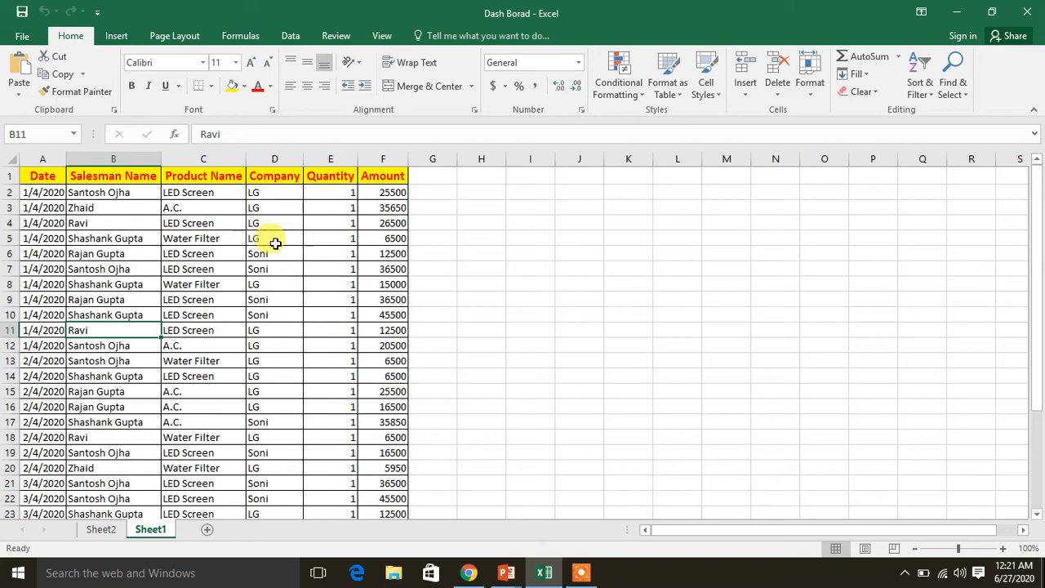
Look through the dated sales records on Sheet1 from the first row to the last
{"action": "left_click", "coordinate": [35, 345]}
{"action": "key", "text": "Down"}
{"action": "key", "text": "Down"}
{"action": "key", "text": "Down"}
{"action": "key", "text": "Down"}
{"action": "key", "text": "Down"}
{"action": "key", "text": "Down"}
{"action": "key", "text": "Down"}
{"action": "key", "text": "Down"}
{"action": "key", "text": "Down"}
{"action": "key", "text": "Down"}
{"action": "key", "text": "Down"}
{"action": "key", "text": "Down"}
{"action": "key", "text": "Down"}
{"action": "key", "text": "Down"}
{"action": "key", "text": "Down"}
{"action": "key", "text": "Down"}
{"action": "key", "text": "Down"}
{"action": "key", "text": "Down"}
{"action": "key", "text": "Down"}
{"action": "key", "text": "Down"}
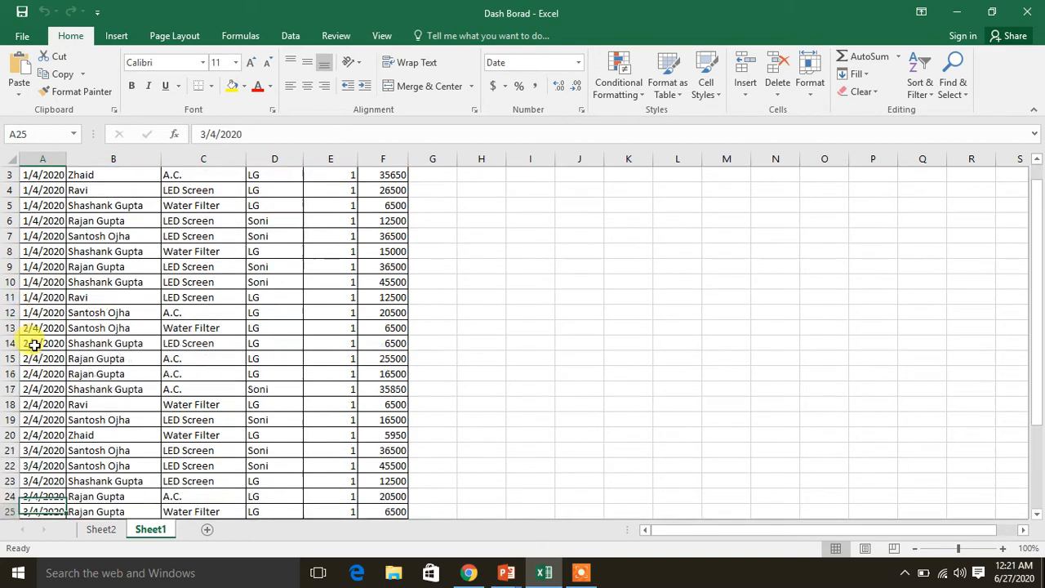
{"action": "key", "text": "Down"}
{"action": "key", "text": "Down"}
{"action": "key", "text": "Down"}
{"action": "key", "text": "Up"}
{"action": "key", "text": "Up"}
{"action": "key", "text": "Up"}
{"action": "key", "text": "Up"}
{"action": "key", "text": "Up"}
{"action": "key", "text": "Up"}
{"action": "key", "text": "Up"}
{"action": "key", "text": "Up"}
{"action": "key", "text": "Up"}
{"action": "key", "text": "Up"}
{"action": "key", "text": "Up"}
{"action": "key", "text": "Up"}
{"action": "key", "text": "Up"}
{"action": "key", "text": "Up"}
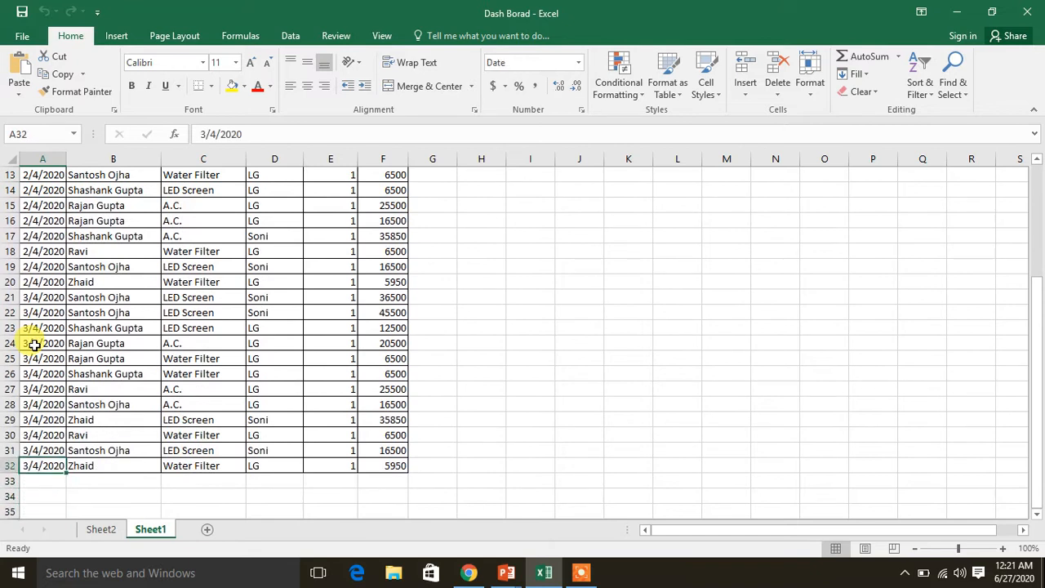
{"action": "key", "text": "Up"}
{"action": "key", "text": "Up"}
{"action": "key", "text": "Up"}
{"action": "key", "text": "Up"}
{"action": "key", "text": "Up"}
{"action": "key", "text": "Up"}
{"action": "key", "text": "Up"}
{"action": "key", "text": "Up"}
{"action": "key", "text": "Up"}
{"action": "key", "text": "Up"}
{"action": "key", "text": "Up"}
{"action": "key", "text": "Up"}
{"action": "key", "text": "Up"}
{"action": "key", "text": "Up"}
{"action": "key", "text": "Up"}
{"action": "key", "text": "Up"}
{"action": "key", "text": "Up"}
{"action": "key", "text": "Up"}
{"action": "key", "text": "Up"}
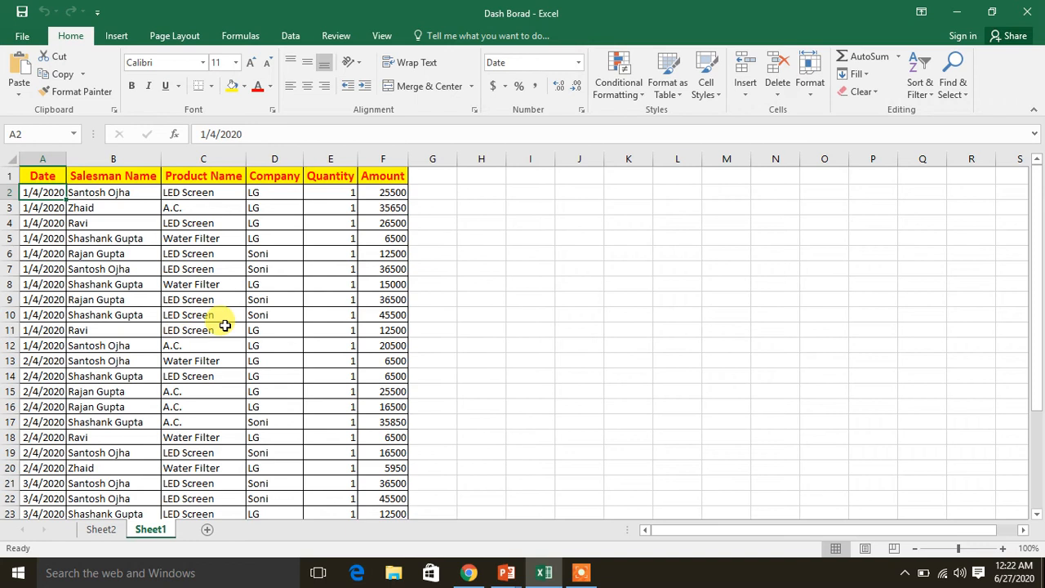
Try the finished dashboard on Sheet2 by filtering it to three individual salesmen one after another
{"action": "left_click", "coordinate": [109, 529]}
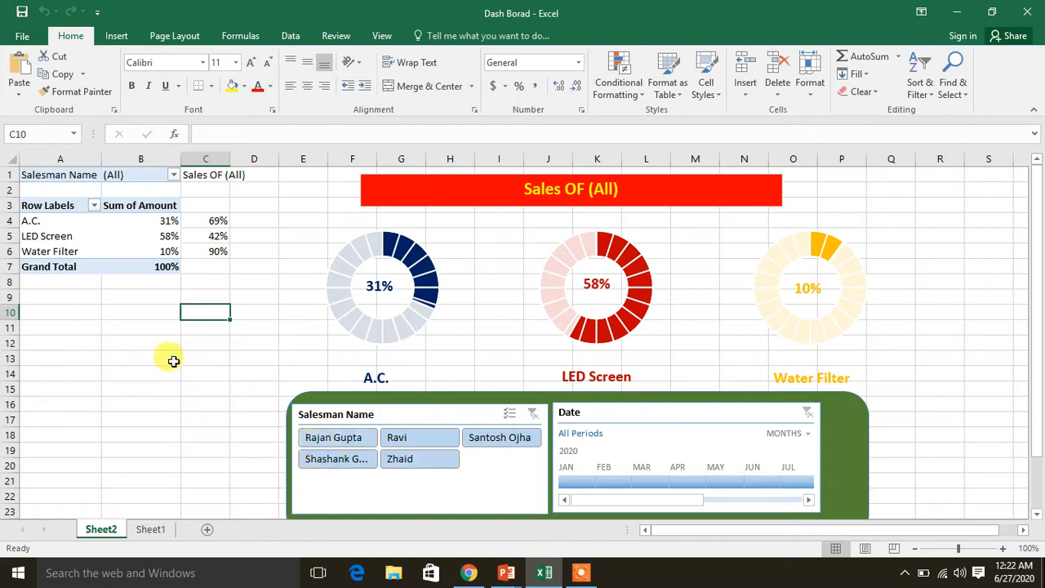
{"action": "left_click", "coordinate": [342, 464]}
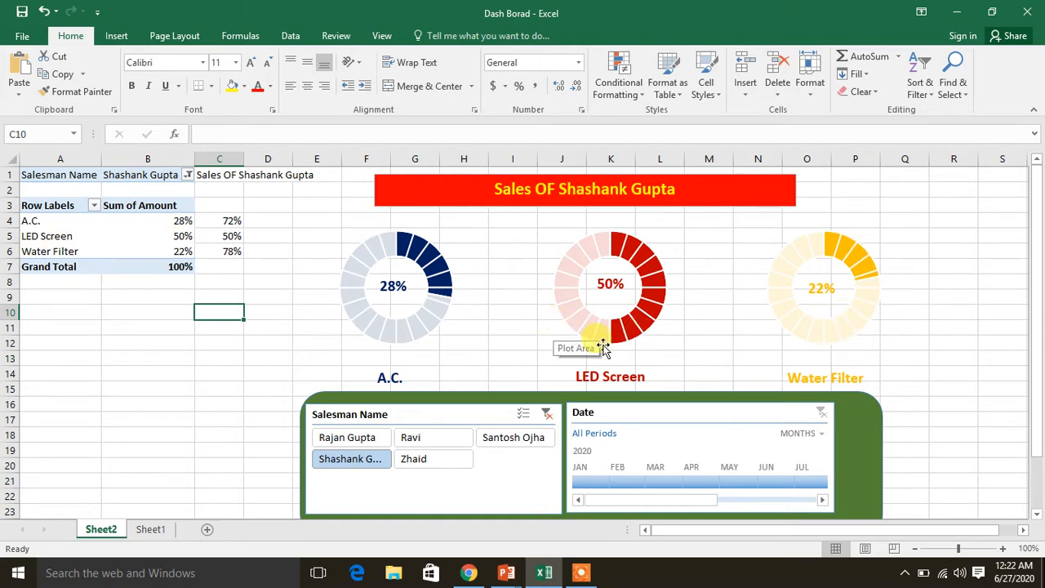
{"action": "left_click", "coordinate": [440, 435]}
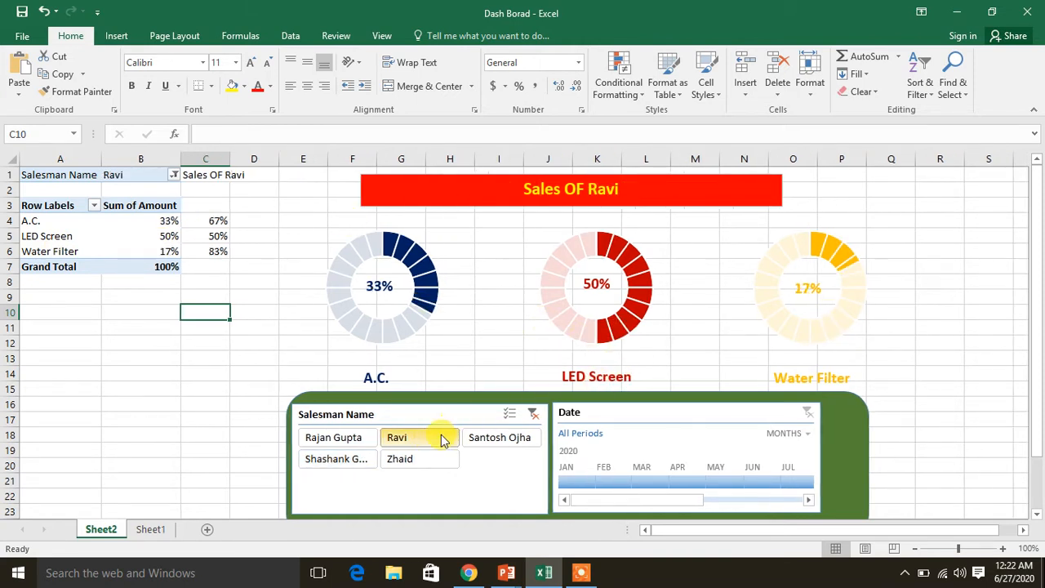
{"action": "left_click", "coordinate": [323, 436]}
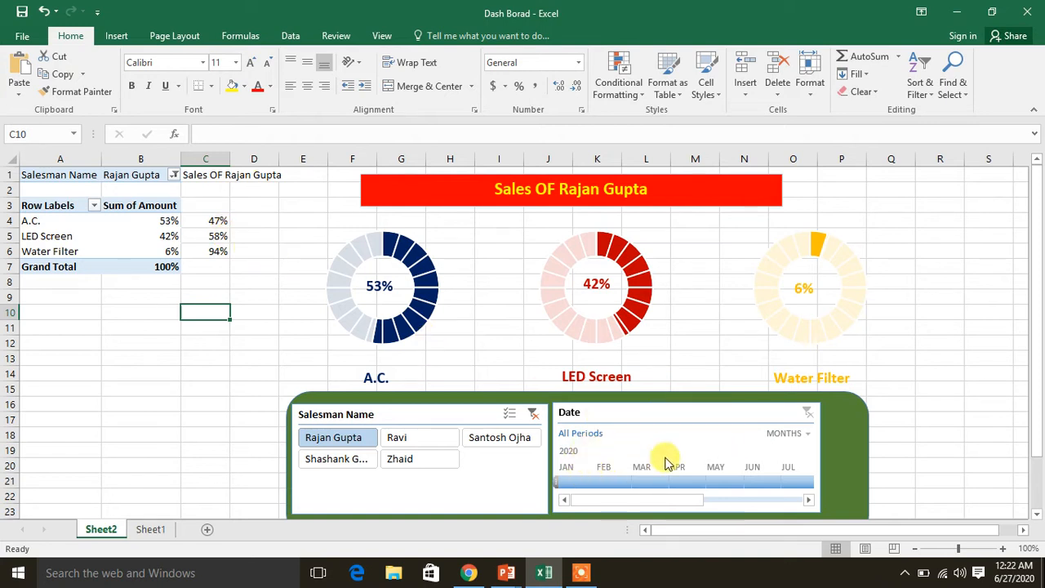
Limit the dashboard to January 2020 for different salesmen, and clear both the salesman and date filters
{"action": "left_click", "coordinate": [569, 483]}
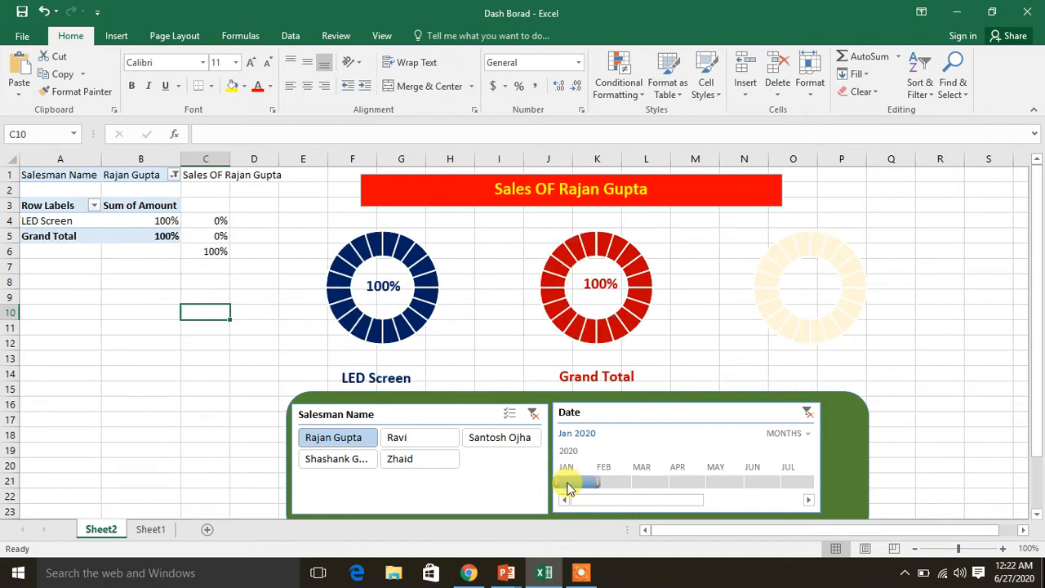
{"action": "left_click", "coordinate": [355, 461]}
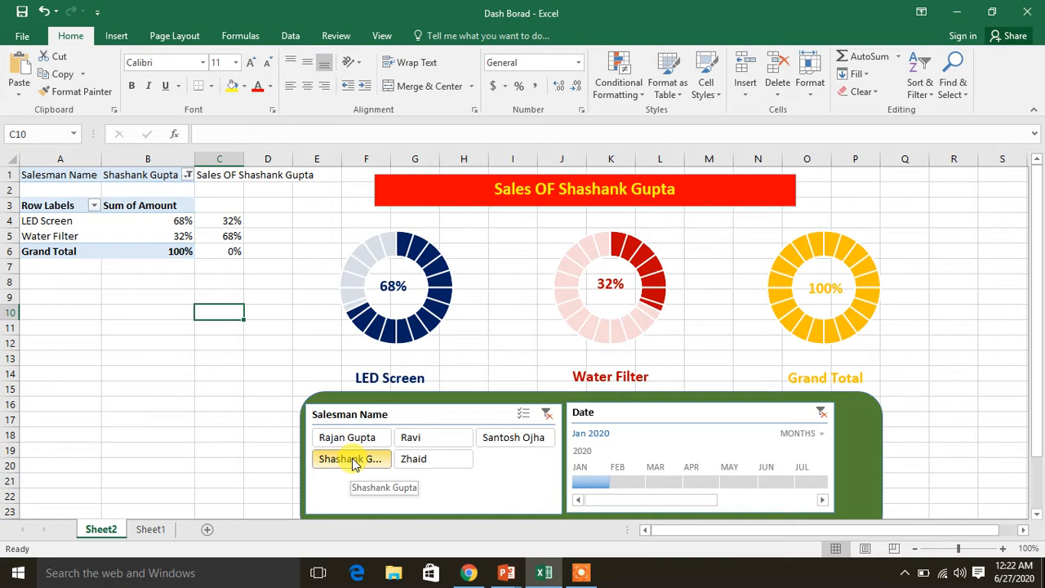
{"action": "left_click", "coordinate": [488, 441]}
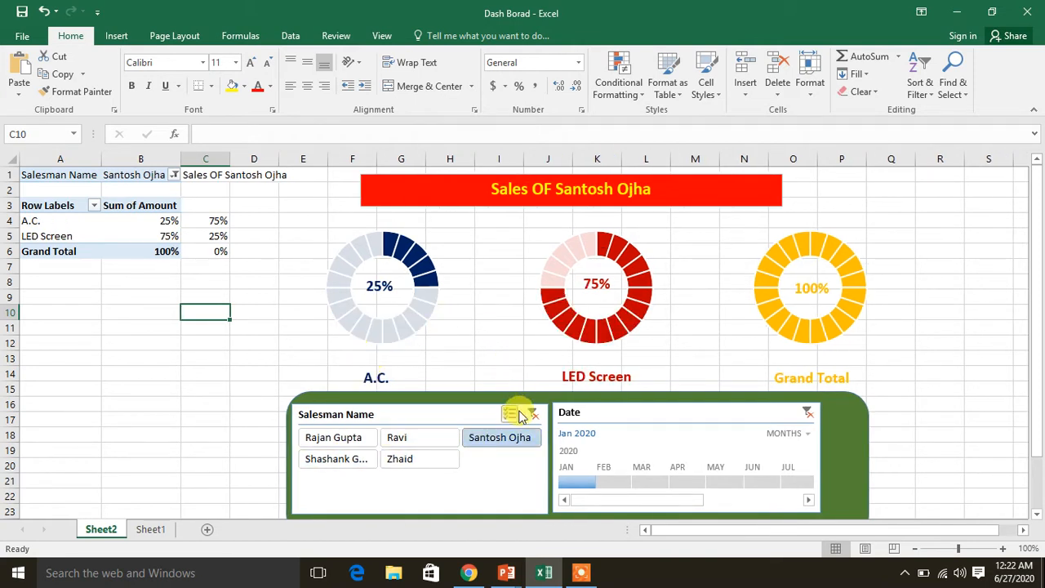
{"action": "left_click", "coordinate": [532, 414]}
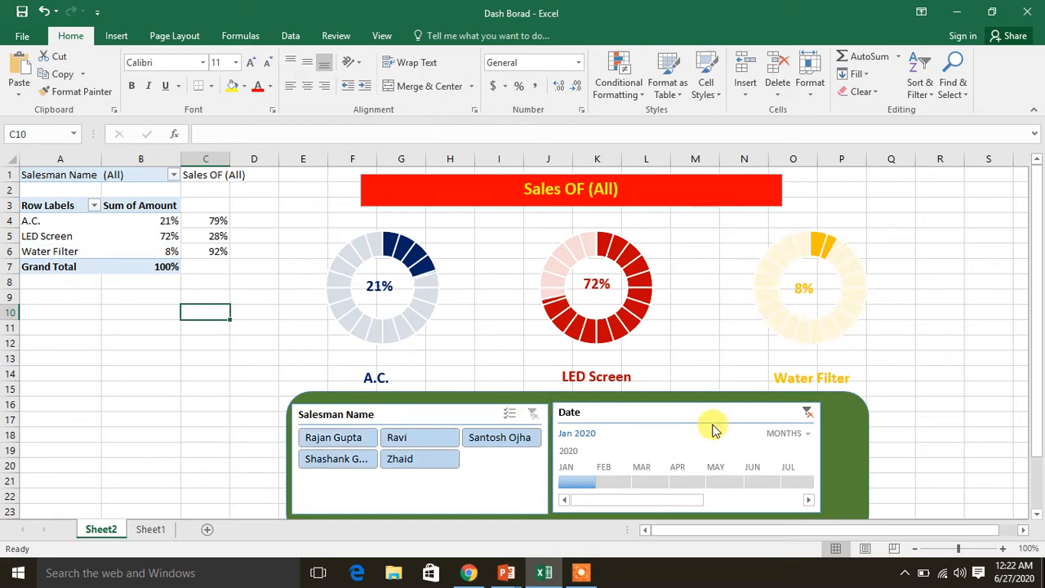
{"action": "left_click", "coordinate": [806, 413]}
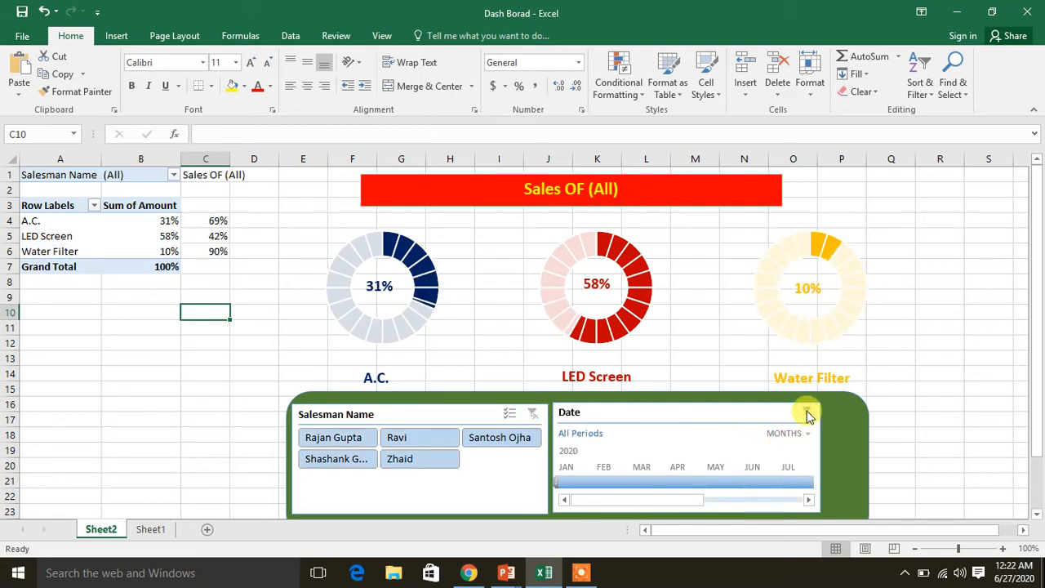
{"action": "left_click", "coordinate": [155, 529]}
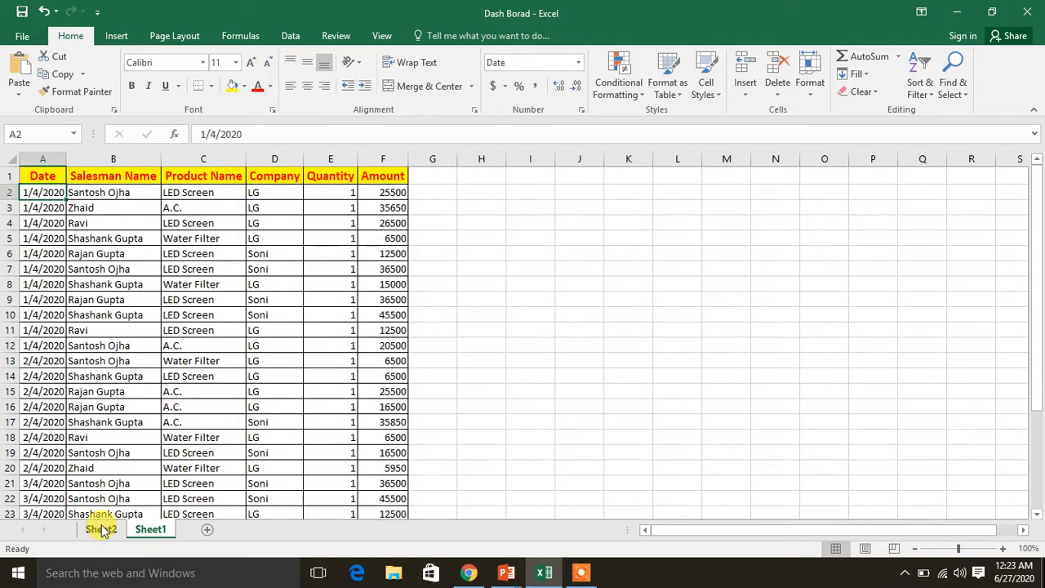
{"action": "left_click", "coordinate": [103, 528]}
{"action": "mouse_move", "coordinate": [563, 291]}
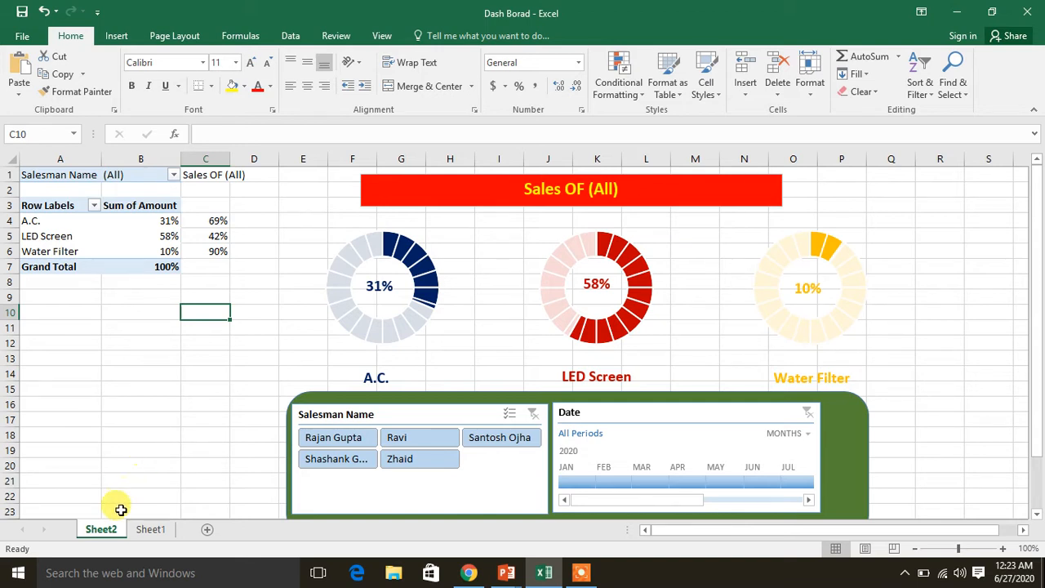
Create a PivotTable on a new worksheet from the sales data in Sheet1, range A1:F32
{"action": "left_click", "coordinate": [165, 530]}
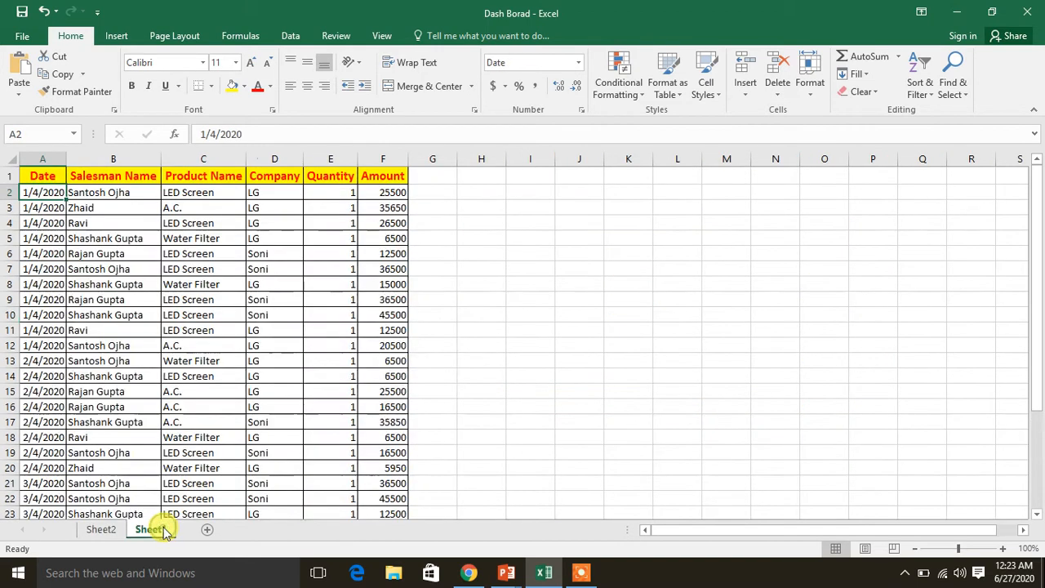
{"action": "left_click", "coordinate": [189, 298]}
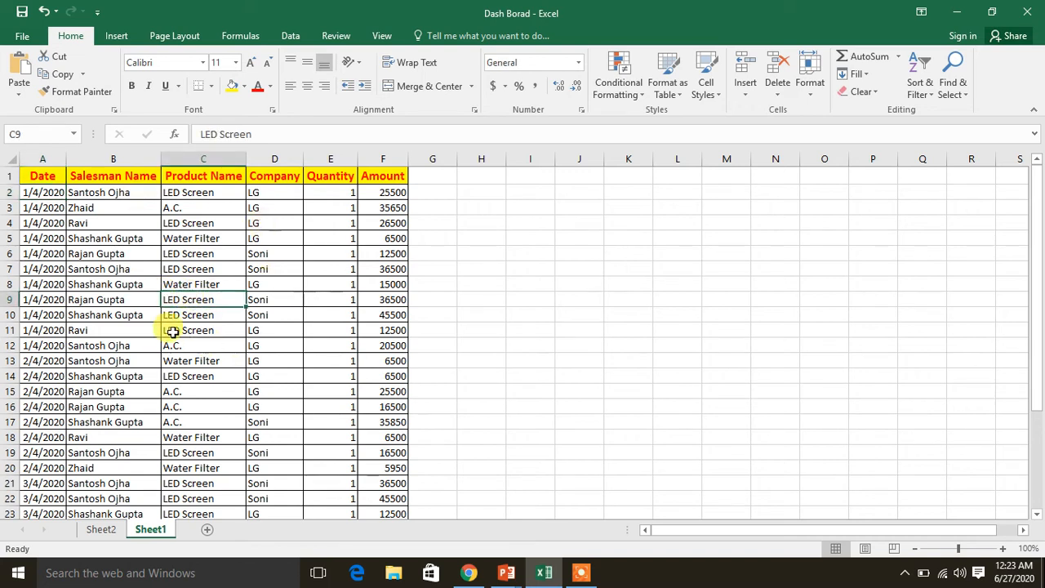
{"action": "left_click", "coordinate": [115, 35]}
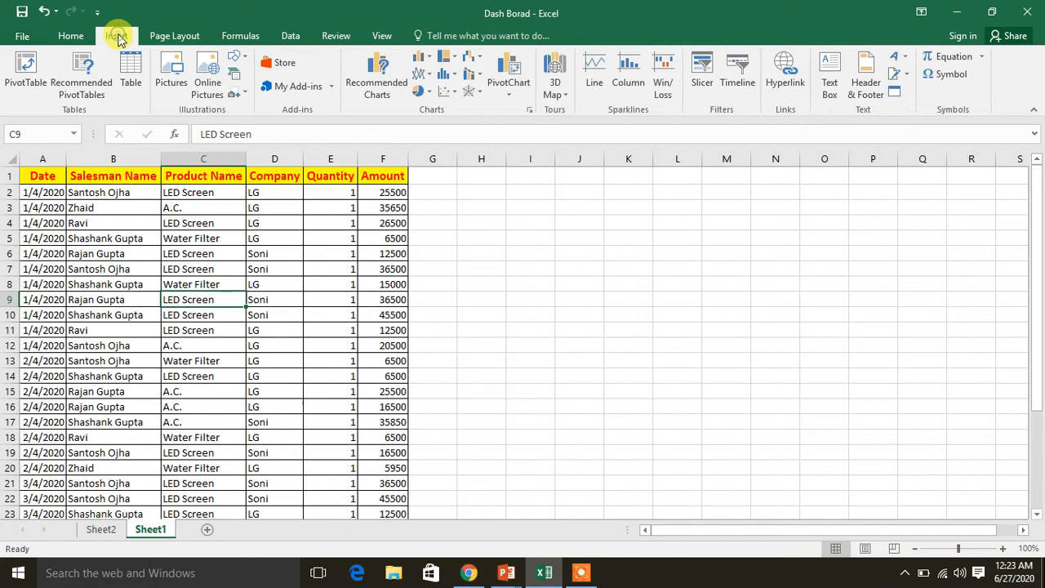
{"action": "left_click", "coordinate": [25, 67]}
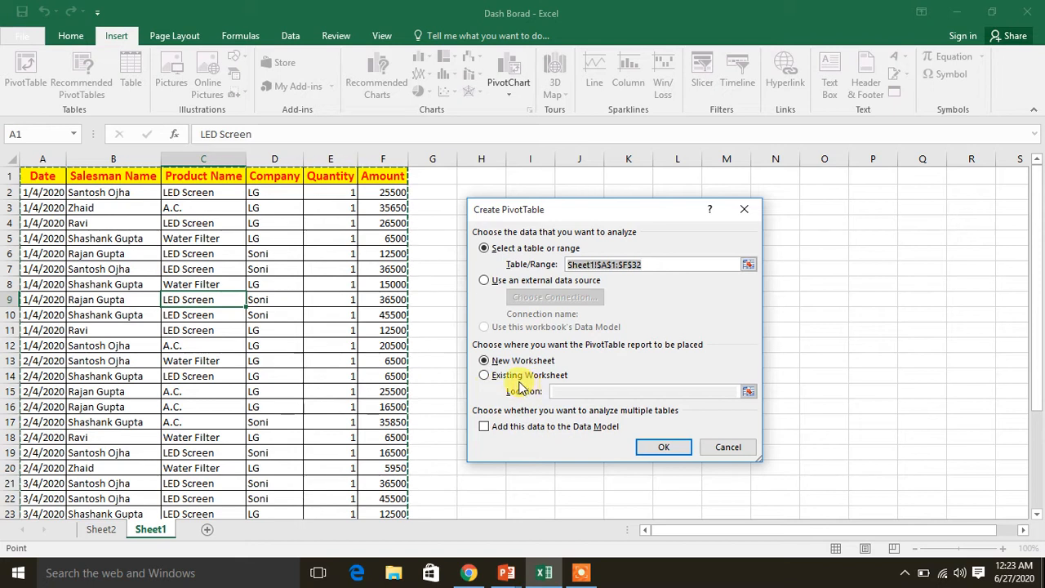
{"action": "left_click", "coordinate": [643, 451]}
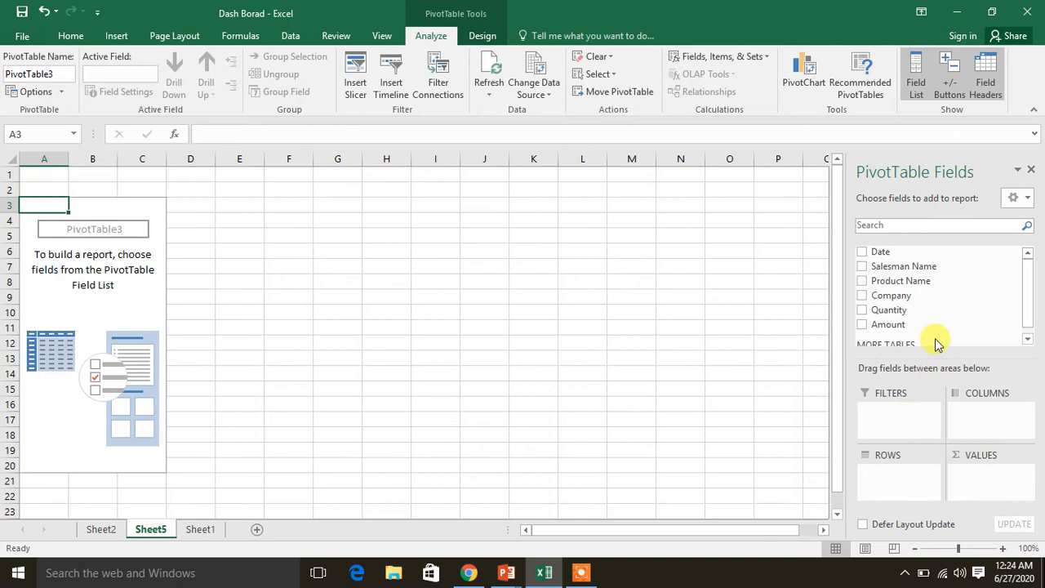
Lay out the PivotTable with Salesman Name as filter, Product Name as rows and Amount as summed values
{"action": "left_click_drag", "start_coordinate": [933, 272], "coordinate": [870, 400]}
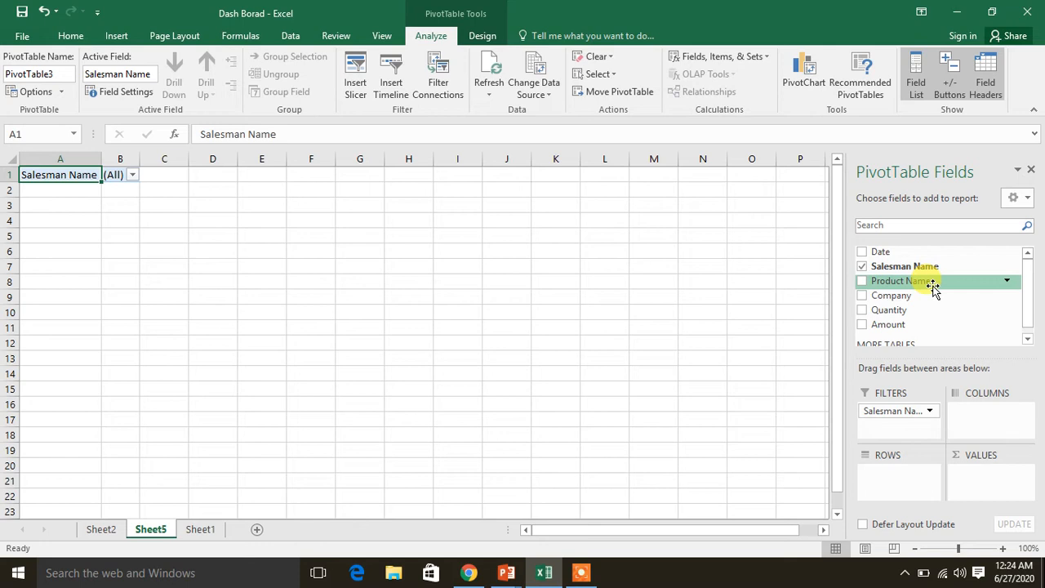
{"action": "left_click_drag", "start_coordinate": [933, 284], "coordinate": [891, 490]}
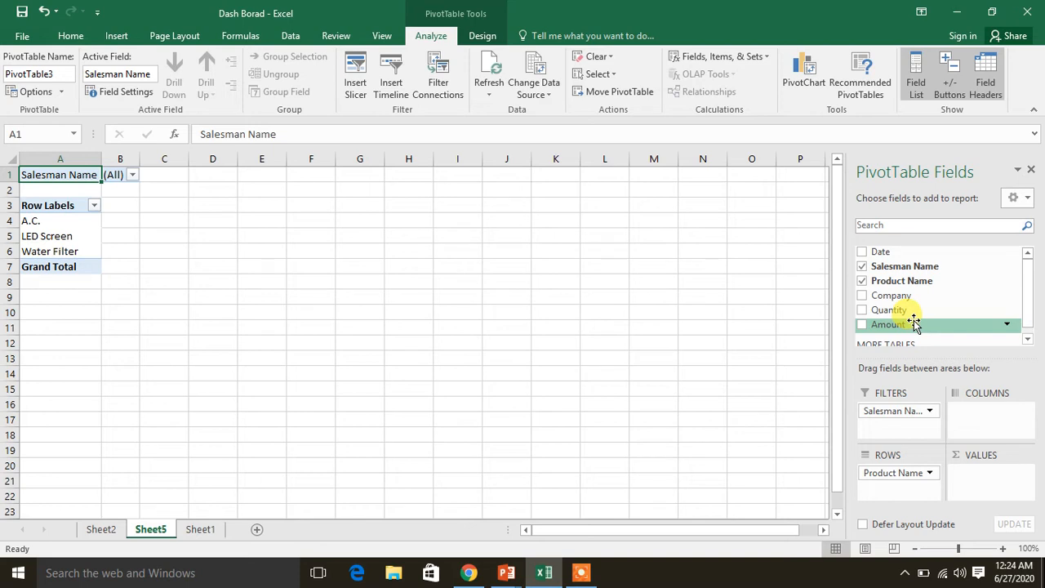
{"action": "left_click_drag", "start_coordinate": [915, 324], "coordinate": [970, 475]}
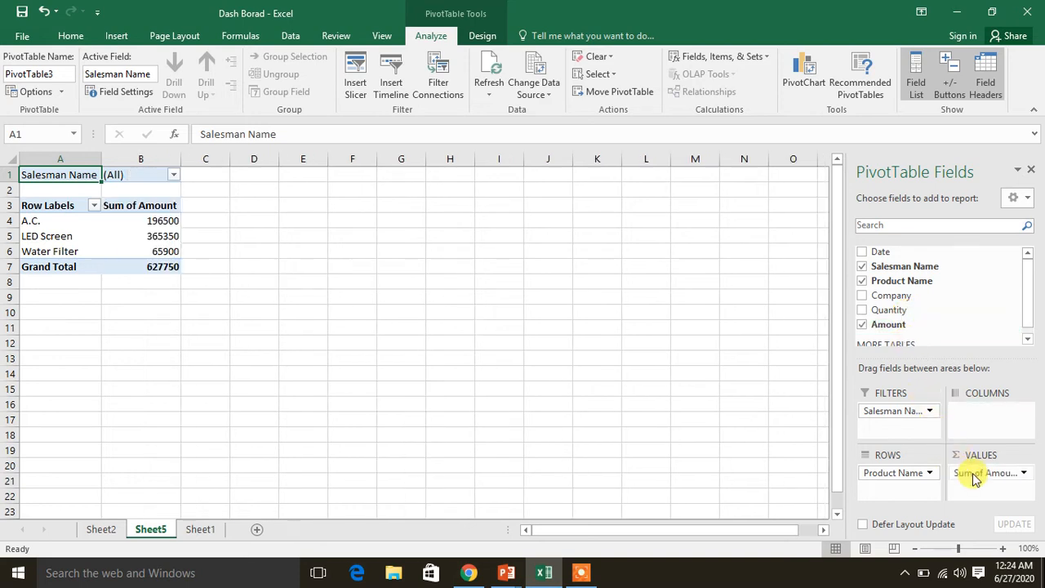
Filter the PivotTable to a single salesman and restore the Salesman Name filter to (All)
{"action": "left_click", "coordinate": [173, 176]}
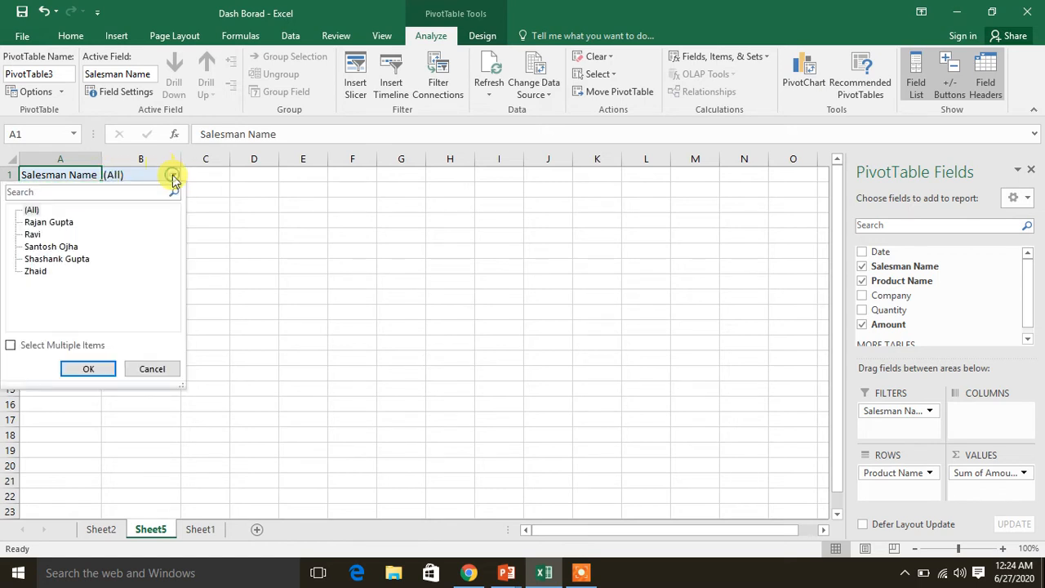
{"action": "left_click", "coordinate": [45, 246]}
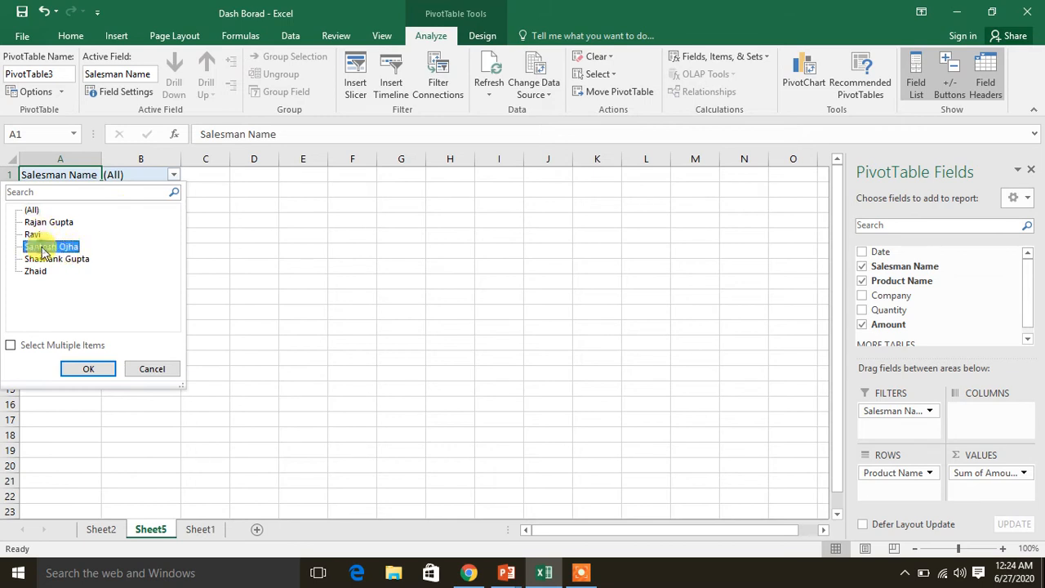
{"action": "left_click", "coordinate": [88, 369]}
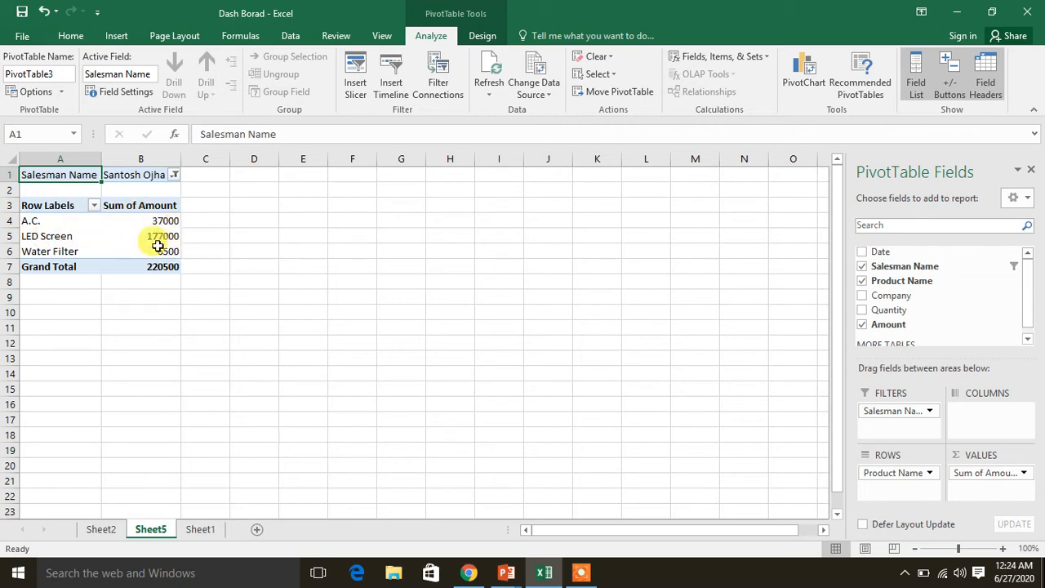
{"action": "left_click", "coordinate": [175, 176]}
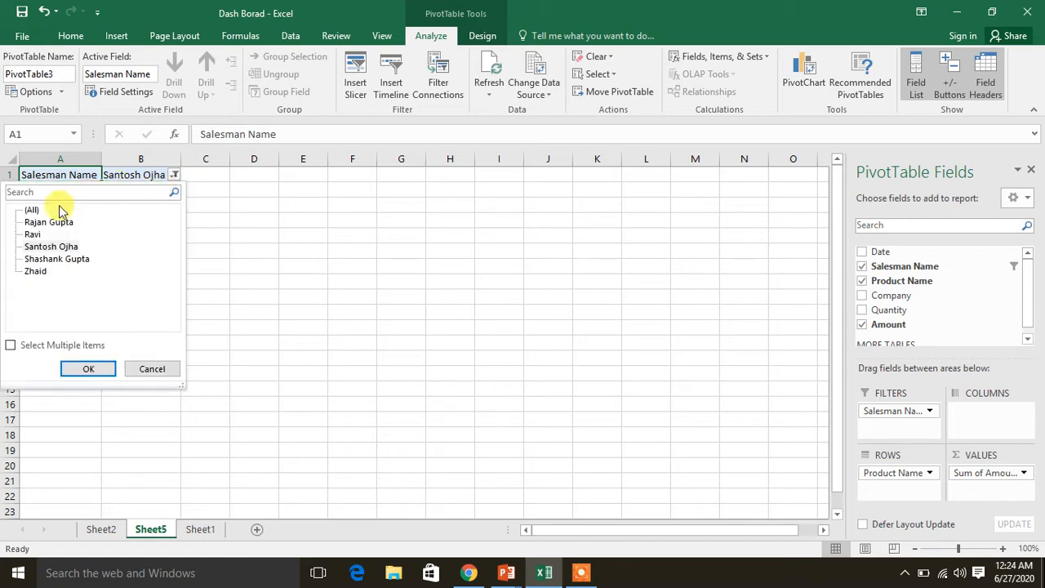
{"action": "left_click", "coordinate": [73, 366]}
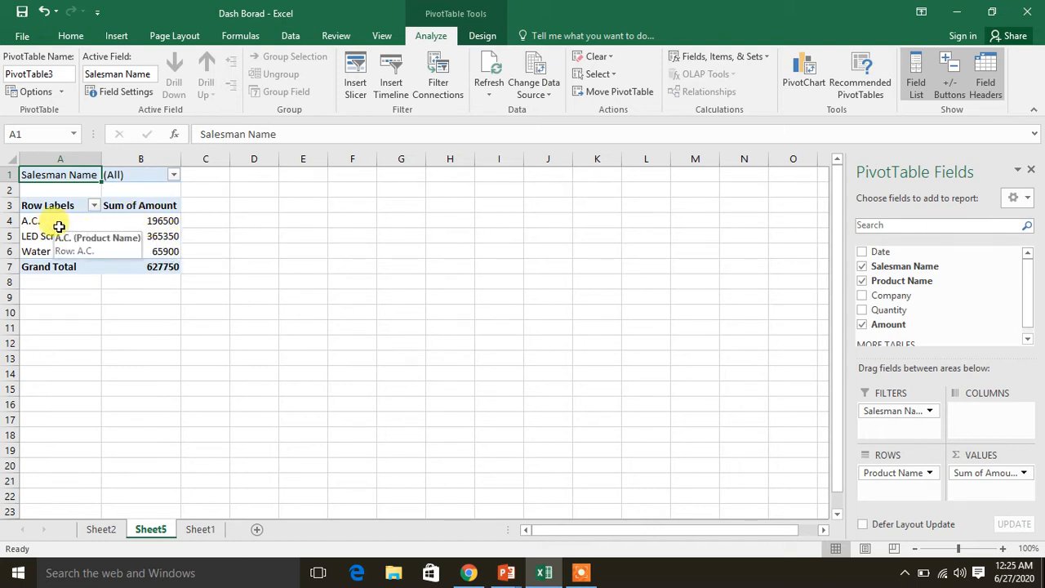
Show the Sum of Amount values as % of Column Total
{"action": "left_click", "coordinate": [161, 226]}
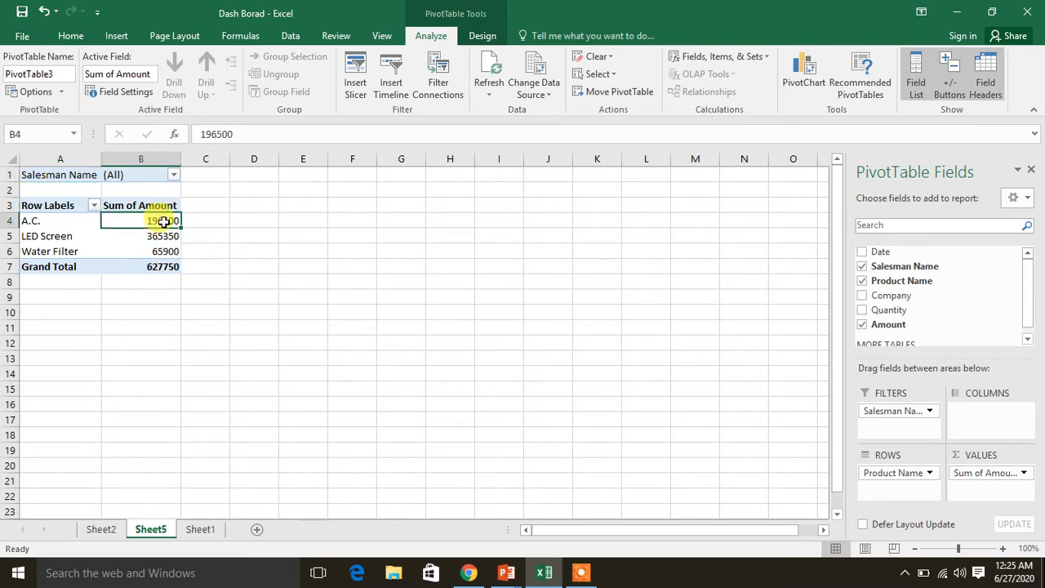
{"action": "right_click", "coordinate": [164, 222]}
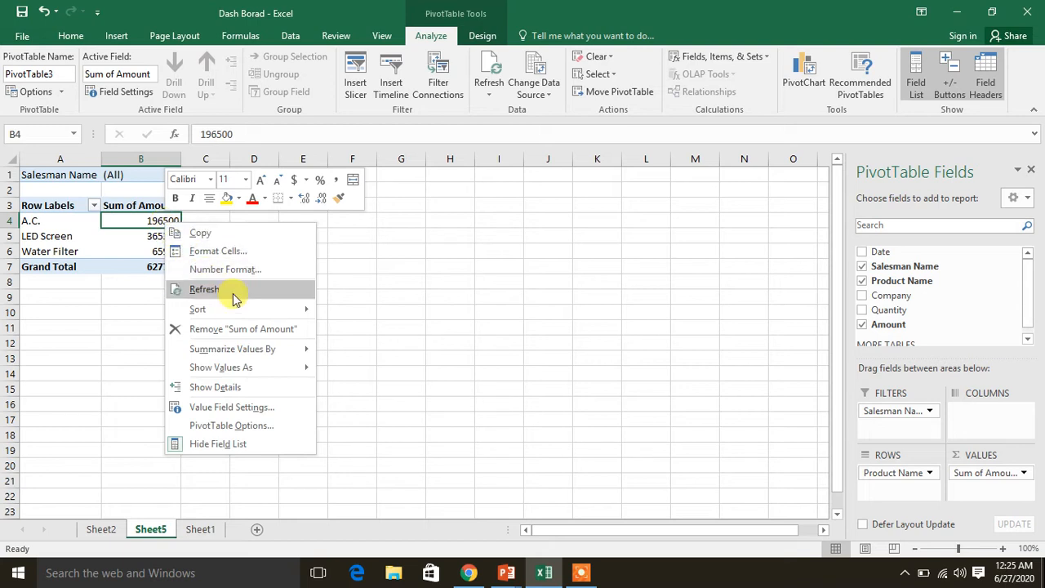
{"action": "mouse_move", "coordinate": [259, 371]}
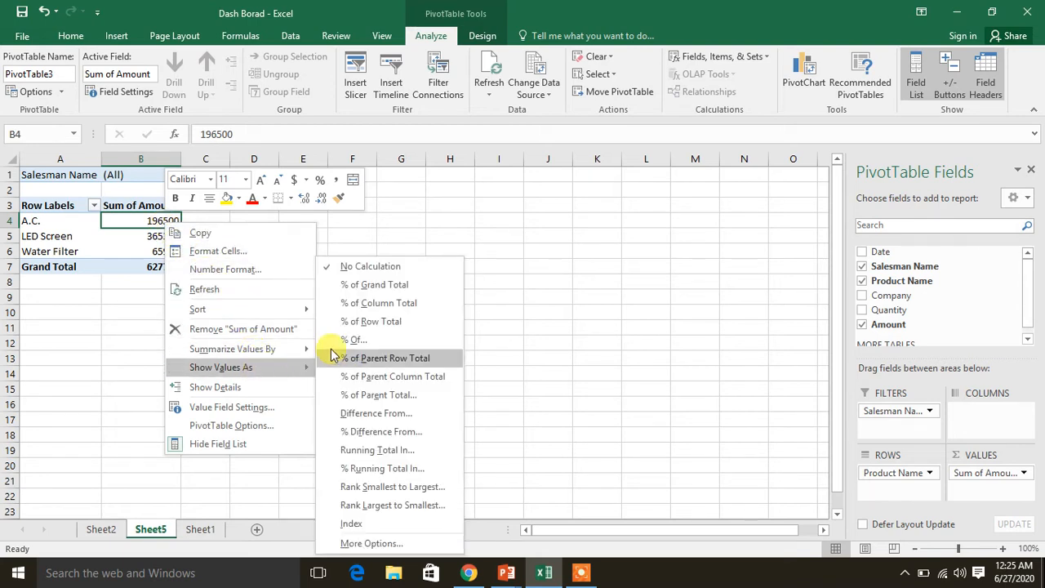
{"action": "left_click", "coordinate": [363, 306]}
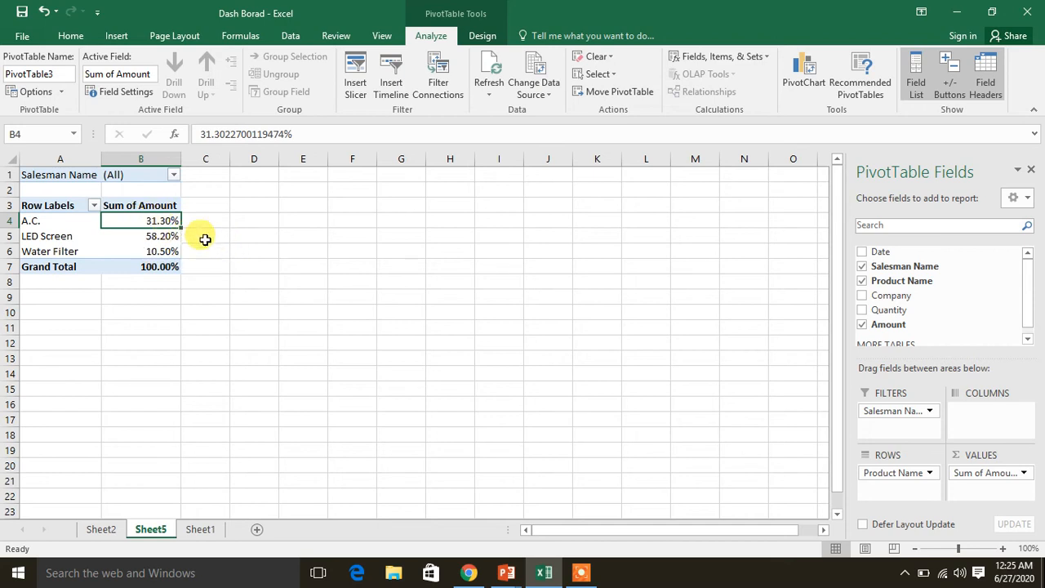
Format the Sum of Amount percentages with 0 decimal places
{"action": "right_click", "coordinate": [144, 219]}
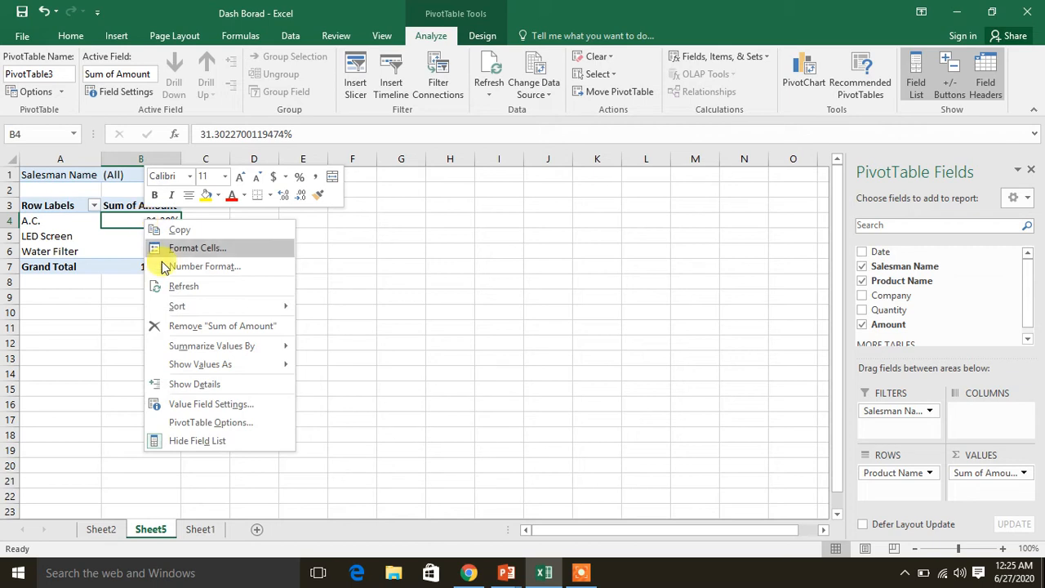
{"action": "mouse_move", "coordinate": [227, 372]}
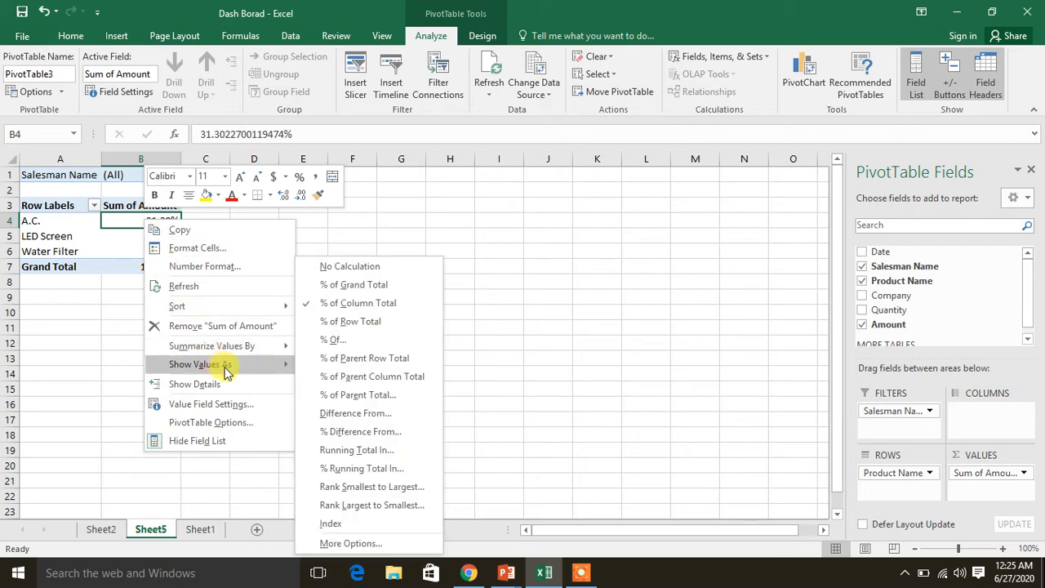
{"action": "left_click", "coordinate": [213, 270]}
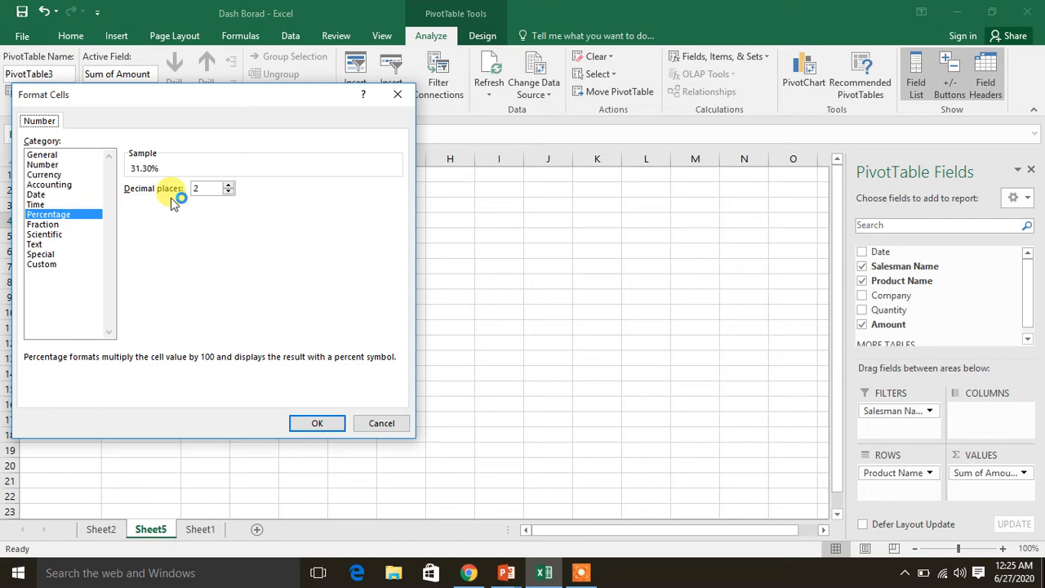
{"action": "left_click", "coordinate": [229, 193]}
{"action": "left_click", "coordinate": [229, 193]}
{"action": "left_click", "coordinate": [310, 423]}
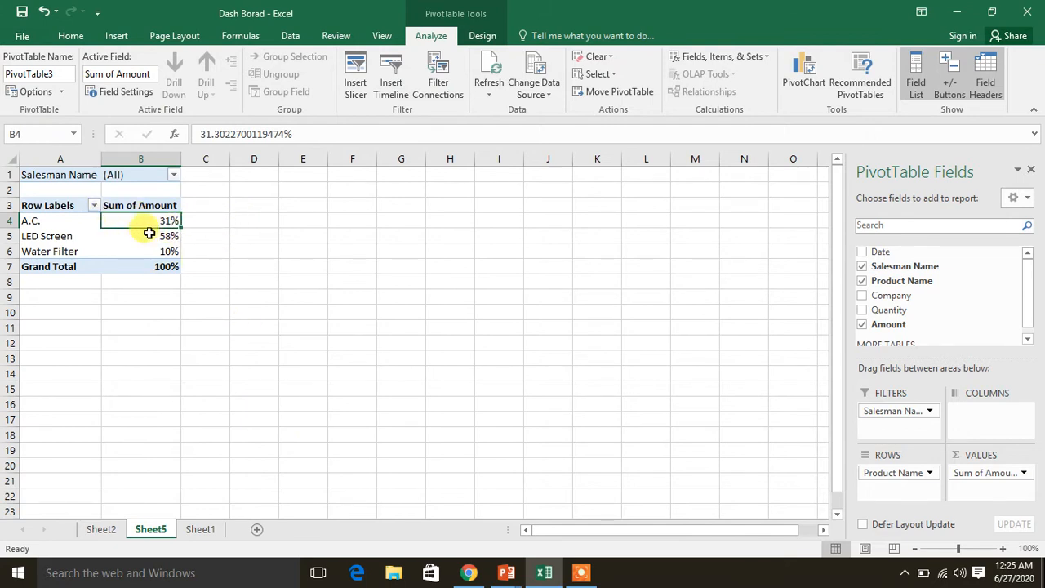
Enter the formula =1-B4 in cell C4 beside the A.C. percentage
{"action": "left_click", "coordinate": [216, 222]}
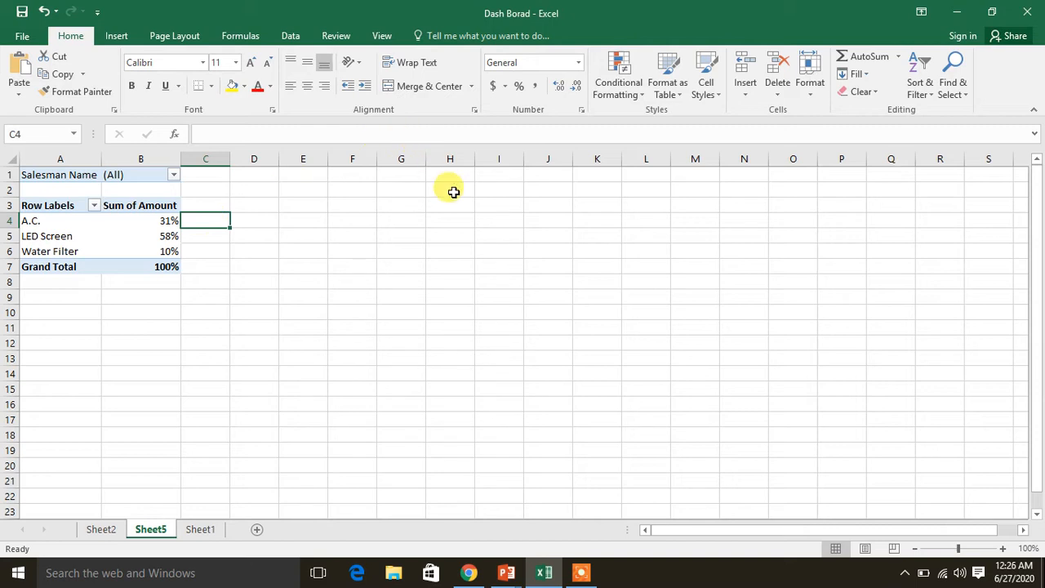
{"action": "type", "text": "="}
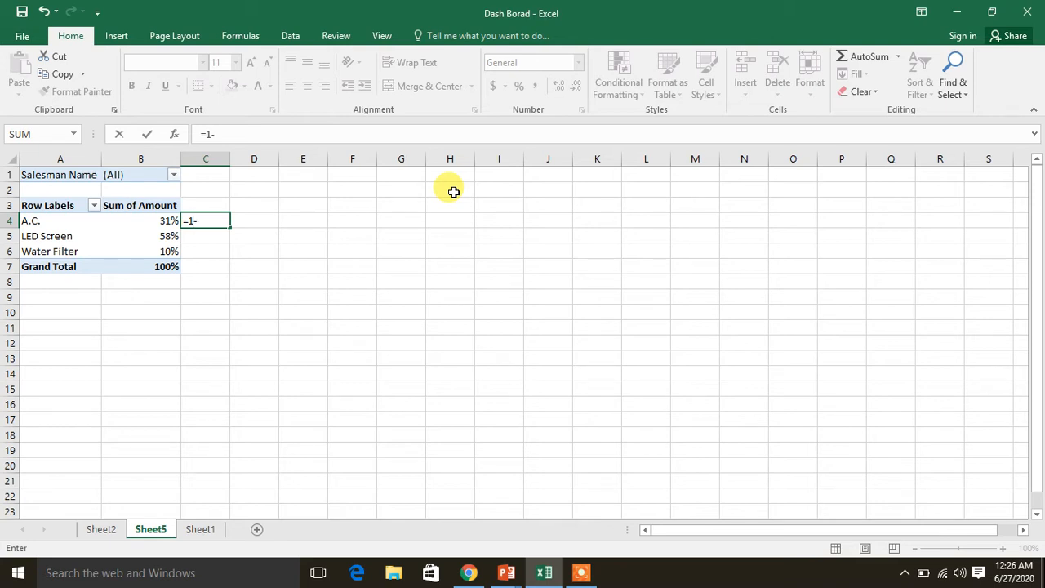
{"action": "type", "text": "1-"}
{"action": "left_click", "coordinate": [162, 222]}
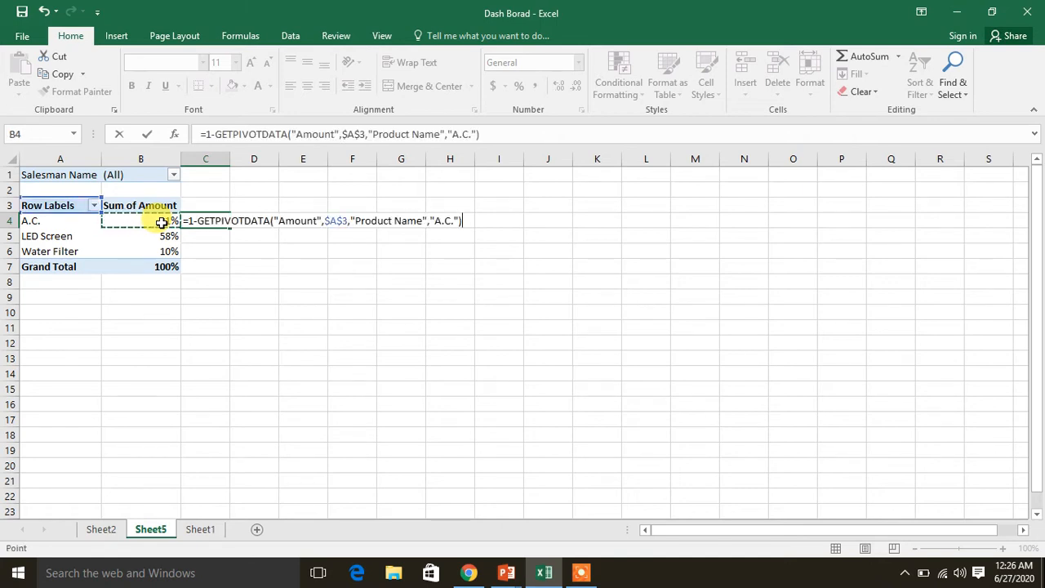
{"action": "key", "text": "BackSpace"}
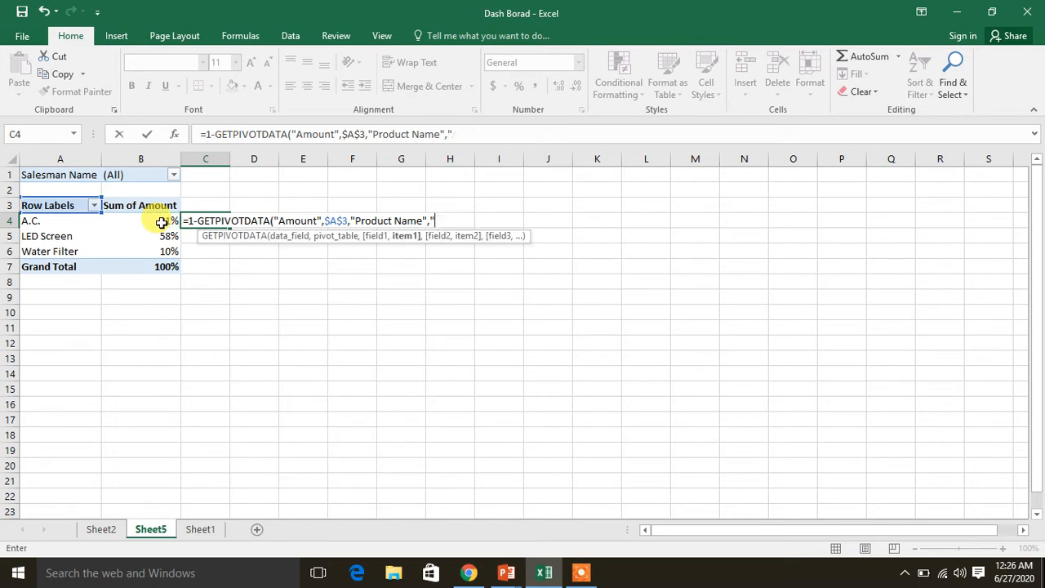
{"action": "key", "text": "BackSpace"}
{"action": "key", "text": "BackSpace"}
{"action": "key", "text": "BackSpace"}
{"action": "key", "text": "BackSpace"}
{"action": "key", "text": "BackSpace"}
{"action": "key", "text": "BackSpace"}
{"action": "key", "text": "BackSpace"}
{"action": "key", "text": "BackSpace"}
{"action": "key", "text": "BackSpace"}
{"action": "key", "text": "BackSpace"}
{"action": "key", "text": "BackSpace"}
{"action": "key", "text": "BackSpace"}
{"action": "key", "text": "BackSpace"}
{"action": "key", "text": "BackSpace"}
{"action": "key", "text": "BackSpace"}
{"action": "key", "text": "BackSpace"}
{"action": "key", "text": "BackSpace"}
{"action": "key", "text": "BackSpace"}
{"action": "key", "text": "BackSpace"}
{"action": "key", "text": "BackSpace"}
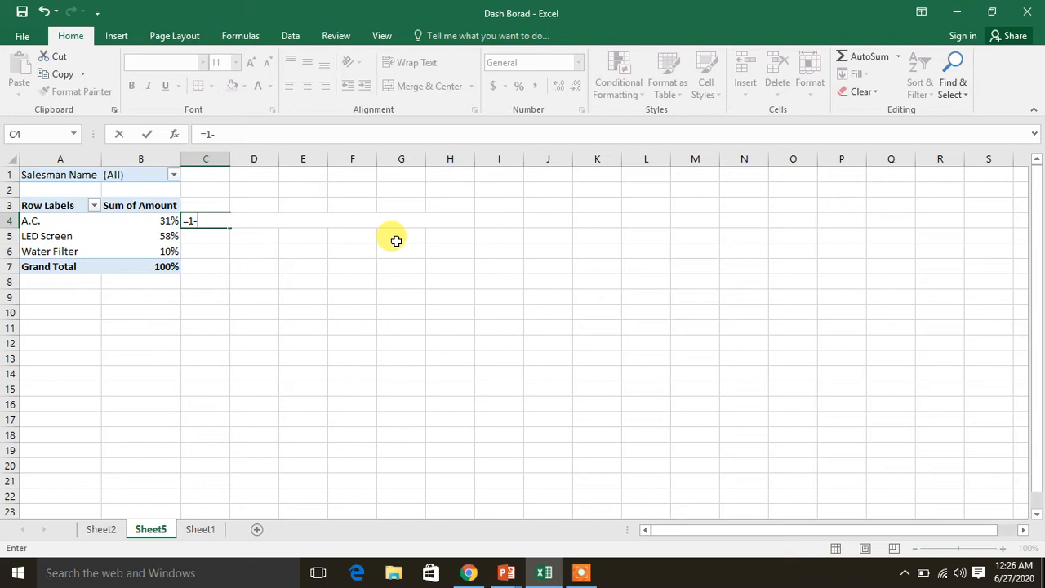
{"action": "type", "text": "b4"}
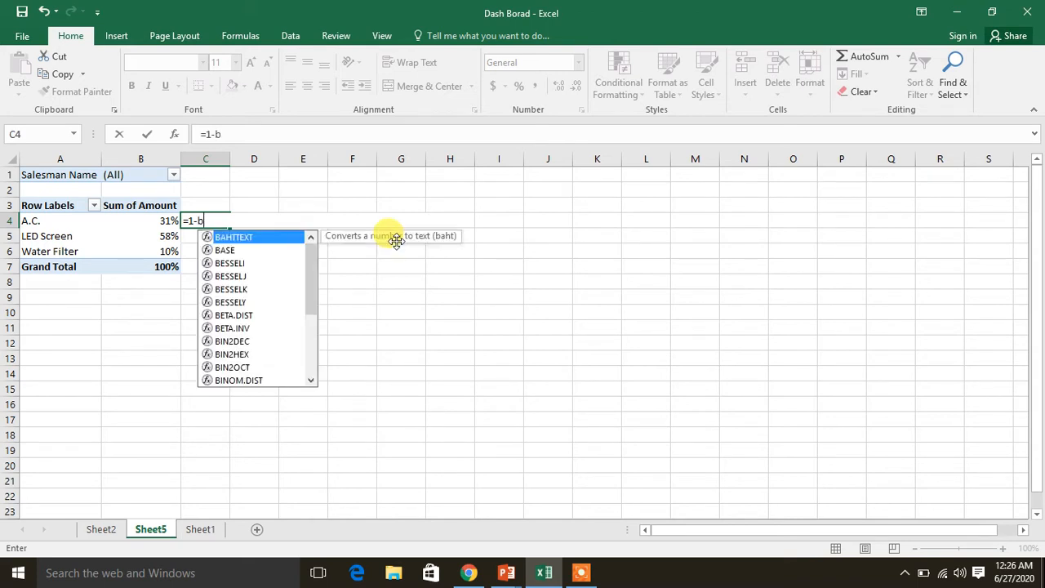
{"action": "key", "text": "Return"}
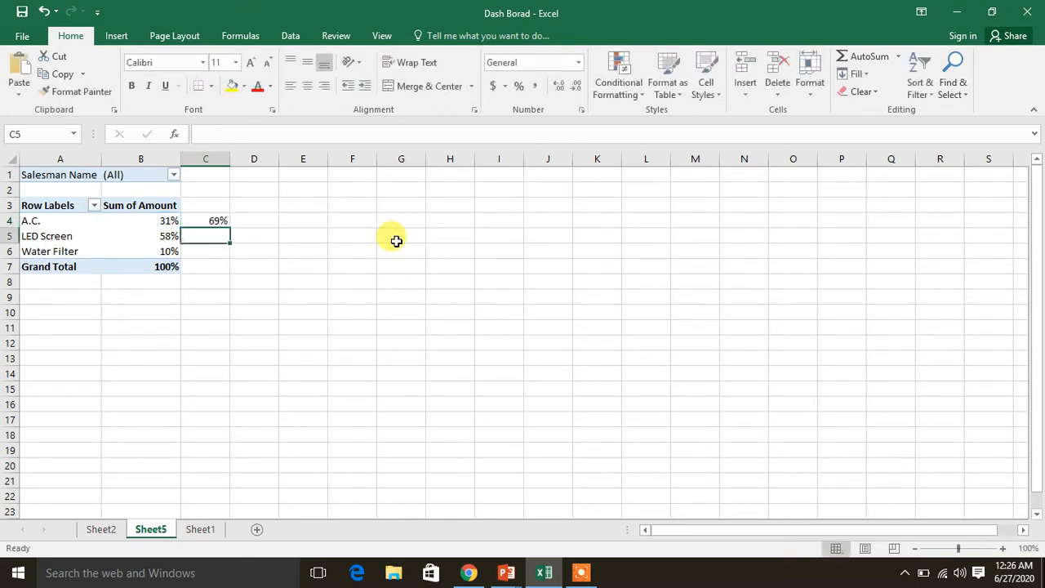
Fill the C4 formula down through C6 for LED Screen and Water Filter
{"action": "left_click", "coordinate": [225, 222]}
{"action": "left_click_drag", "start_coordinate": [230, 228], "coordinate": [233, 256]}
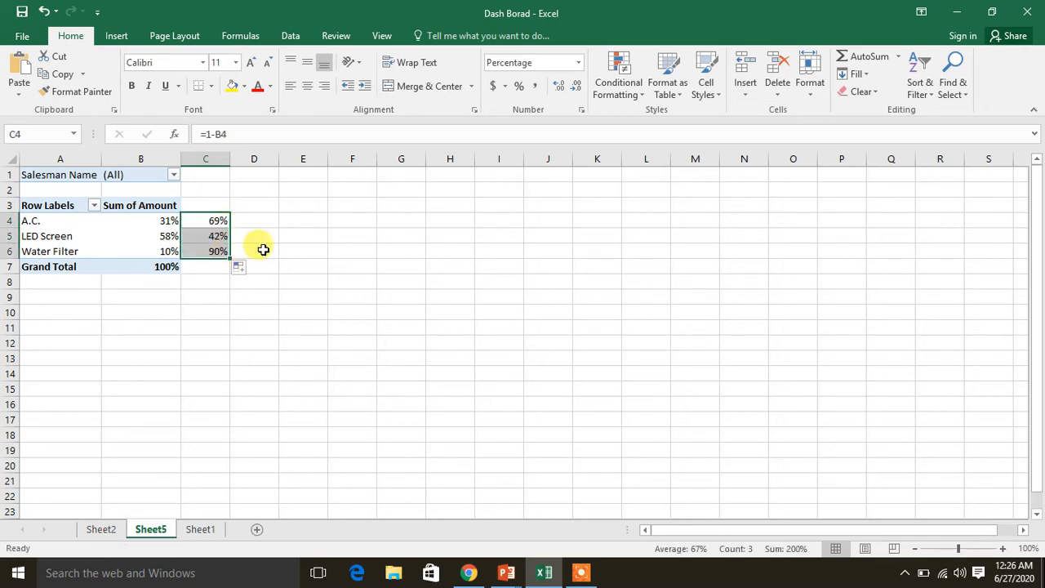
{"action": "left_click", "coordinate": [197, 232]}
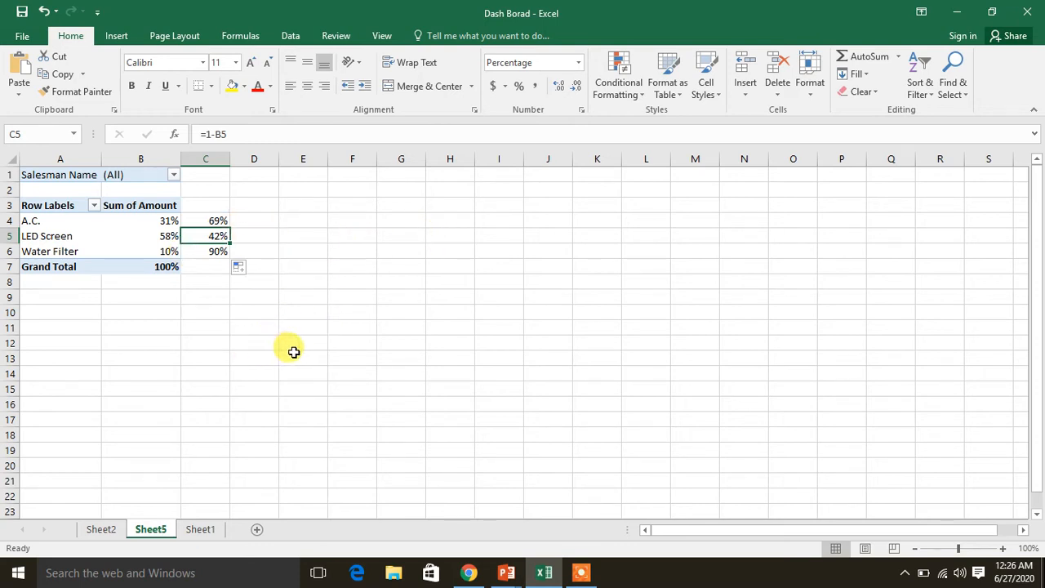
Insert an empty doughnut chart on the sheet, starting from blank cell E2
{"action": "left_click", "coordinate": [313, 195]}
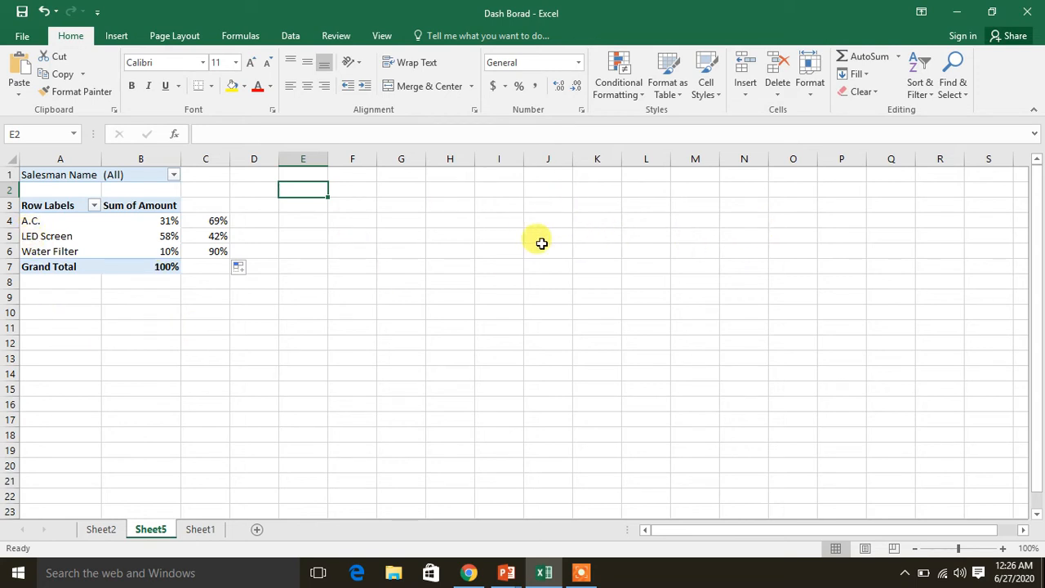
{"action": "left_click", "coordinate": [117, 37]}
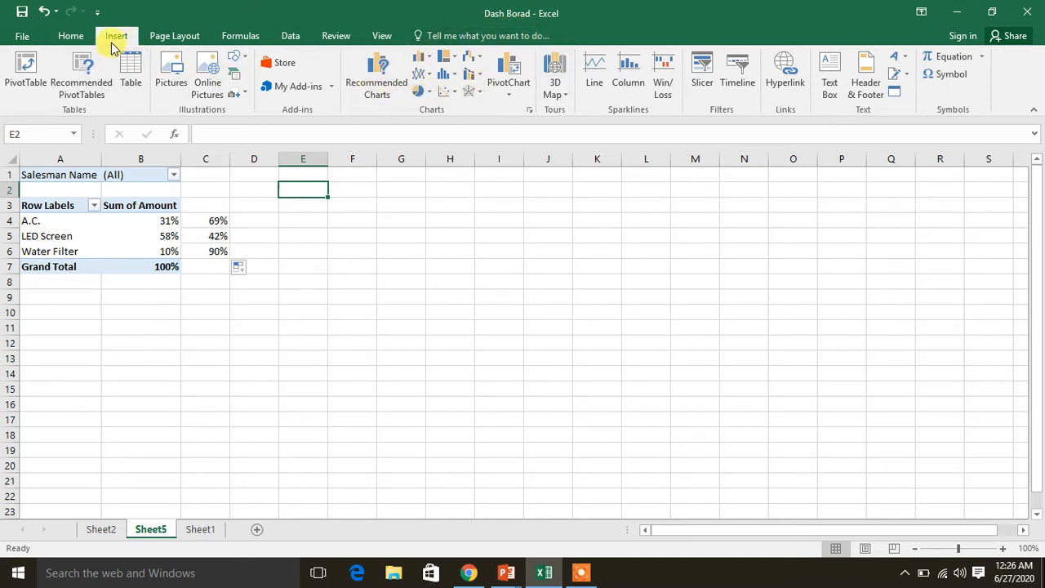
{"action": "left_click", "coordinate": [426, 92]}
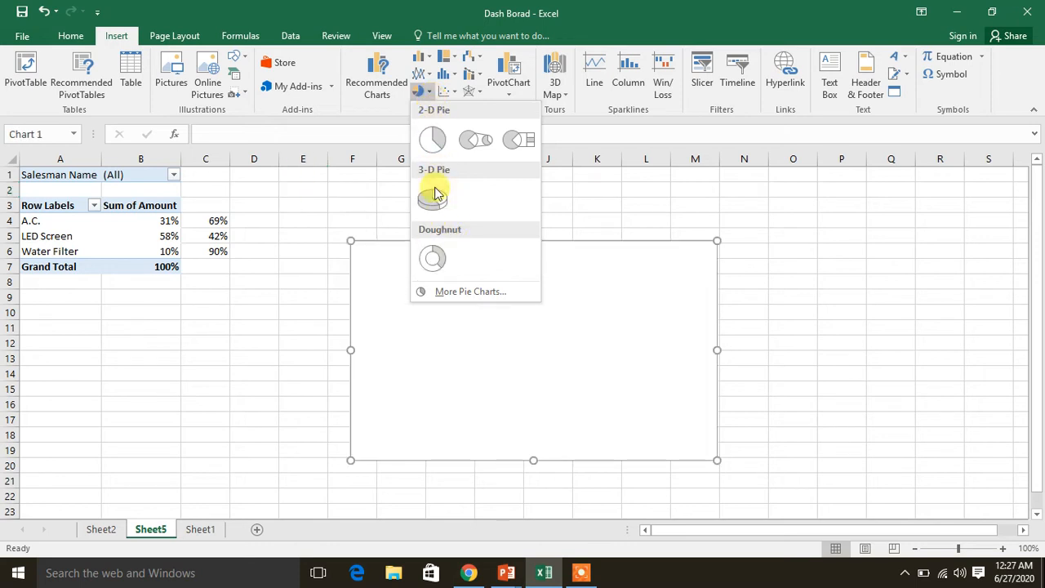
{"action": "left_click", "coordinate": [450, 258]}
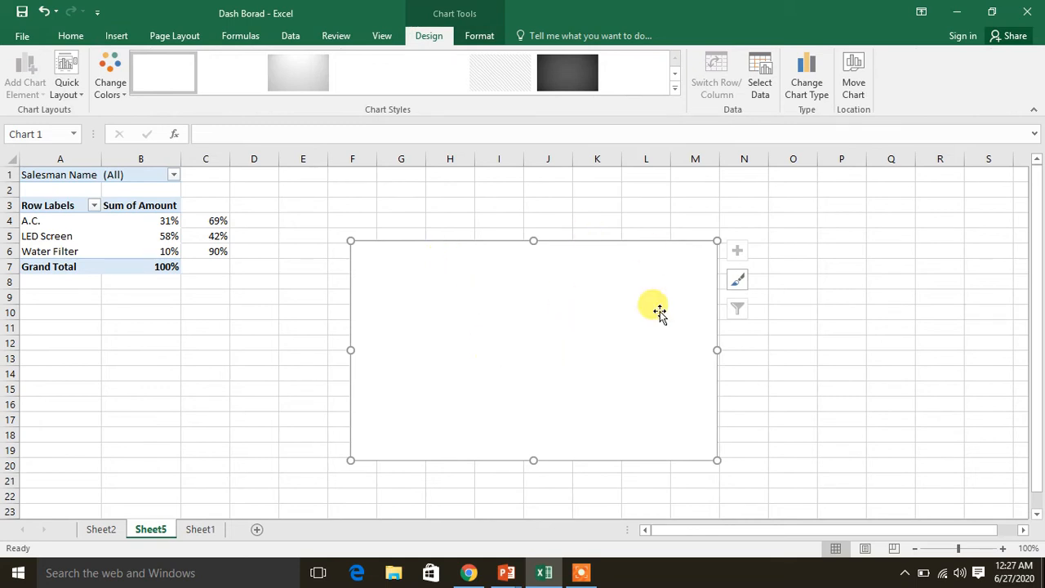
Add an unnamed data series of twenty values of 1 to the doughnut chart
{"action": "right_click", "coordinate": [502, 333]}
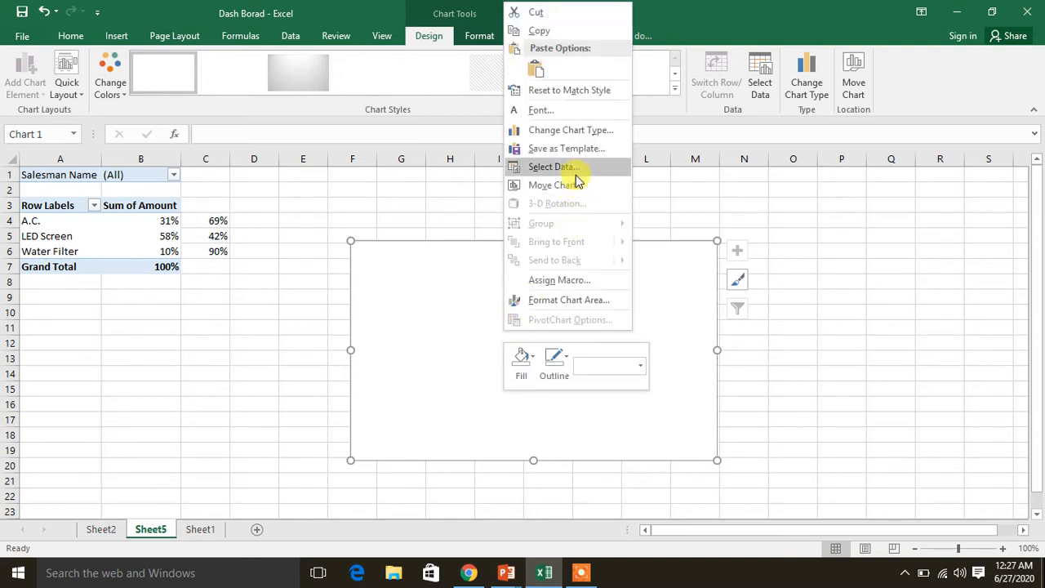
{"action": "left_click", "coordinate": [576, 169]}
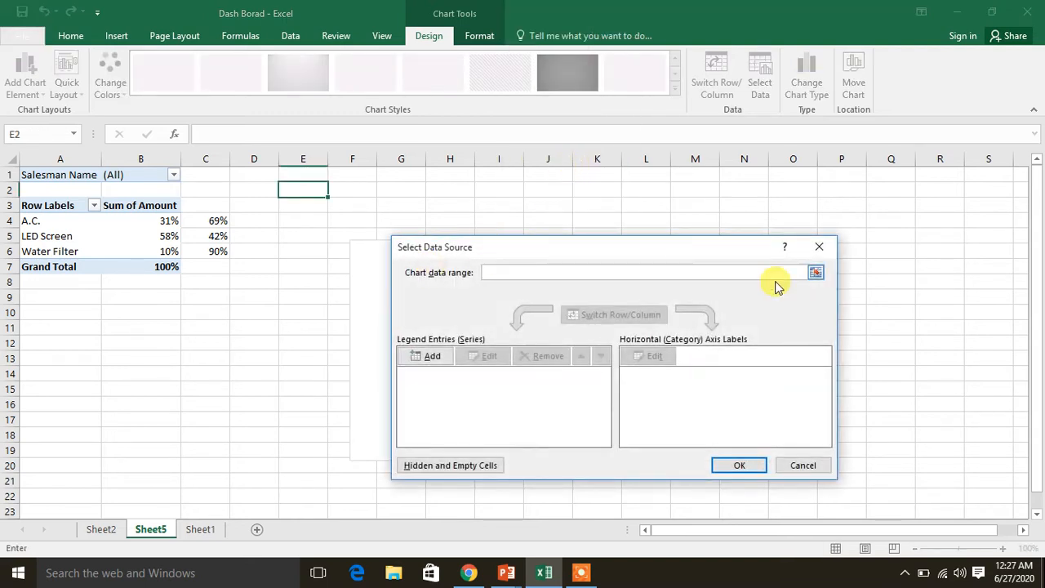
{"action": "left_click", "coordinate": [434, 359]}
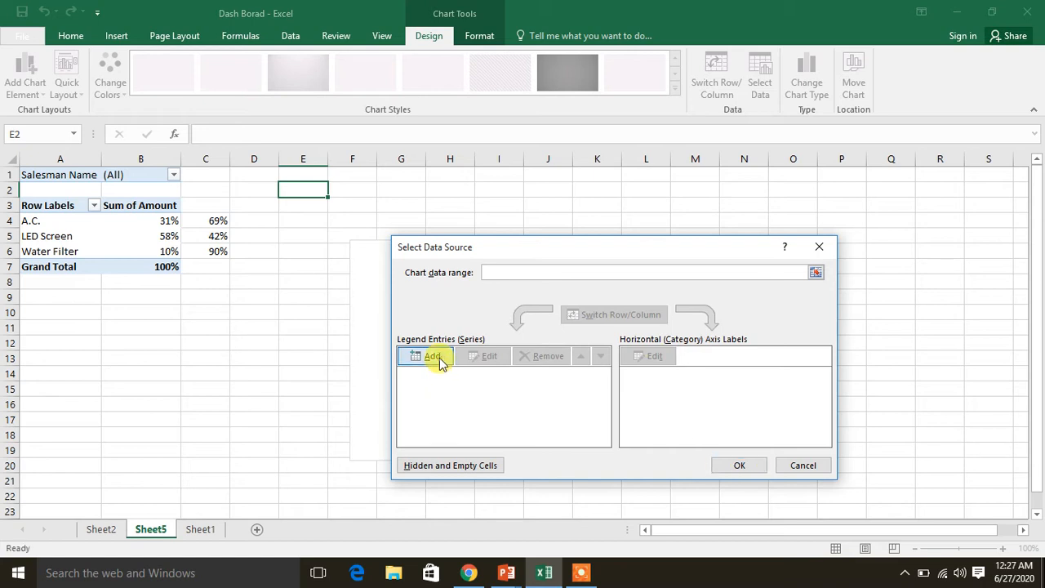
{"action": "left_click", "coordinate": [552, 380]}
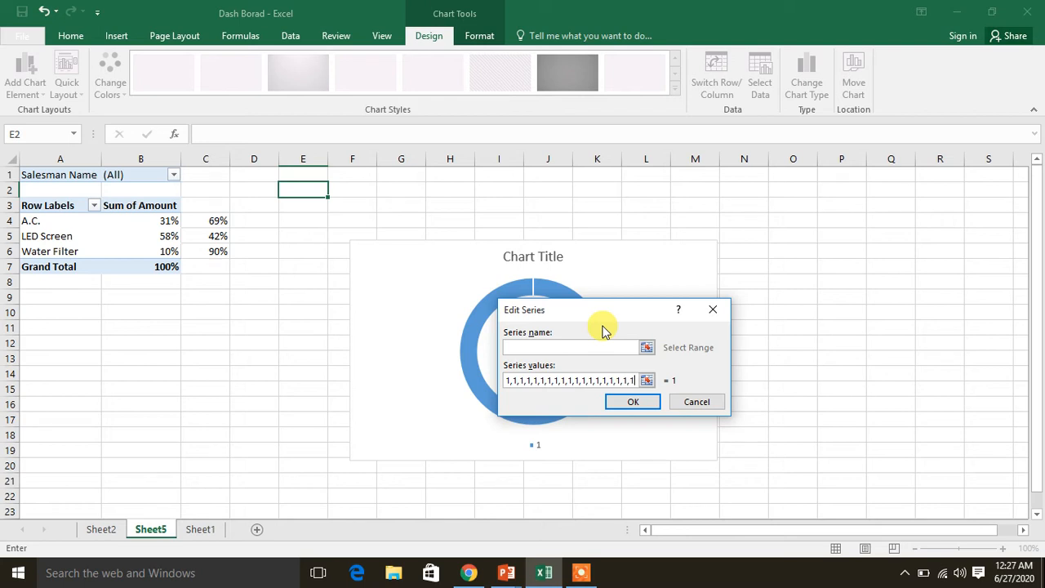
{"action": "key", "text": "BackSpace"}
{"action": "key", "text": "BackSpace"}
{"action": "key", "text": "BackSpace"}
{"action": "key", "text": "BackSpace"}
{"action": "key", "text": "BackSpace"}
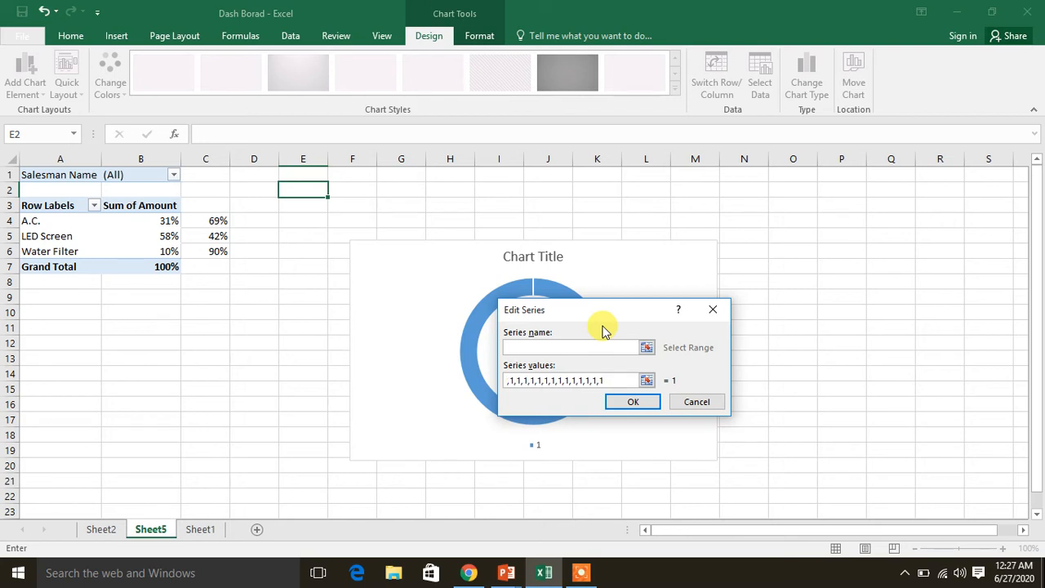
{"action": "left_click", "coordinate": [628, 405]}
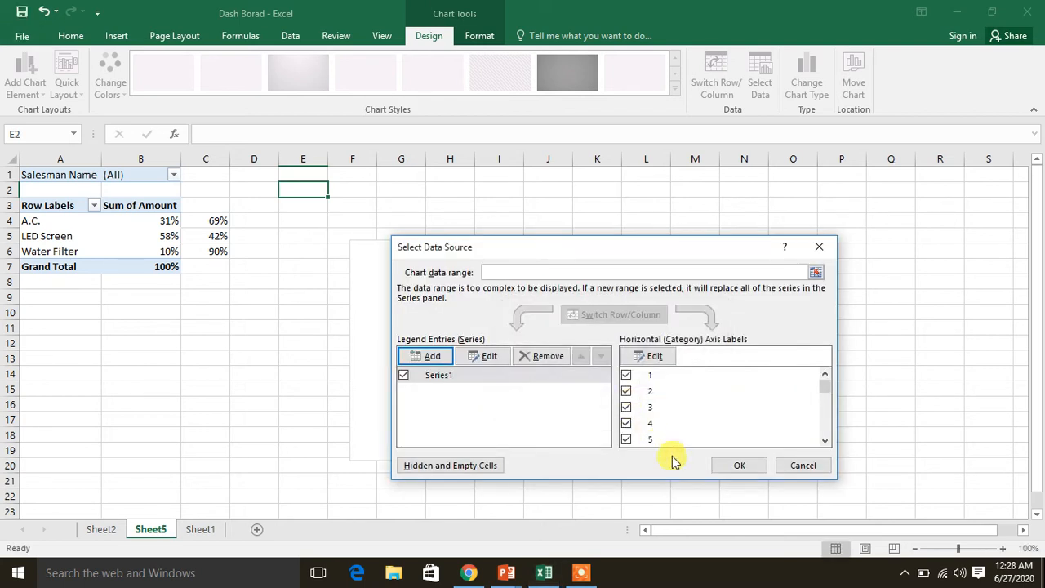
{"action": "left_click", "coordinate": [729, 464]}
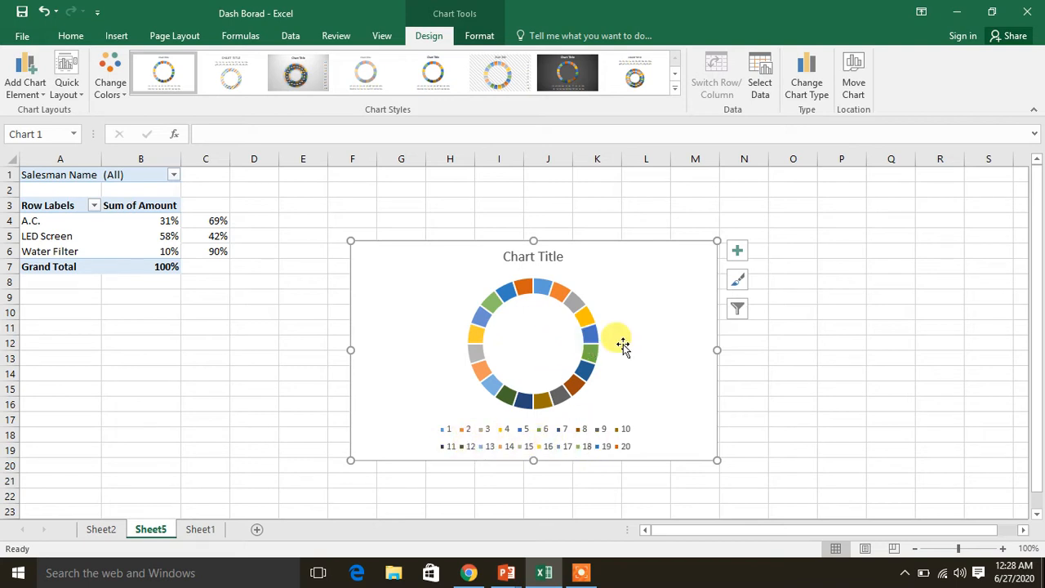
Remove the chart title and legend from the doughnut chart
{"action": "left_click", "coordinate": [738, 252]}
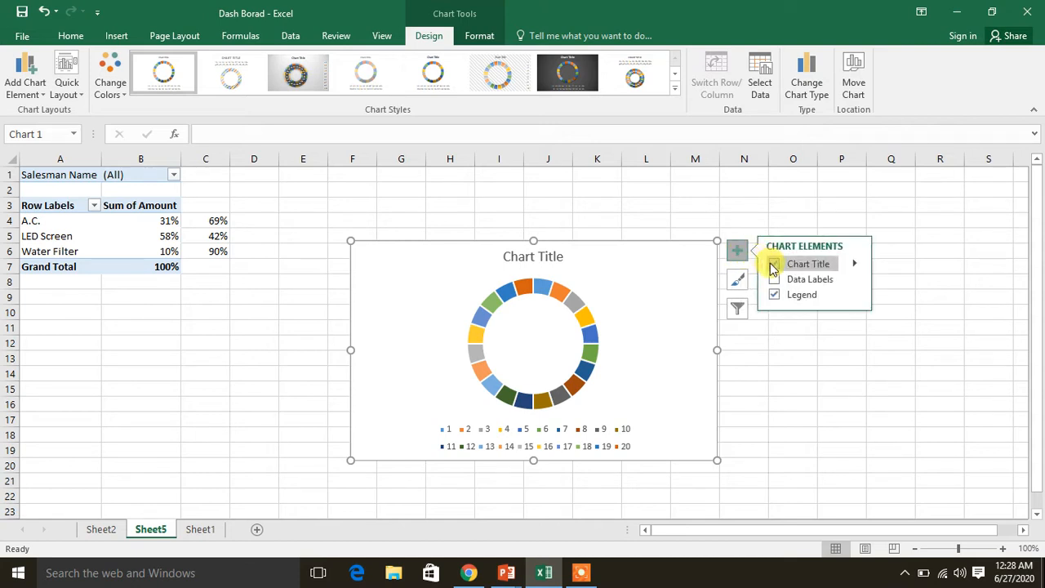
{"action": "left_click", "coordinate": [773, 265]}
{"action": "left_click", "coordinate": [775, 294]}
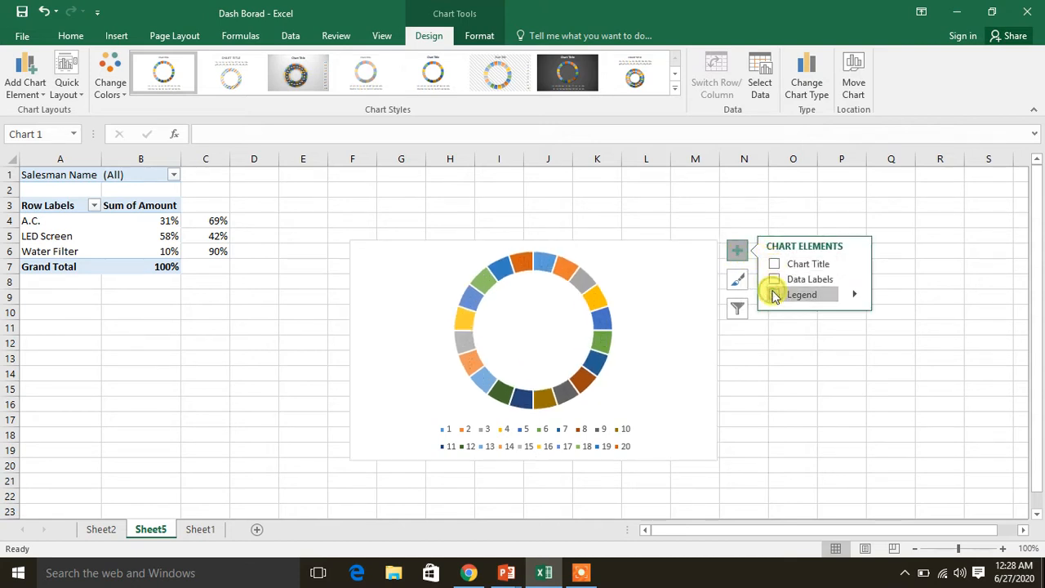
{"action": "left_click", "coordinate": [746, 255]}
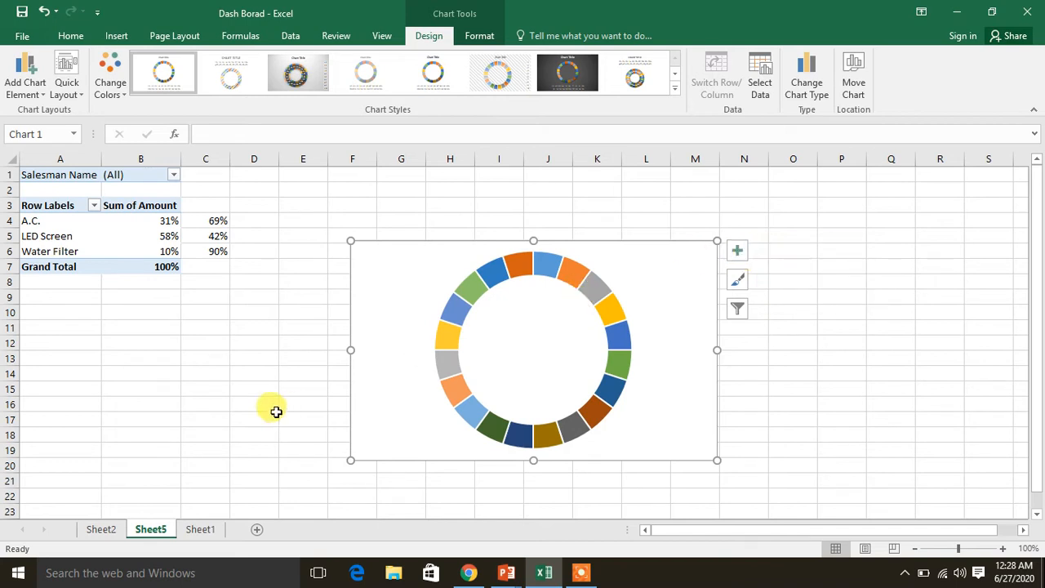
{"action": "left_click", "coordinate": [776, 339]}
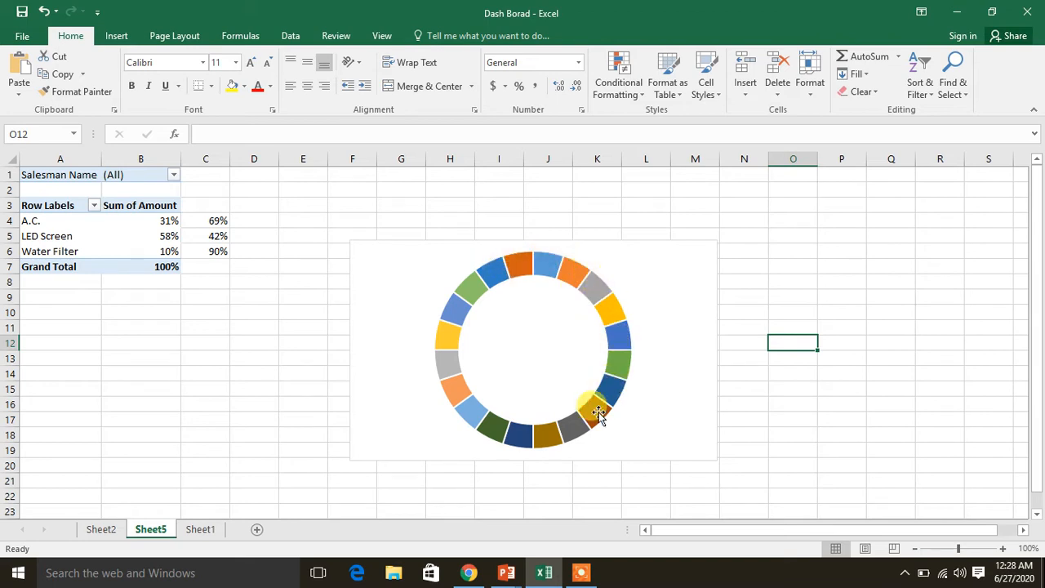
Set the doughnut hole size of the twenty-slice series to 50%
{"action": "left_click", "coordinate": [567, 273]}
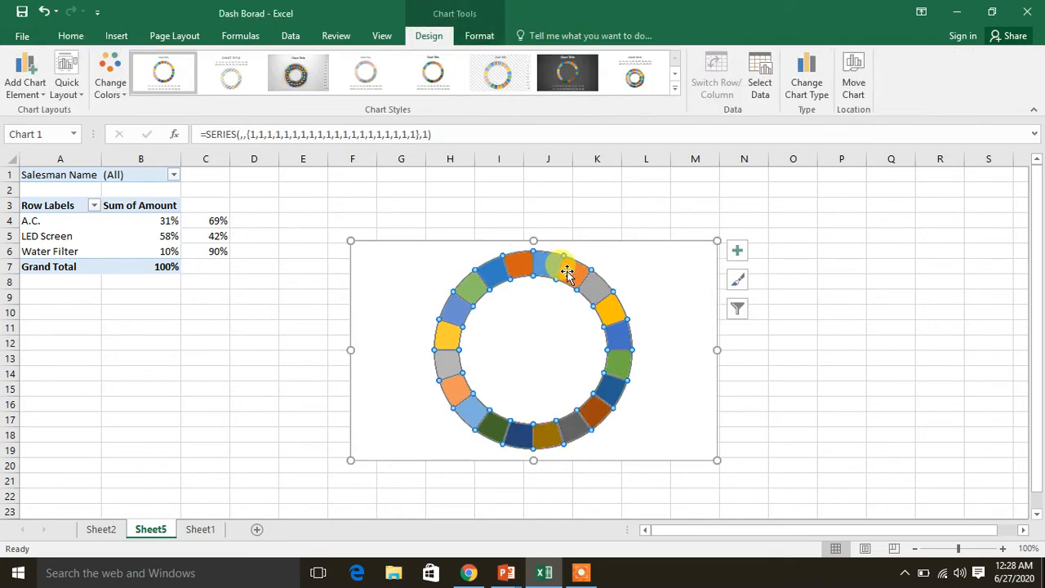
{"action": "right_click", "coordinate": [567, 273]}
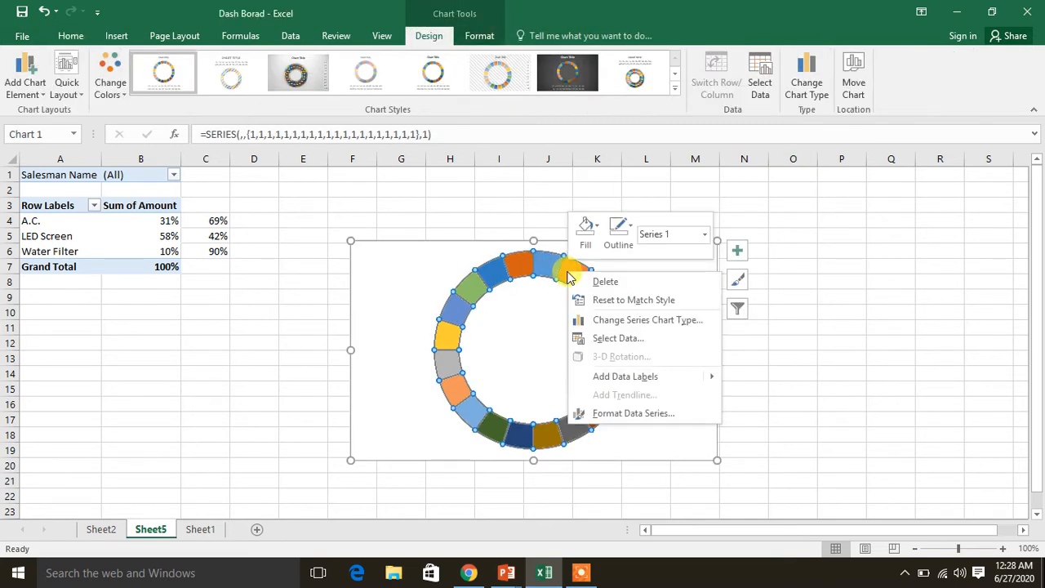
{"action": "left_click", "coordinate": [618, 414]}
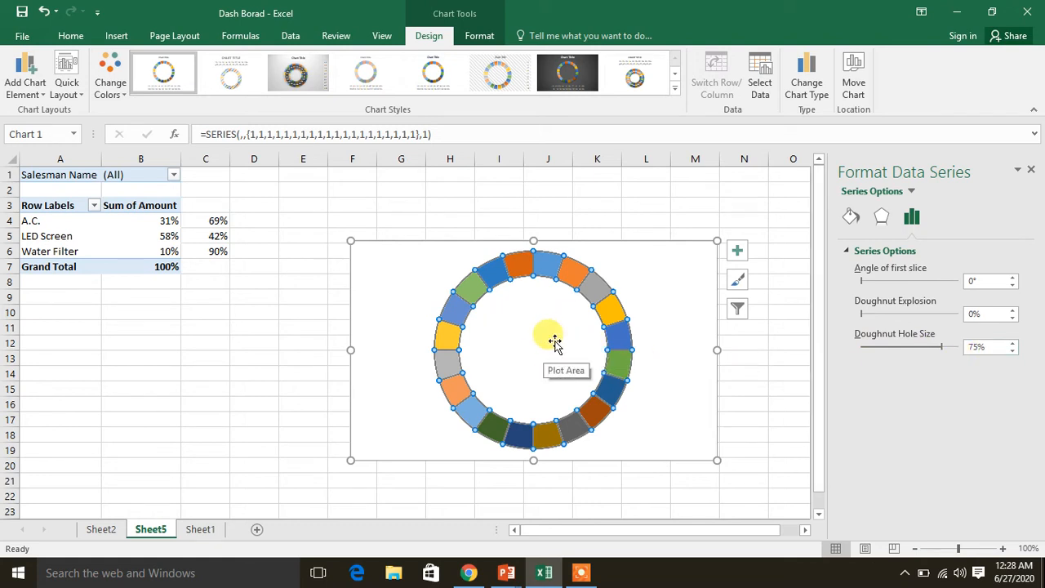
{"action": "left_click", "coordinate": [1011, 352]}
{"action": "left_click", "coordinate": [1011, 352]}
{"action": "left_click", "coordinate": [1011, 351]}
{"action": "left_click", "coordinate": [1010, 352]}
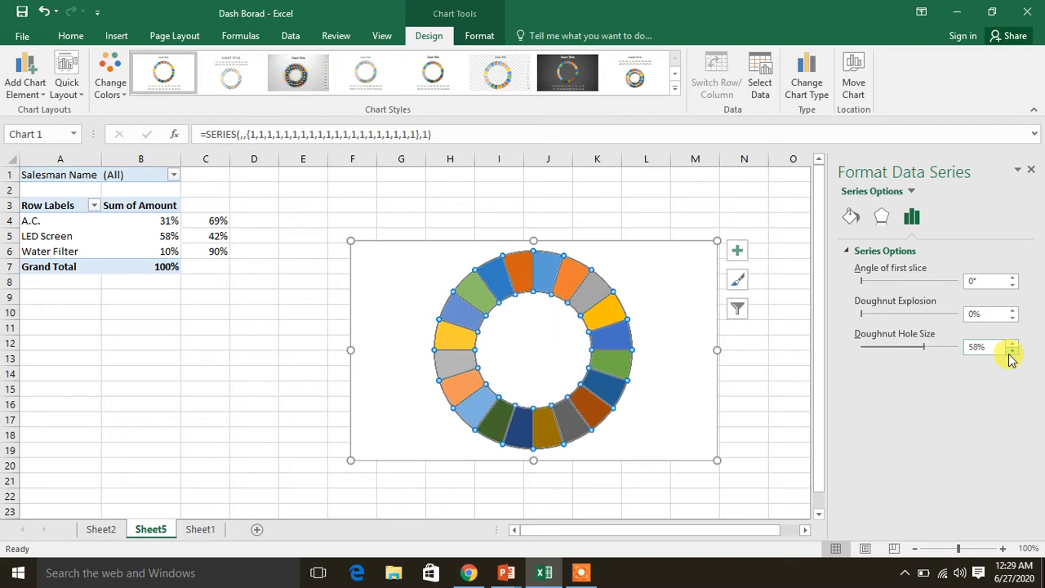
{"action": "left_click", "coordinate": [1010, 352]}
{"action": "left_click", "coordinate": [1011, 351]}
{"action": "left_click", "coordinate": [1011, 352]}
{"action": "left_click", "coordinate": [1010, 351]}
{"action": "left_click", "coordinate": [1010, 352]}
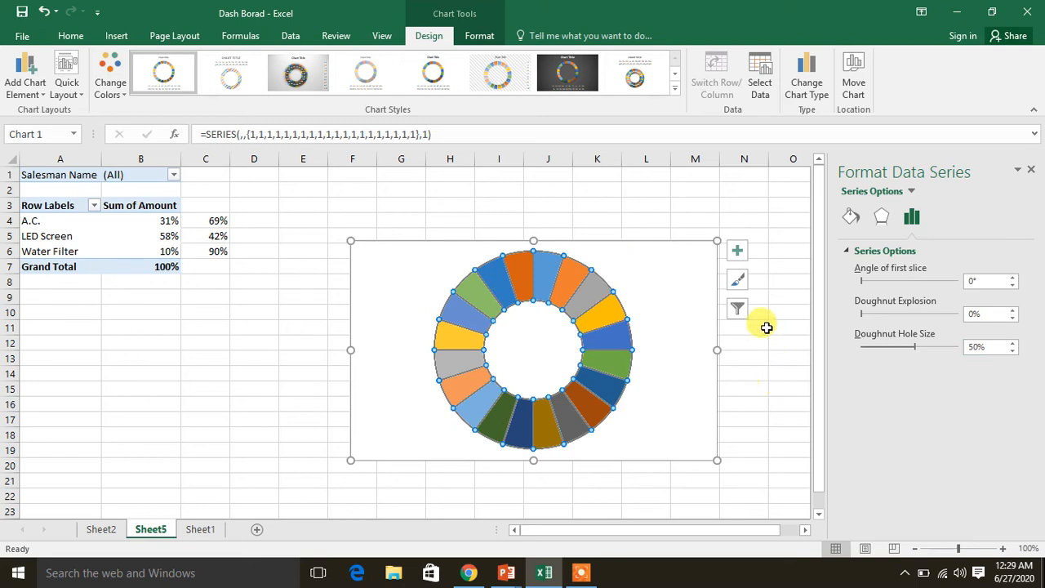
Give all slices of the doughnut series a solid dark blue fill and close the series formatting options
{"action": "left_click", "coordinate": [849, 219]}
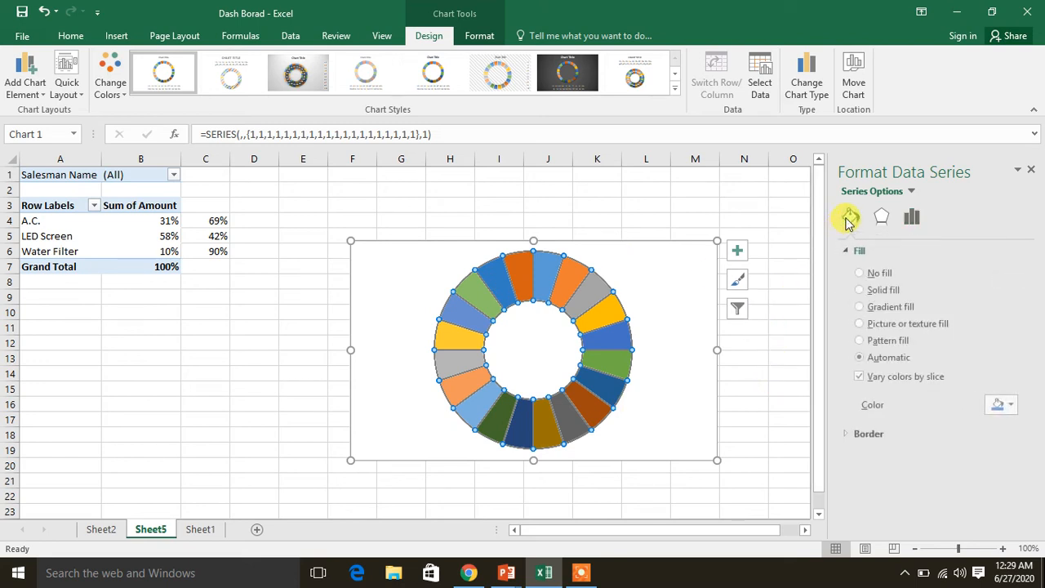
{"action": "left_click", "coordinate": [861, 291]}
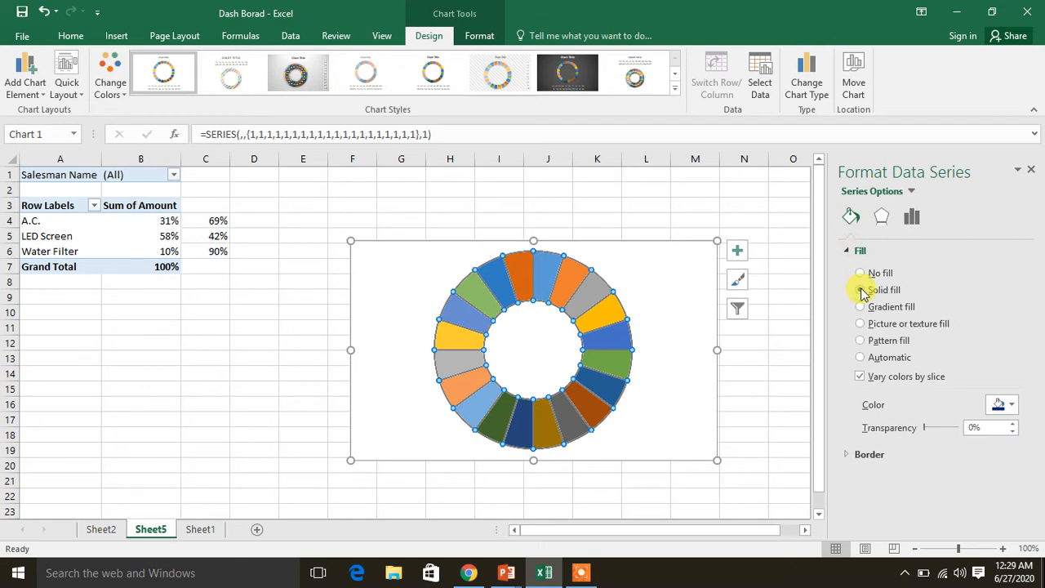
{"action": "left_click", "coordinate": [1011, 408]}
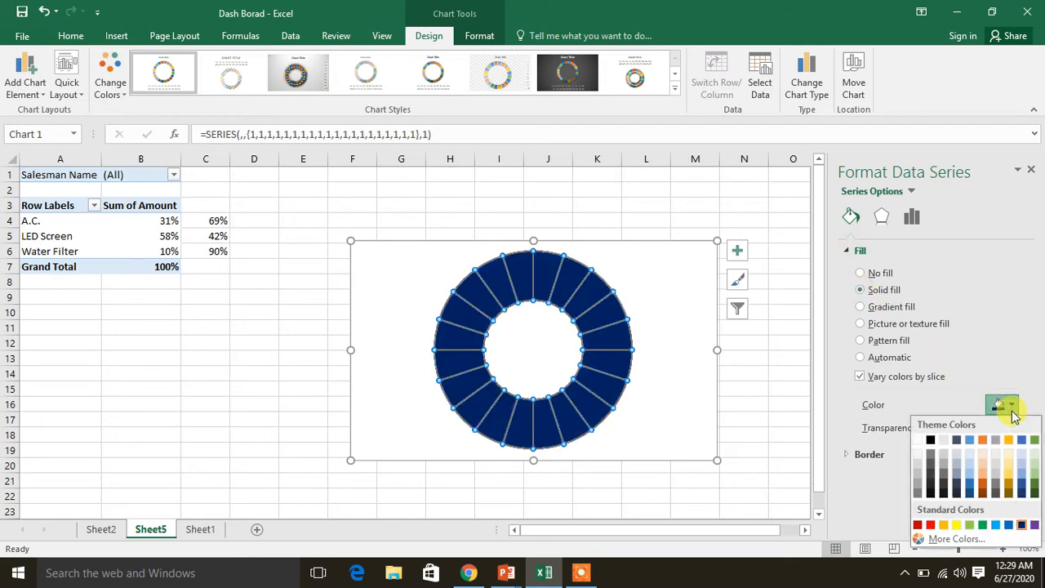
{"action": "left_click", "coordinate": [1011, 411]}
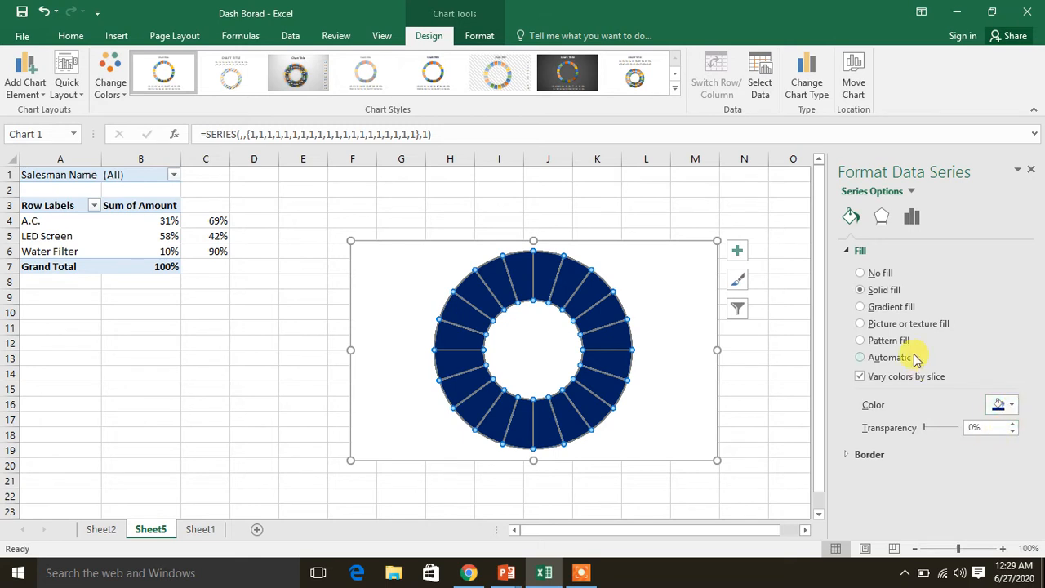
{"action": "left_click", "coordinate": [1030, 168]}
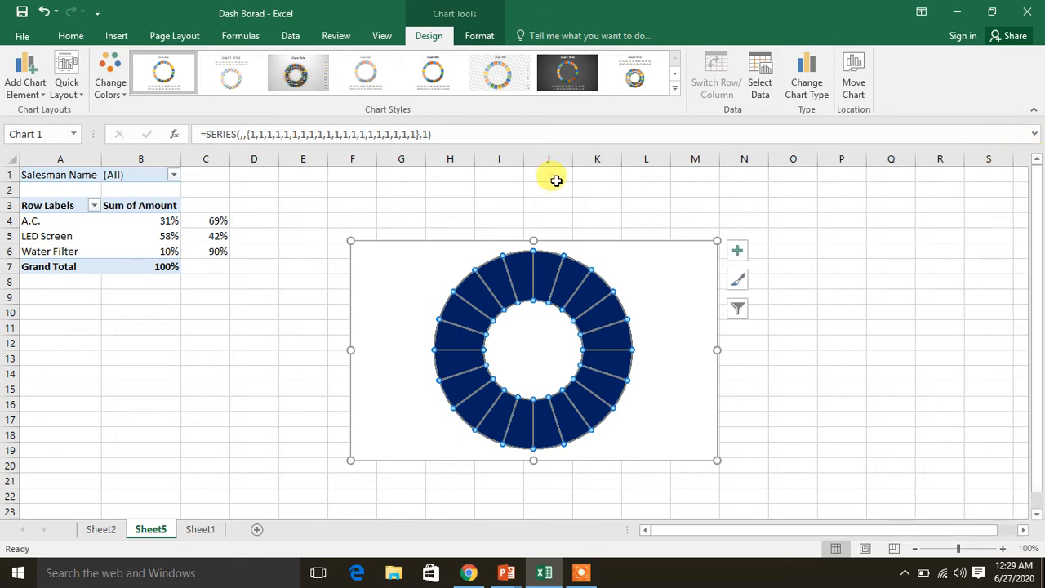
{"action": "left_click", "coordinate": [479, 38]}
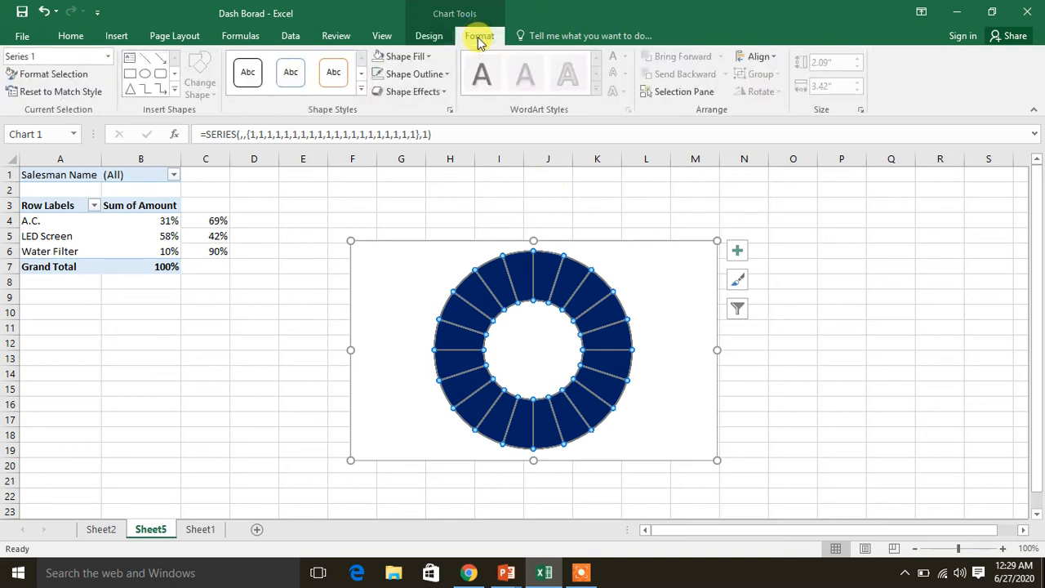
{"action": "left_click", "coordinate": [428, 57]}
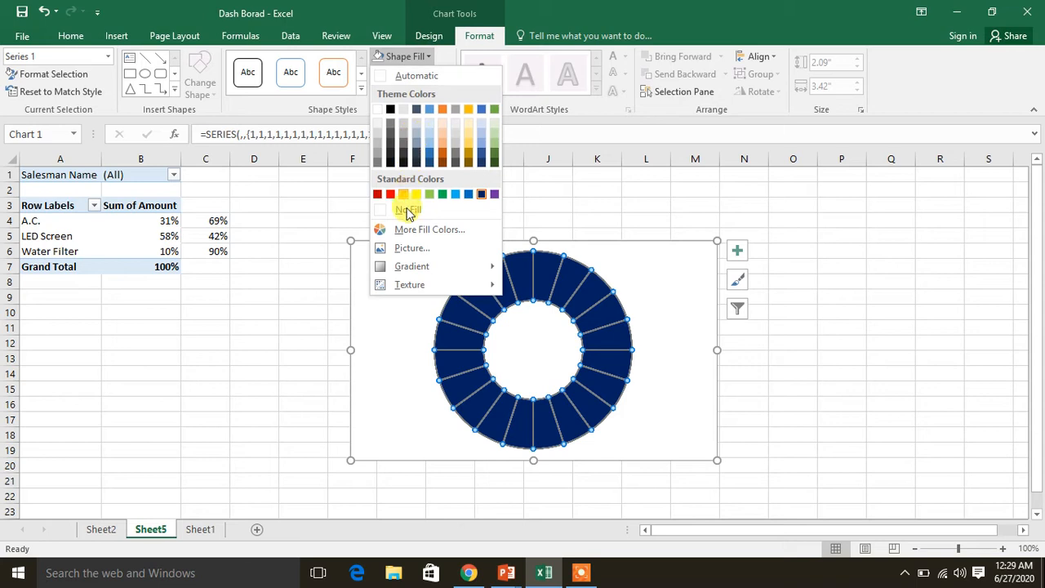
{"action": "left_click", "coordinate": [408, 210]}
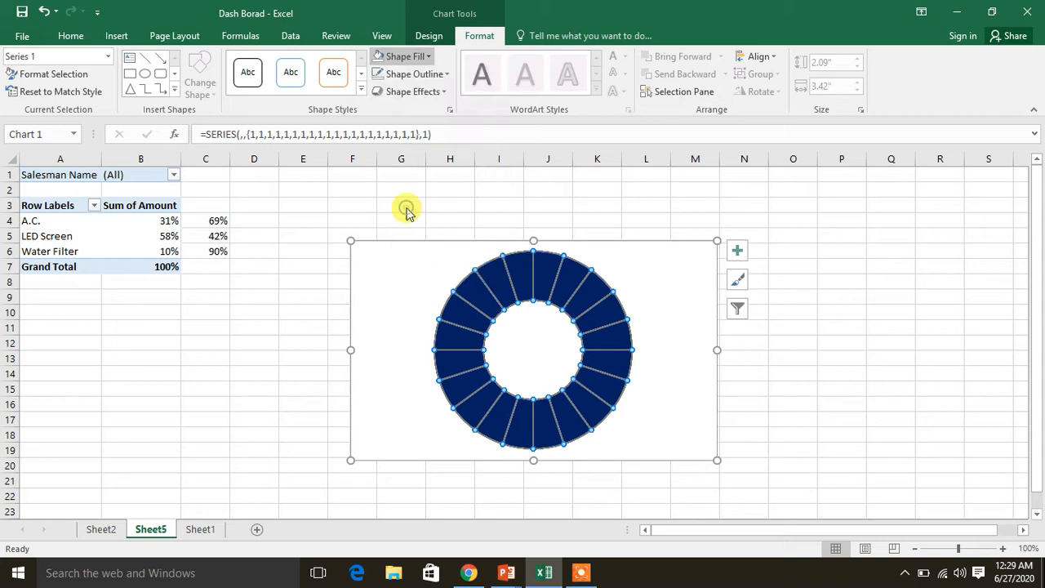
{"action": "left_click", "coordinate": [445, 75]}
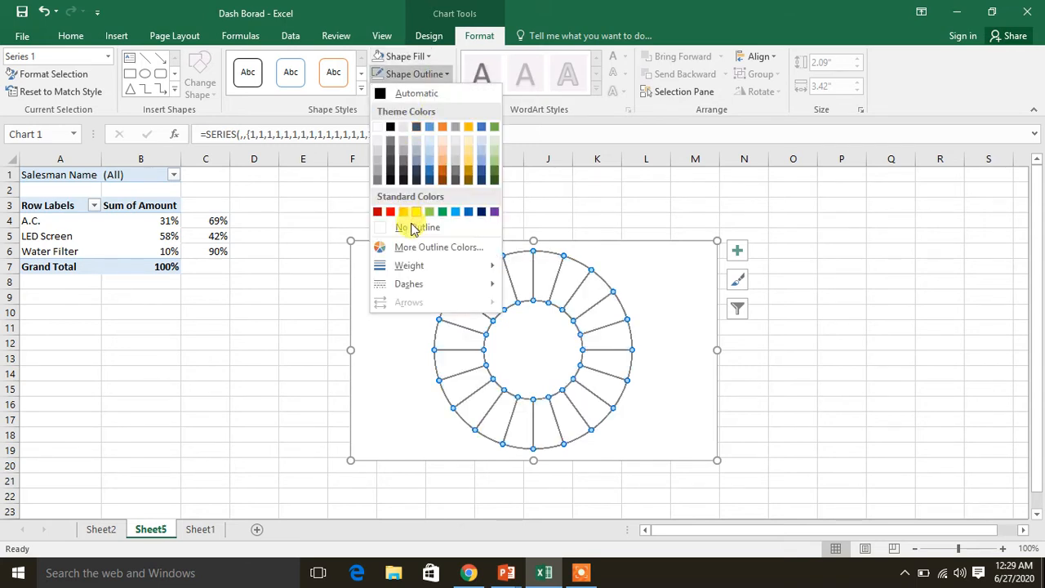
{"action": "left_click", "coordinate": [428, 57]}
{"action": "left_click", "coordinate": [431, 57]}
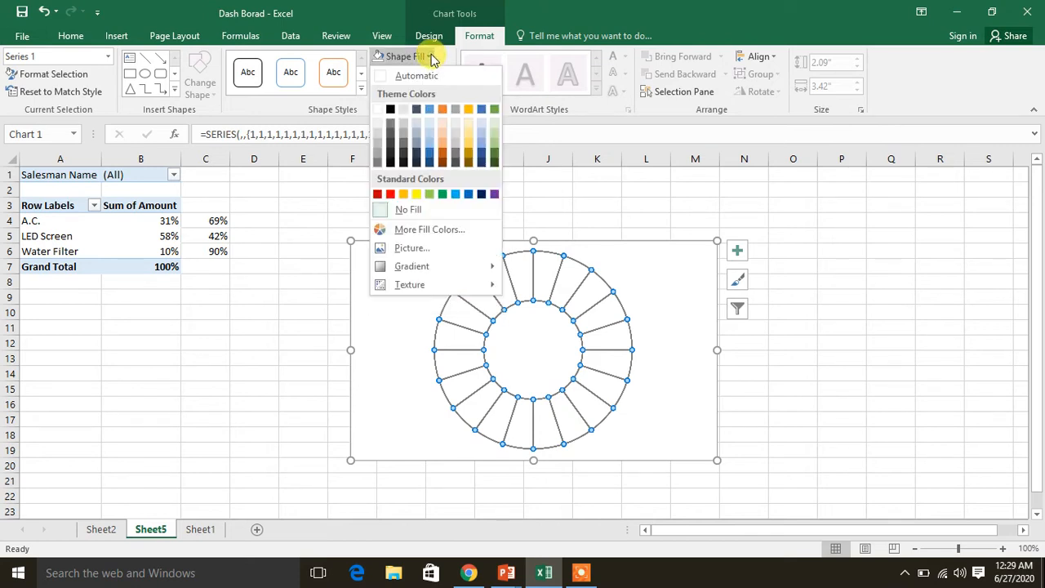
{"action": "left_click", "coordinate": [481, 194]}
{"action": "key", "text": "Escape"}
{"action": "key", "text": "Escape"}
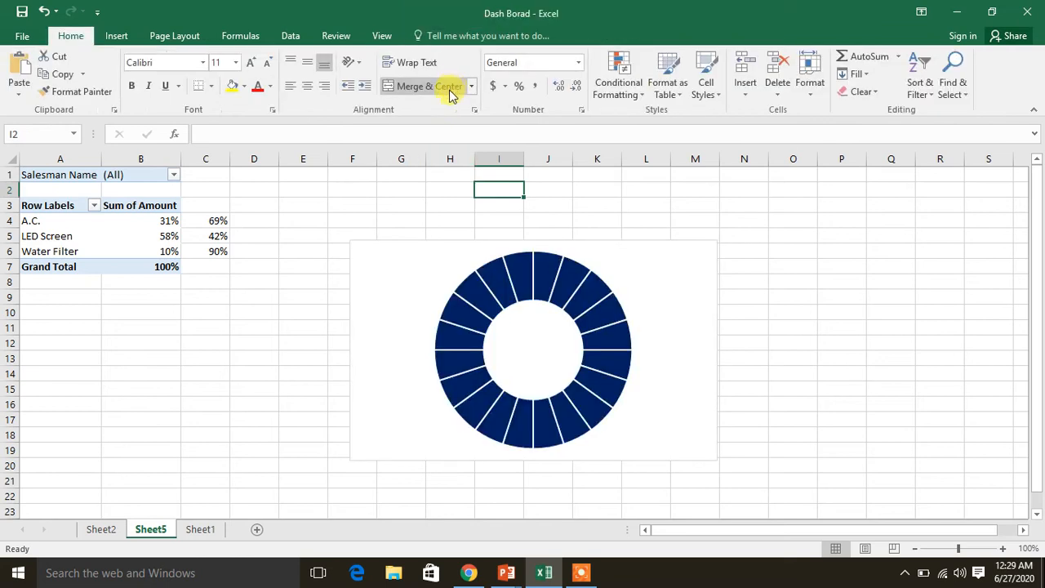
Remove the outline and the fill of the doughnut chart's chart area
{"action": "left_click", "coordinate": [406, 241]}
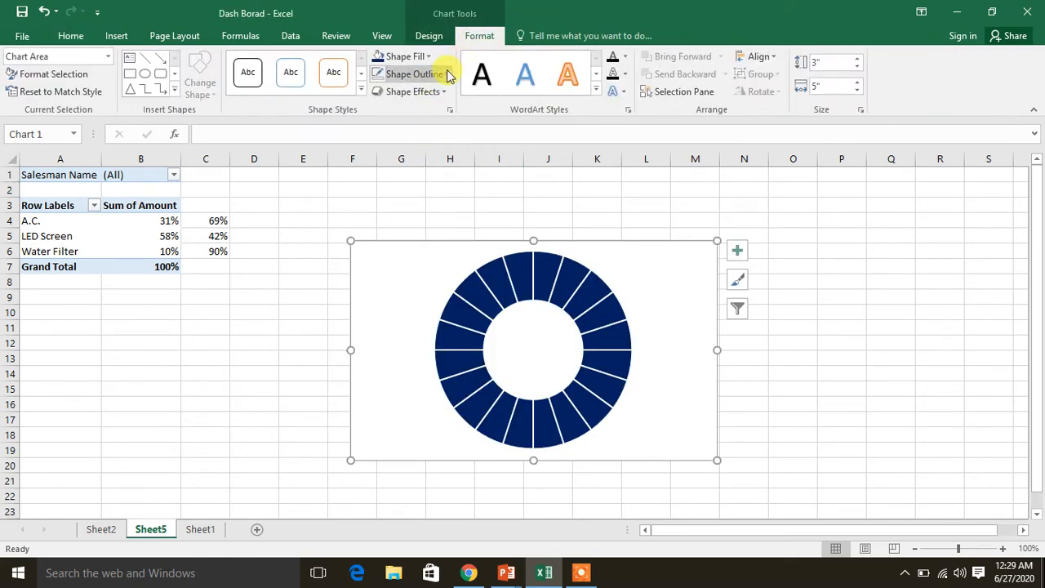
{"action": "left_click", "coordinate": [445, 74]}
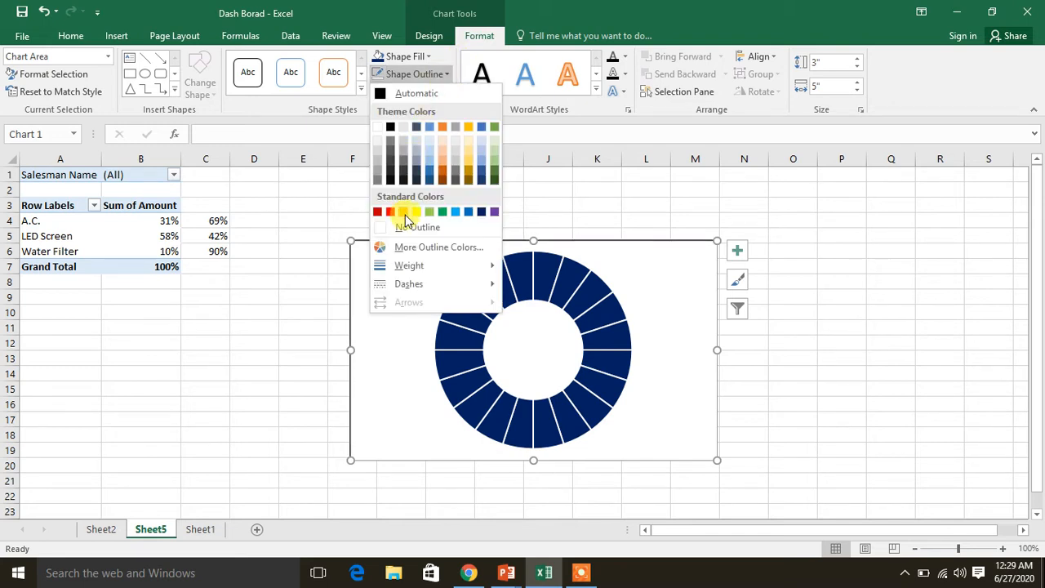
{"action": "left_click", "coordinate": [406, 229]}
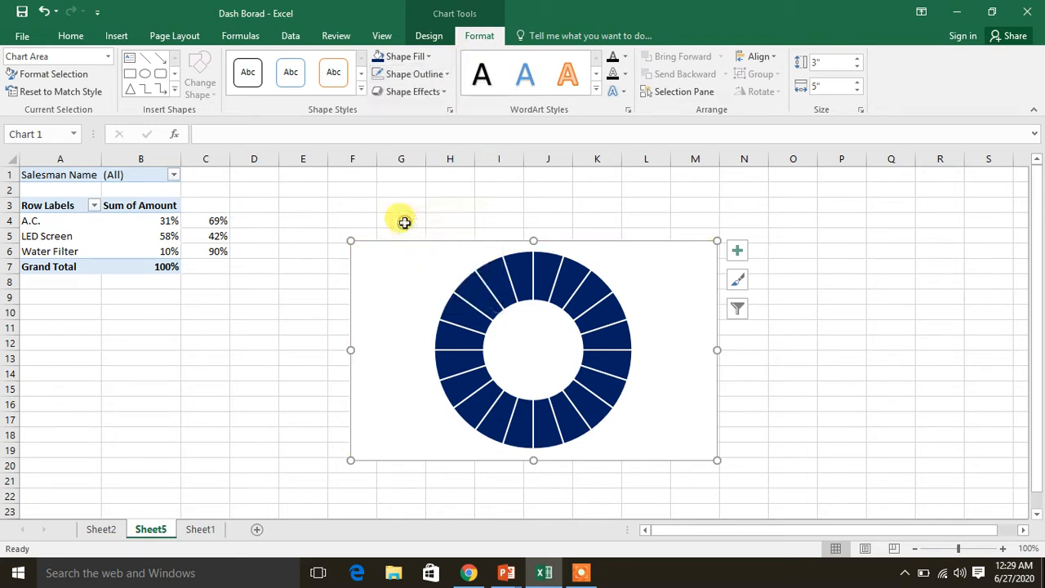
{"action": "left_click", "coordinate": [426, 57]}
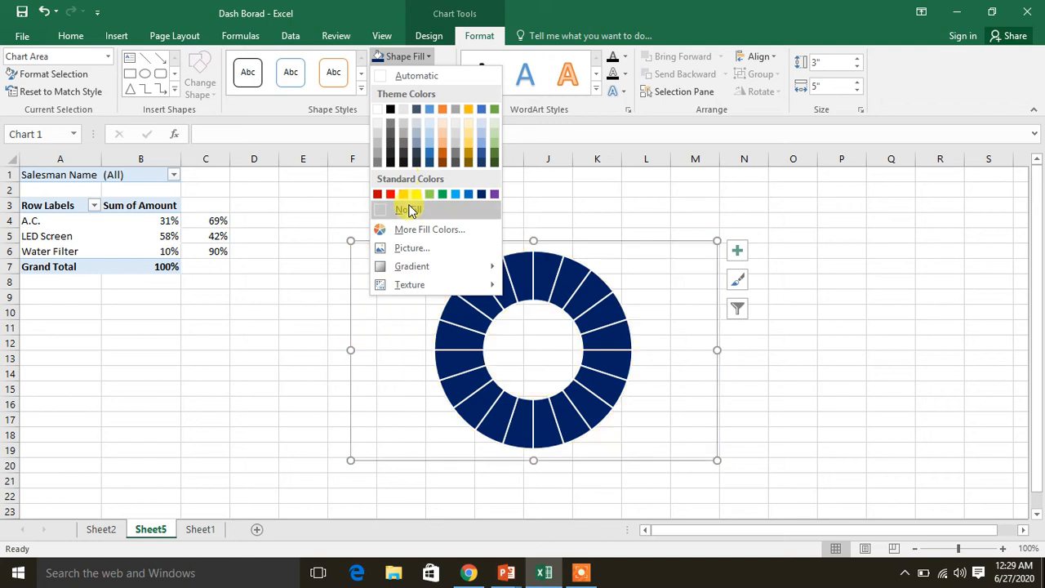
{"action": "left_click", "coordinate": [409, 211]}
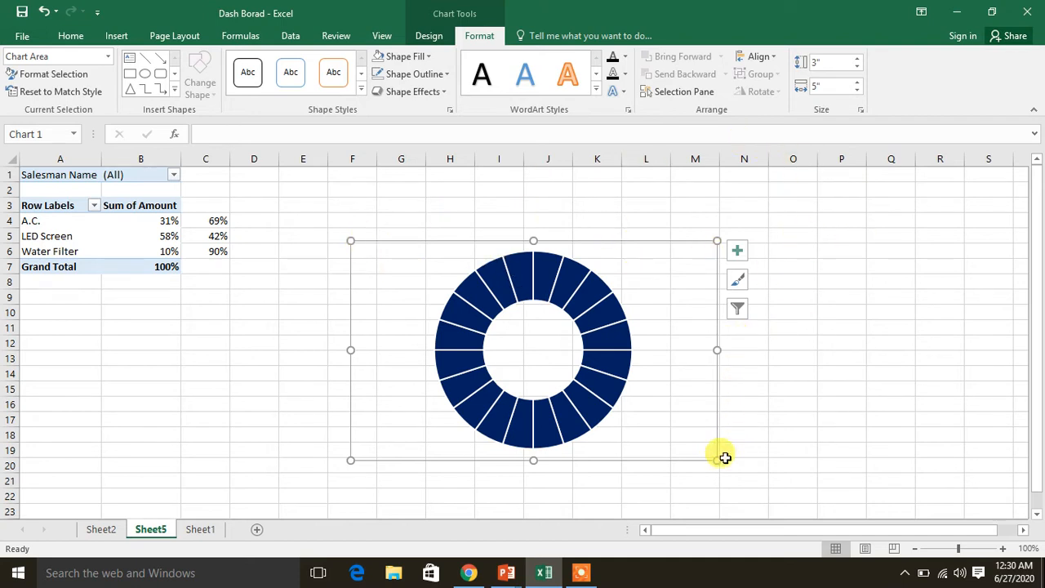
Shrink the doughnut chart to about 2.26" high by 2.96" wide and move it close beside the PivotTable data
{"action": "left_click_drag", "start_coordinate": [716, 460], "coordinate": [730, 464]}
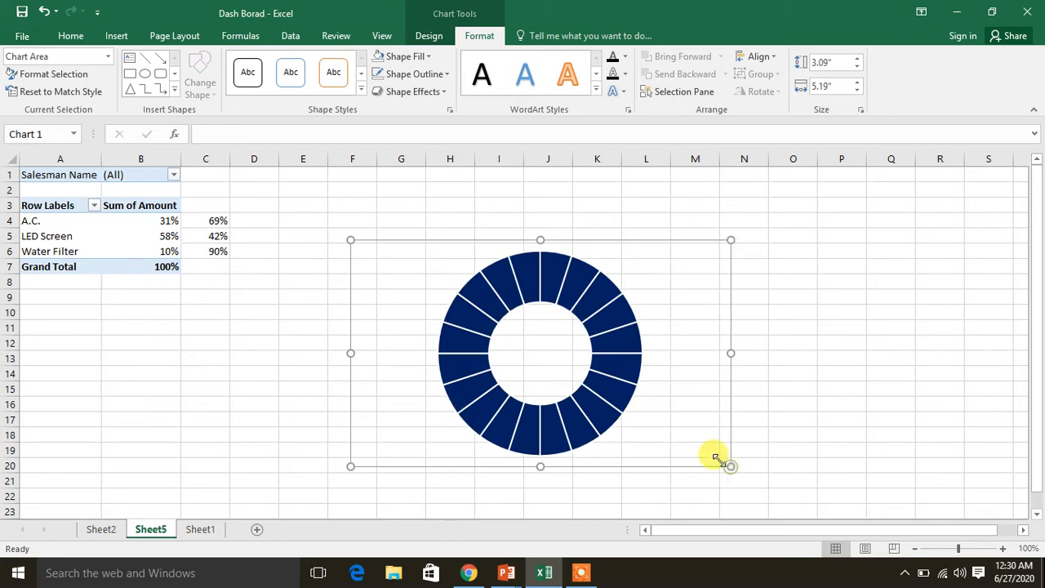
{"action": "double_click", "coordinate": [716, 457]}
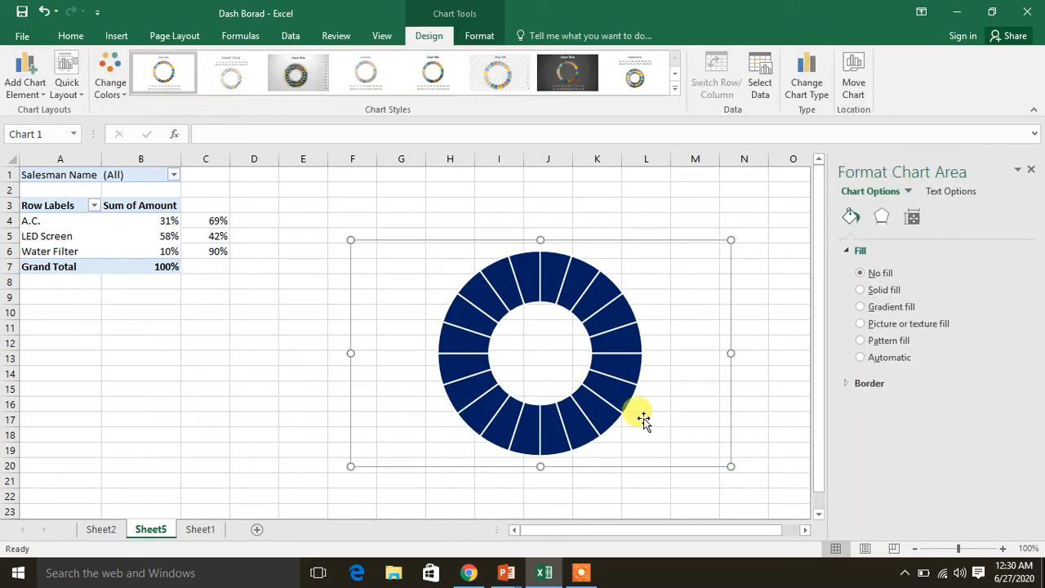
{"action": "left_click", "coordinate": [1031, 171]}
{"action": "left_click_drag", "start_coordinate": [730, 466], "coordinate": [566, 405]}
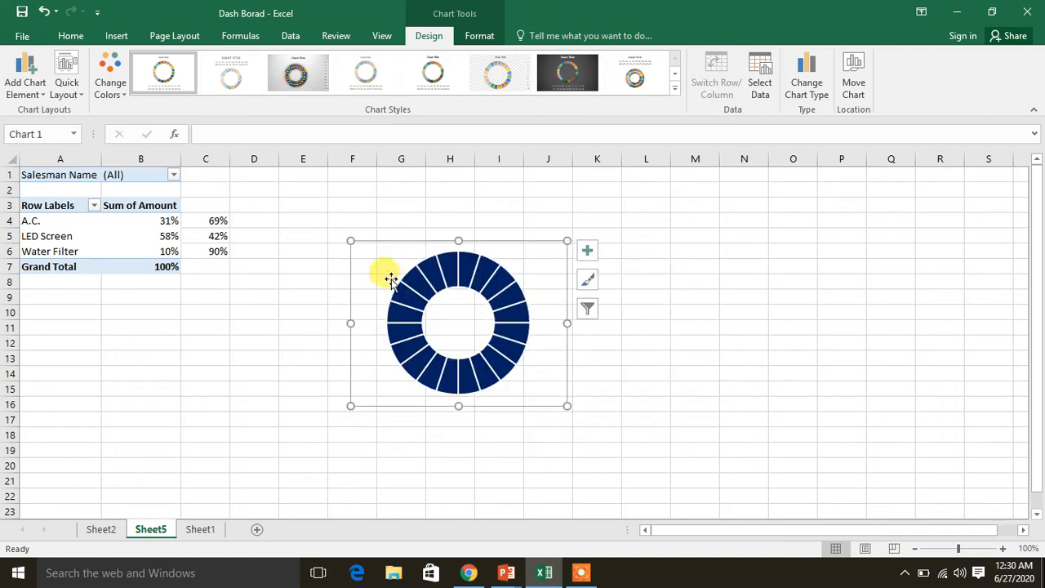
{"action": "left_click", "coordinate": [340, 240]}
{"action": "left_click", "coordinate": [341, 242]}
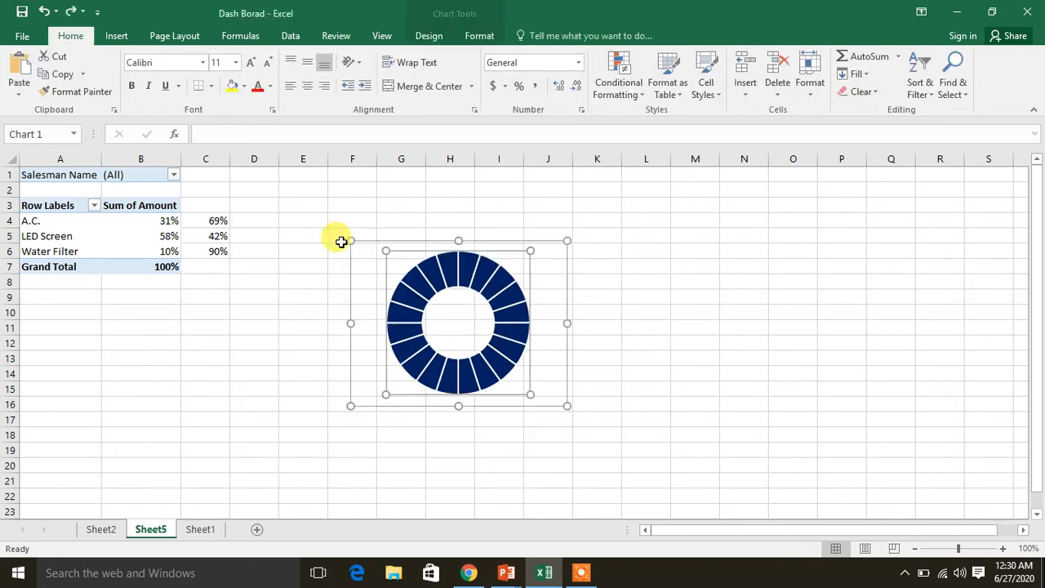
{"action": "left_click_drag", "start_coordinate": [355, 238], "coordinate": [280, 179]}
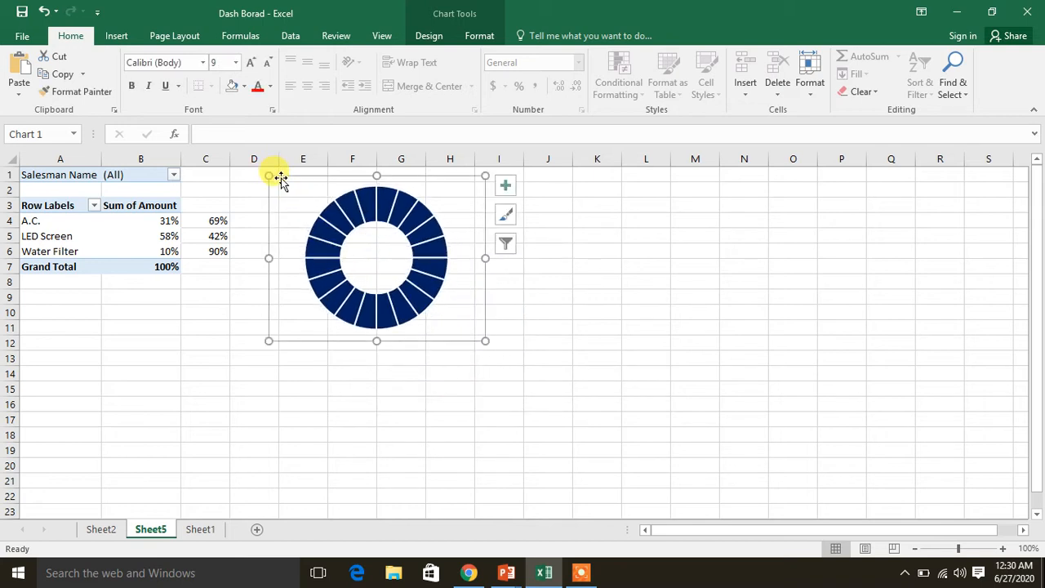
{"action": "left_click", "coordinate": [642, 276]}
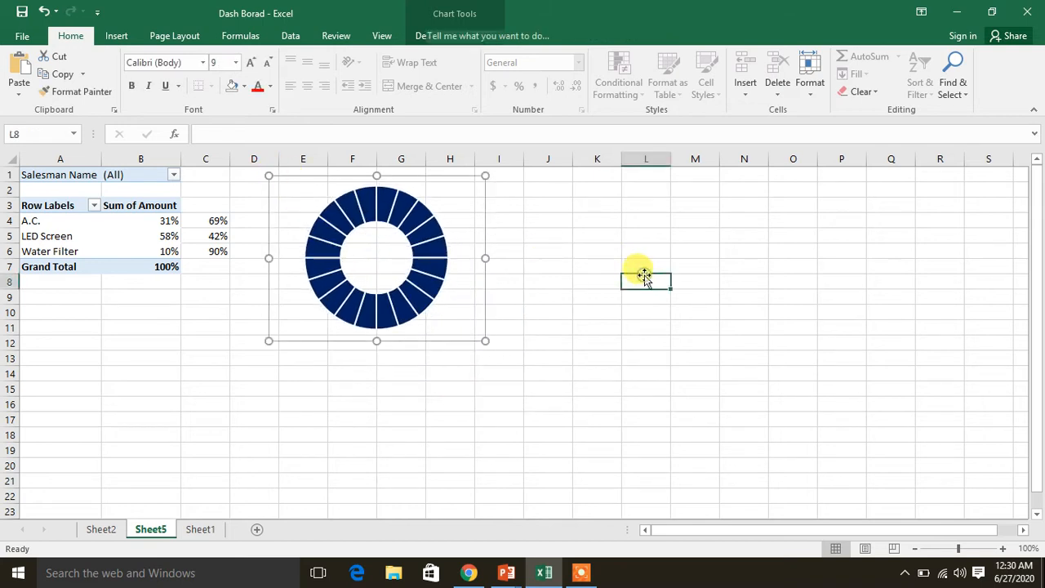
Copy the doughnut chart, paste a duplicate below and move the duplicate to the right of the original chart
{"action": "left_click", "coordinate": [453, 243]}
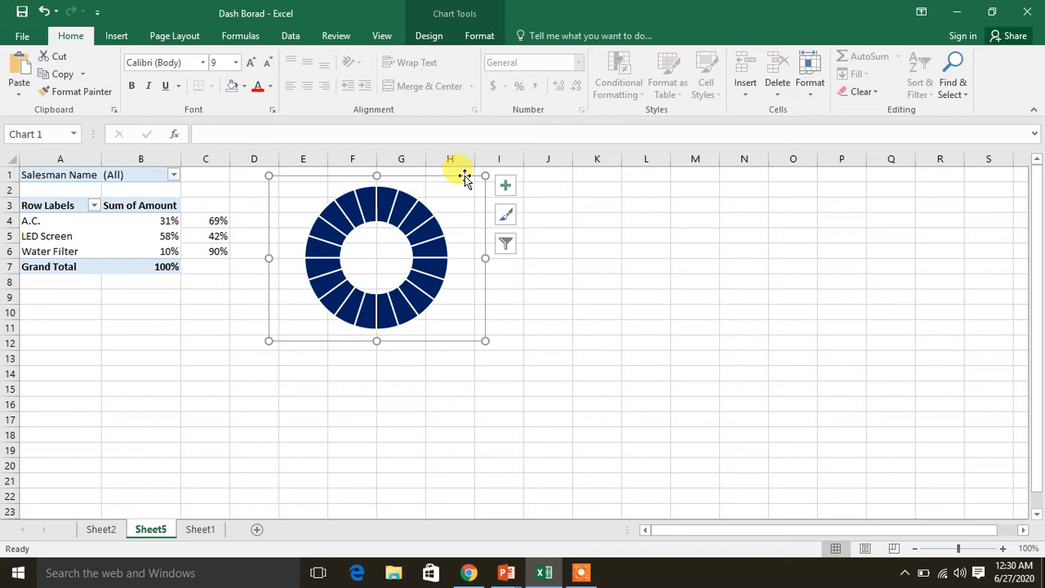
{"action": "left_click", "coordinate": [356, 406]}
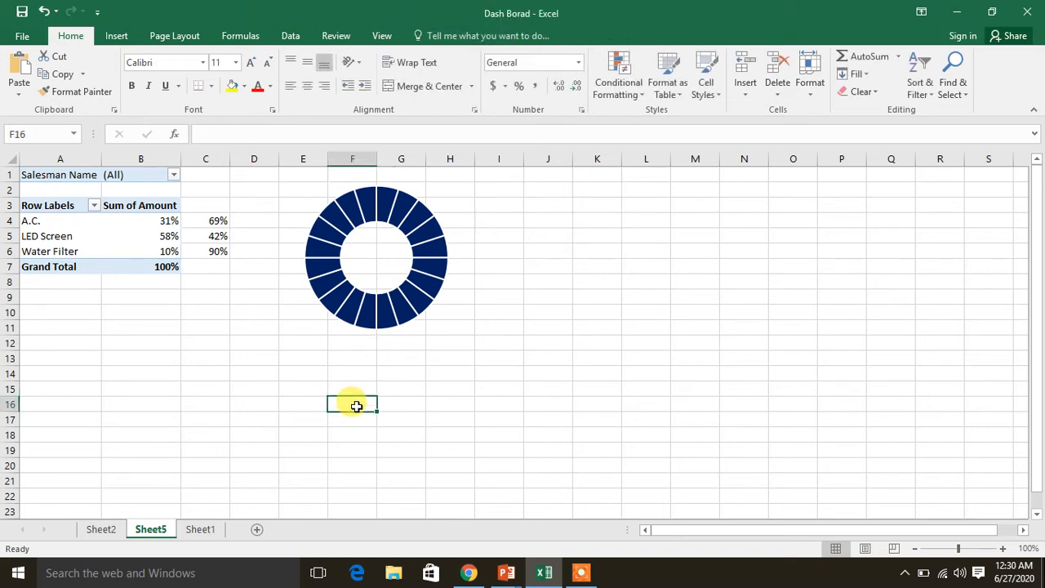
{"action": "left_click", "coordinate": [460, 242]}
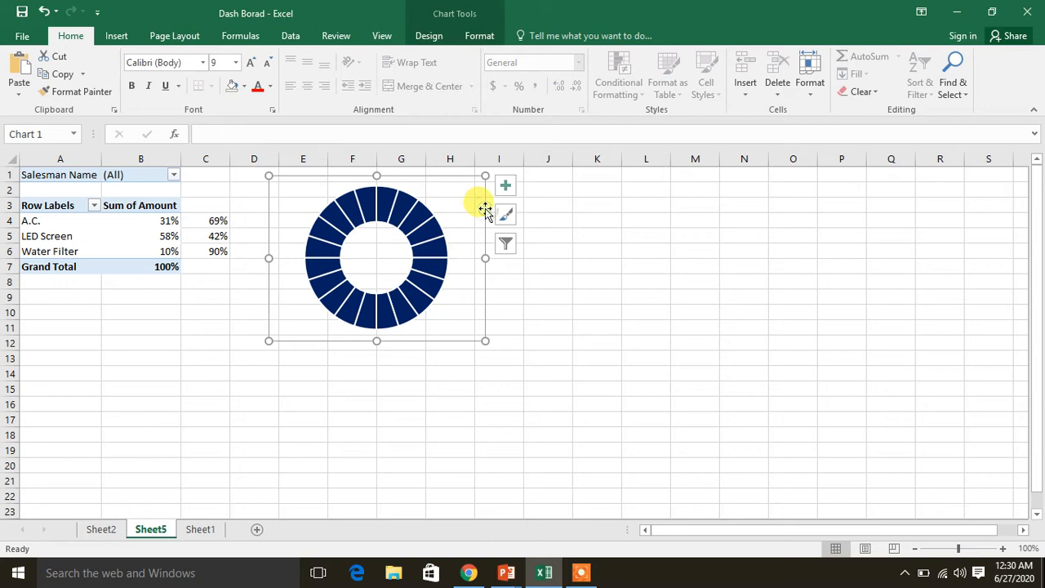
{"action": "left_click", "coordinate": [289, 430]}
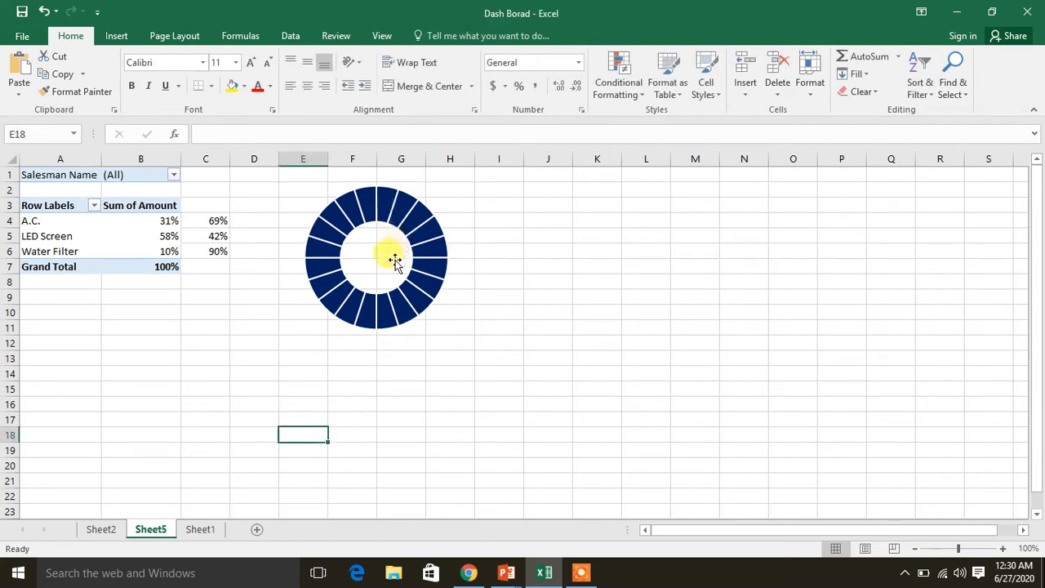
{"action": "key", "text": "ctrl+v"}
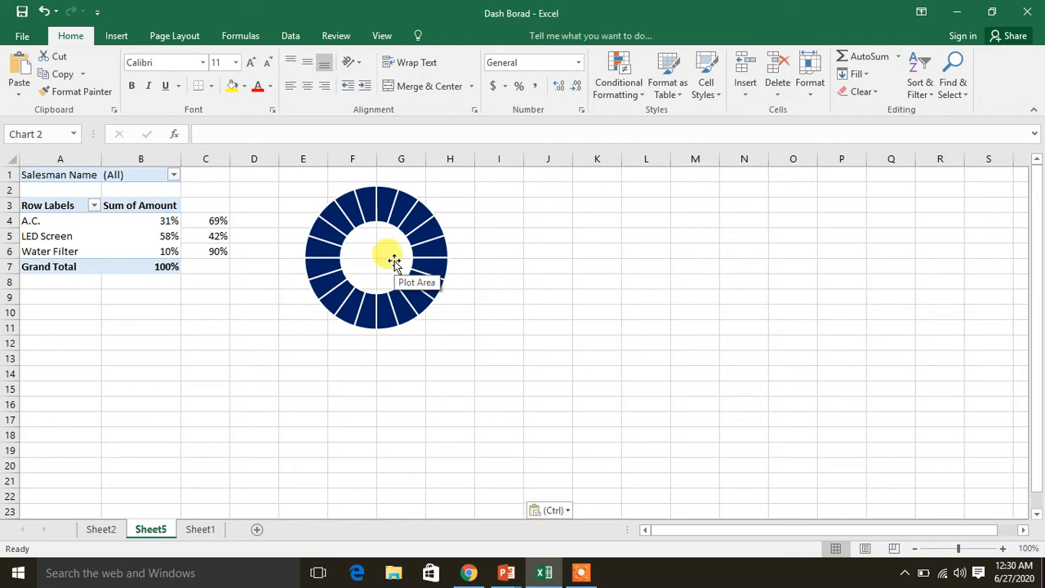
{"action": "left_click_drag", "start_coordinate": [449, 438], "coordinate": [482, 392]}
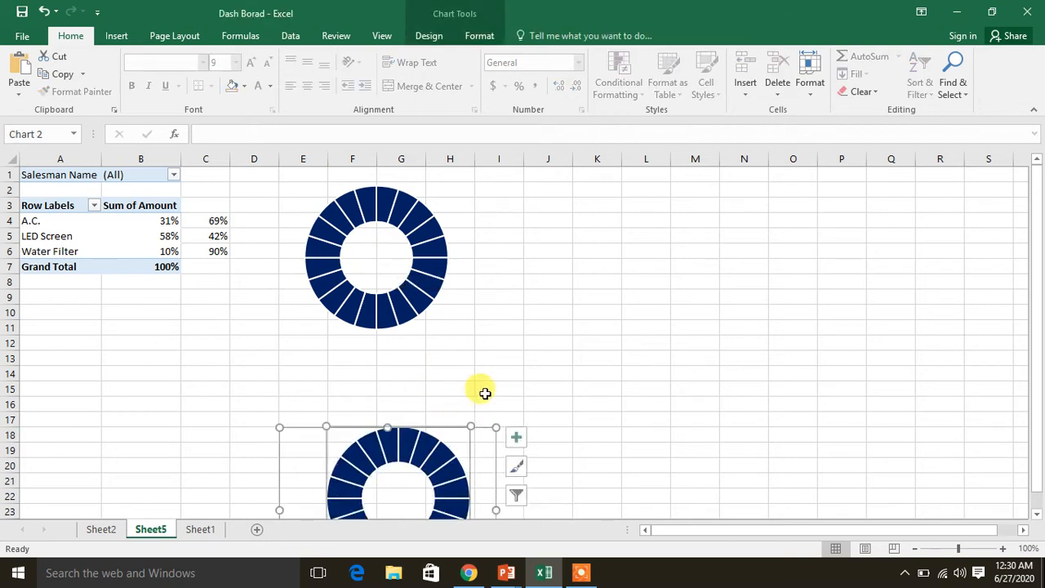
{"action": "left_click_drag", "start_coordinate": [472, 430], "coordinate": [672, 204]}
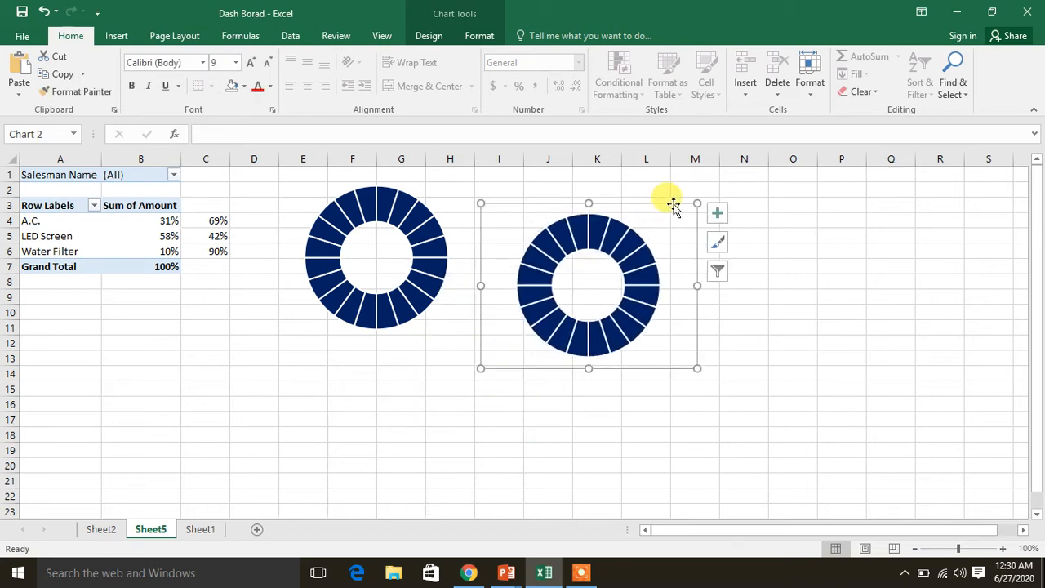
Paste a third doughnut chart and place it to the right of the second one
{"action": "left_click", "coordinate": [302, 466]}
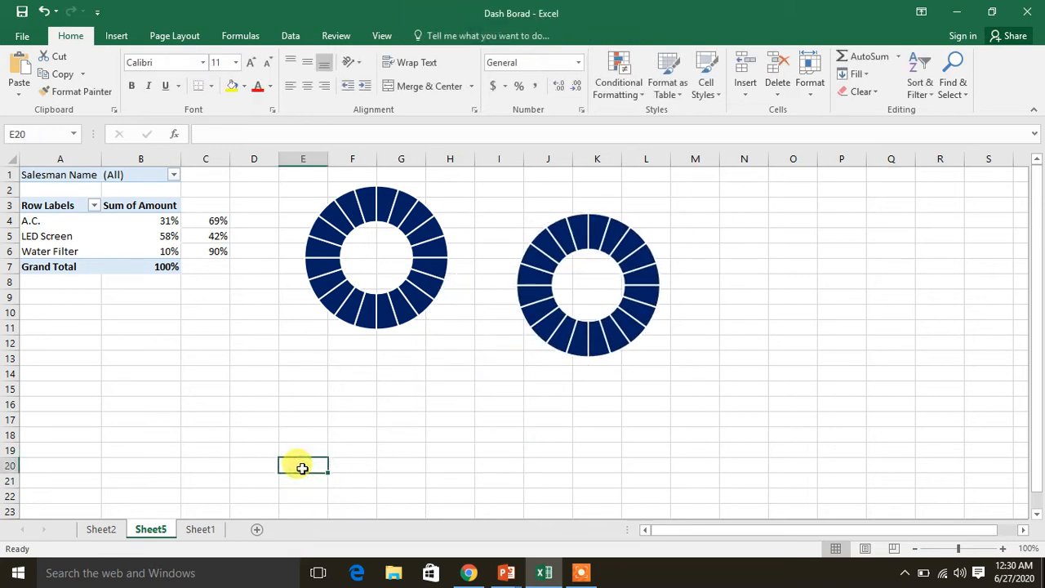
{"action": "key", "text": "ctrl+v"}
{"action": "left_click_drag", "start_coordinate": [372, 458], "coordinate": [798, 180]}
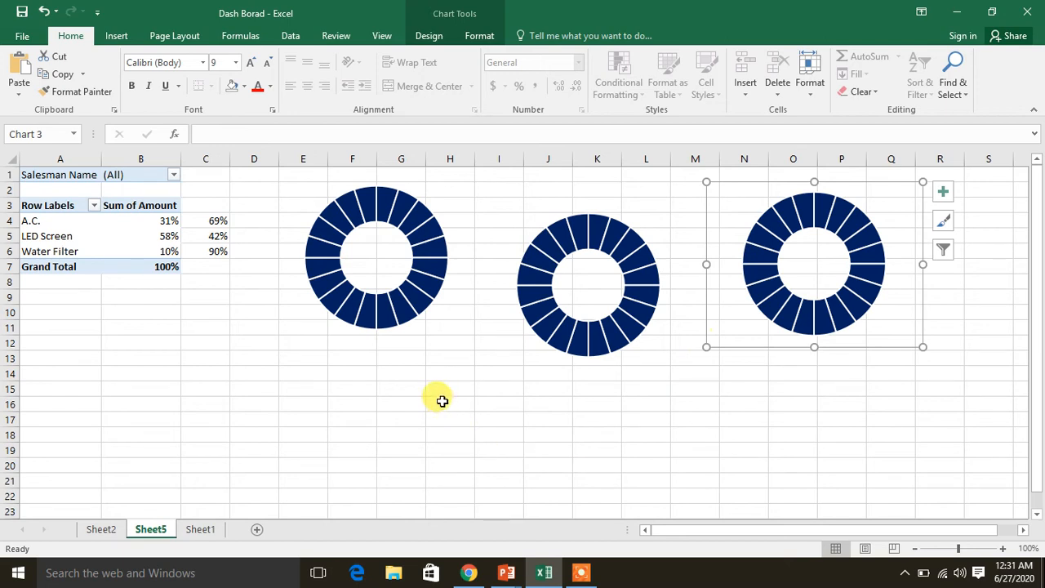
Distribute the three doughnut charts horizontally and align them by their middles
{"action": "left_click", "coordinate": [380, 277]}
{"action": "left_click", "coordinate": [572, 287], "text": "ctrl"}
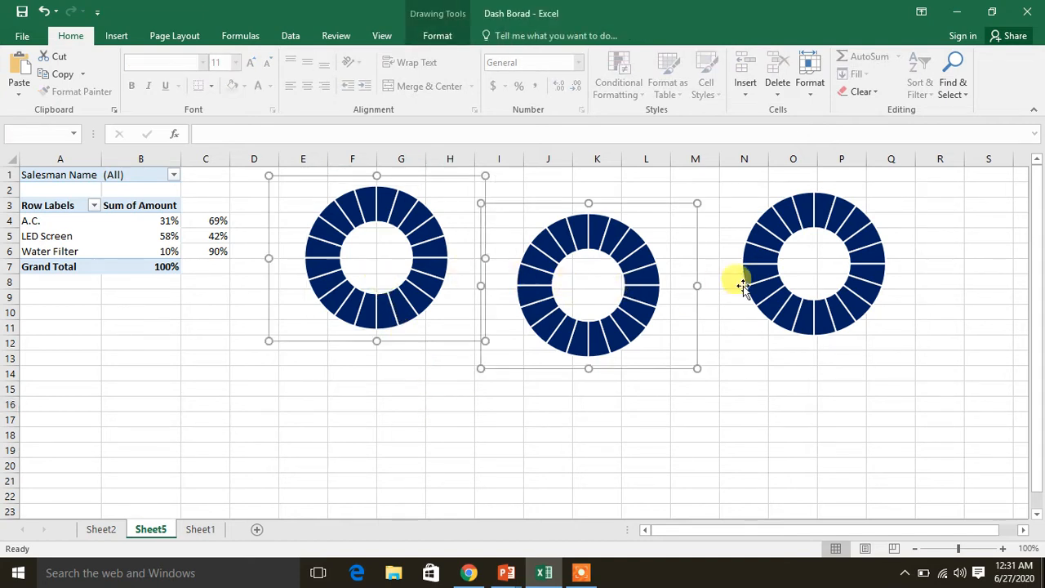
{"action": "left_click", "coordinate": [796, 279], "text": "ctrl"}
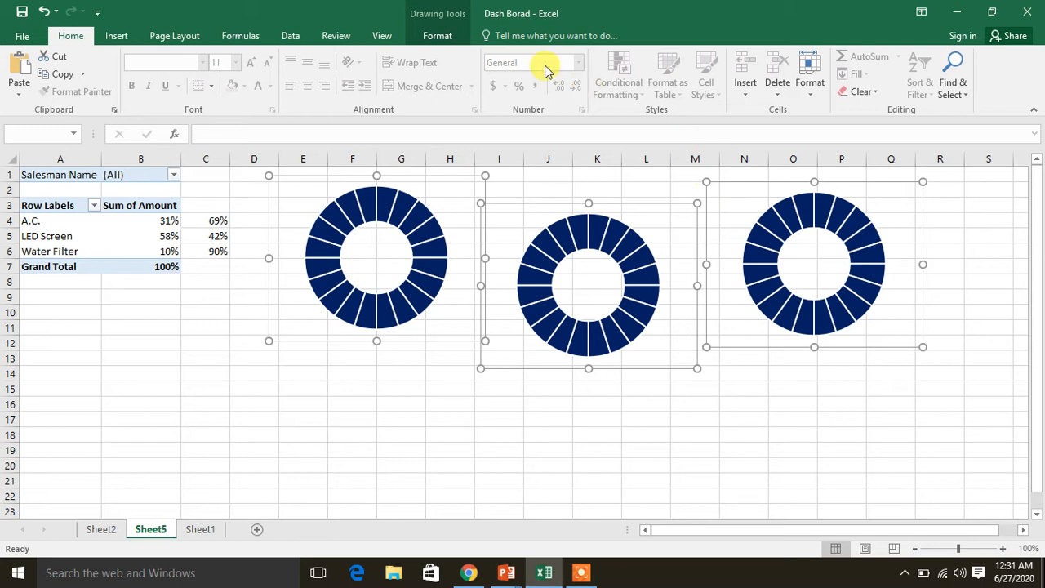
{"action": "left_click", "coordinate": [436, 41]}
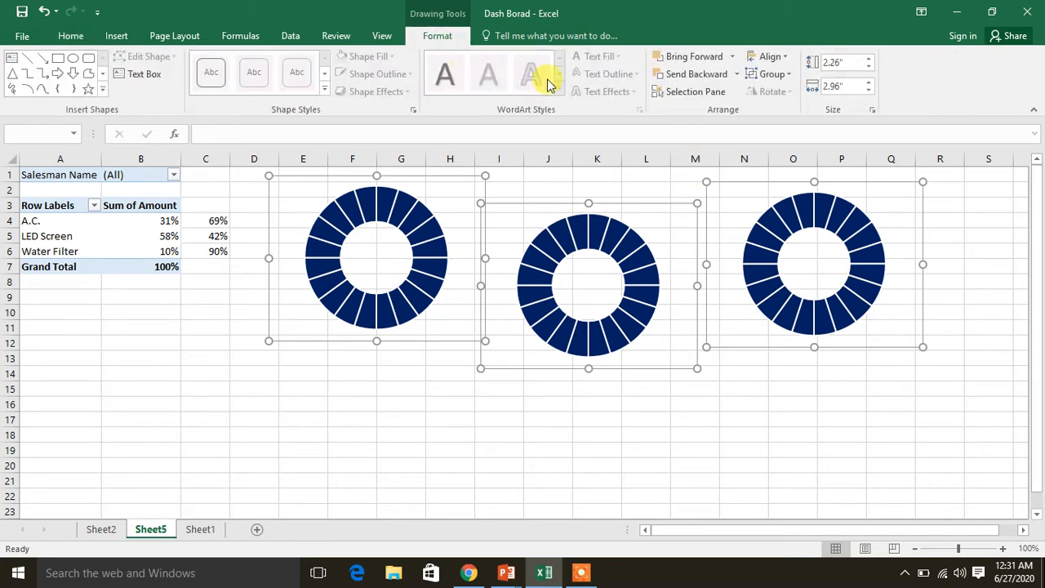
{"action": "left_click", "coordinate": [772, 59]}
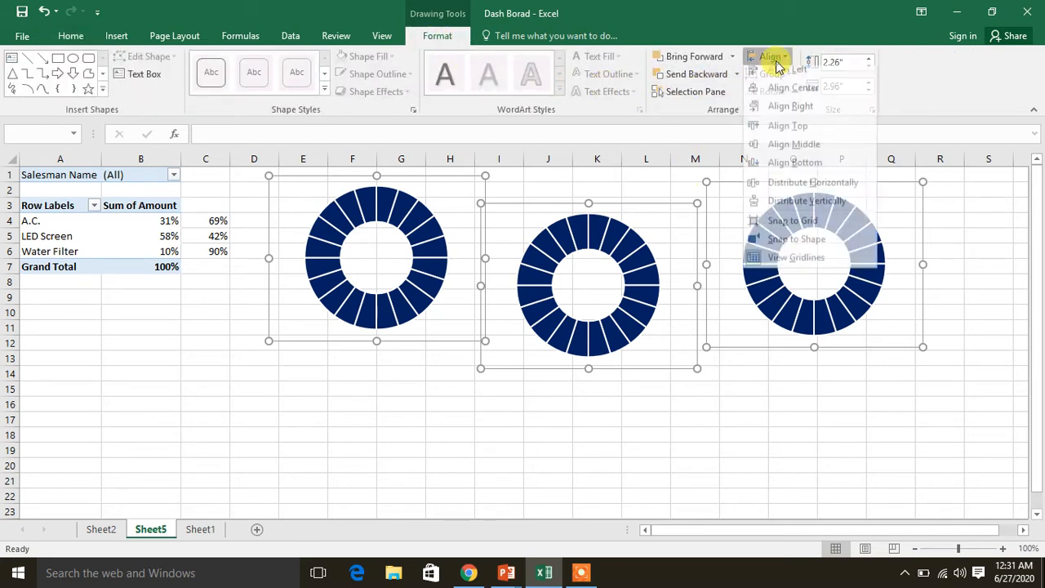
{"action": "left_click", "coordinate": [812, 193]}
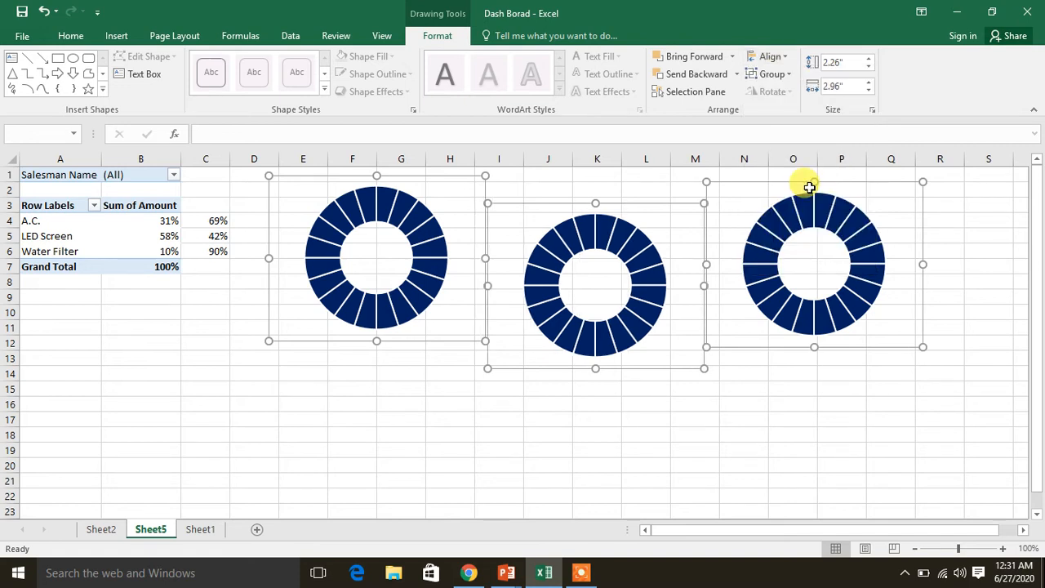
{"action": "left_click", "coordinate": [787, 59]}
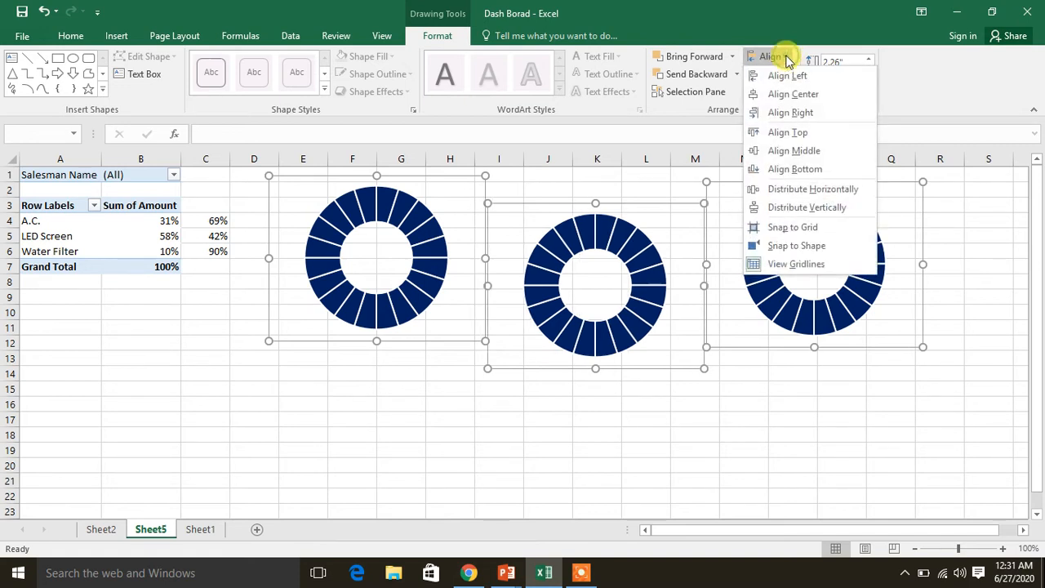
{"action": "left_click", "coordinate": [824, 152]}
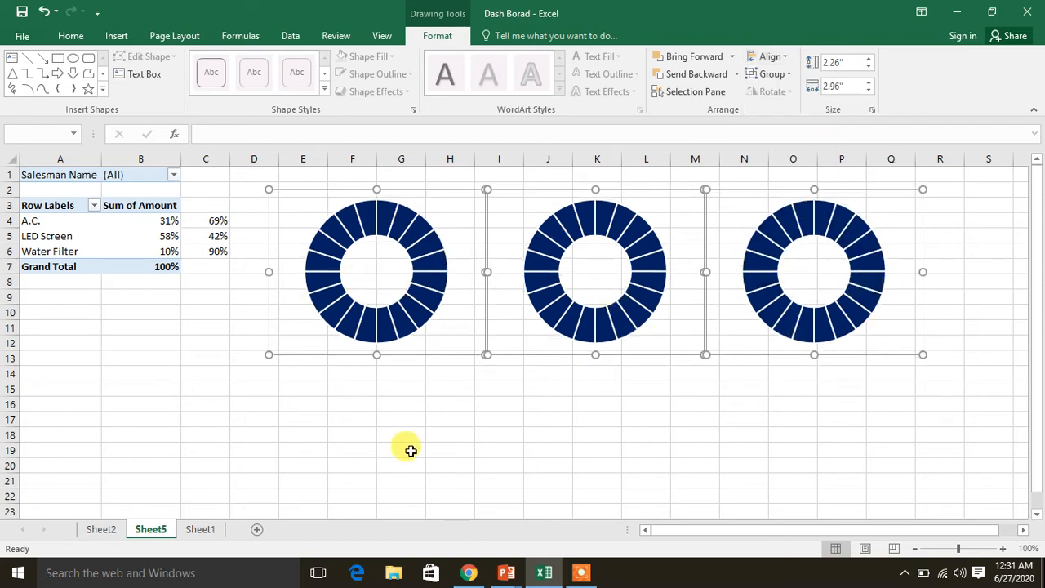
{"action": "left_click", "coordinate": [370, 429]}
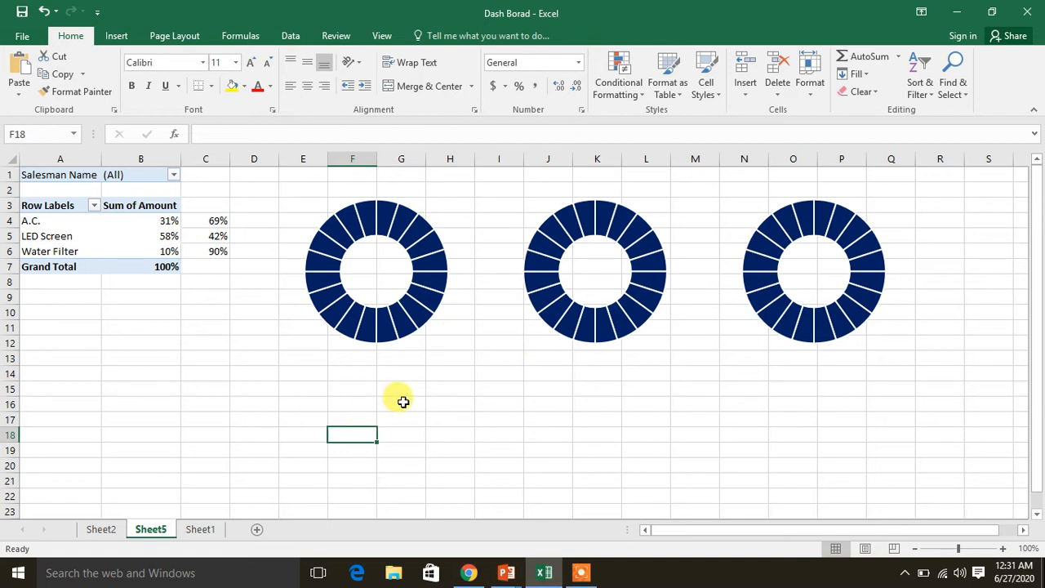
Add a series to the first doughnut chart, named from cell A4 (A.C.) with values from B4:C4
{"action": "left_click", "coordinate": [369, 302]}
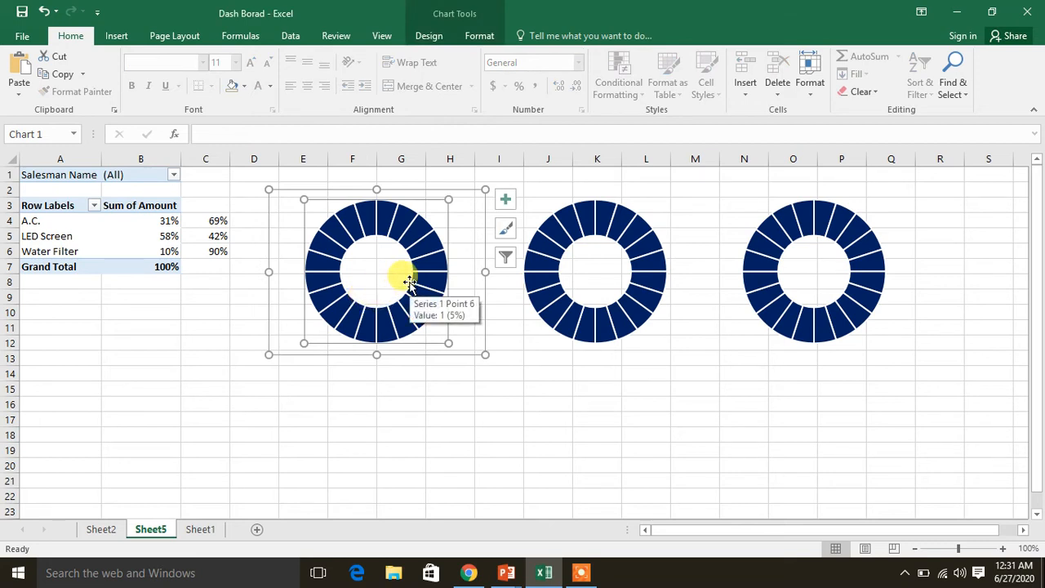
{"action": "right_click", "coordinate": [401, 276]}
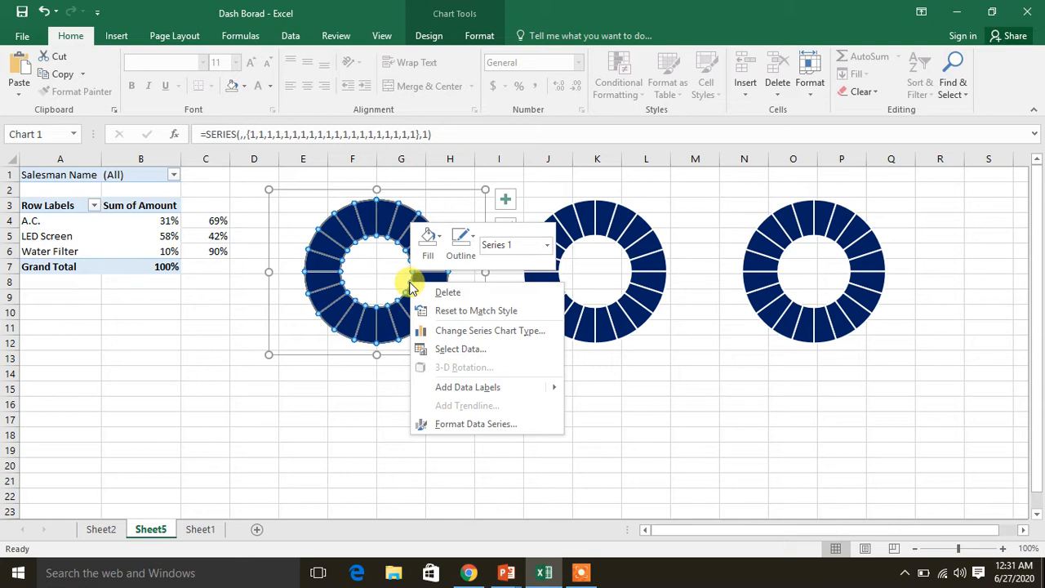
{"action": "left_click", "coordinate": [470, 354]}
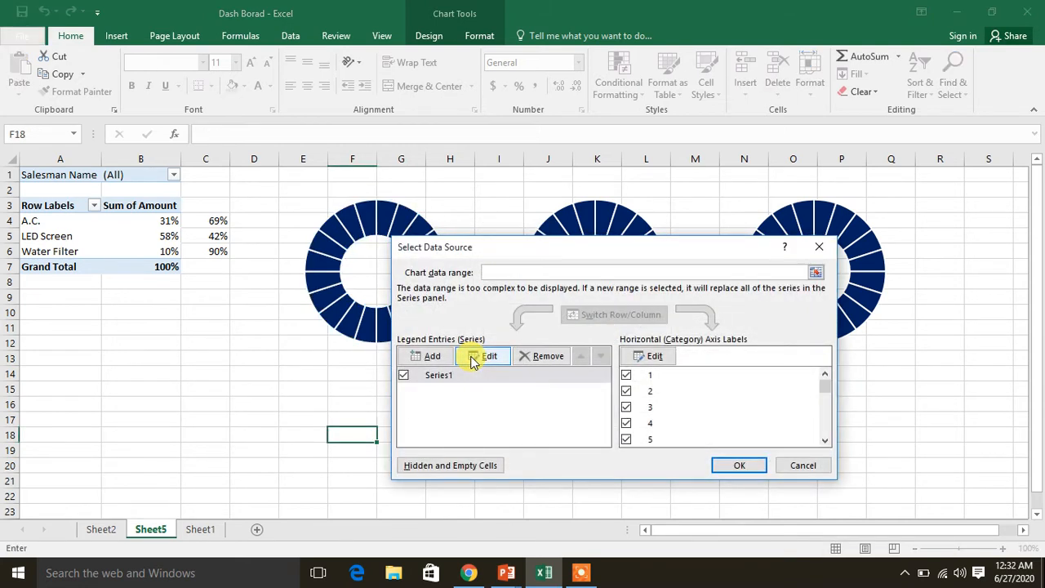
{"action": "left_click", "coordinate": [431, 354]}
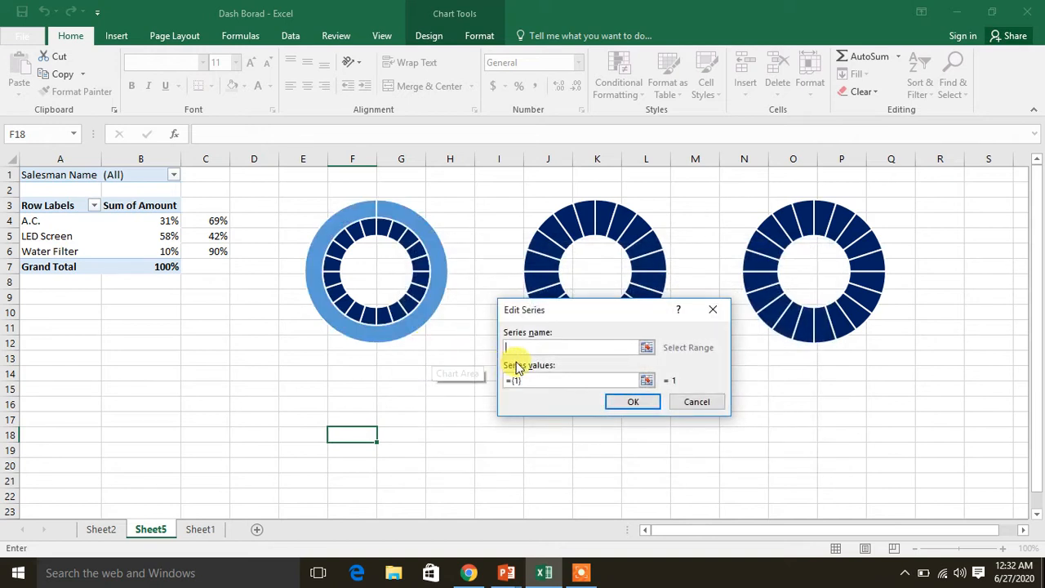
{"action": "left_click", "coordinate": [61, 222]}
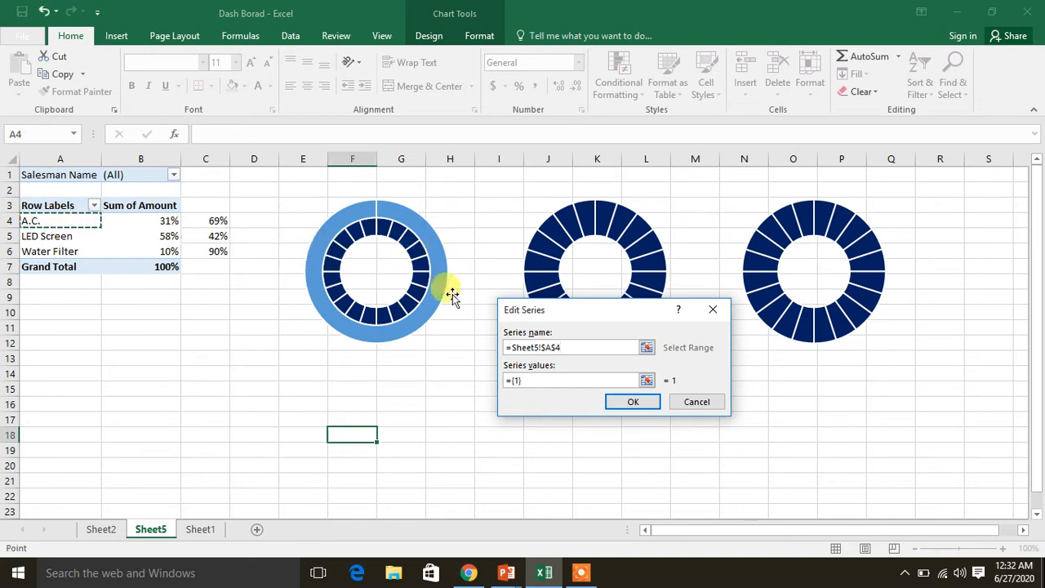
{"action": "left_click", "coordinate": [554, 379]}
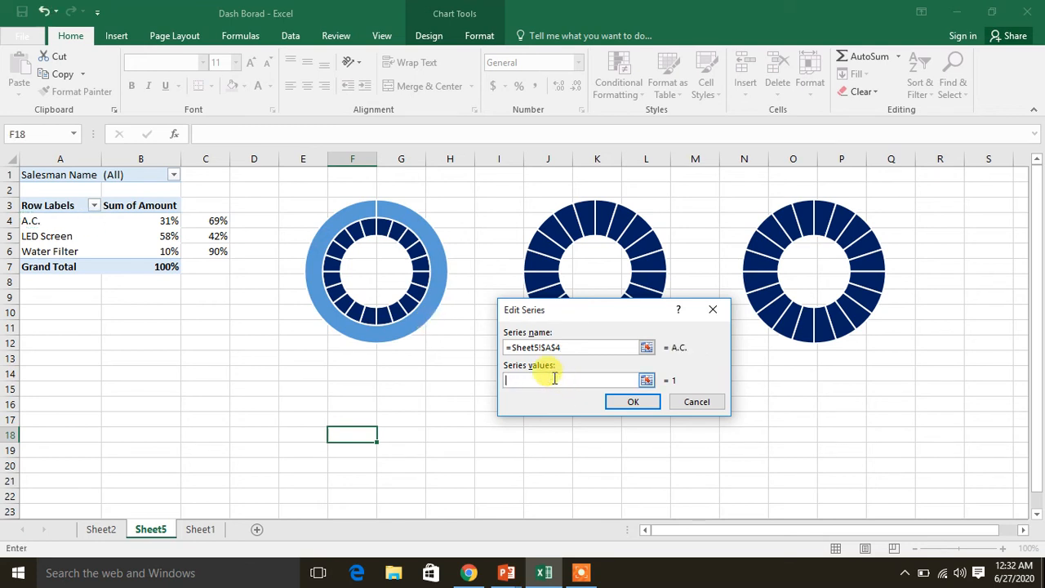
{"action": "left_click", "coordinate": [169, 220]}
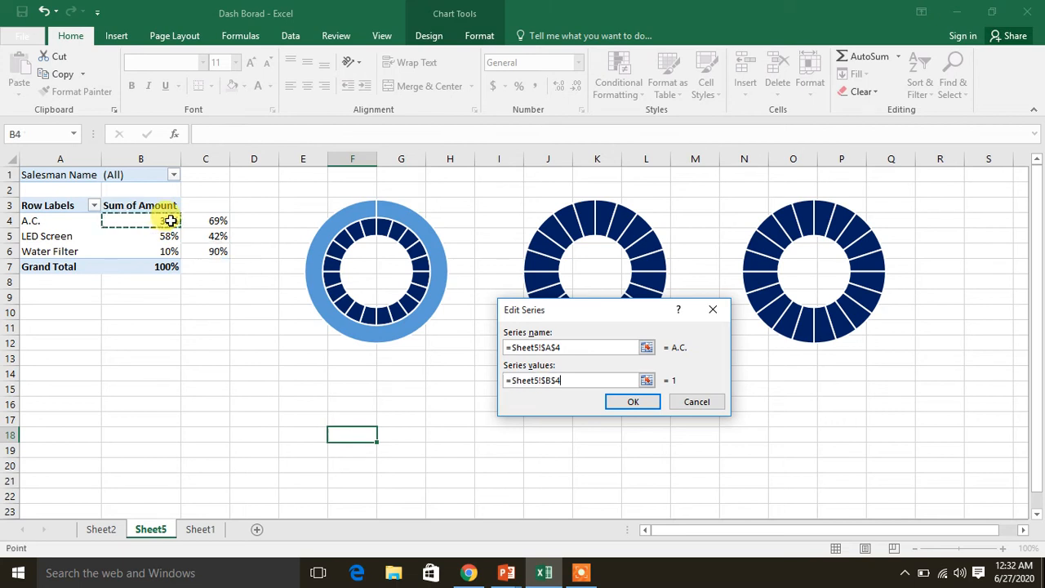
{"action": "key", "text": "shift+Right"}
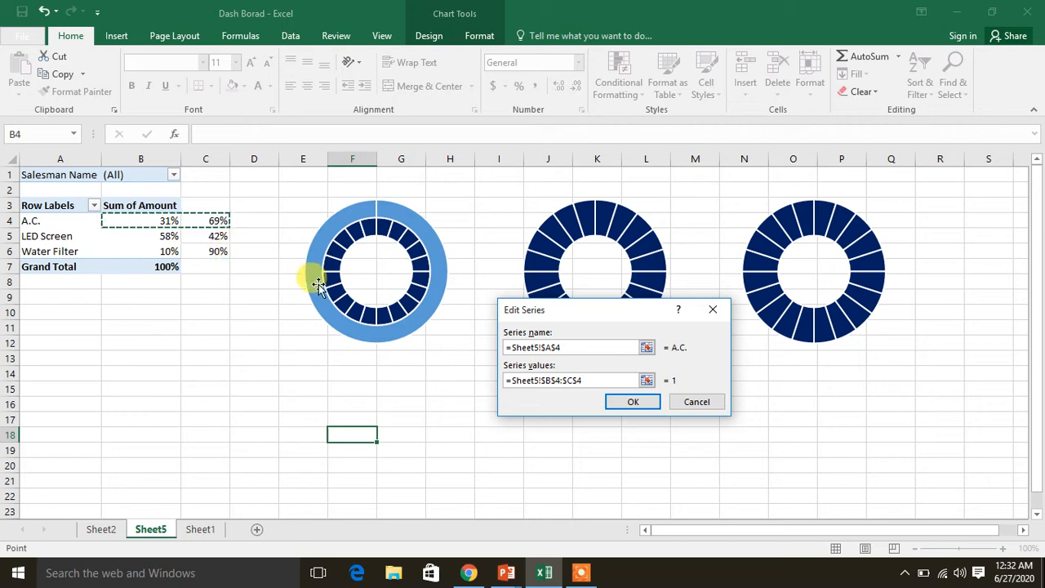
{"action": "left_click", "coordinate": [630, 403]}
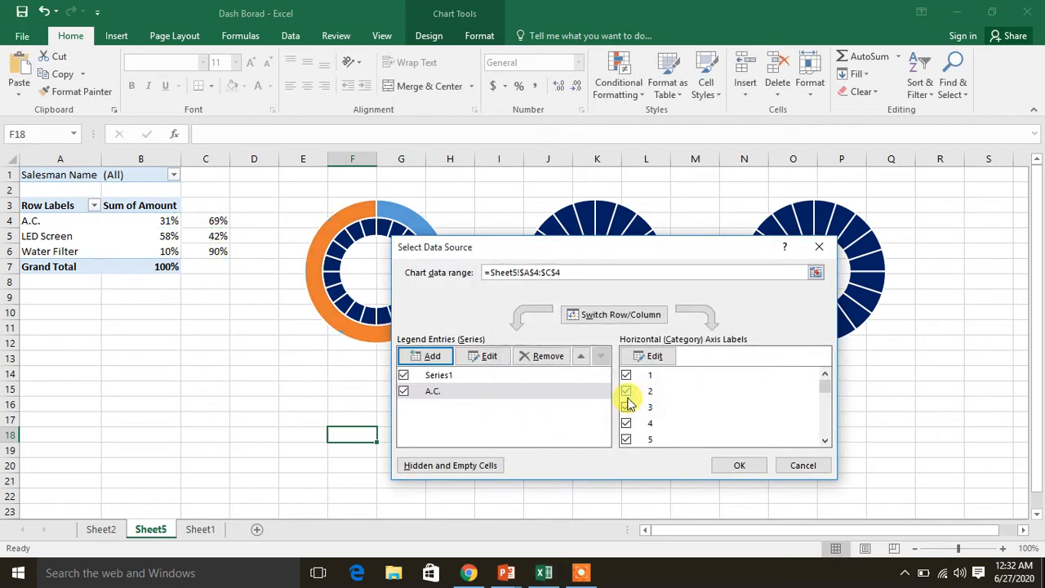
{"action": "left_click", "coordinate": [737, 467]}
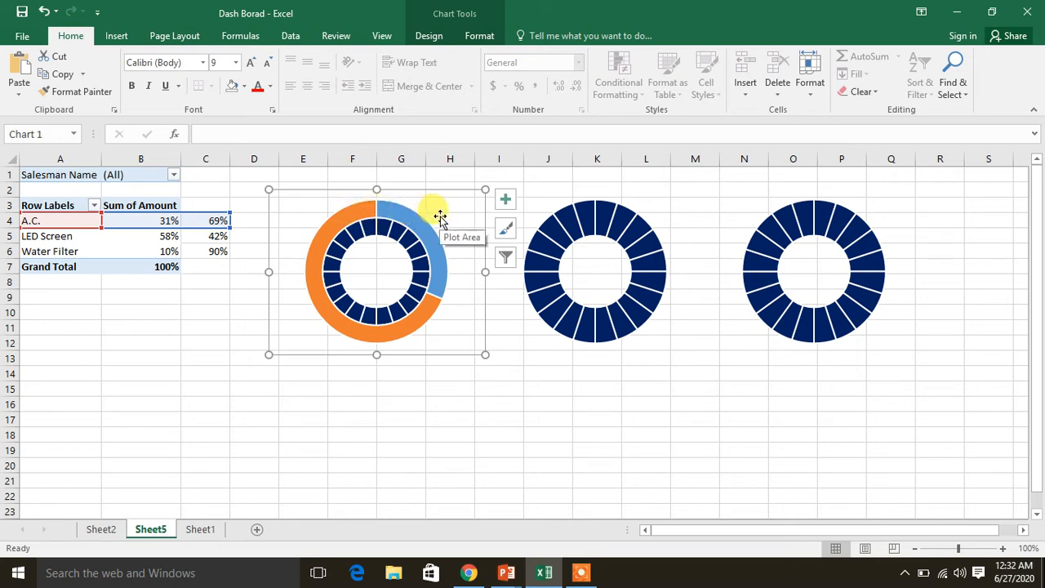
{"action": "mouse_move", "coordinate": [361, 232]}
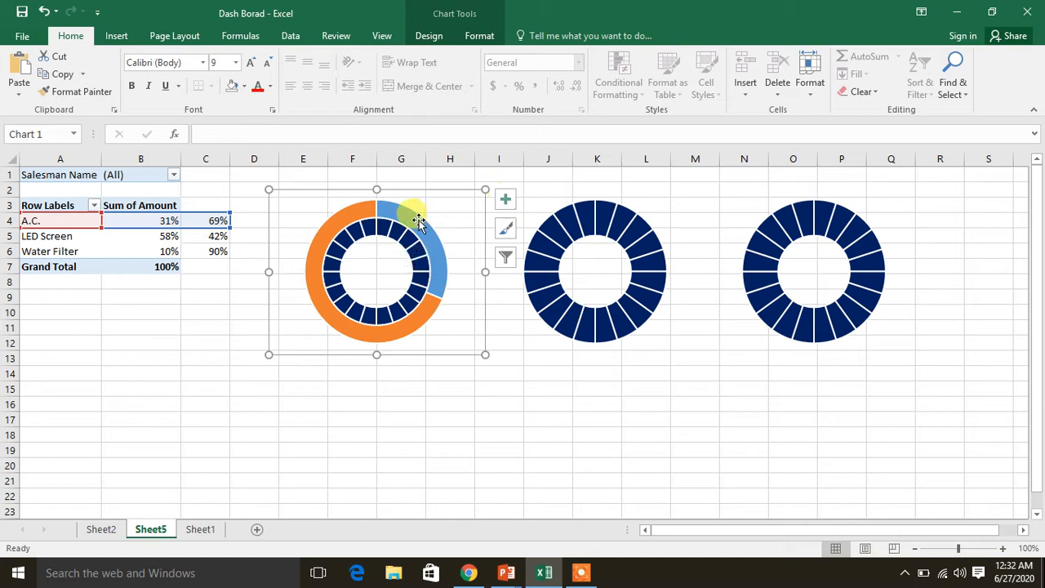
{"action": "mouse_move", "coordinate": [404, 214]}
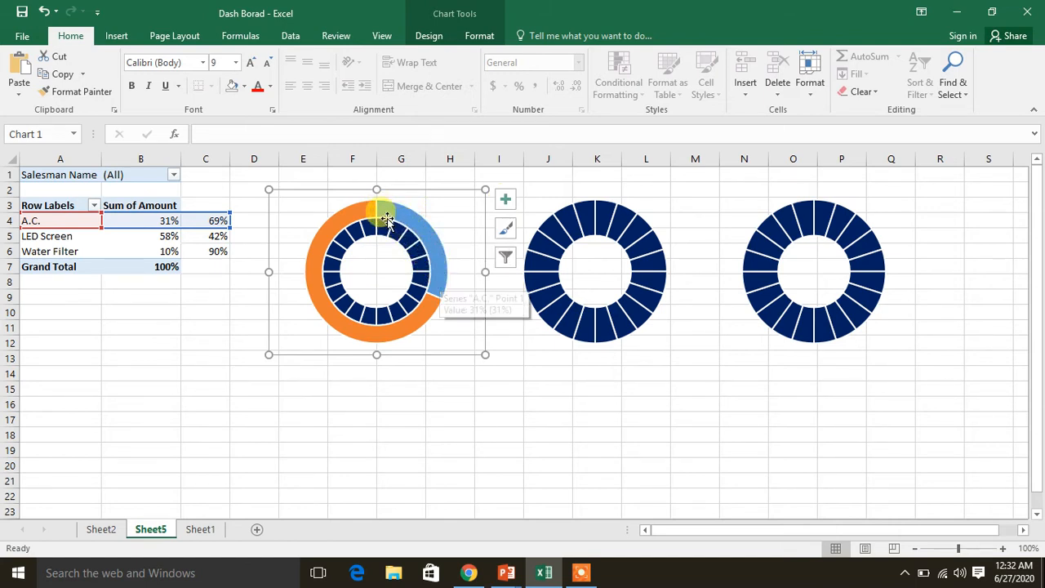
{"action": "left_click", "coordinate": [427, 230]}
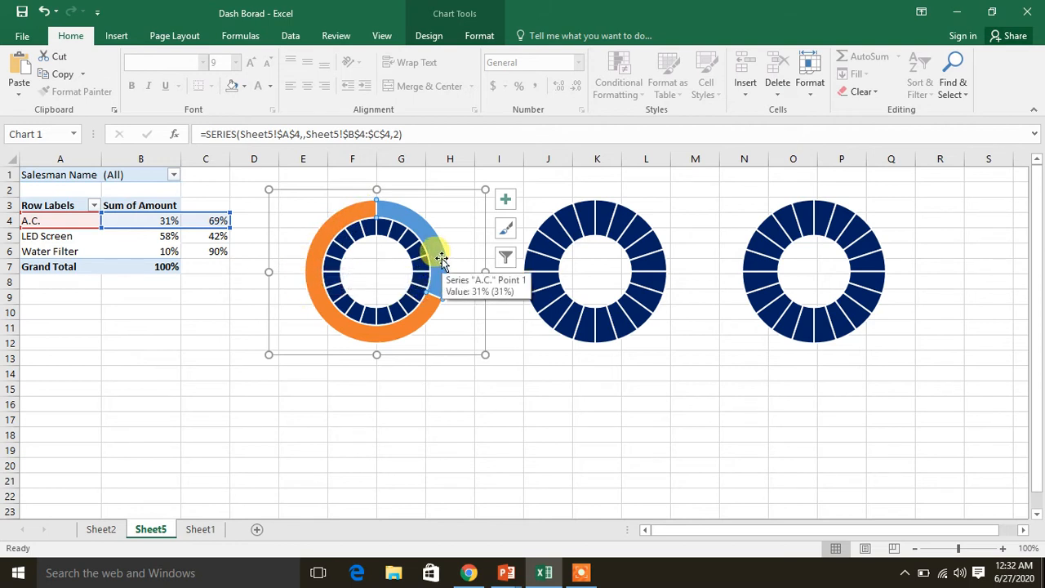
{"action": "mouse_move", "coordinate": [441, 258]}
{"action": "left_mouse_down"}
{"action": "mouse_move", "coordinate": [449, 242]}
{"action": "mouse_move", "coordinate": [454, 253]}
{"action": "left_mouse_up"}
{"action": "key", "text": "ctrl+z"}
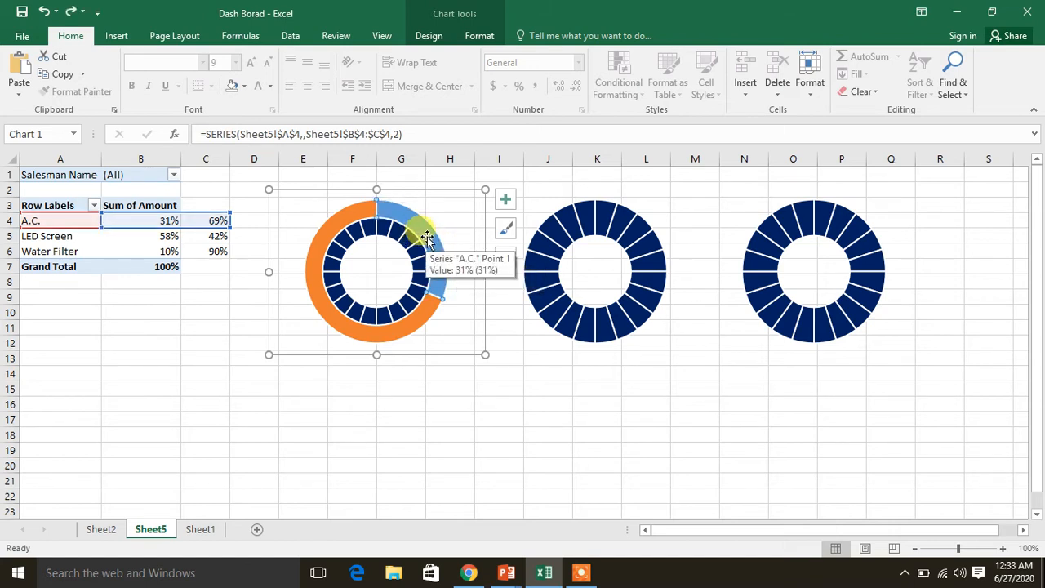
Move the A.C. doughnut series to the secondary axis so that it overlays the segmented ring
{"action": "right_click", "coordinate": [427, 239]}
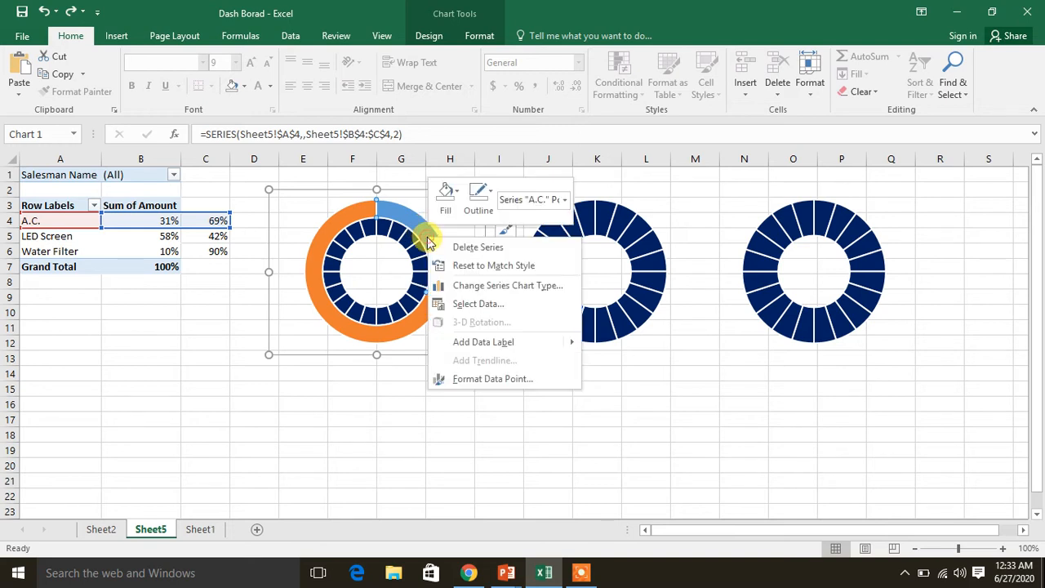
{"action": "left_click", "coordinate": [455, 288]}
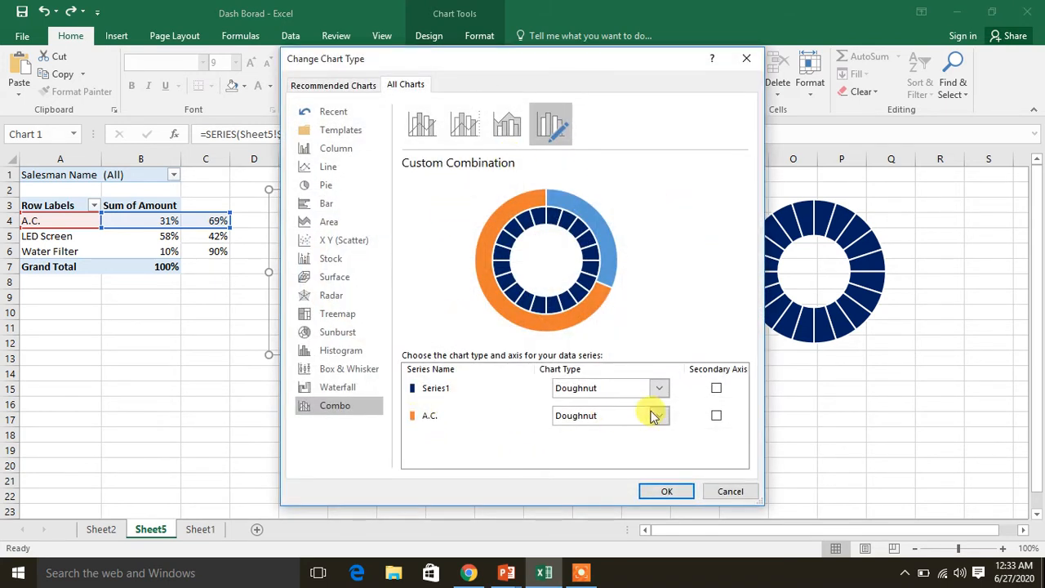
{"action": "left_click", "coordinate": [714, 415]}
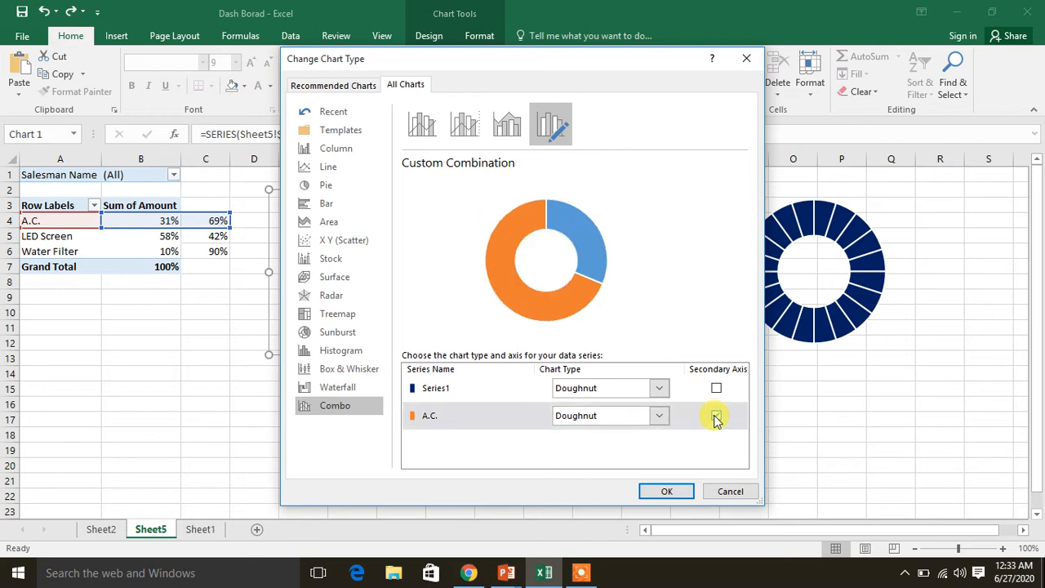
{"action": "left_click", "coordinate": [649, 490]}
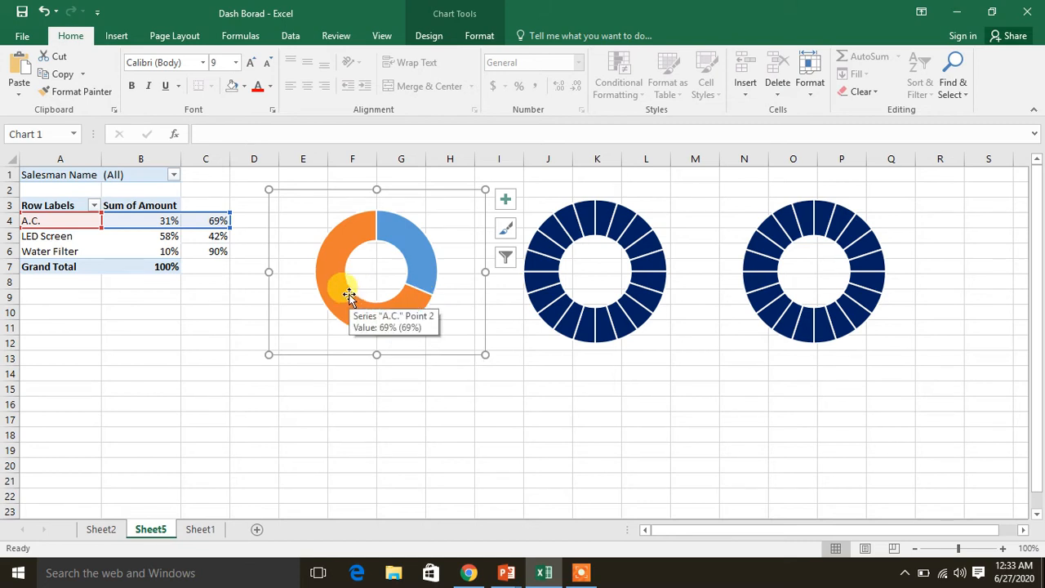
Remove the fill from only the smaller, blue slice of the A.C. series
{"action": "left_click", "coordinate": [426, 252]}
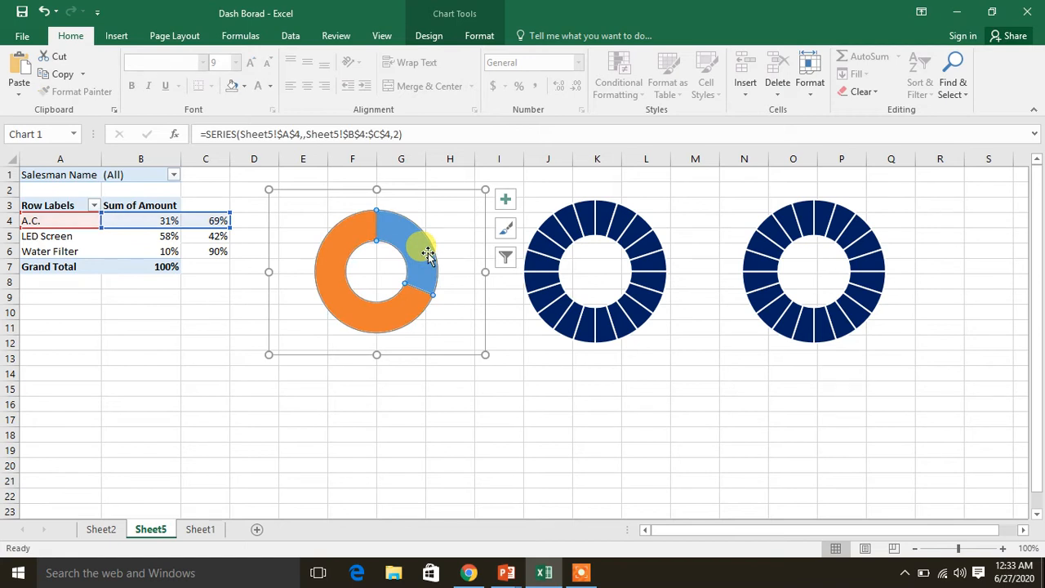
{"action": "right_click", "coordinate": [427, 255]}
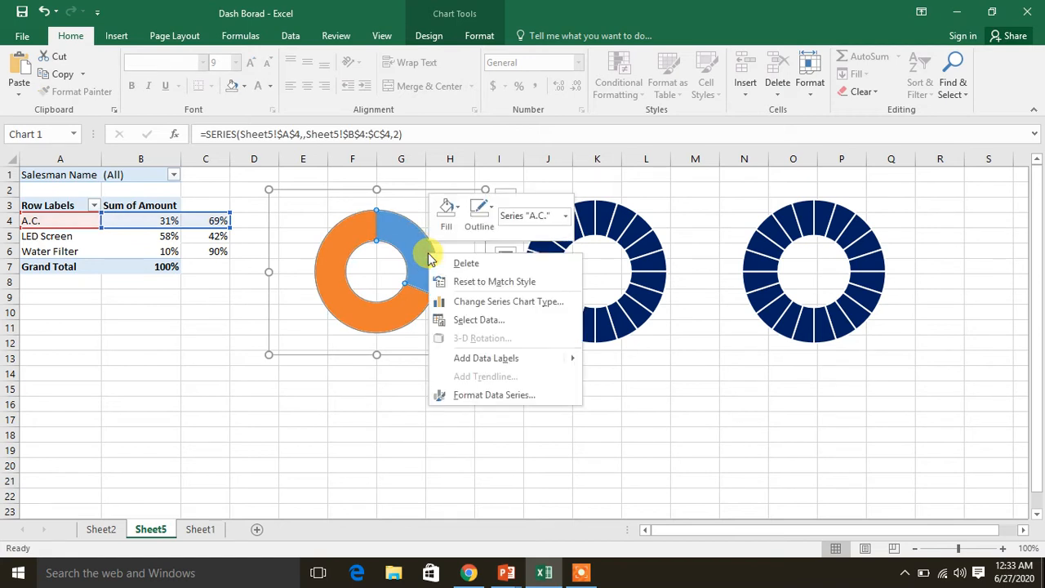
{"action": "left_click", "coordinate": [490, 395]}
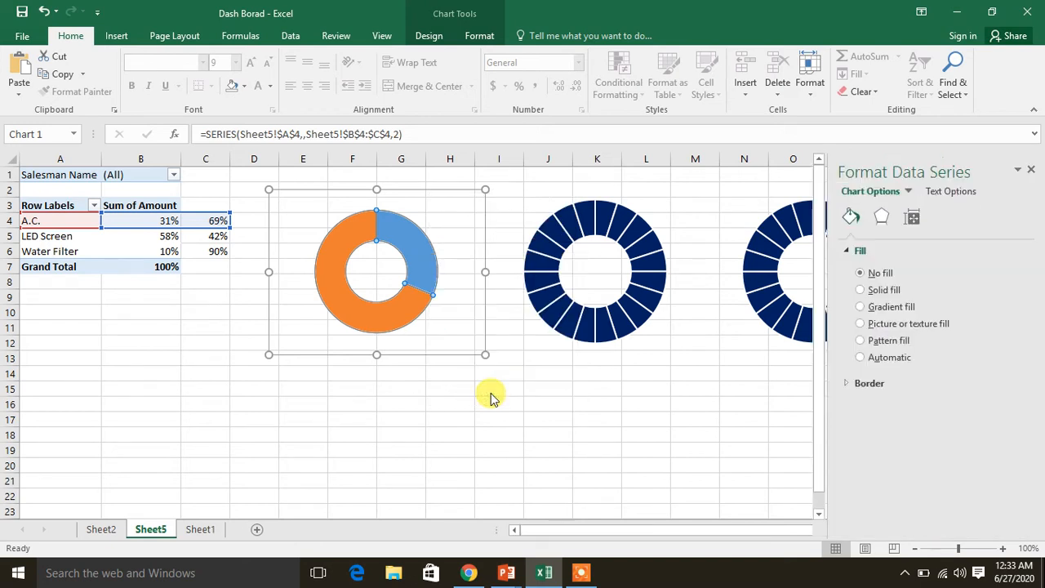
{"action": "left_click", "coordinate": [849, 217]}
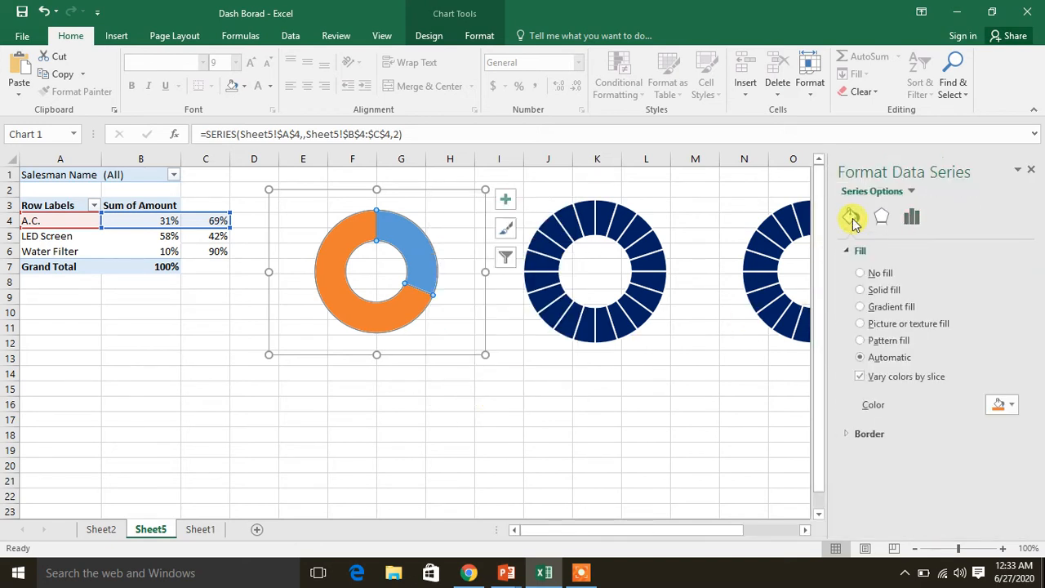
{"action": "left_click", "coordinate": [860, 274]}
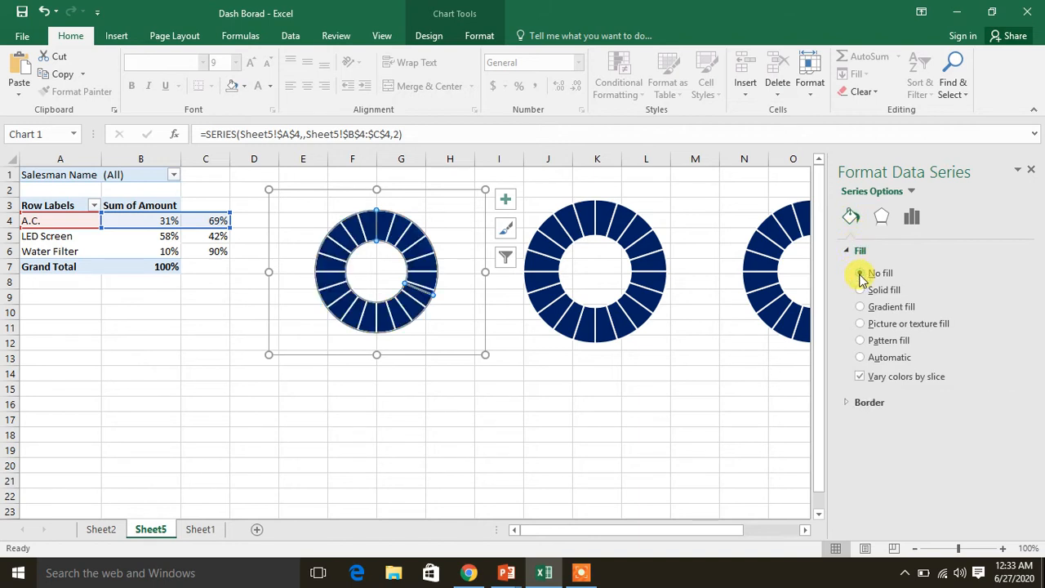
{"action": "key", "text": "ctrl+z"}
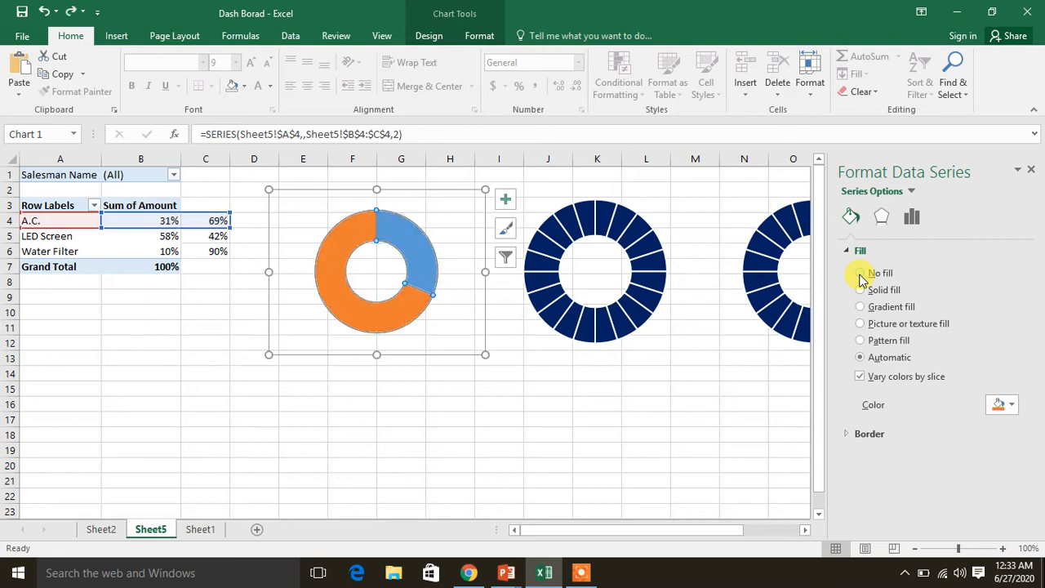
{"action": "left_click", "coordinate": [428, 243]}
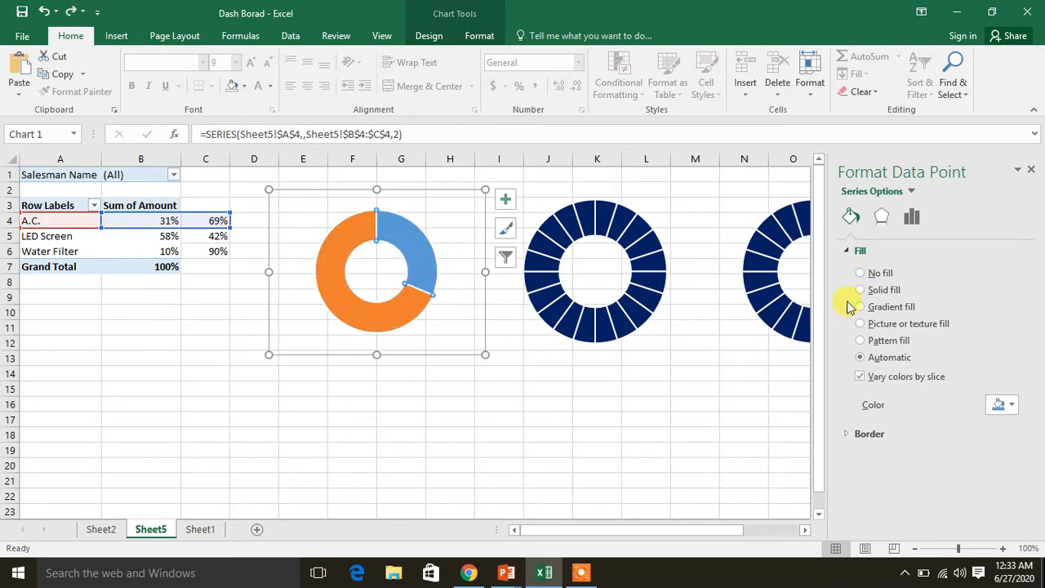
{"action": "left_click", "coordinate": [868, 274]}
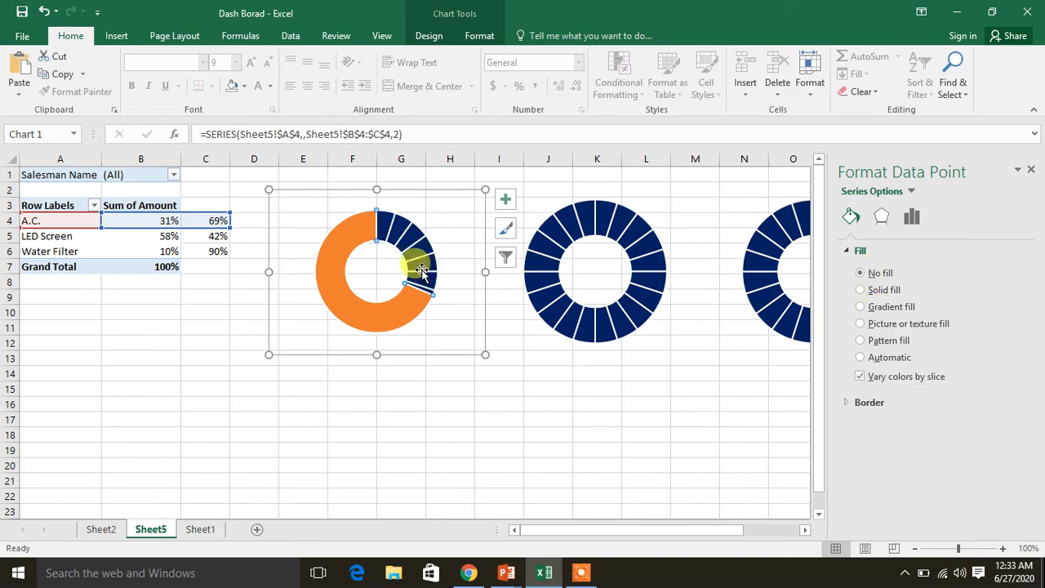
{"action": "mouse_move", "coordinate": [419, 272]}
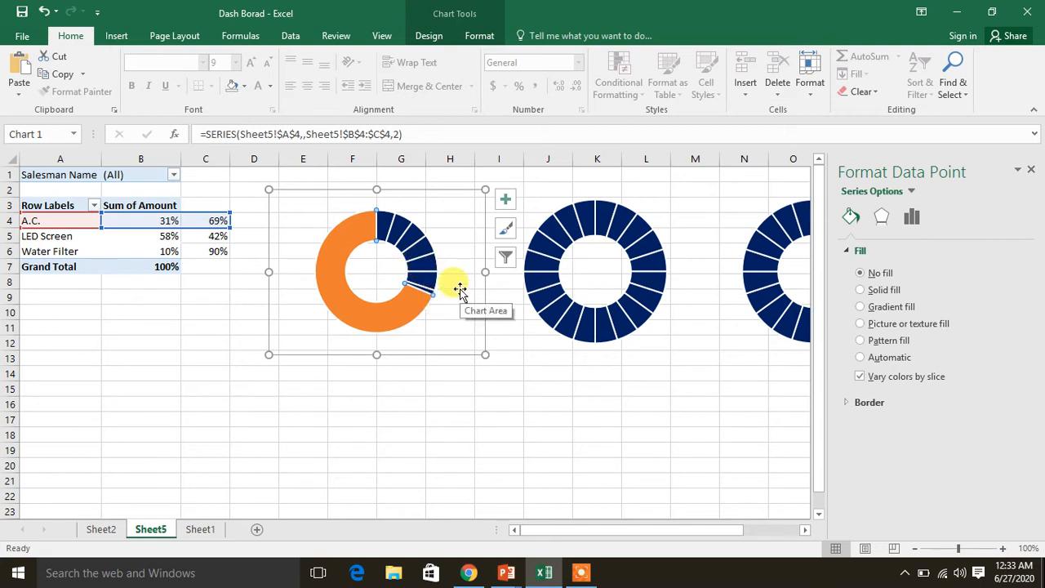
{"action": "key", "text": "ctrl+z"}
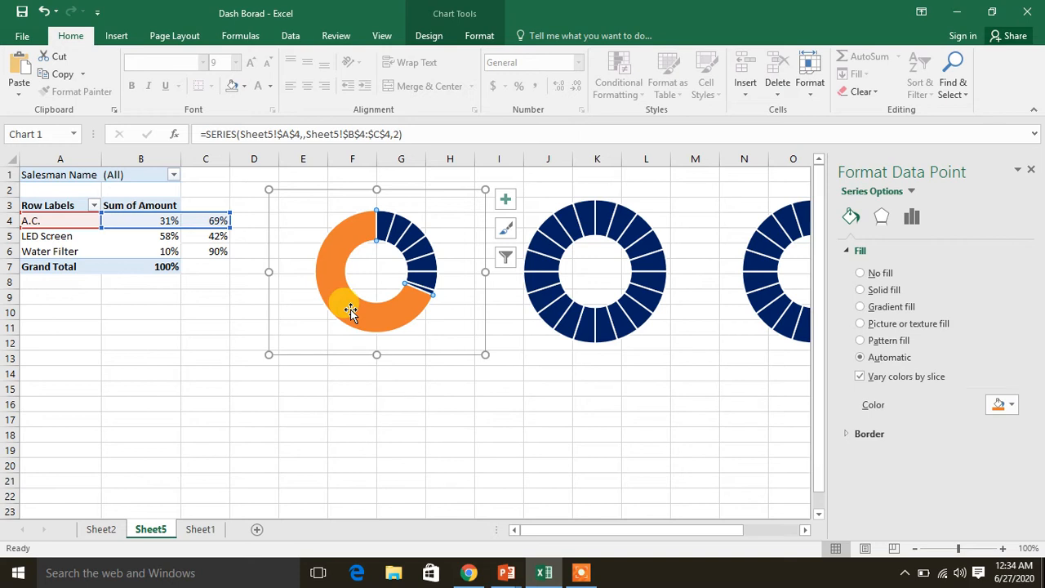
Give the larger, orange A.C. slice a solid white fill with 25% transparency
{"action": "left_click", "coordinate": [350, 312]}
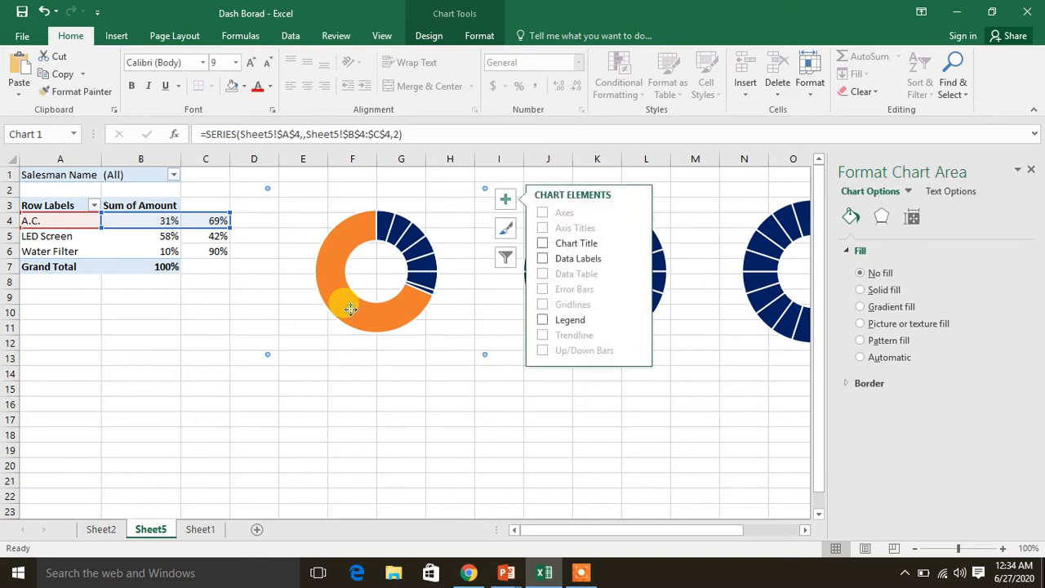
{"action": "left_click", "coordinate": [350, 311]}
{"action": "left_click", "coordinate": [350, 311]}
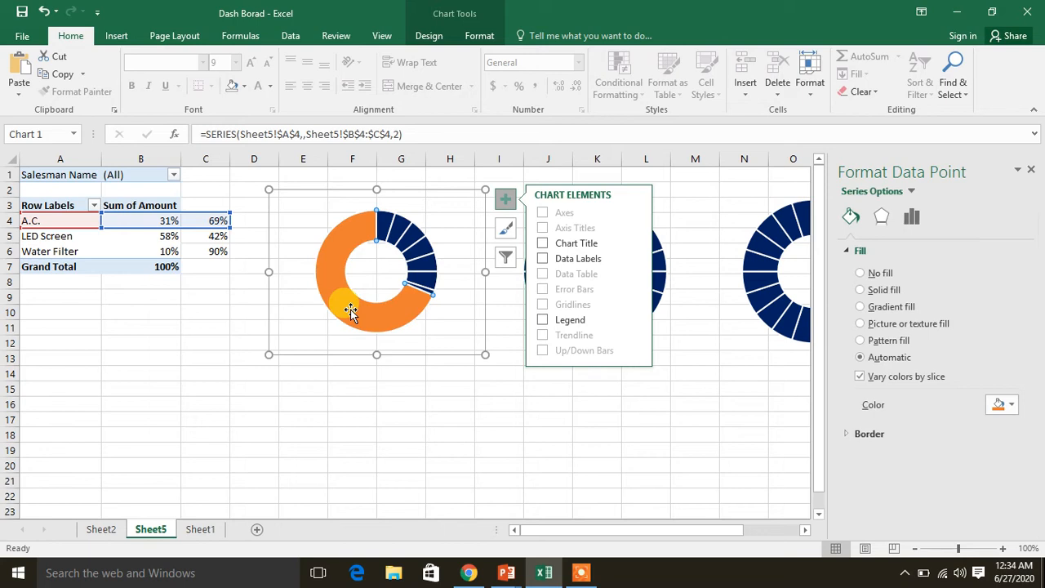
{"action": "mouse_move", "coordinate": [350, 310]}
{"action": "left_mouse_down"}
{"action": "mouse_move", "coordinate": [333, 321]}
{"action": "mouse_move", "coordinate": [334, 311]}
{"action": "left_mouse_up"}
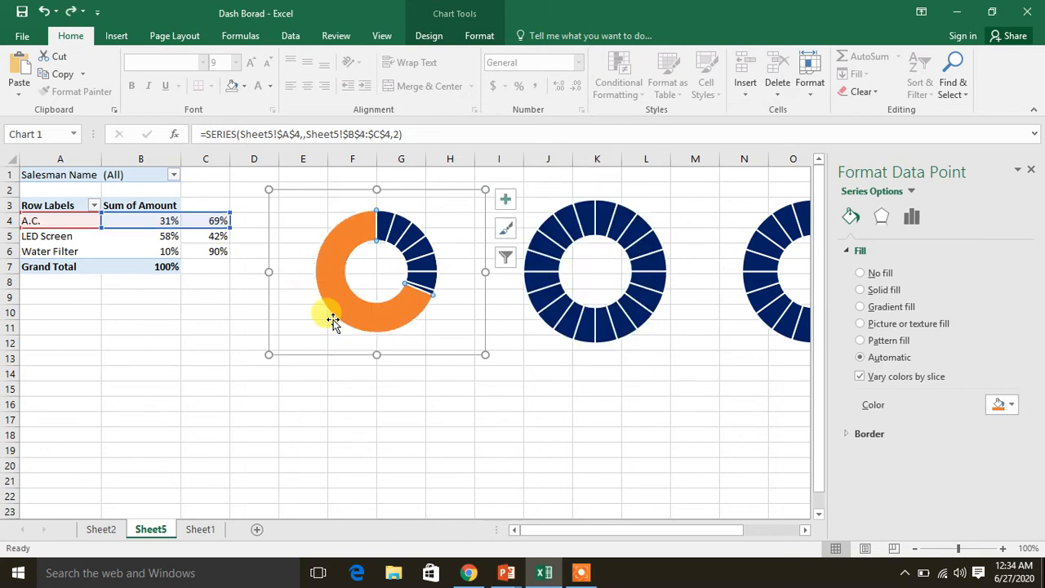
{"action": "left_click", "coordinate": [879, 292]}
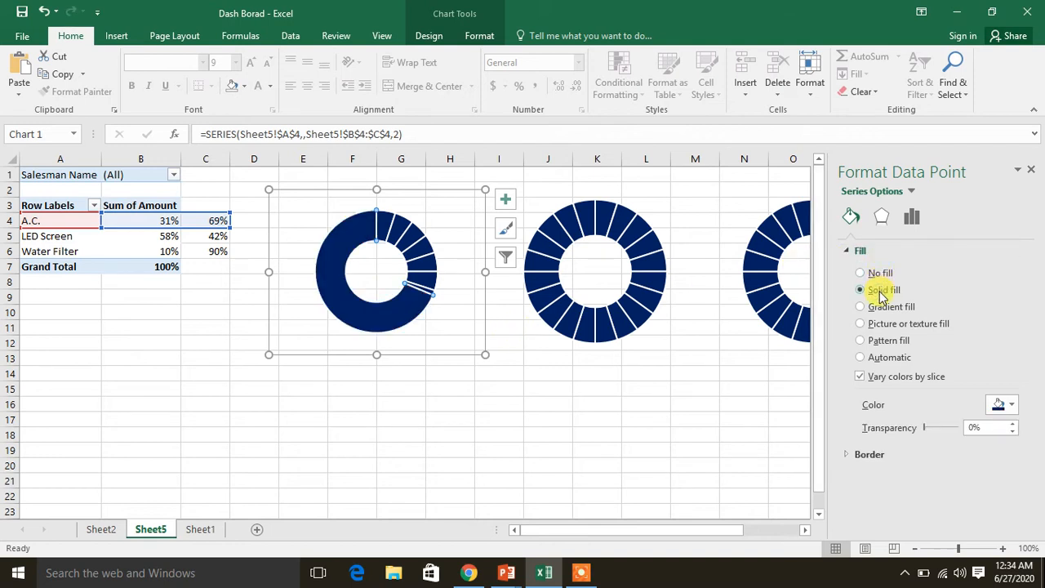
{"action": "left_click", "coordinate": [1012, 407]}
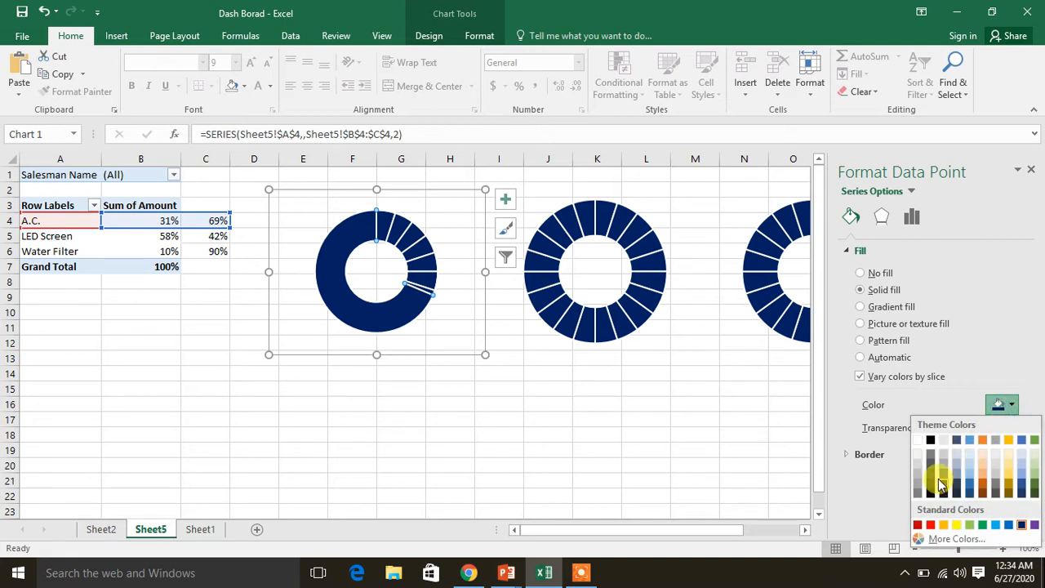
{"action": "left_click", "coordinate": [917, 441]}
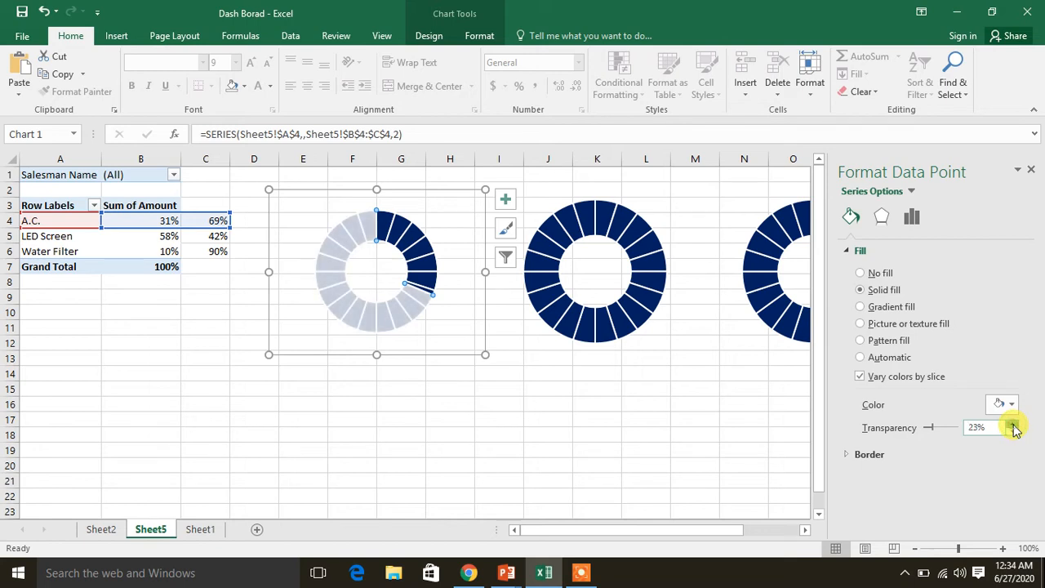
{"action": "left_click", "coordinate": [1013, 424]}
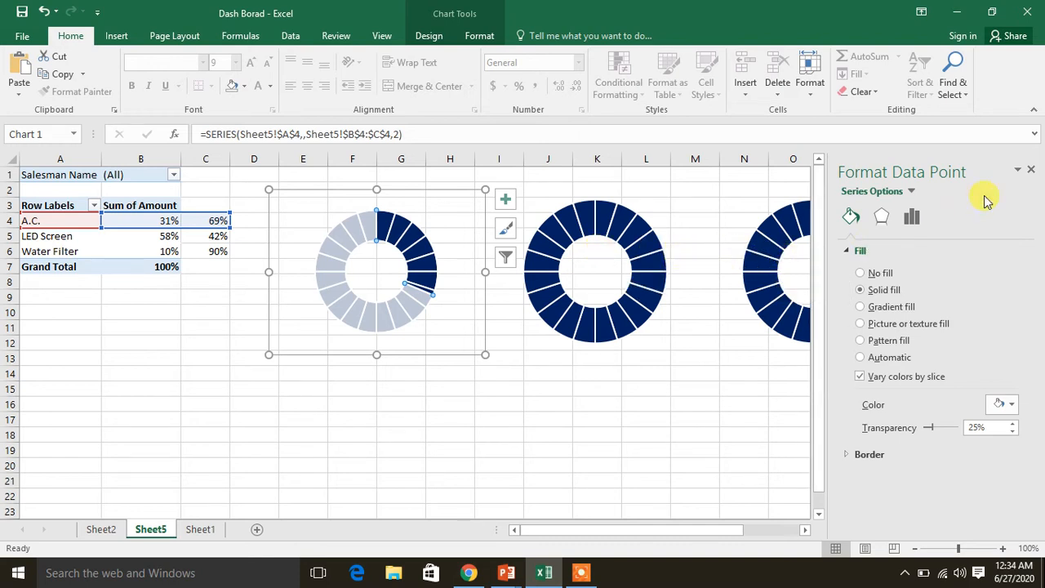
Add a series to the second doughnut chart, named from cell A5 (LED Screen) with values from B5:C5
{"action": "left_click", "coordinate": [1031, 173]}
{"action": "left_click", "coordinate": [586, 270]}
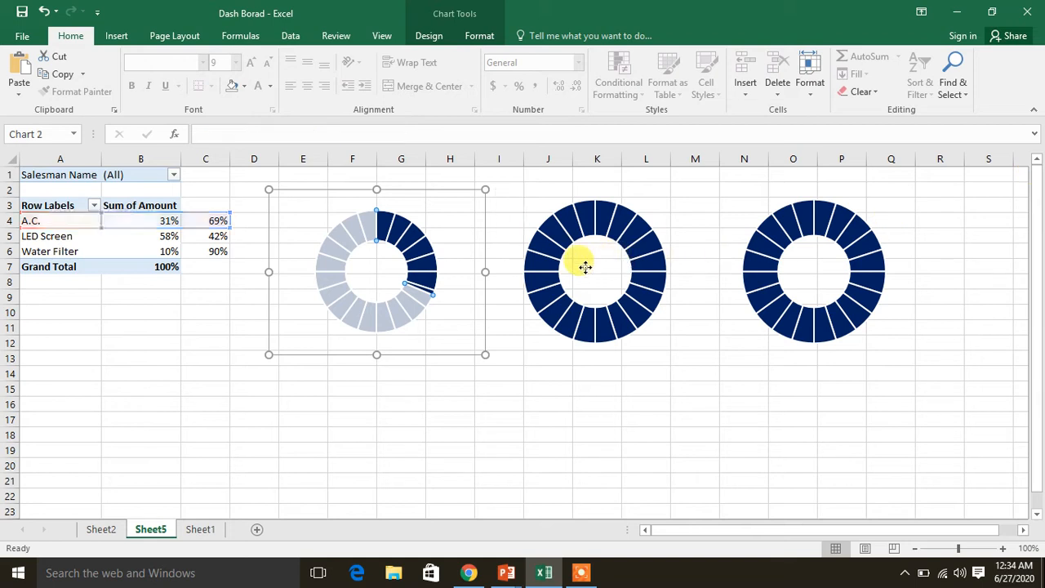
{"action": "right_click", "coordinate": [585, 270]}
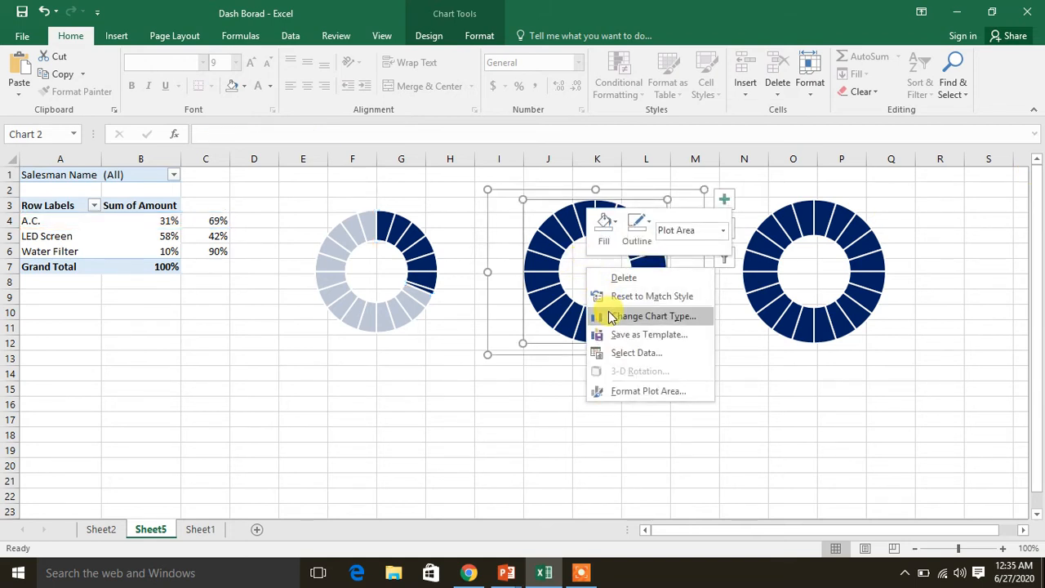
{"action": "left_click", "coordinate": [612, 352]}
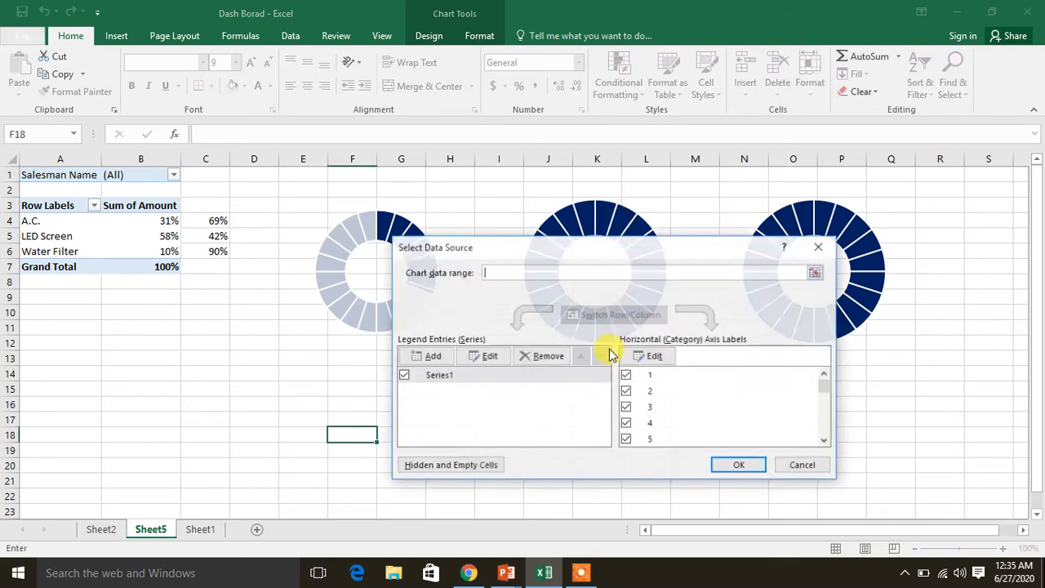
{"action": "left_click", "coordinate": [430, 356]}
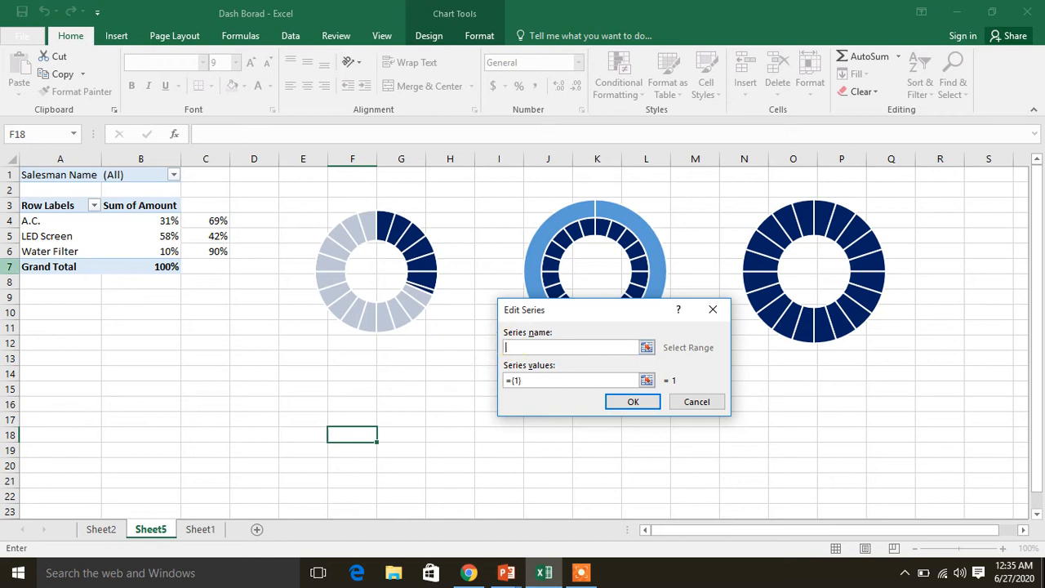
{"action": "left_click", "coordinate": [60, 236]}
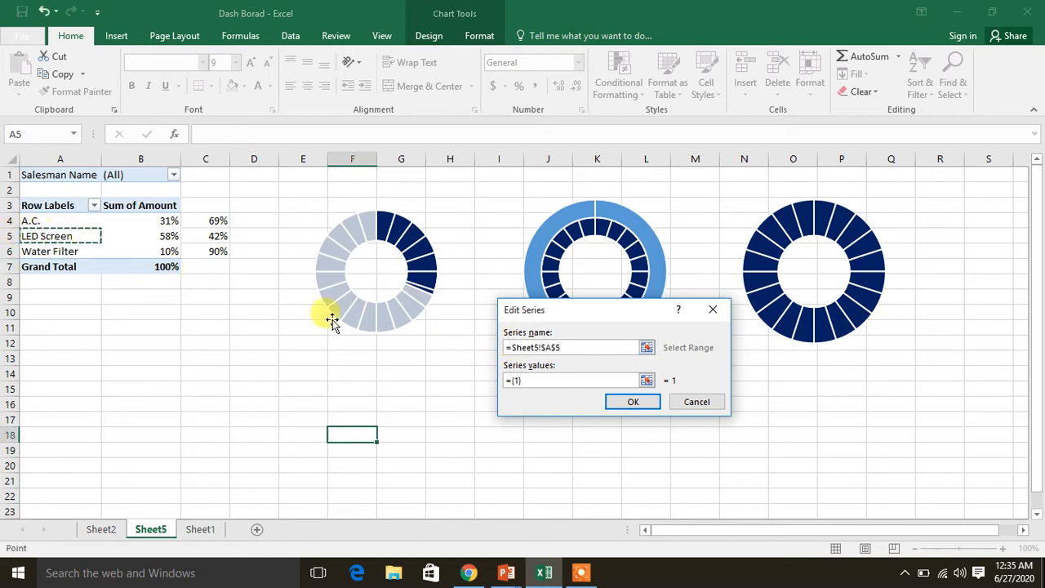
{"action": "left_click", "coordinate": [529, 378]}
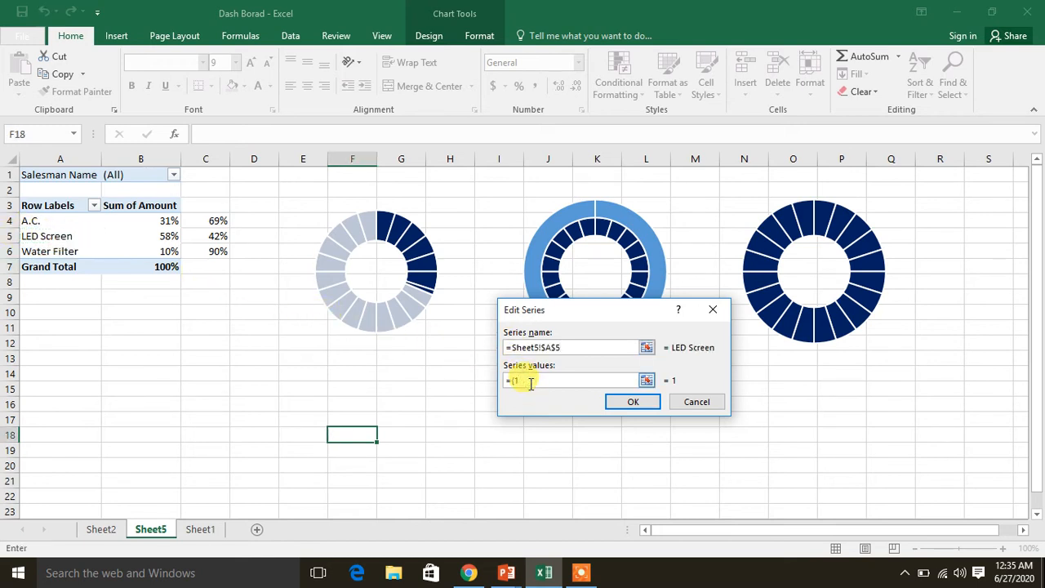
{"action": "left_click", "coordinate": [170, 237]}
{"action": "key", "text": "shift+Right"}
{"action": "left_click", "coordinate": [618, 404]}
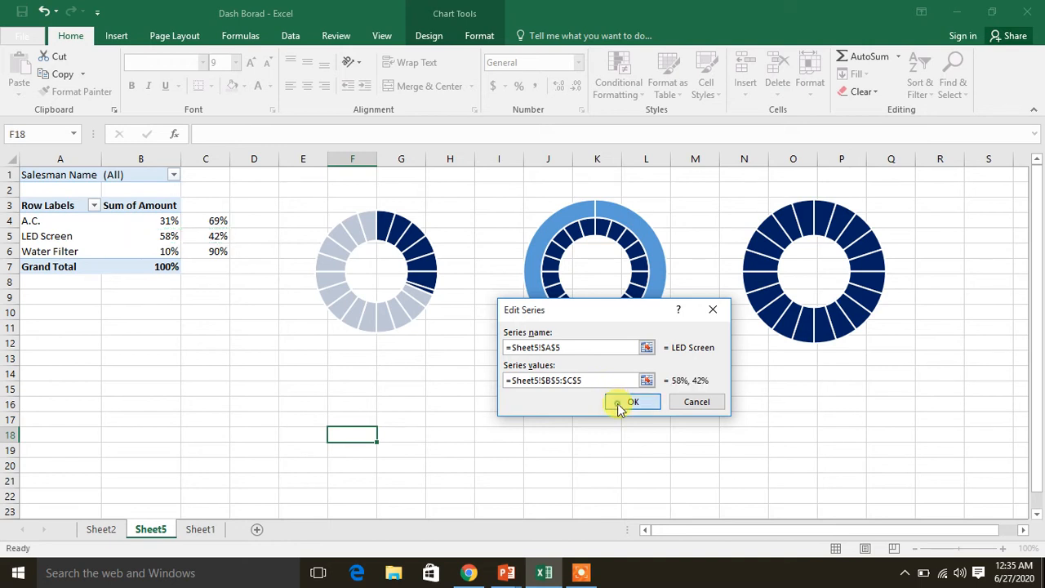
{"action": "left_click", "coordinate": [733, 467]}
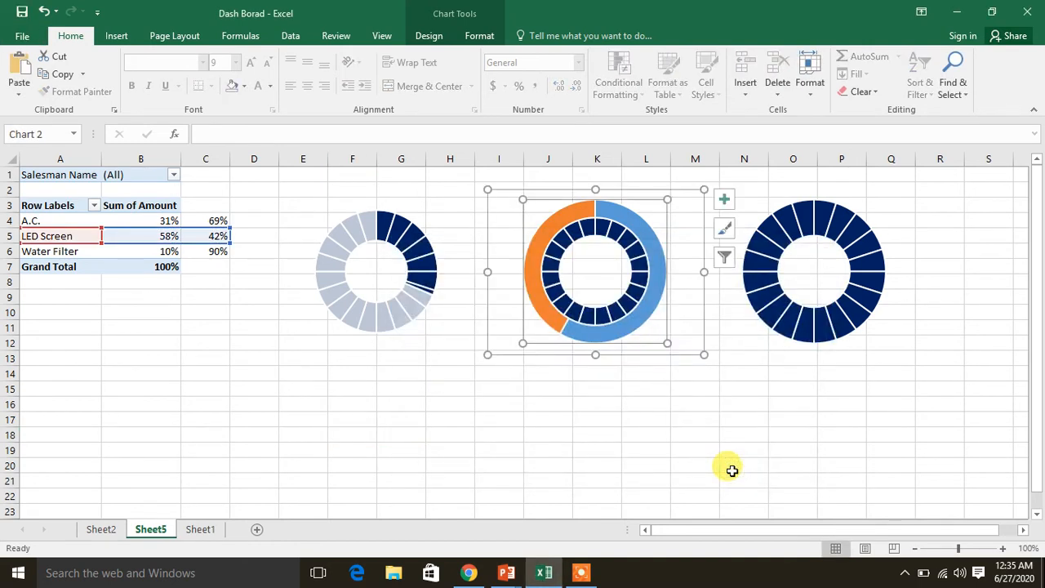
{"action": "left_click", "coordinate": [644, 228]}
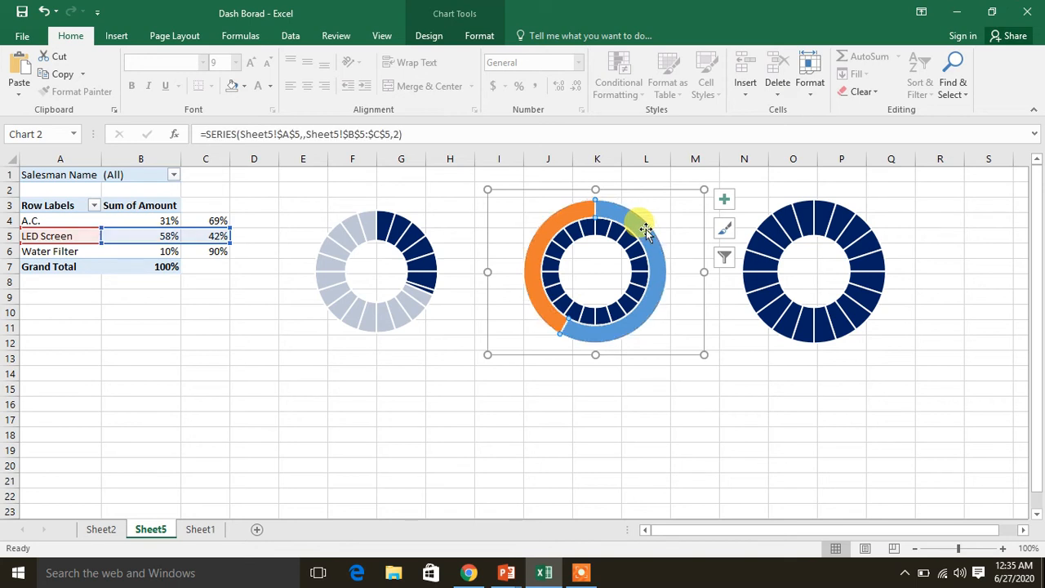
{"action": "left_click_drag", "start_coordinate": [644, 229], "coordinate": [660, 227]}
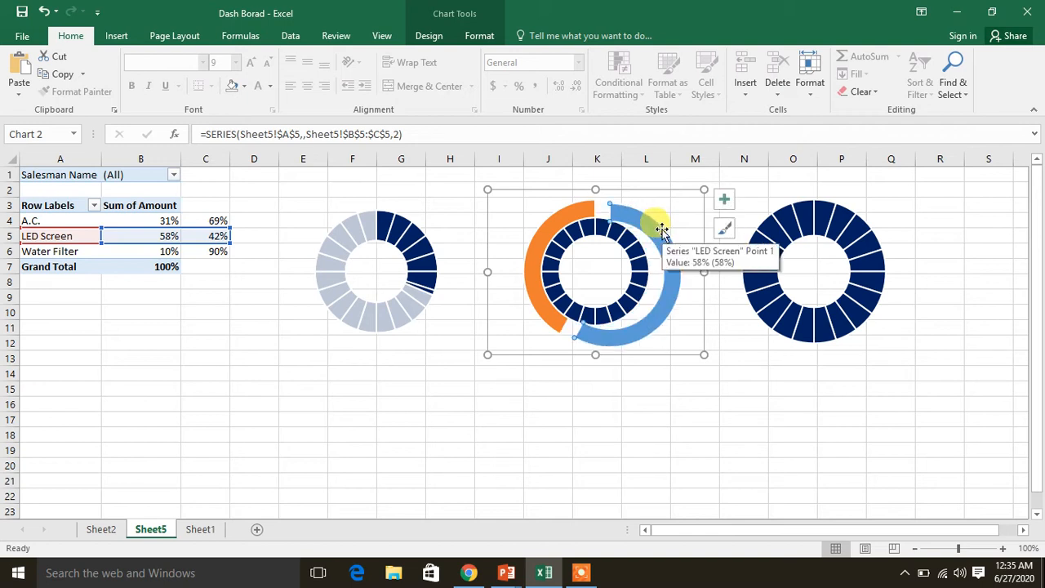
{"action": "key", "text": "ctrl+z"}
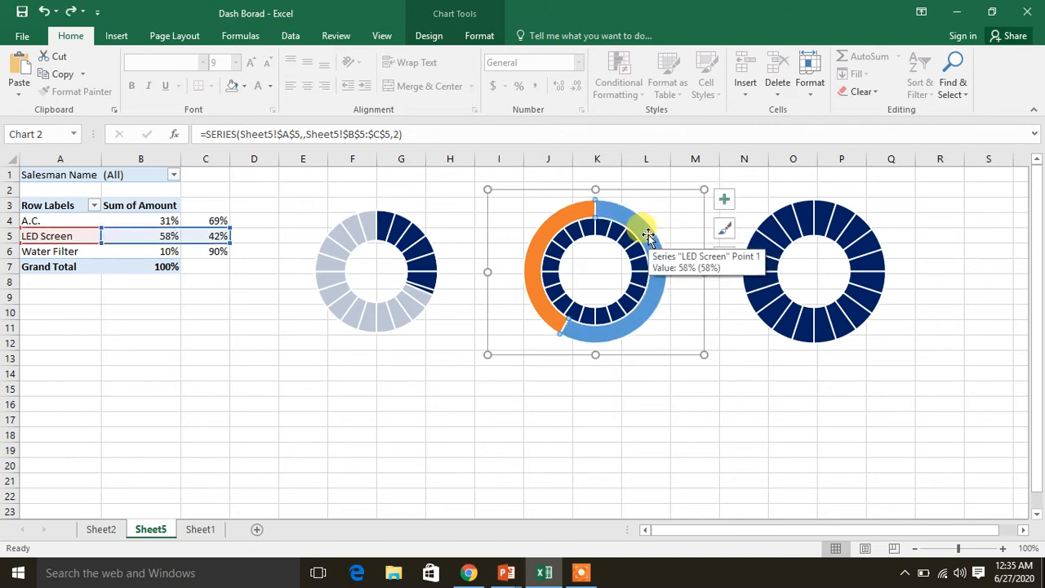
{"action": "right_click", "coordinate": [648, 237]}
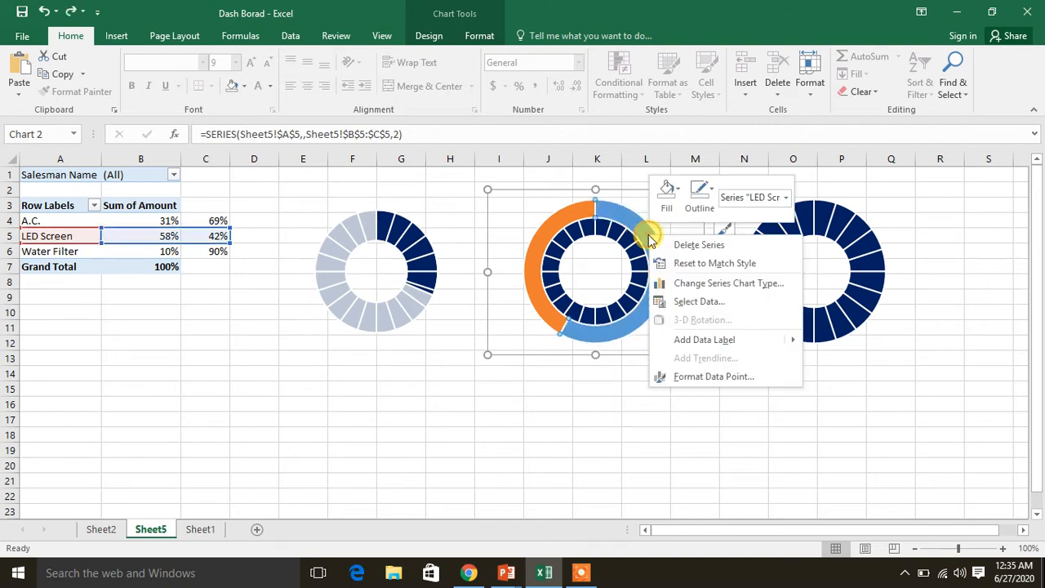
{"action": "left_click", "coordinate": [677, 301]}
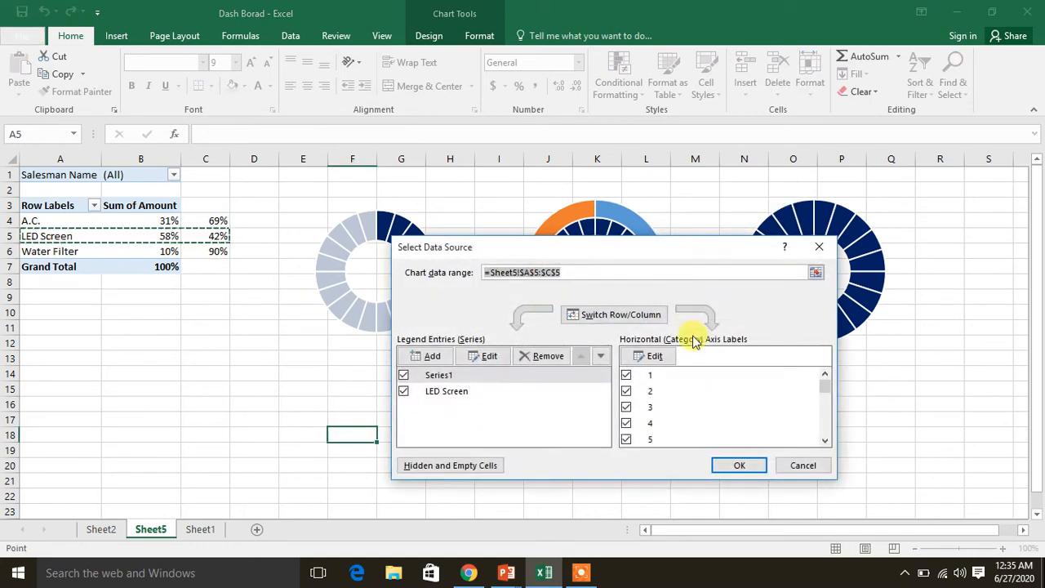
{"action": "left_click", "coordinate": [800, 466]}
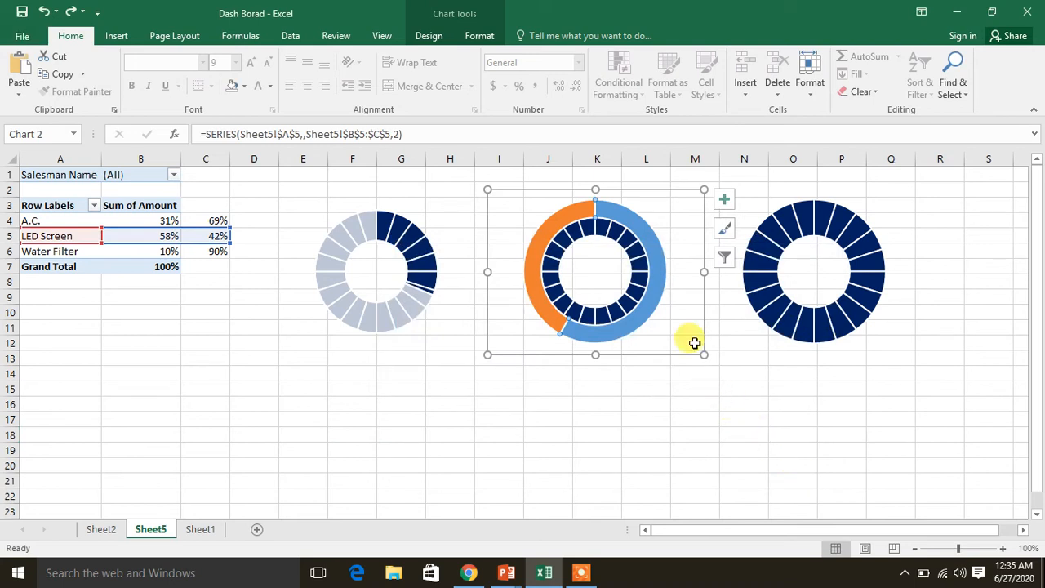
Move the LED Screen doughnut series to the secondary axis so that it overlays the segmented ring
{"action": "right_click", "coordinate": [654, 295]}
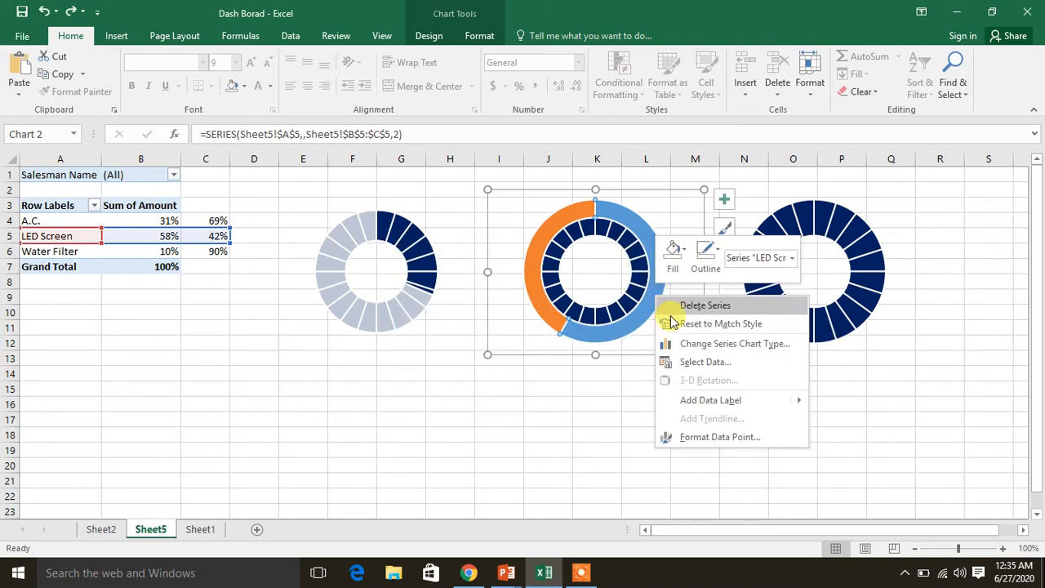
{"action": "left_click", "coordinate": [689, 344]}
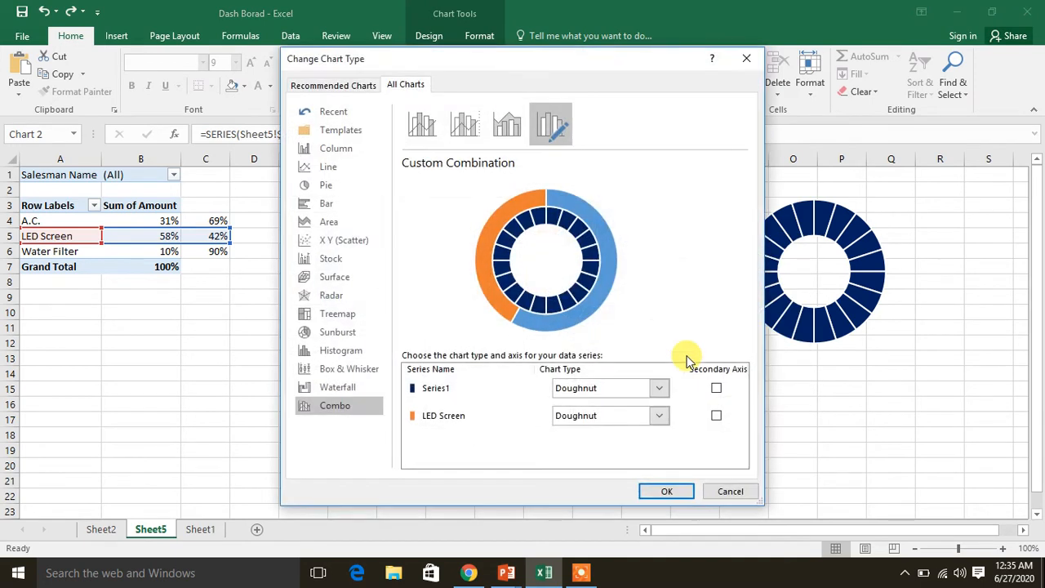
{"action": "left_click", "coordinate": [716, 417]}
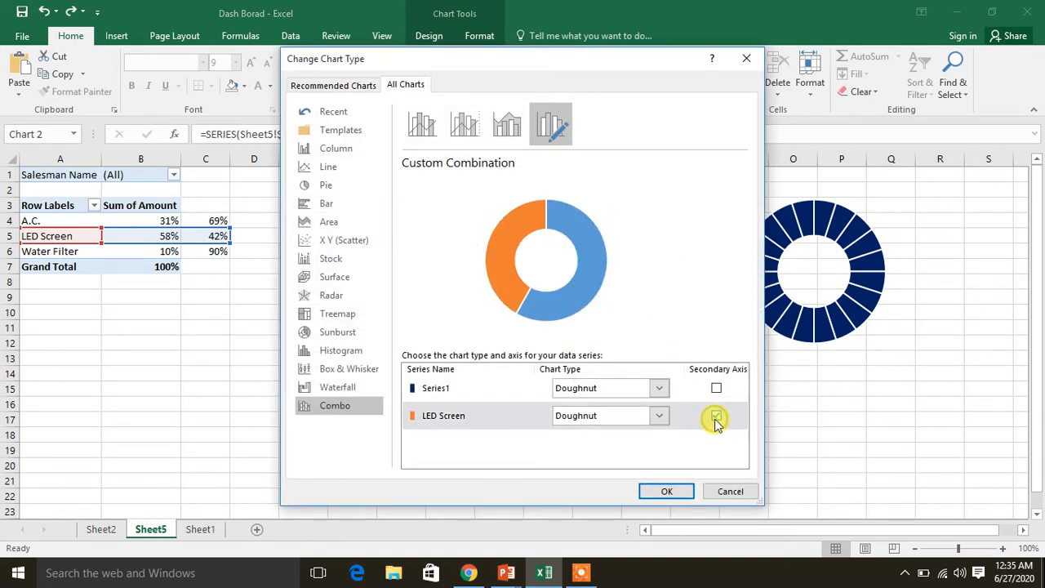
{"action": "left_click", "coordinate": [668, 491]}
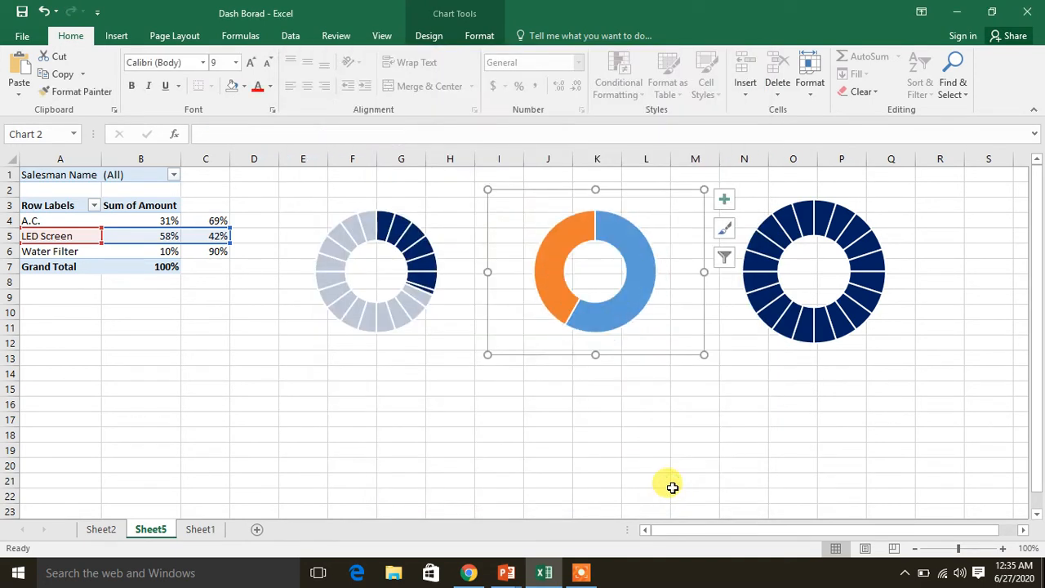
Remove the fill from only the larger, blue slice of the LED Screen series
{"action": "left_click", "coordinate": [643, 281]}
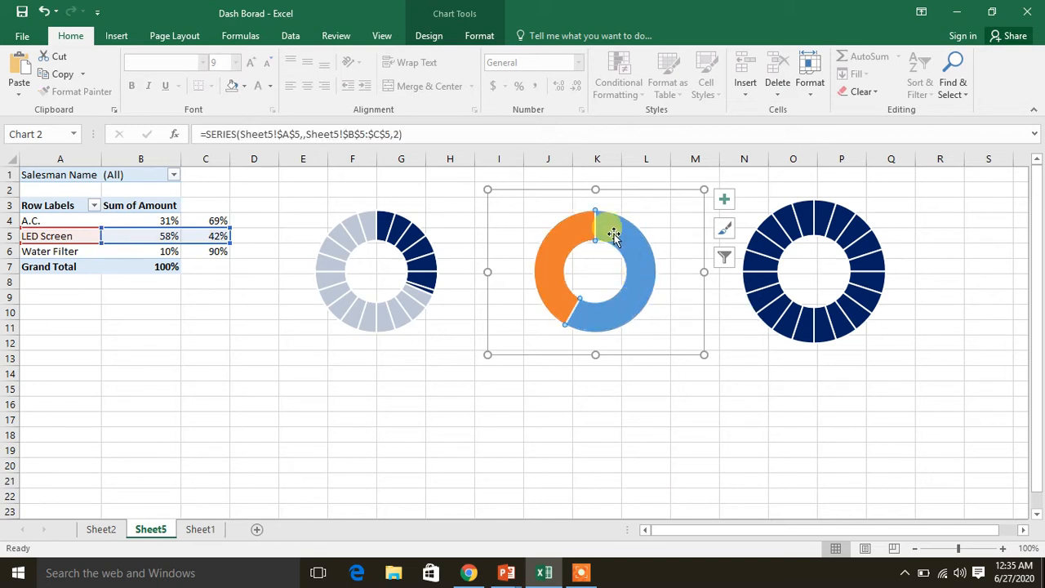
{"action": "right_click", "coordinate": [641, 254]}
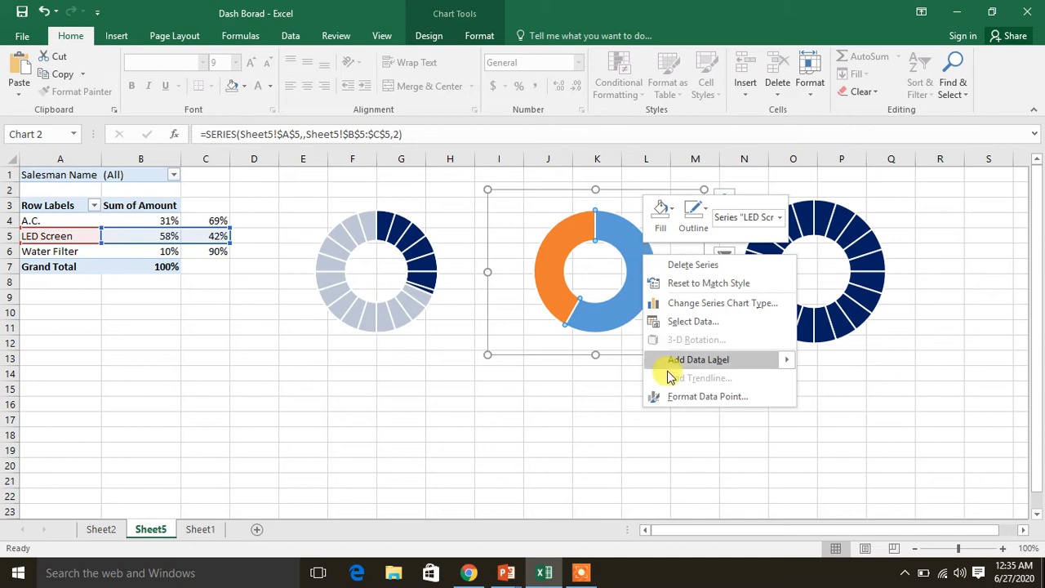
{"action": "left_click", "coordinate": [688, 399]}
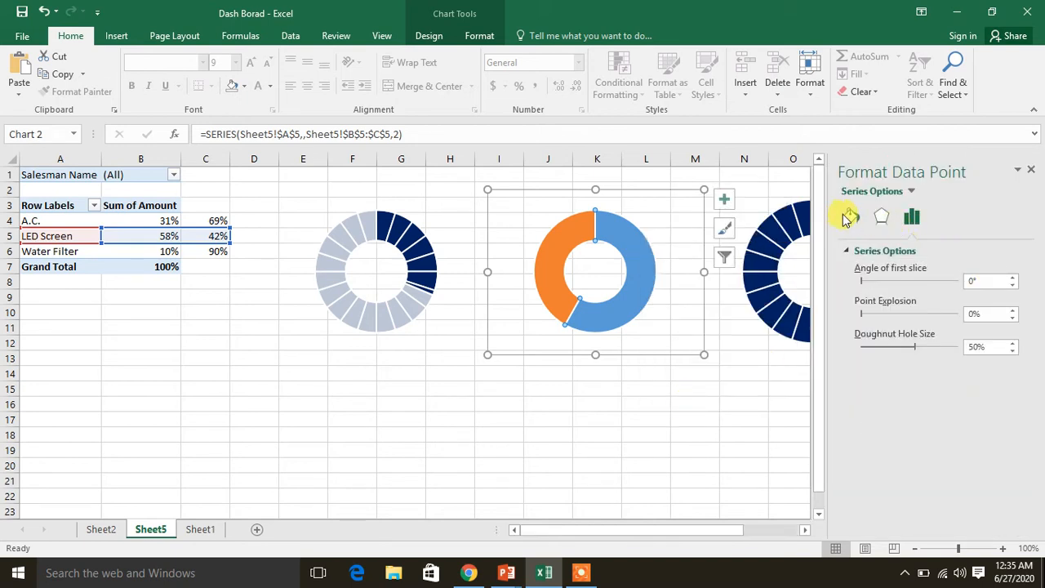
{"action": "left_click", "coordinate": [845, 217]}
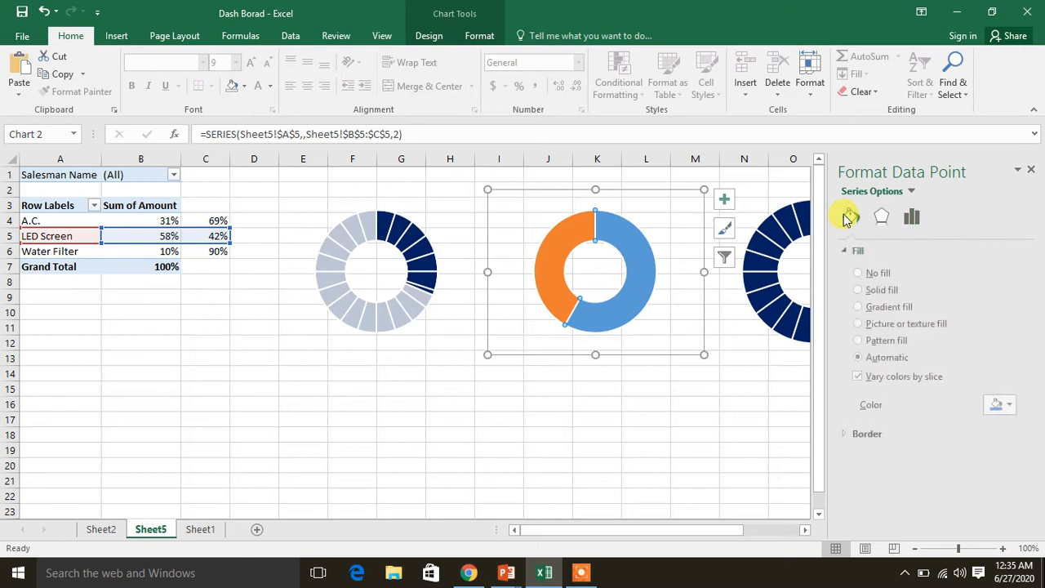
{"action": "left_click", "coordinate": [882, 275]}
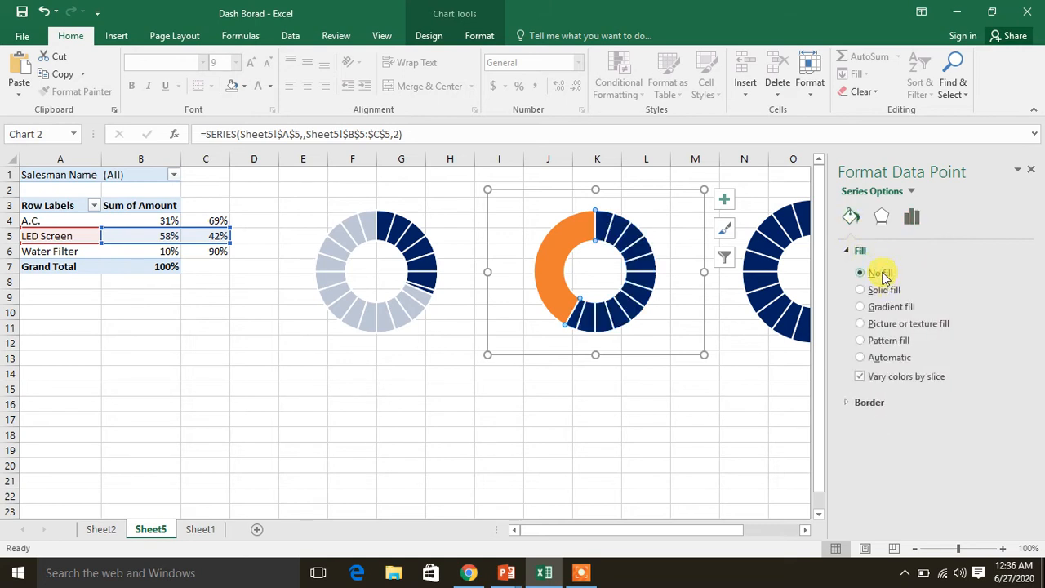
Give the smaller, orange LED Screen slice a solid white fill with 25% transparency
{"action": "left_click", "coordinate": [555, 254]}
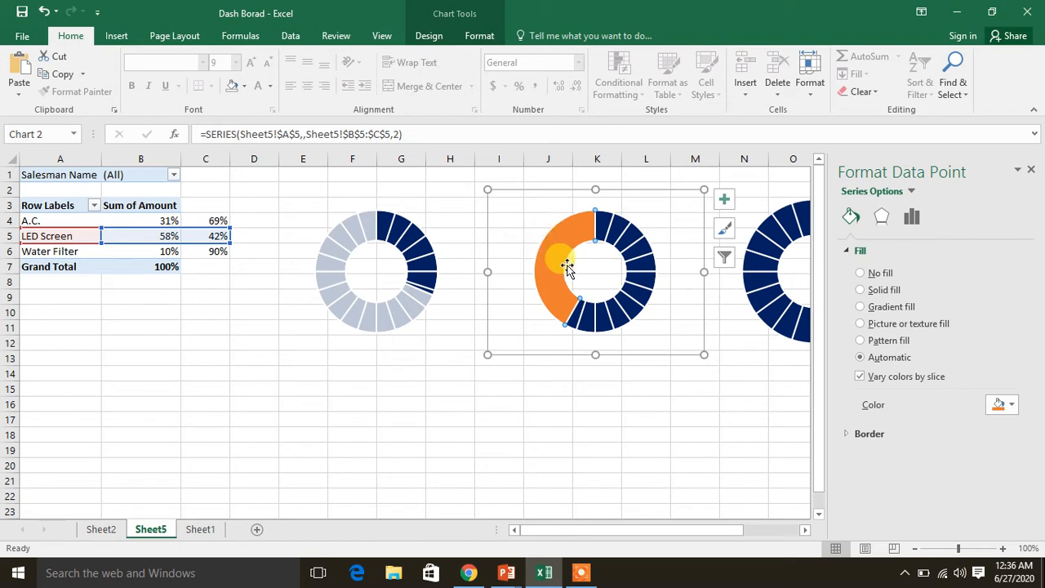
{"action": "mouse_move", "coordinate": [569, 255]}
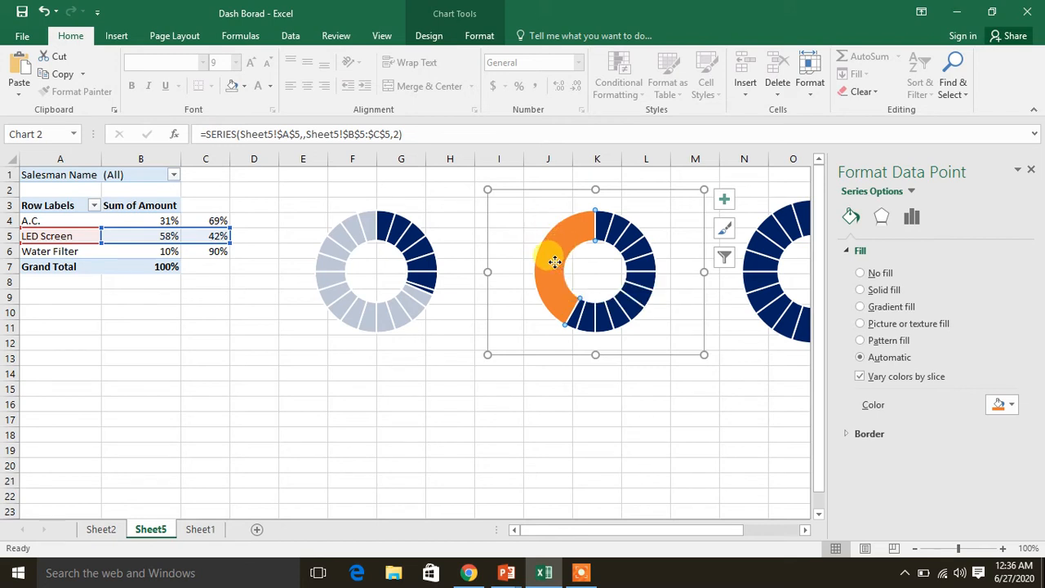
{"action": "left_click_drag", "start_coordinate": [554, 261], "coordinate": [532, 266]}
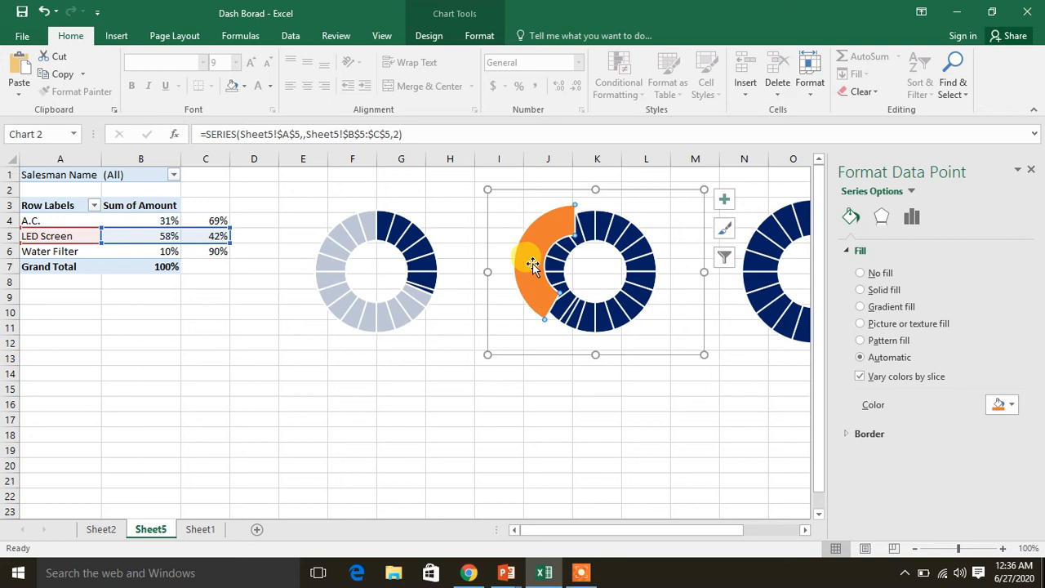
{"action": "key", "text": "ctrl+z"}
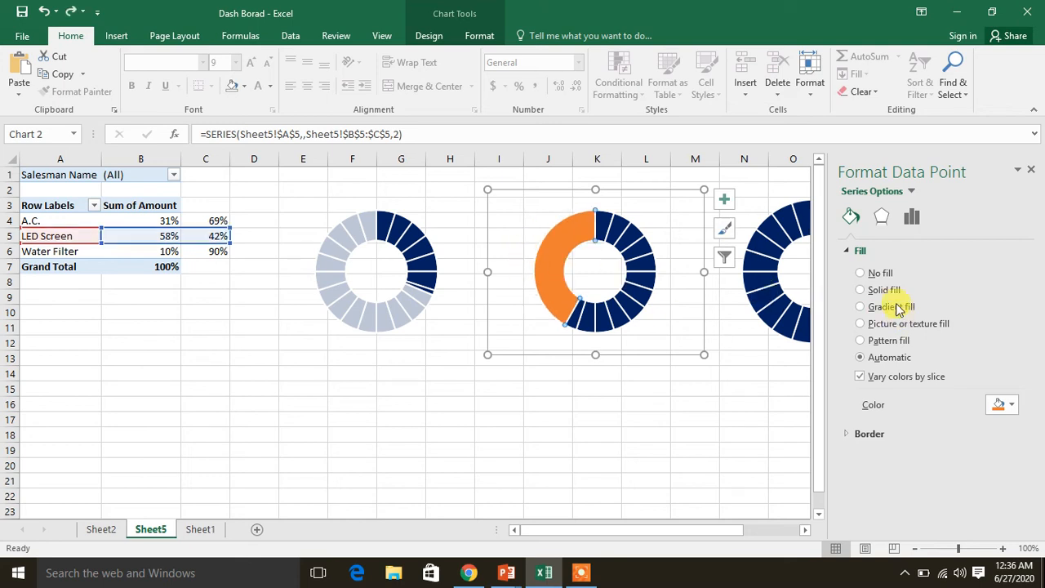
{"action": "left_click", "coordinate": [886, 291]}
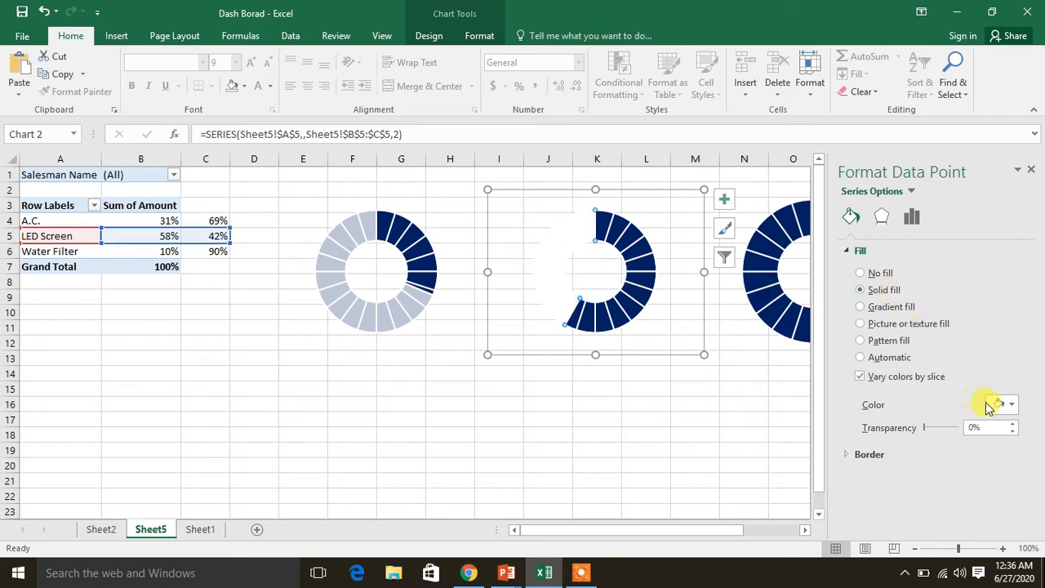
{"action": "left_click", "coordinate": [1009, 405]}
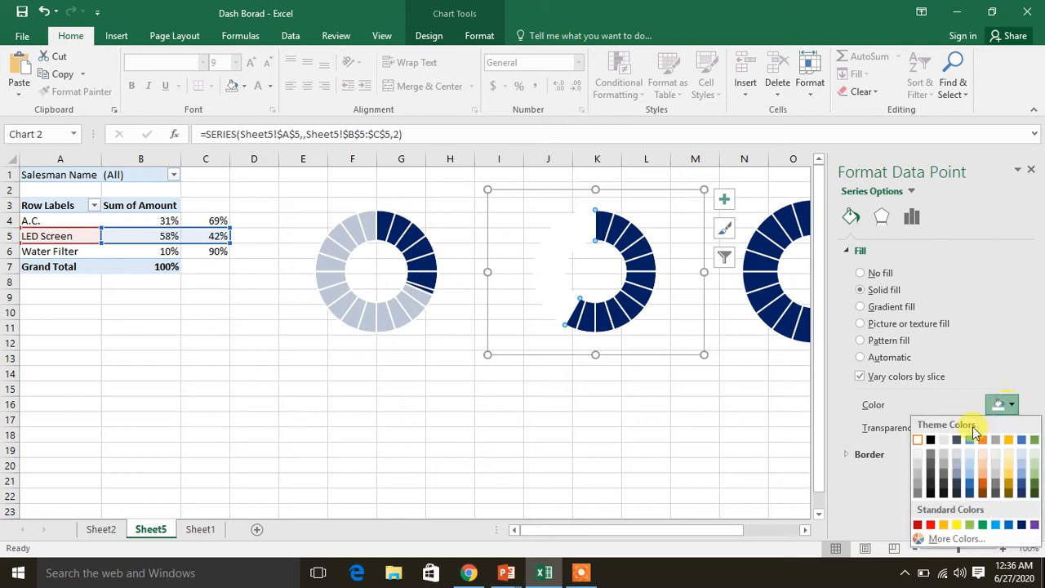
{"action": "left_click", "coordinate": [923, 439]}
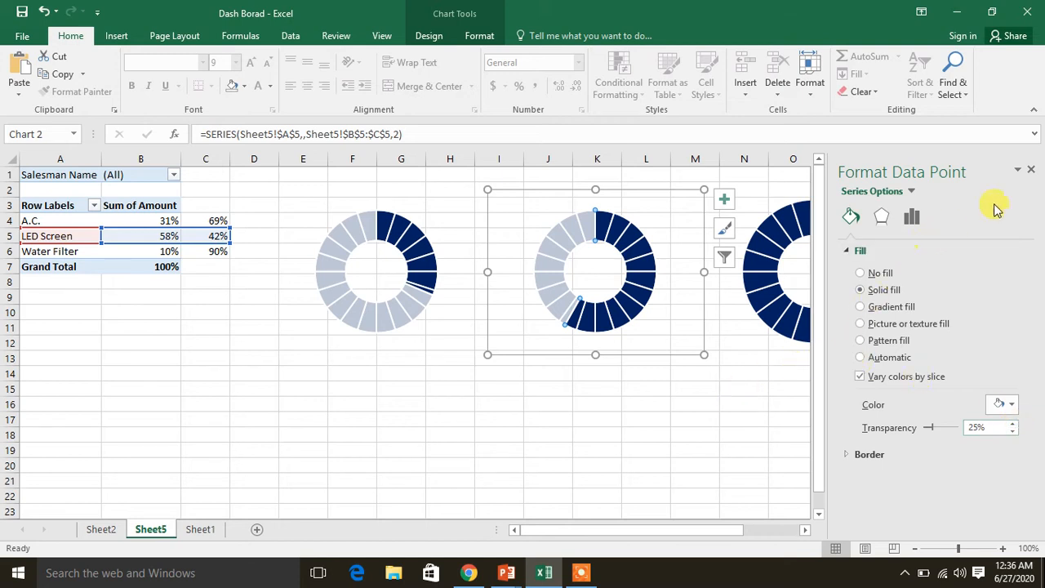
{"action": "left_click", "coordinate": [1031, 171]}
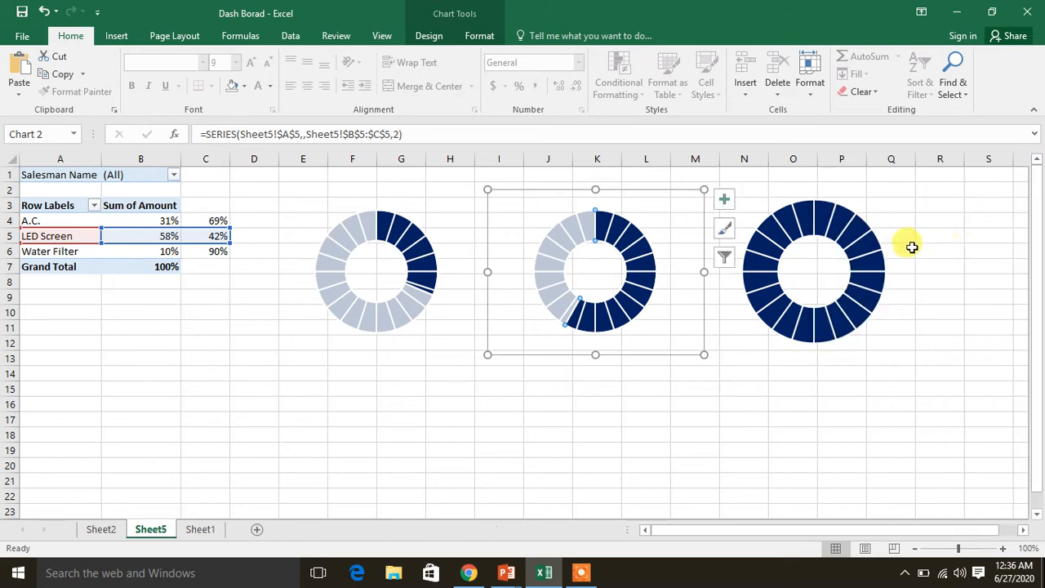
Recolor all segments of the third doughnut chart with a solid red fill
{"action": "mouse_move", "coordinate": [826, 222]}
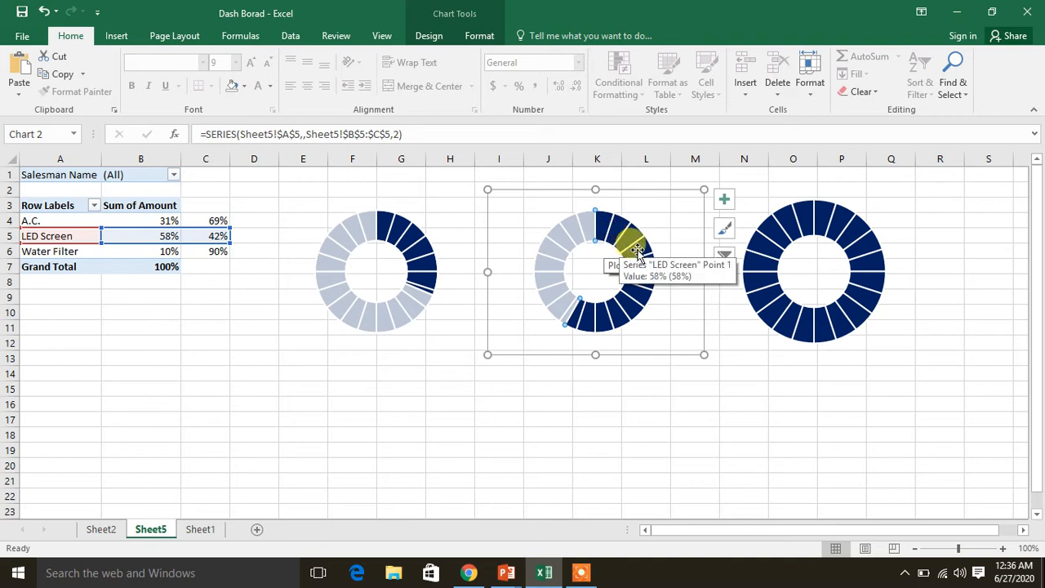
{"action": "mouse_move", "coordinate": [640, 247]}
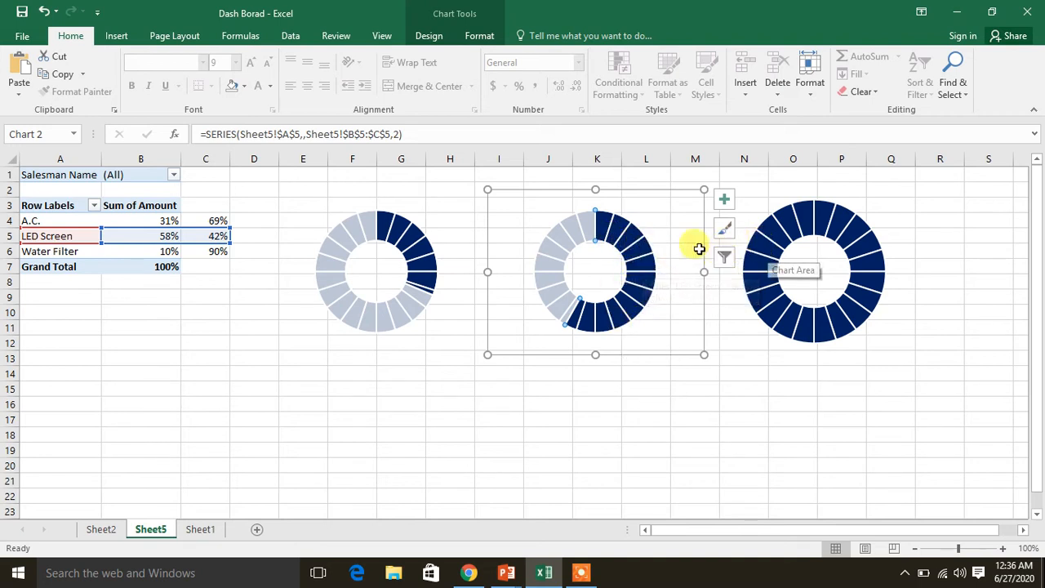
{"action": "left_click", "coordinate": [808, 214]}
{"action": "left_click", "coordinate": [808, 215]}
{"action": "right_click", "coordinate": [809, 214]}
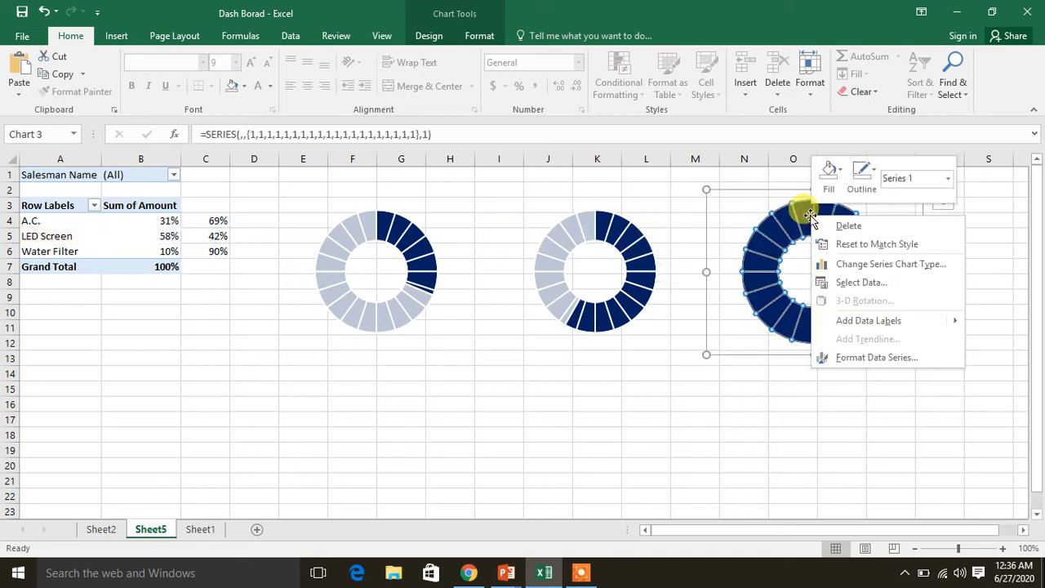
{"action": "left_click", "coordinate": [867, 362]}
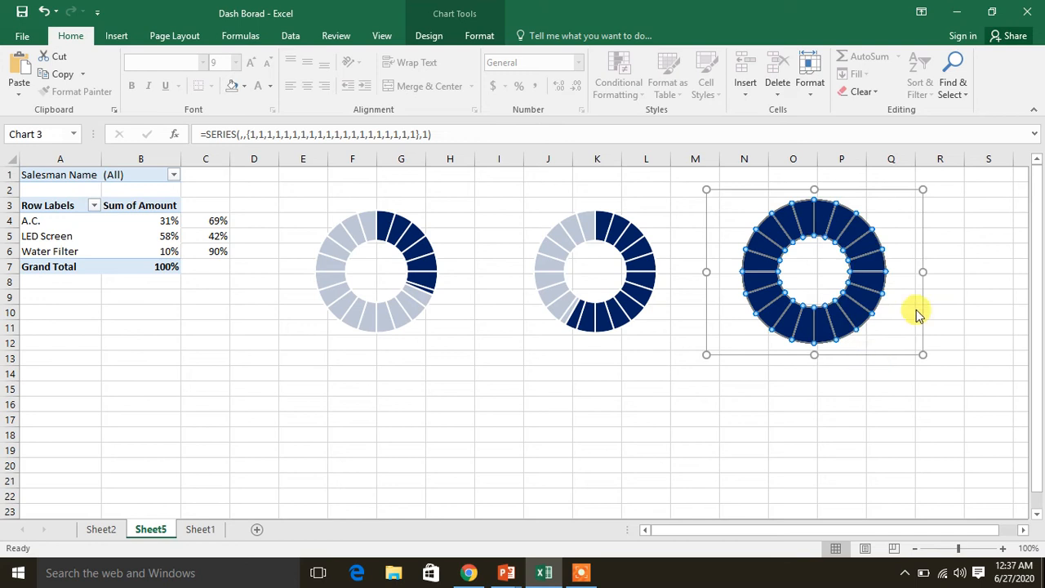
{"action": "left_click", "coordinate": [849, 220]}
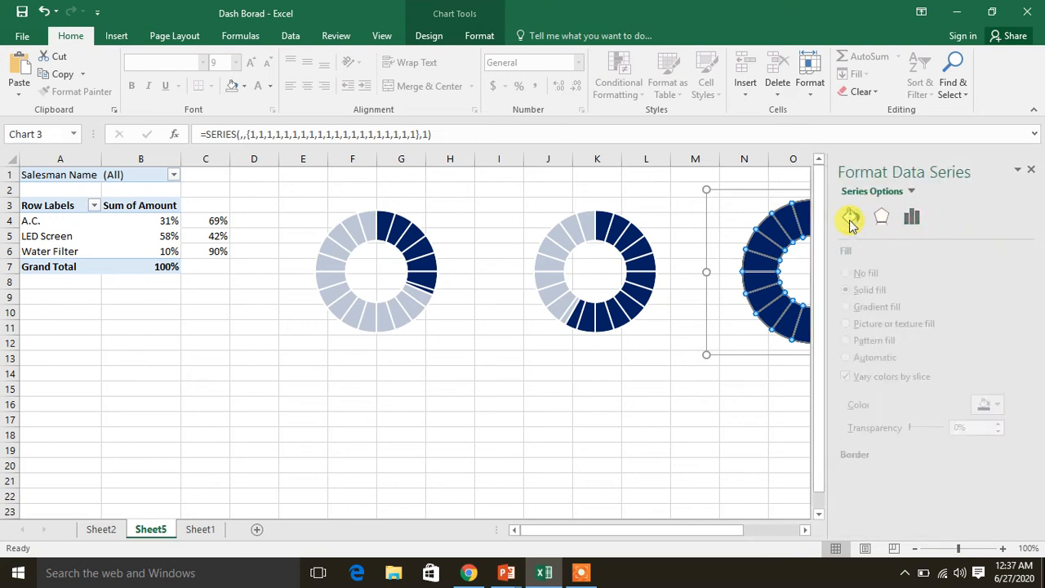
{"action": "left_click", "coordinate": [1012, 409]}
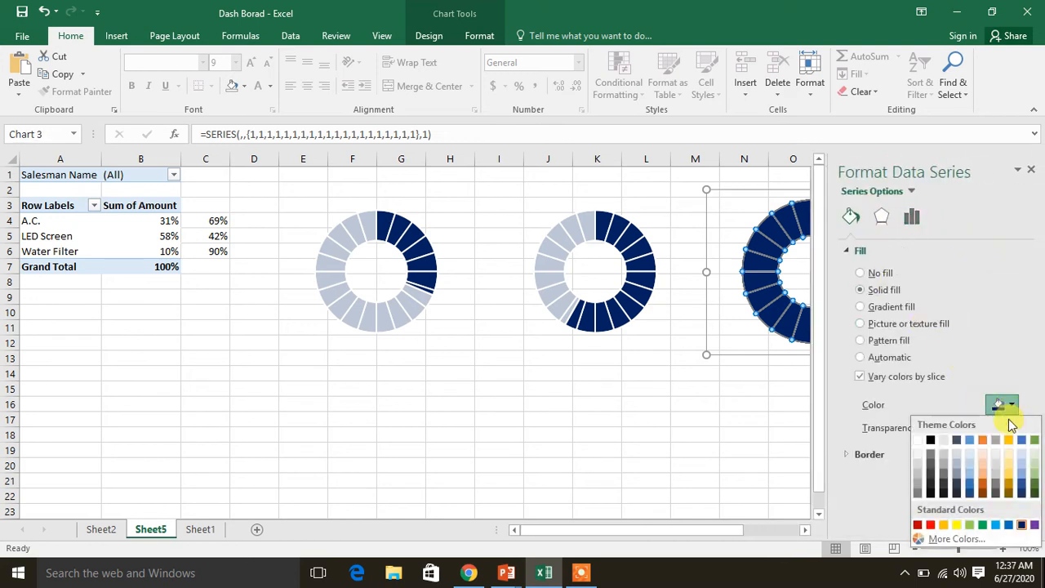
{"action": "left_click", "coordinate": [931, 525]}
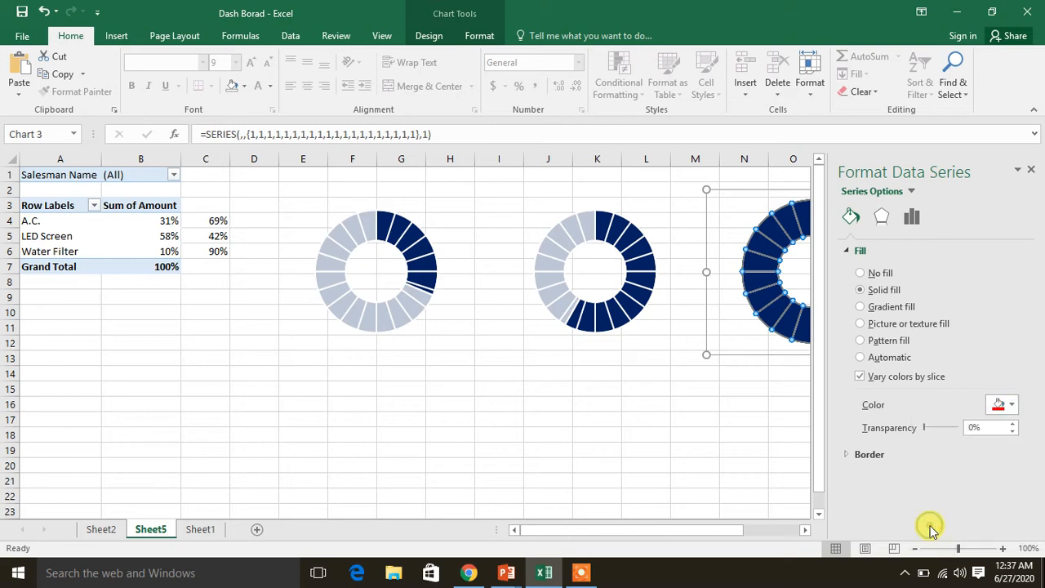
{"action": "left_click", "coordinate": [1033, 170]}
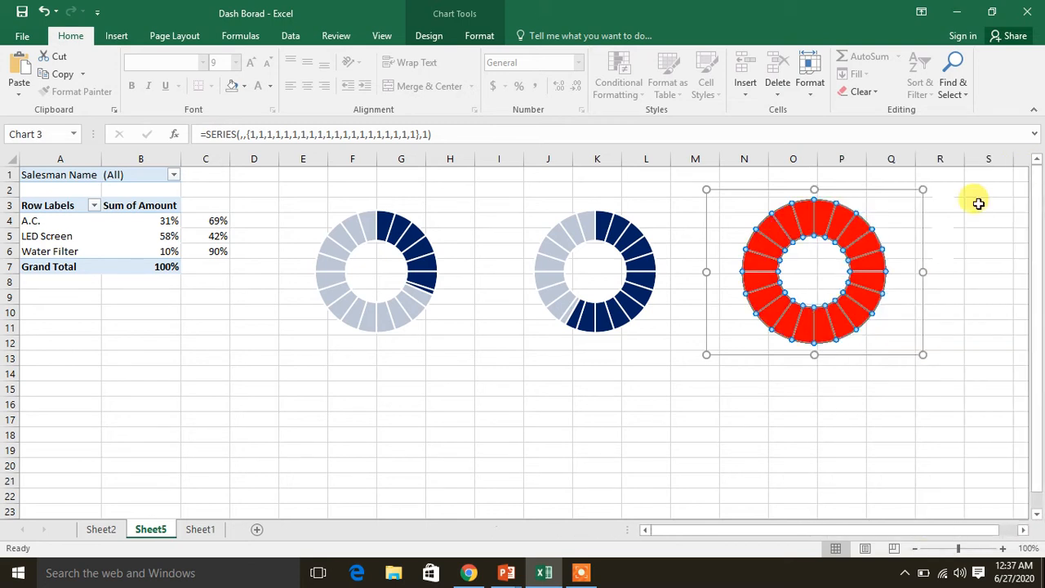
Add a series to the third doughnut chart, named from cell A6 (Water Filter) with values from B6:C6
{"action": "right_click", "coordinate": [793, 271]}
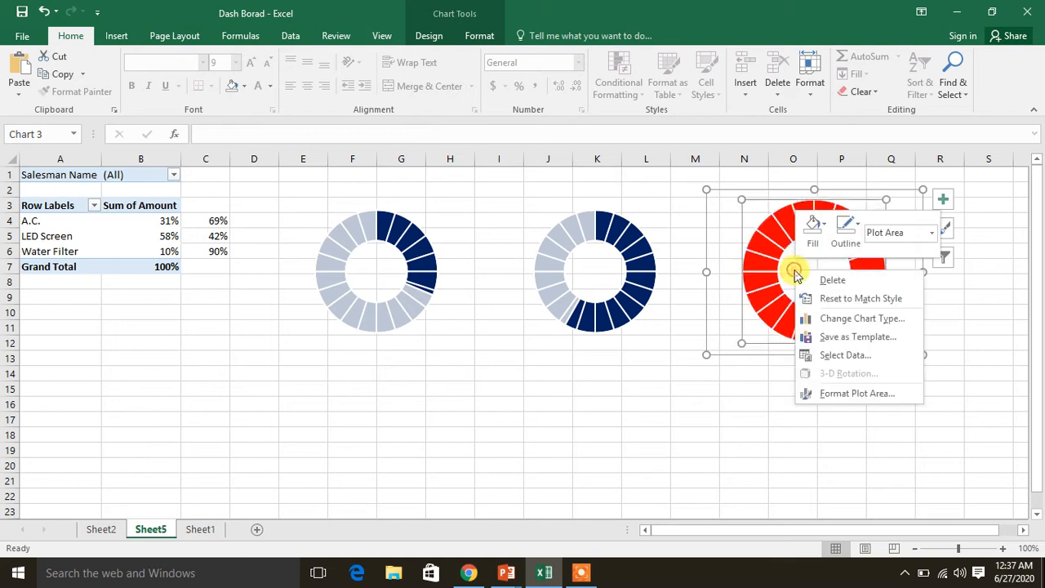
{"action": "left_click", "coordinate": [834, 356]}
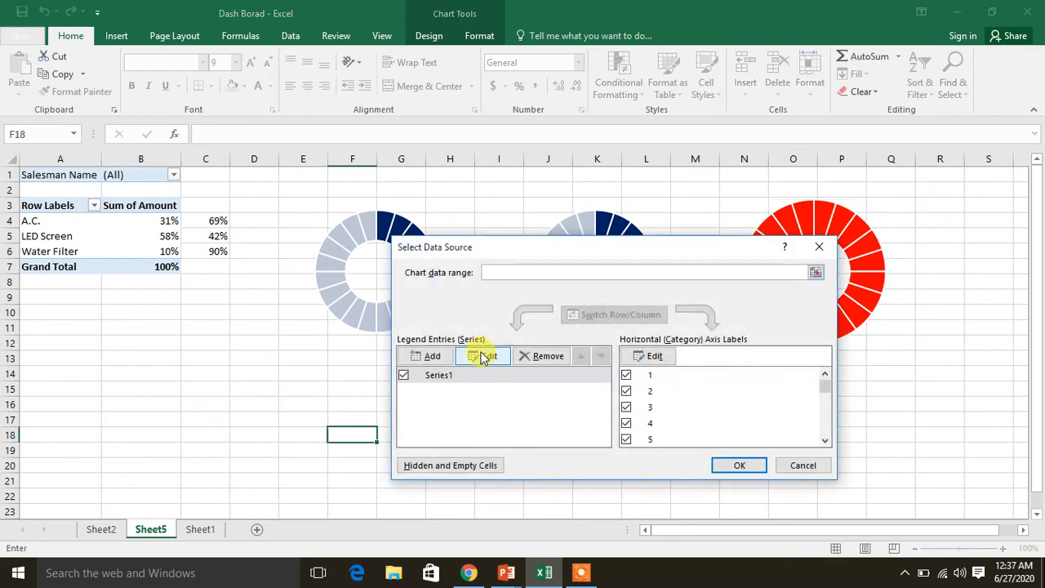
{"action": "left_click", "coordinate": [438, 356]}
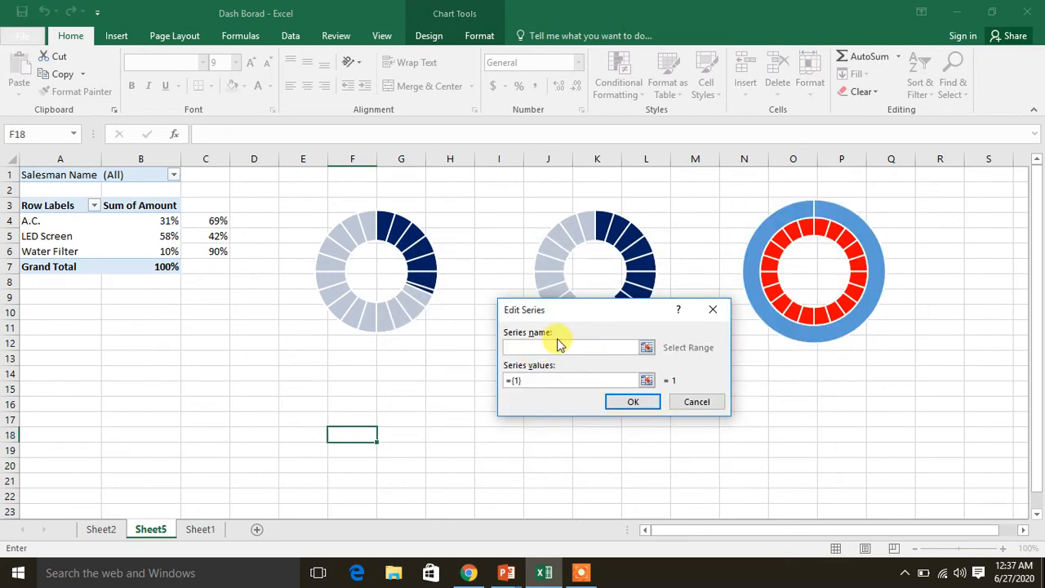
{"action": "left_click", "coordinate": [51, 253]}
{"action": "left_click", "coordinate": [529, 380]}
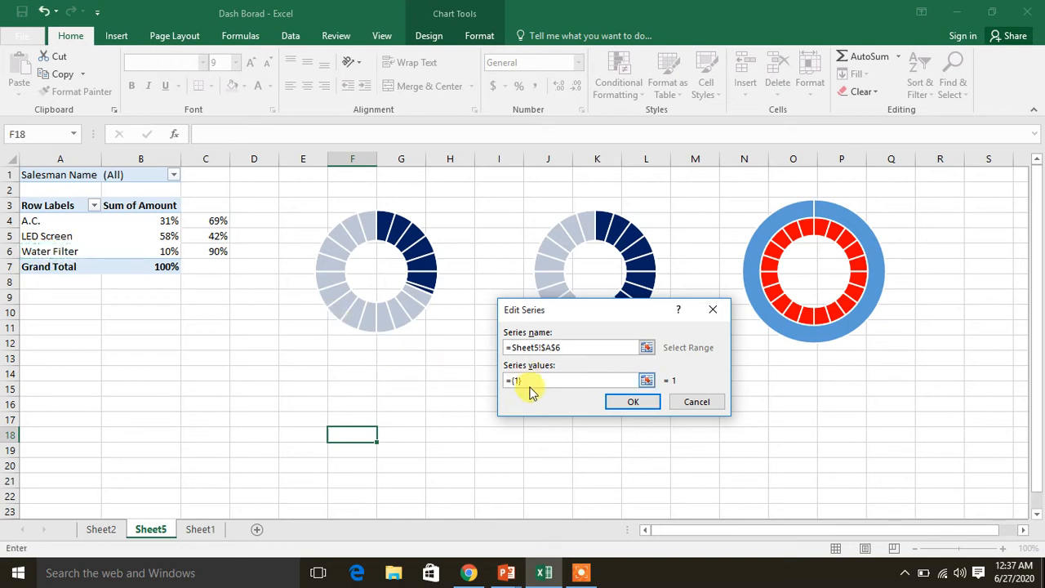
{"action": "double_click", "coordinate": [527, 381]}
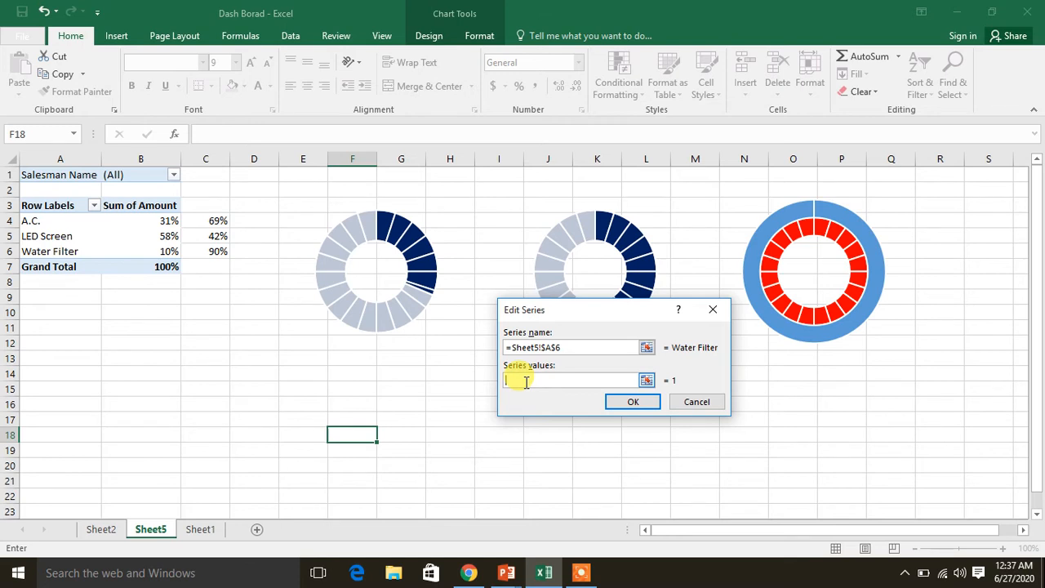
{"action": "left_click", "coordinate": [163, 252]}
{"action": "left_click_drag", "start_coordinate": [164, 252], "coordinate": [208, 251]}
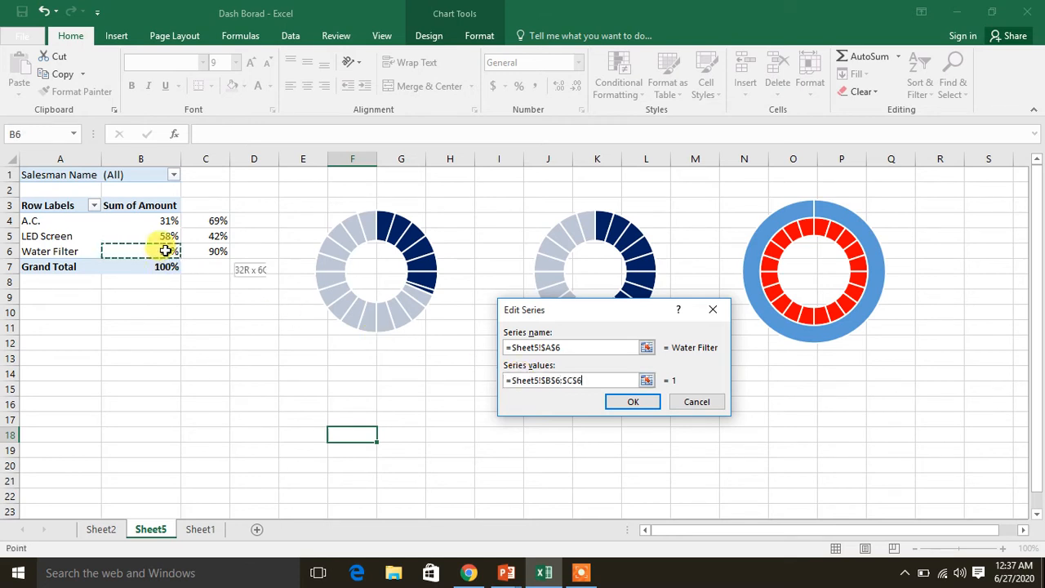
{"action": "left_click", "coordinate": [613, 403]}
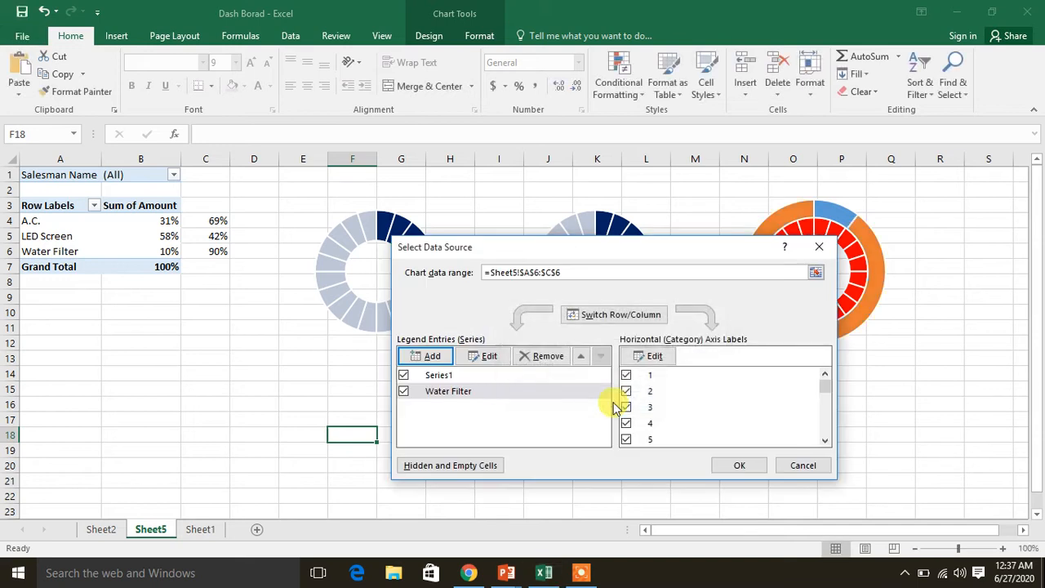
{"action": "left_click", "coordinate": [740, 464]}
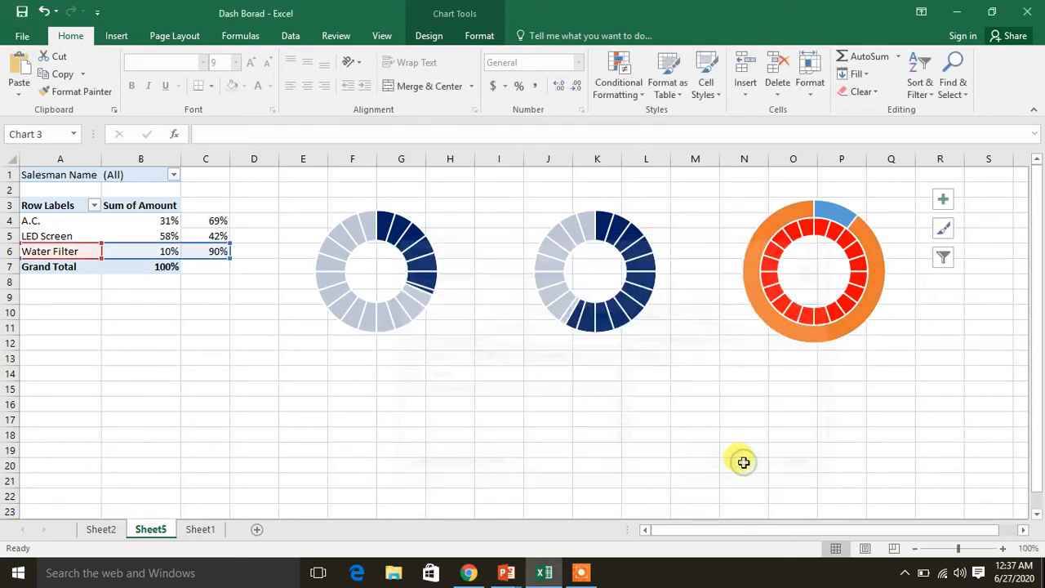
{"action": "left_click", "coordinate": [836, 209]}
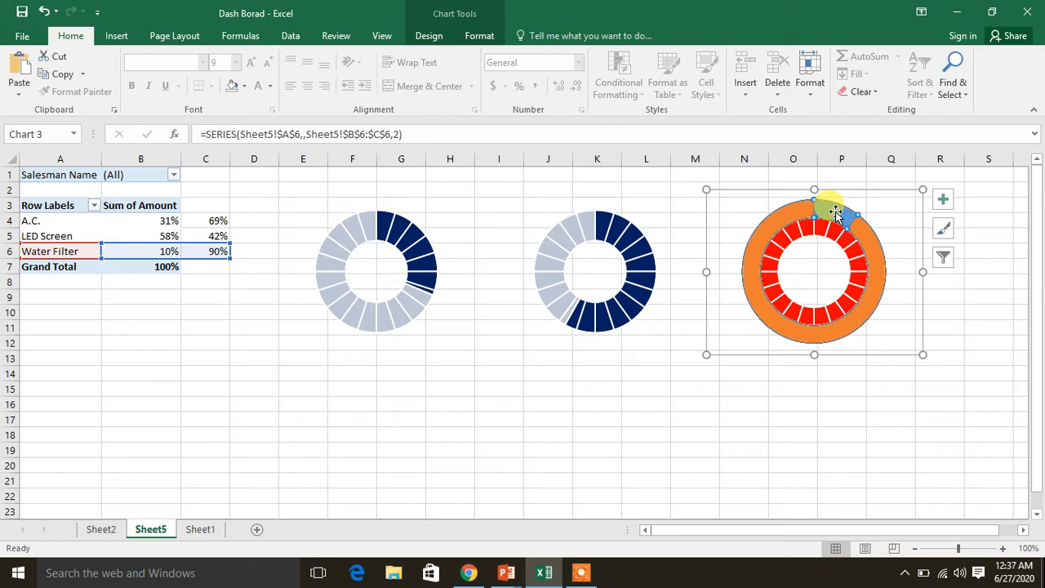
{"action": "mouse_move", "coordinate": [836, 212]}
{"action": "left_mouse_down"}
{"action": "mouse_move", "coordinate": [847, 197]}
{"action": "mouse_move", "coordinate": [826, 212]}
{"action": "left_mouse_up"}
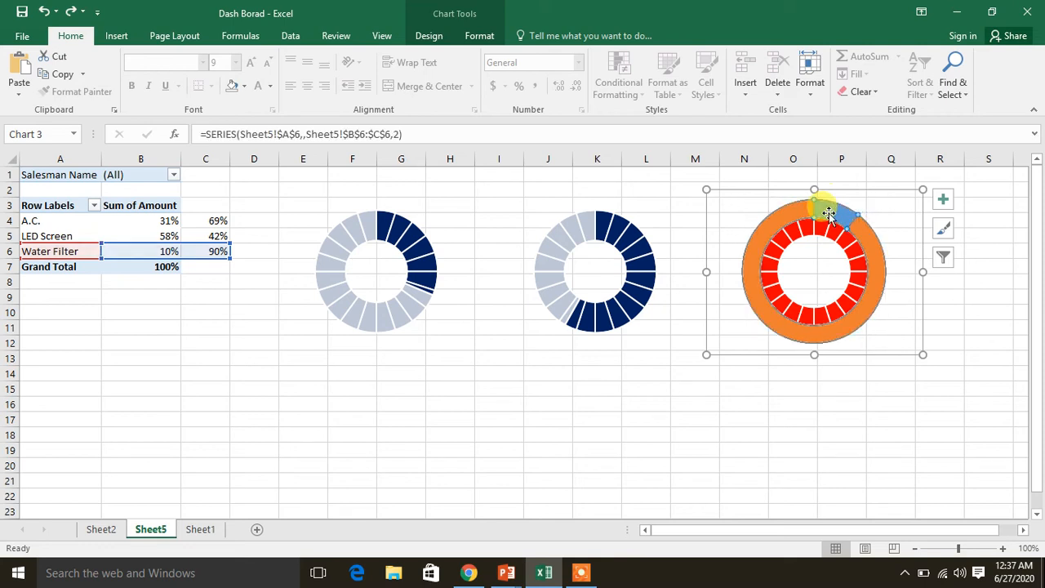
{"action": "right_click", "coordinate": [828, 214]}
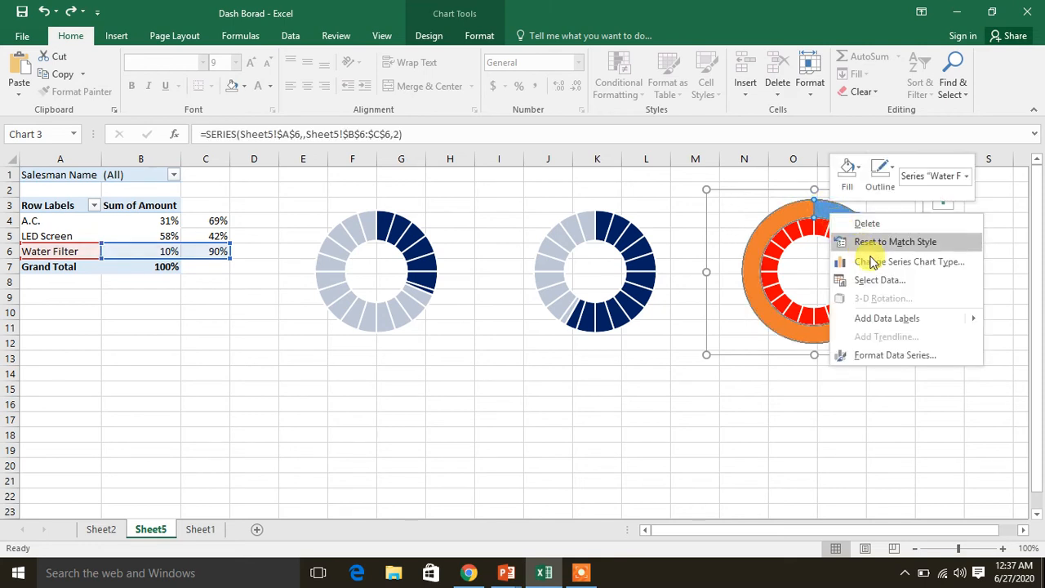
{"action": "left_click", "coordinate": [886, 355]}
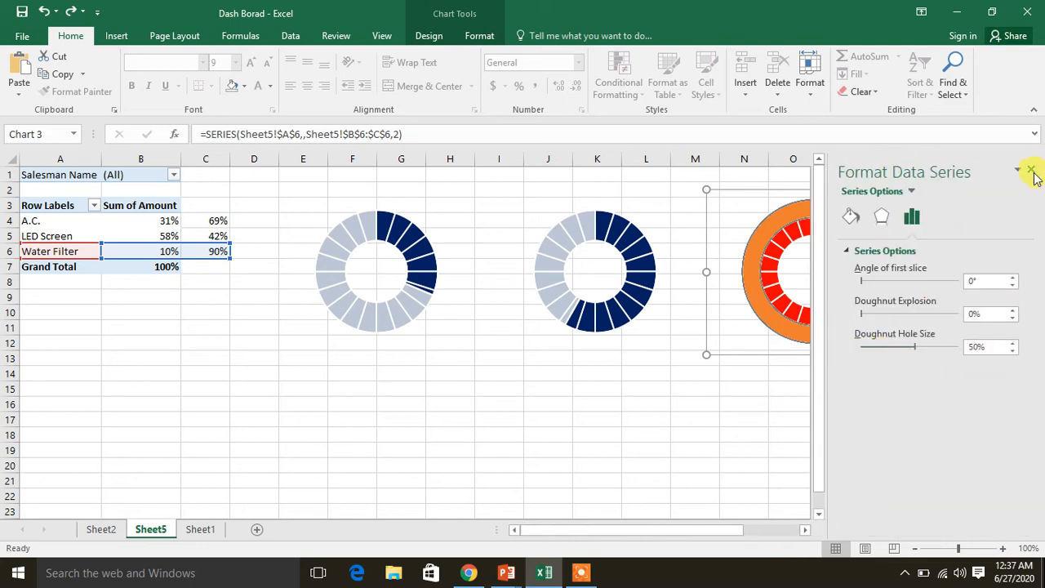
{"action": "left_click", "coordinate": [1030, 169]}
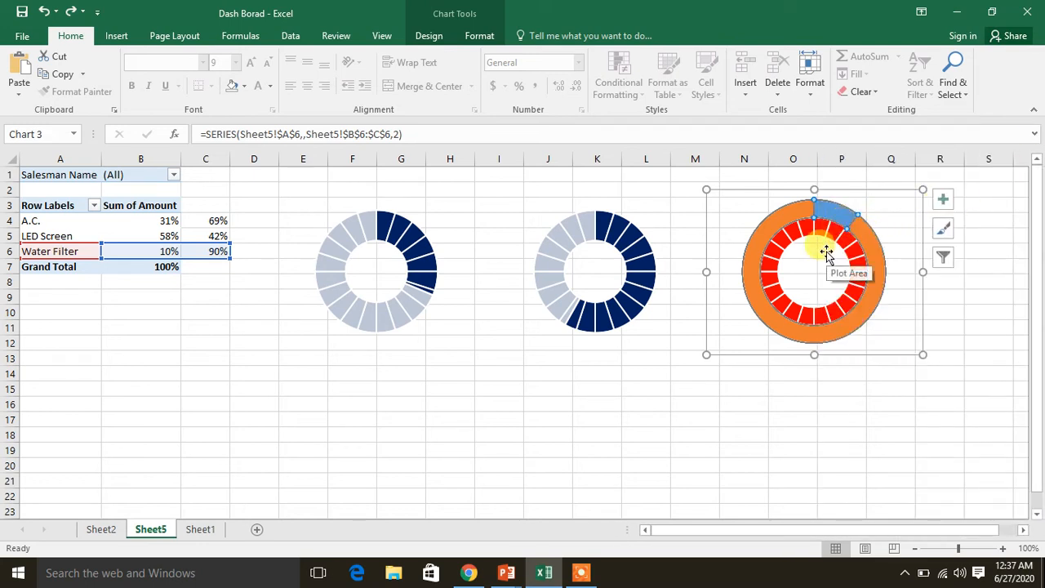
Try to reach the secondary-axis setting for the third chart through its chart type options, keeping the Doughnut type
{"action": "left_click", "coordinate": [827, 254]}
{"action": "right_click", "coordinate": [828, 256]}
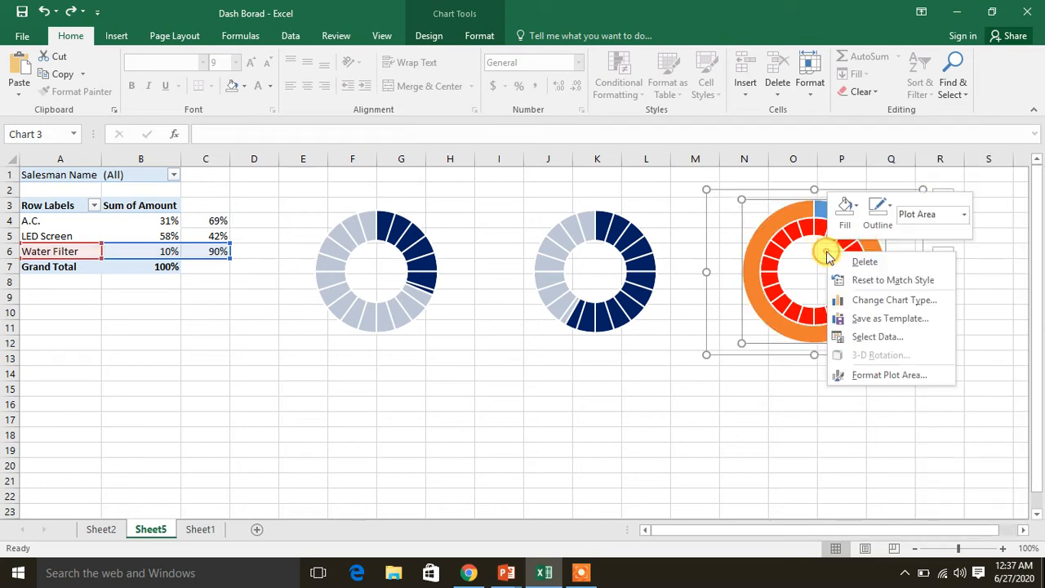
{"action": "left_click", "coordinate": [848, 301]}
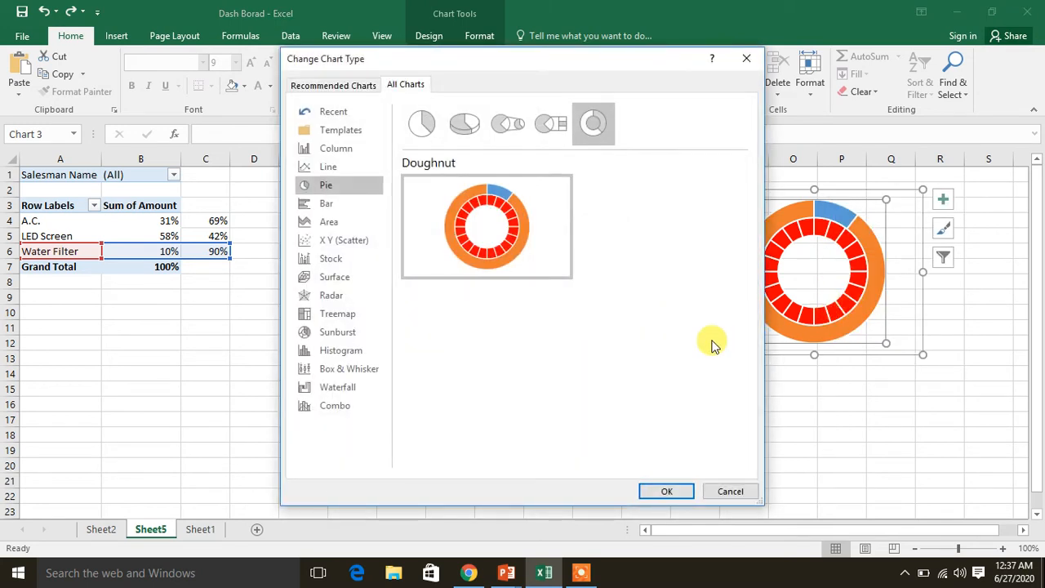
{"action": "left_click", "coordinate": [678, 492]}
{"action": "left_click_drag", "start_coordinate": [808, 475], "coordinate": [905, 303]}
{"action": "left_click", "coordinate": [905, 303]}
{"action": "left_click", "coordinate": [890, 232]}
{"action": "left_click", "coordinate": [818, 206]}
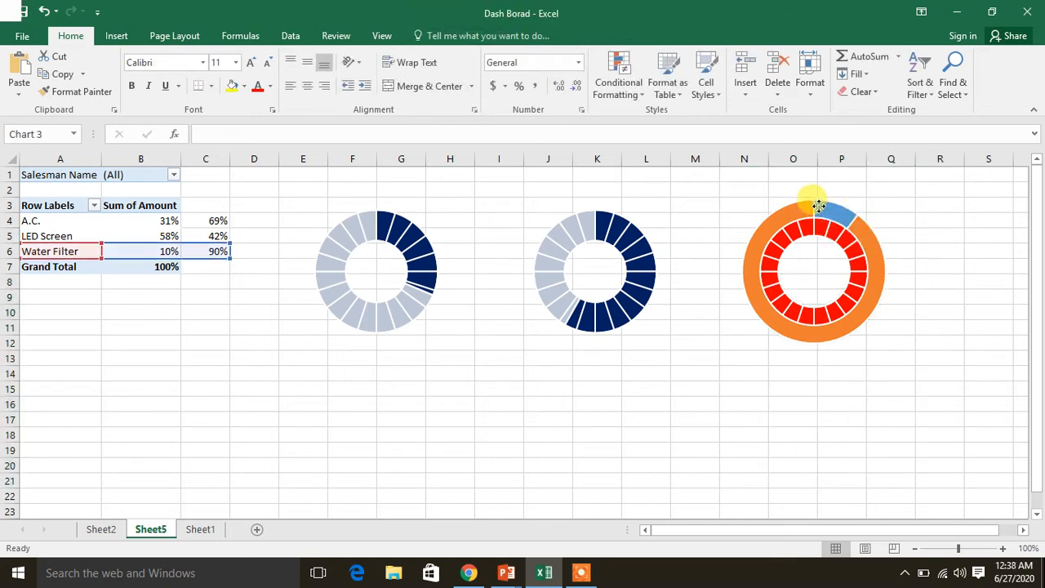
{"action": "right_click", "coordinate": [741, 243]}
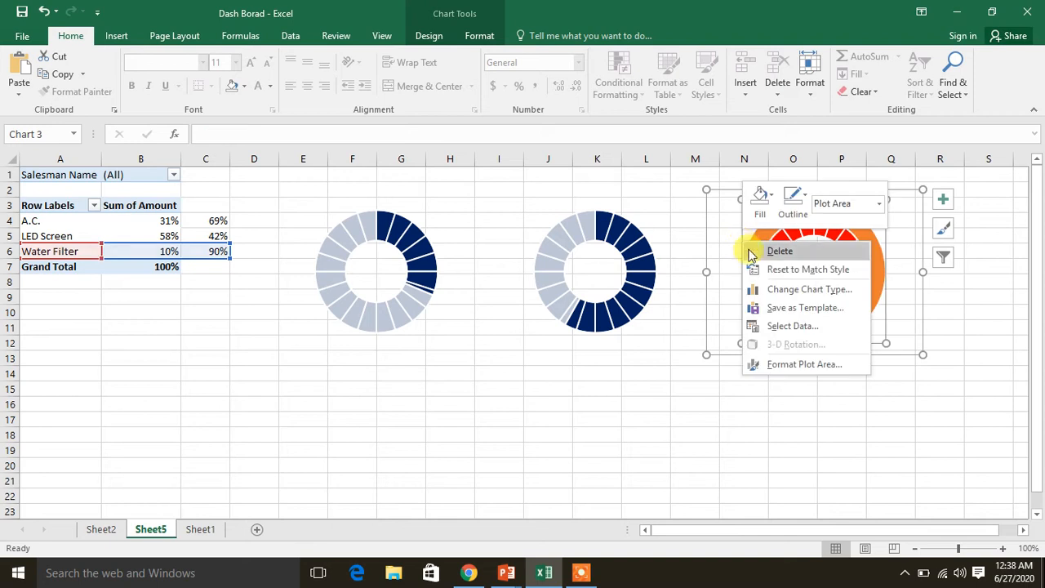
{"action": "left_click", "coordinate": [808, 289]}
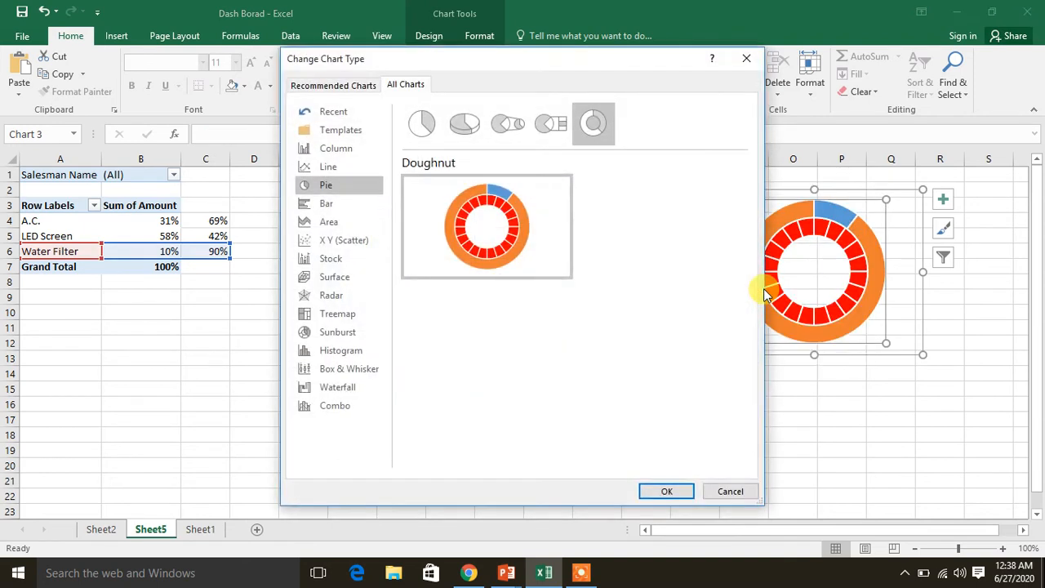
{"action": "left_click", "coordinate": [666, 491]}
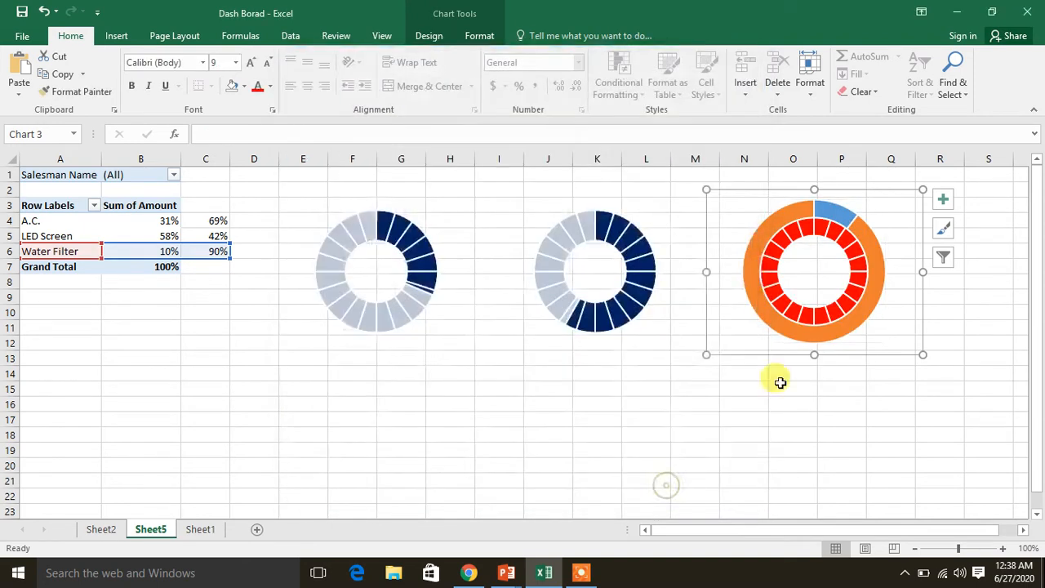
{"action": "left_click", "coordinate": [900, 299]}
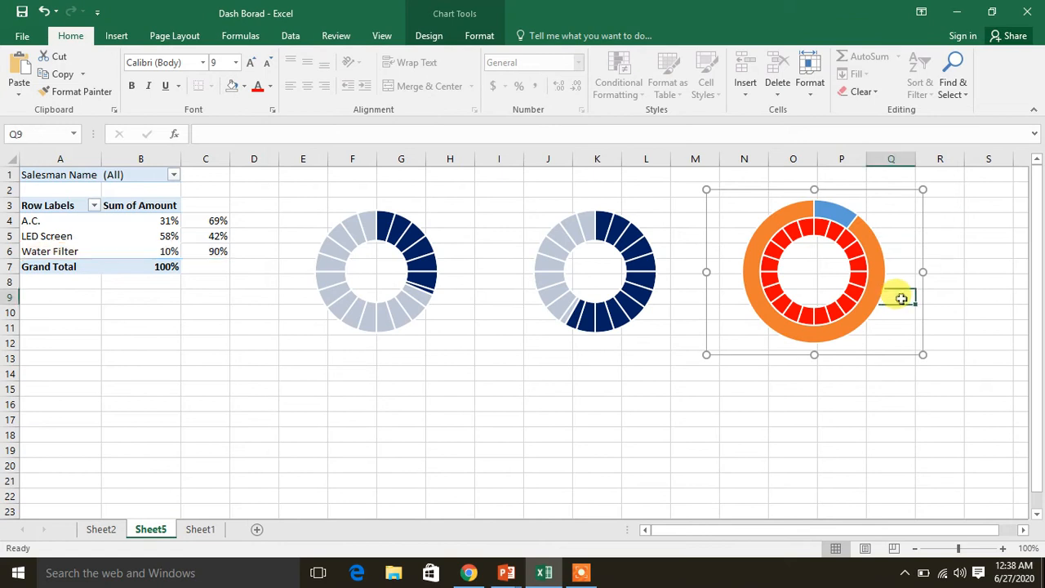
{"action": "left_click", "coordinate": [886, 239]}
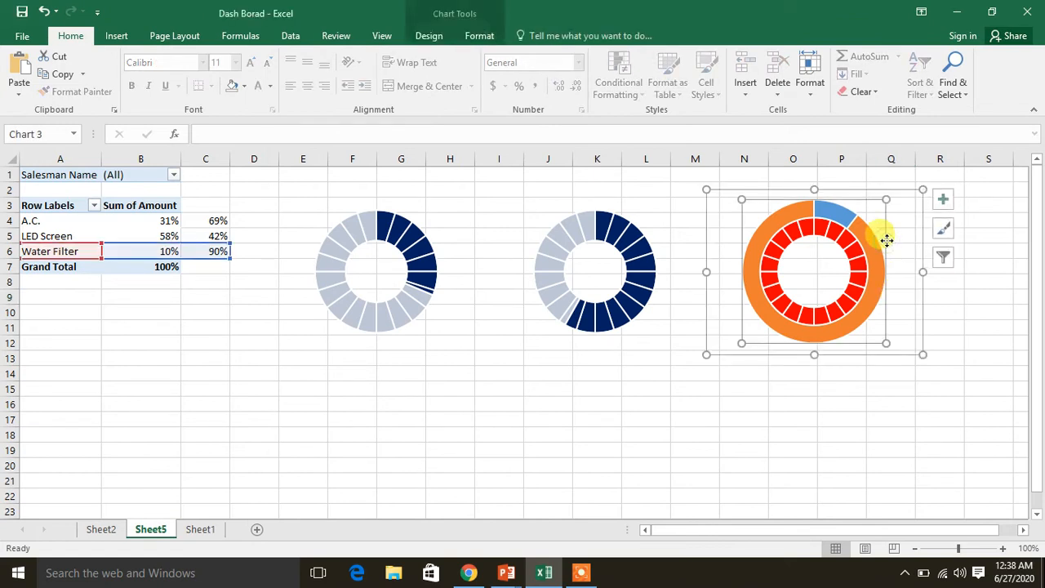
{"action": "right_click", "coordinate": [817, 278]}
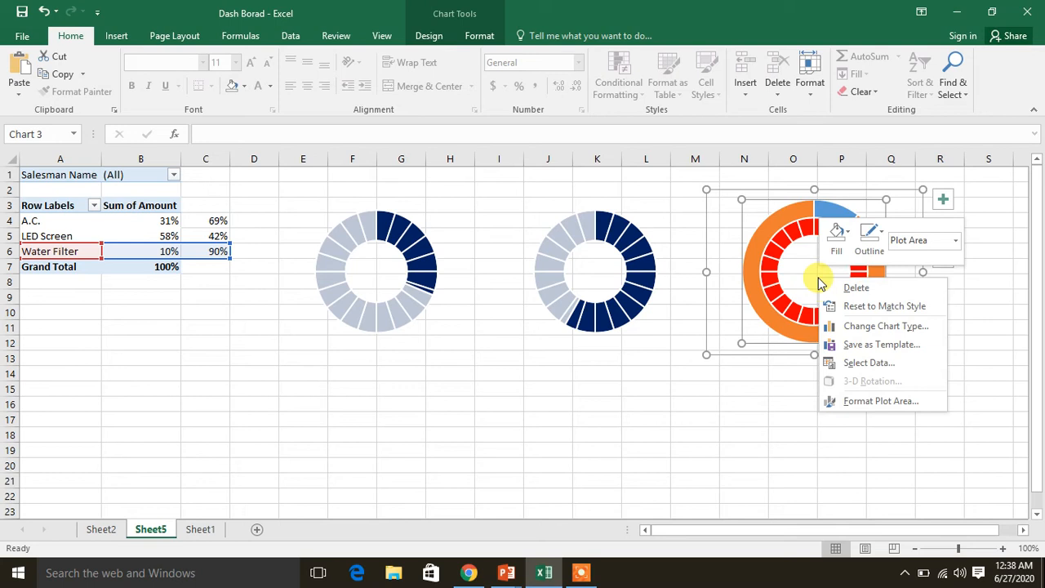
{"action": "left_click", "coordinate": [845, 326]}
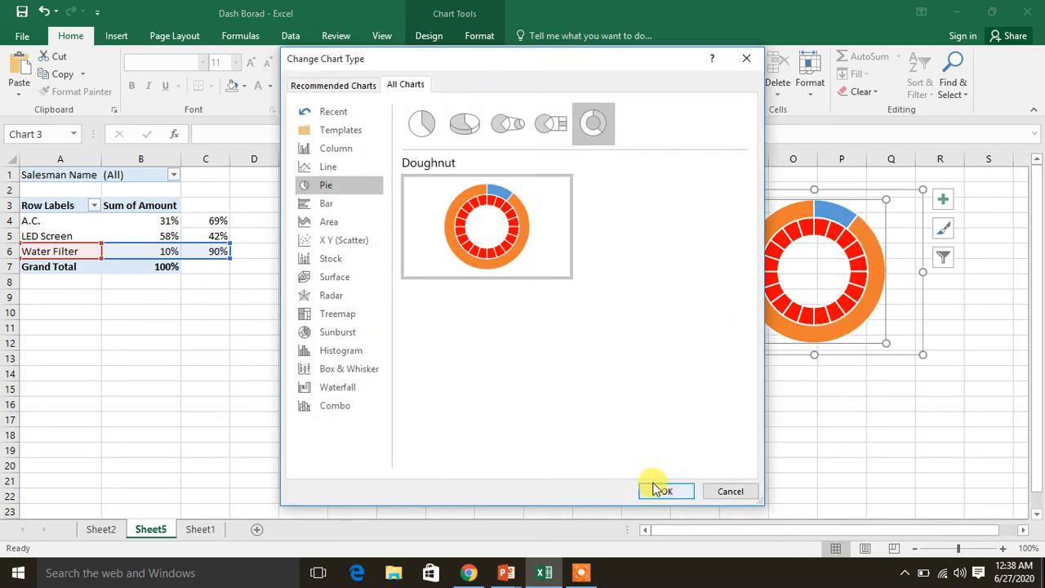
{"action": "left_click", "coordinate": [662, 490]}
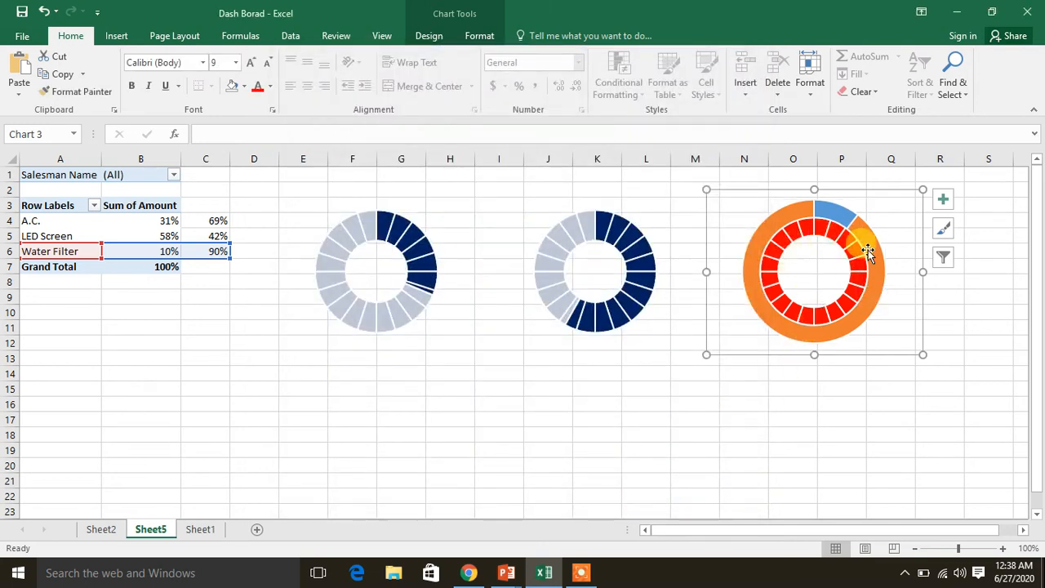
{"action": "left_click", "coordinate": [900, 264]}
{"action": "right_click", "coordinate": [903, 268]}
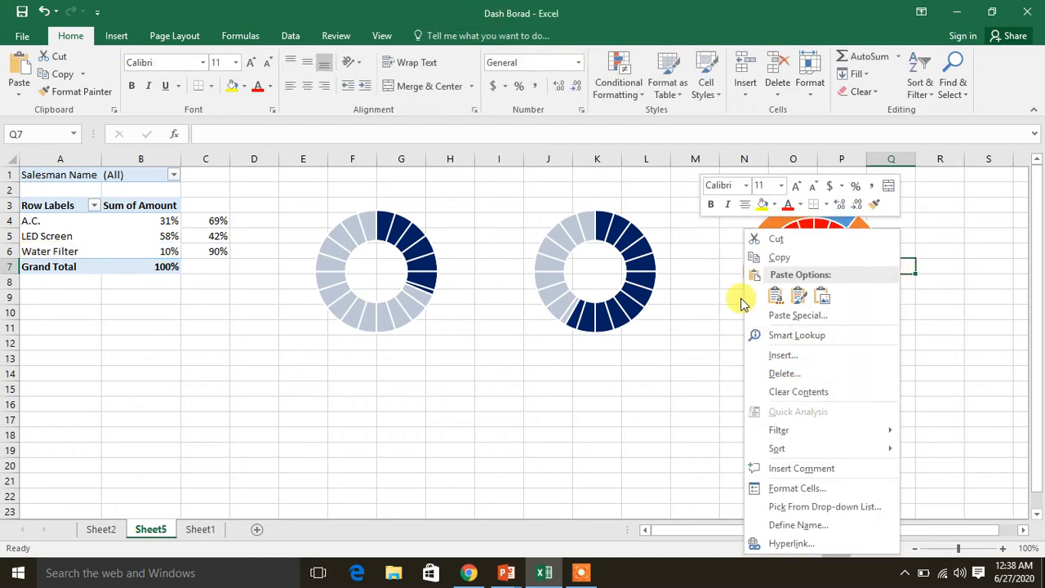
{"action": "left_click", "coordinate": [929, 222]}
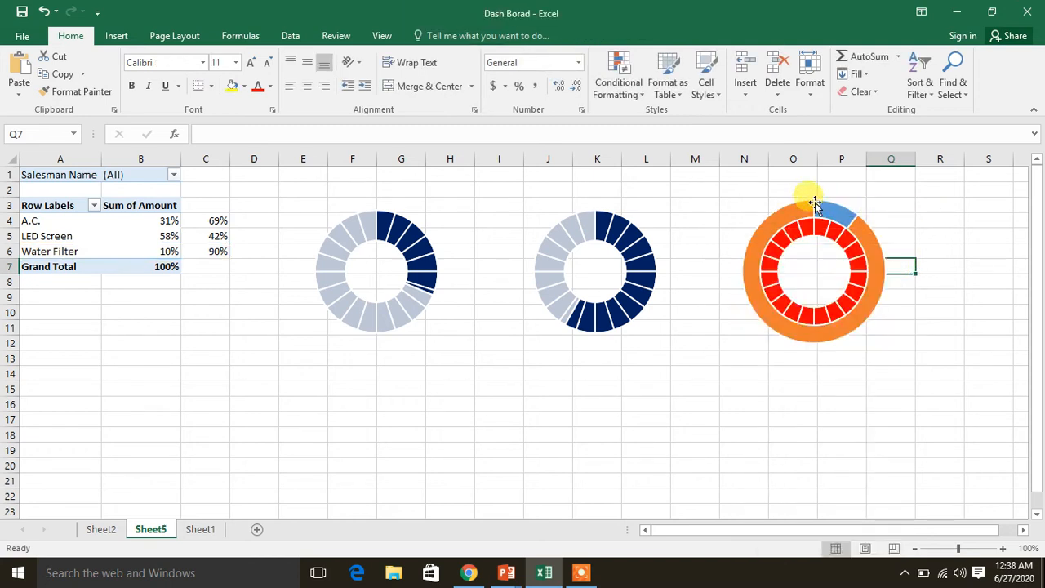
Put the third chart's Water Filter series on the secondary axis, keeping both series as Doughnut
{"action": "left_click", "coordinate": [814, 202]}
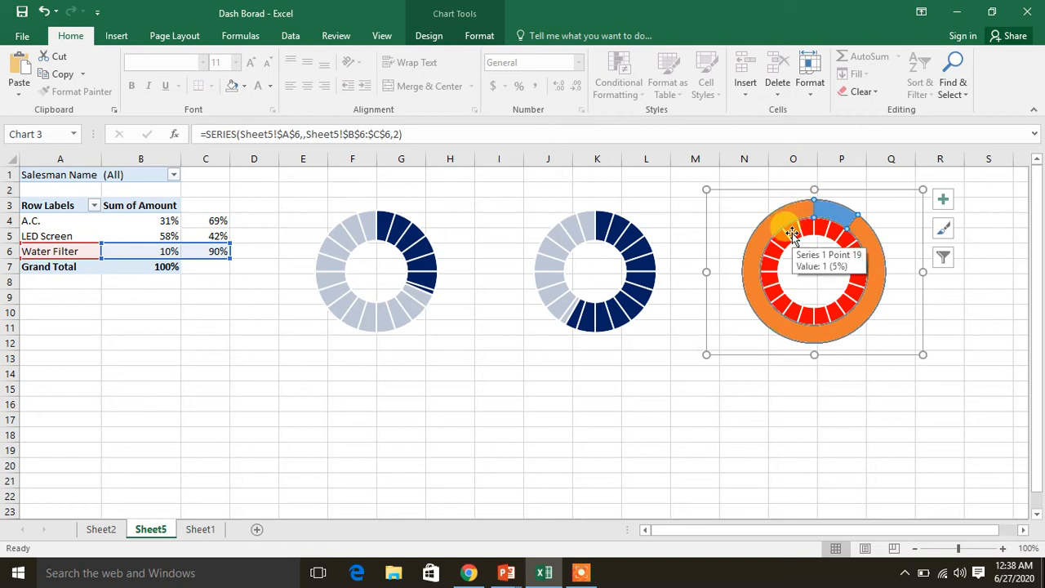
{"action": "right_click", "coordinate": [791, 234]}
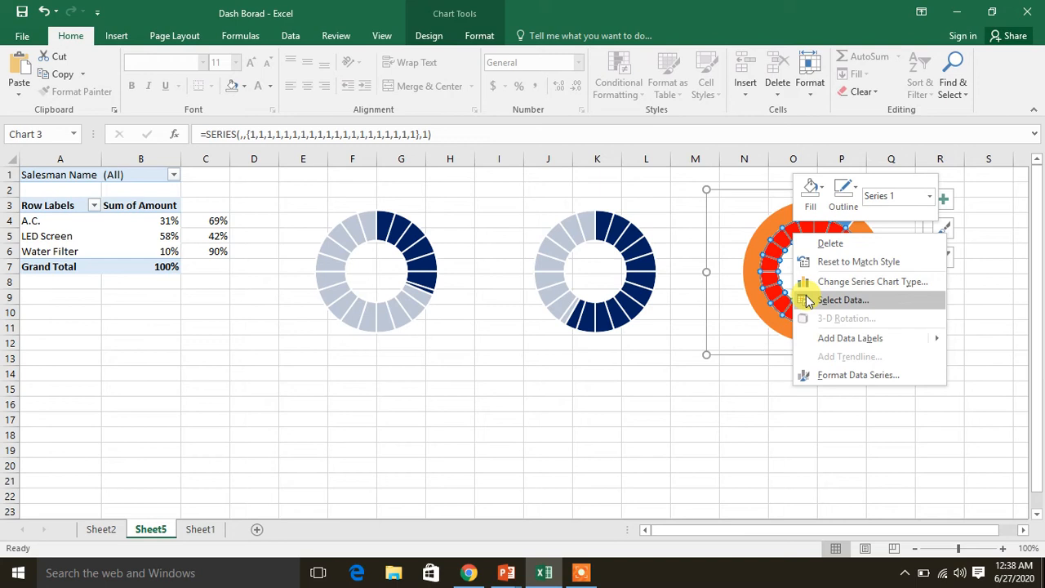
{"action": "left_click", "coordinate": [811, 288]}
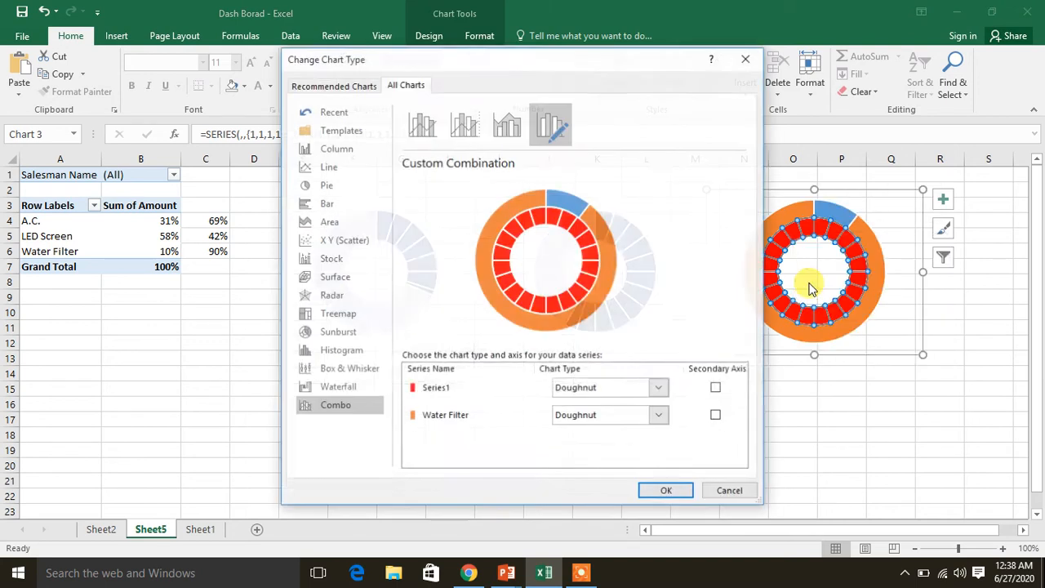
{"action": "left_click", "coordinate": [716, 416]}
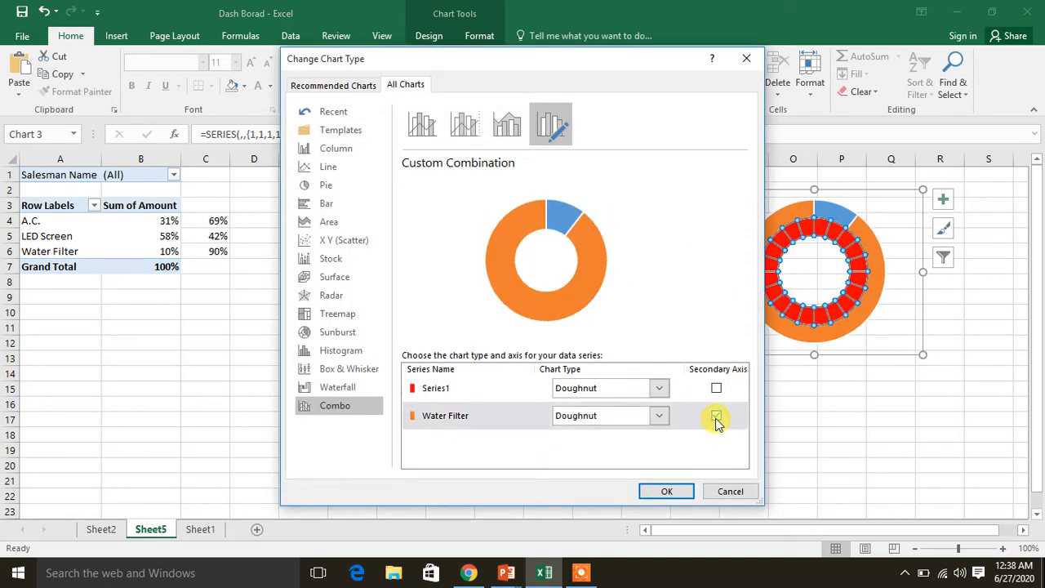
{"action": "left_click", "coordinate": [665, 492]}
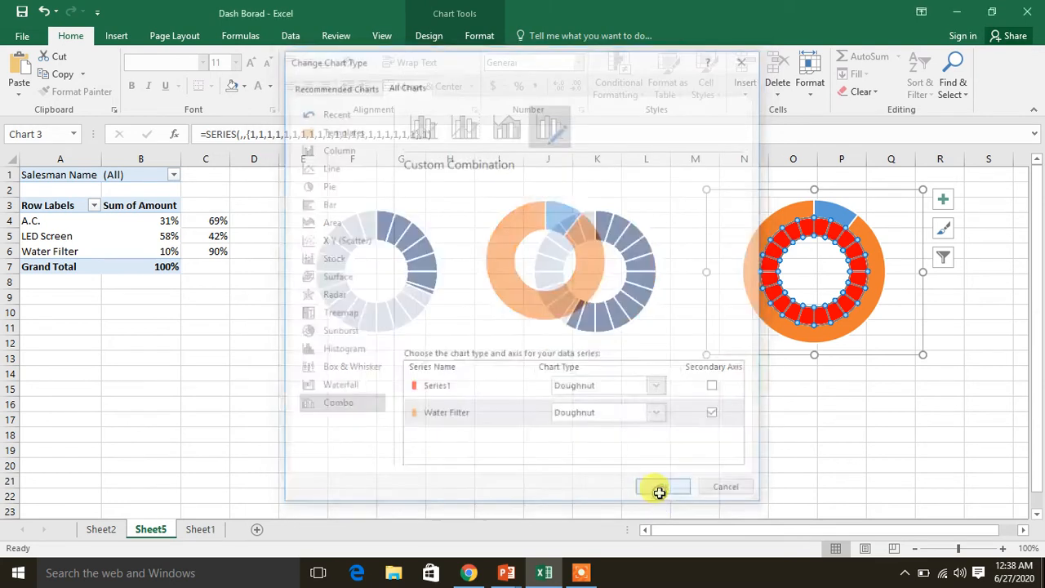
{"action": "left_click", "coordinate": [778, 445]}
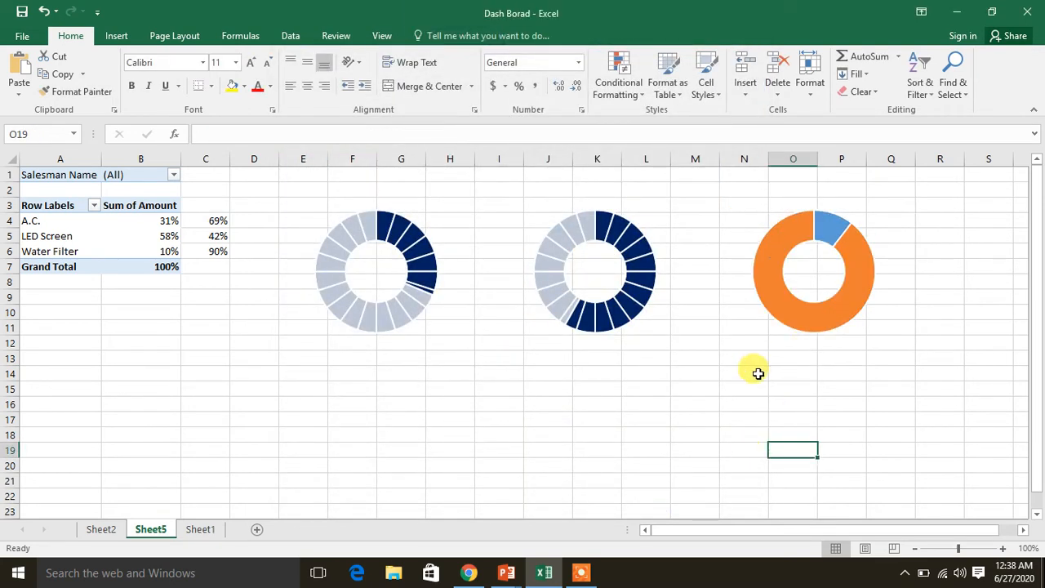
Remove the fill from the smaller, blue Water Filter slice of the third doughnut chart
{"action": "left_click", "coordinate": [824, 231]}
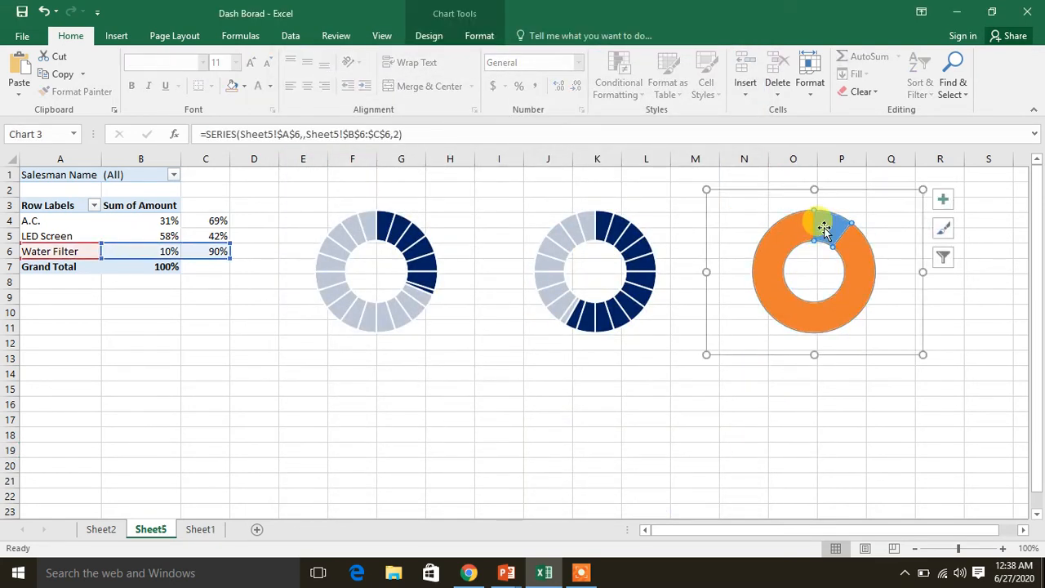
{"action": "double_click", "coordinate": [824, 227]}
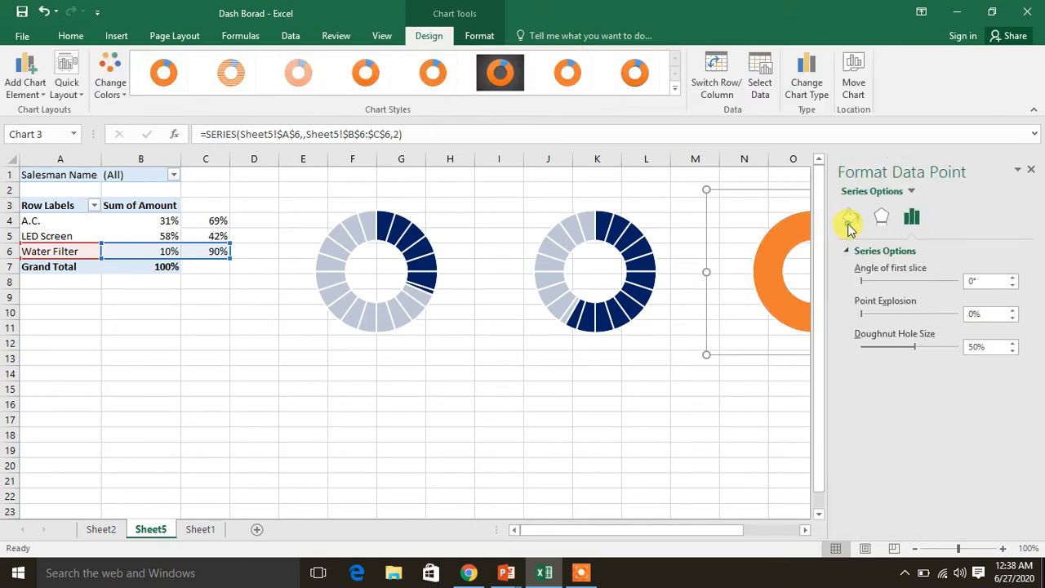
{"action": "left_click", "coordinate": [851, 219]}
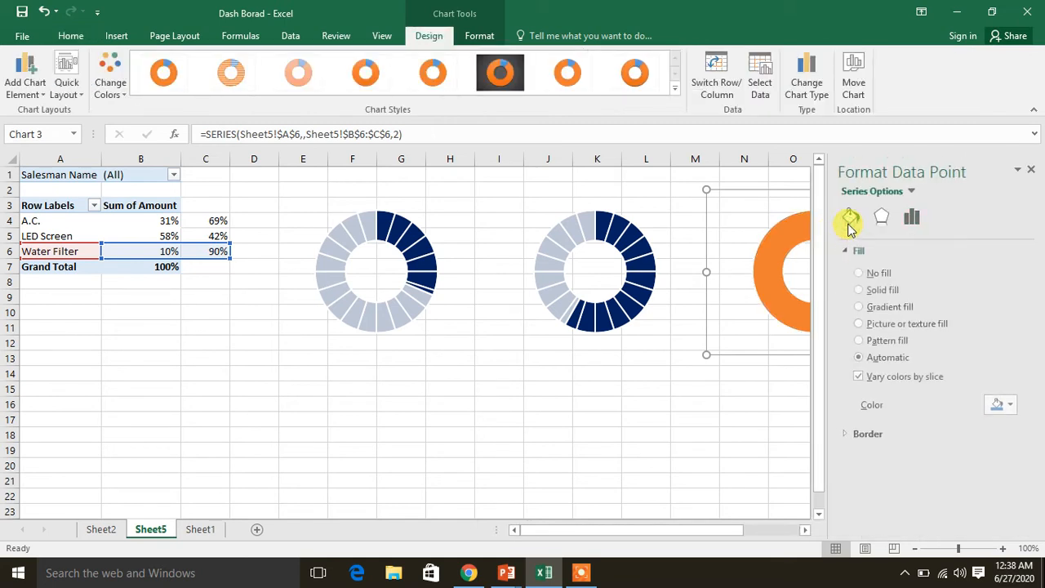
{"action": "left_click", "coordinate": [879, 278]}
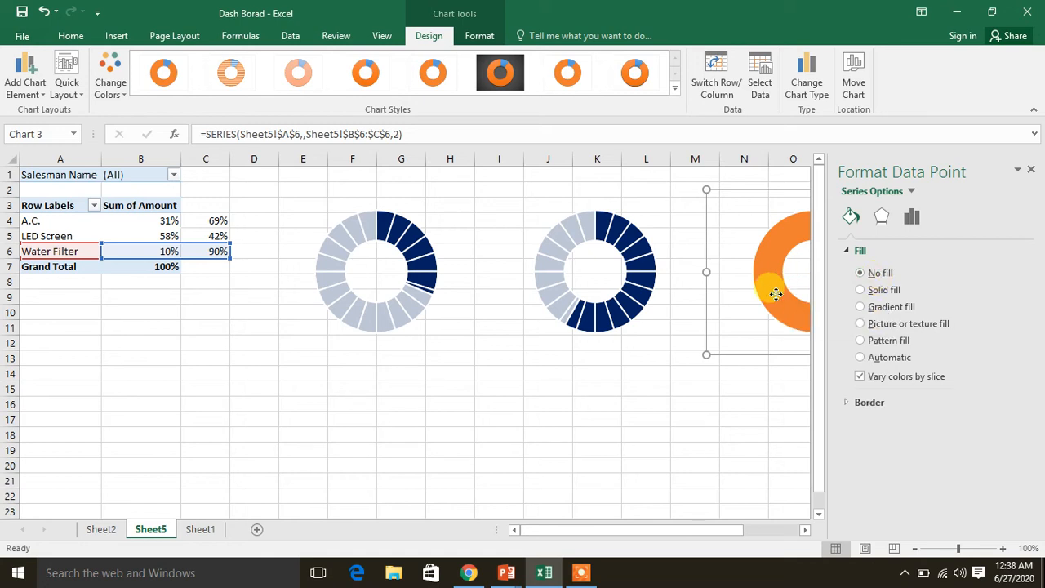
Give the larger, orange Water Filter slice a solid white fill with 25% transparency
{"action": "key", "text": "ctrl+z"}
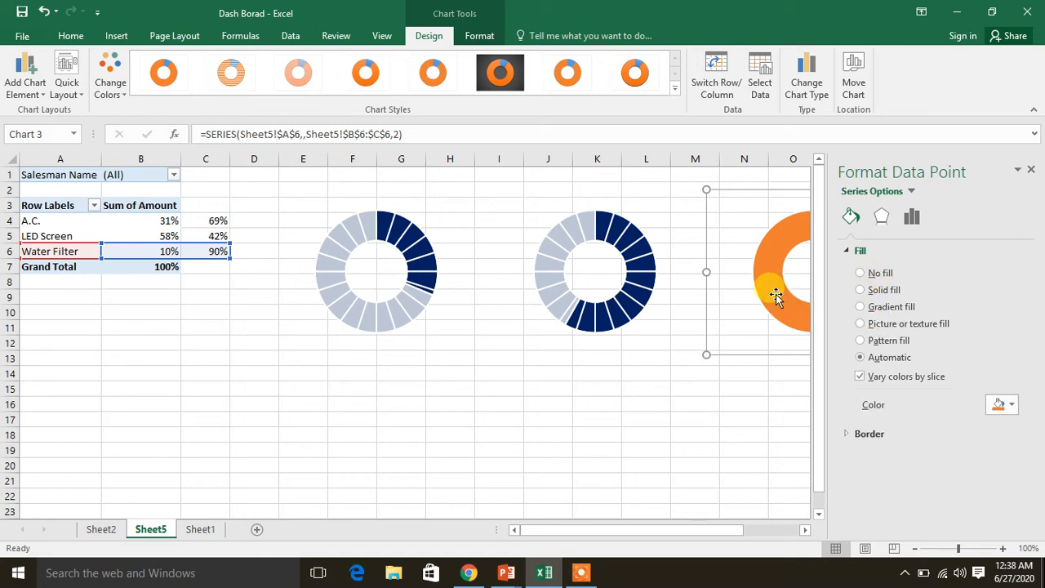
{"action": "left_click", "coordinate": [879, 291]}
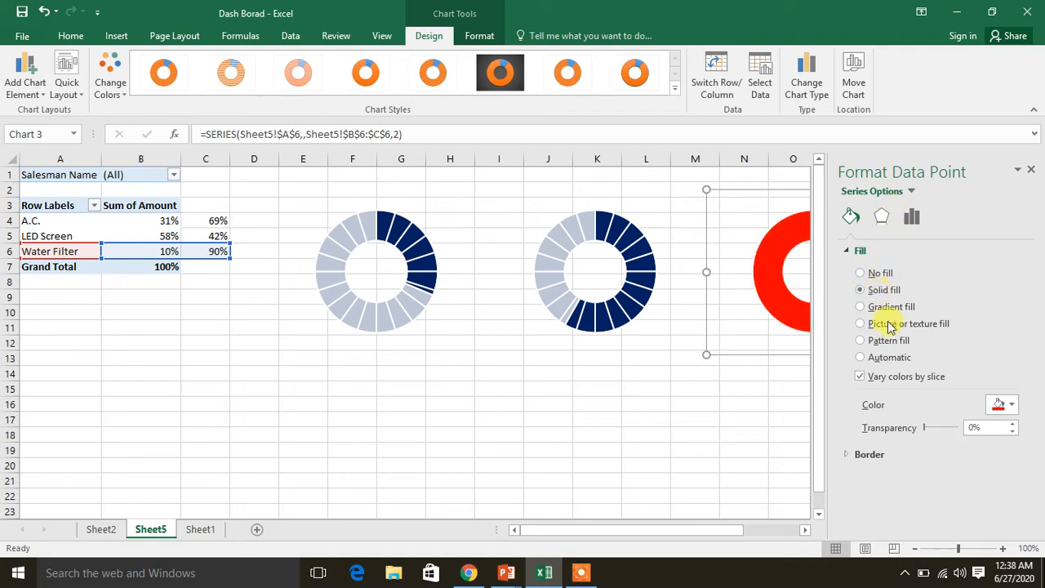
{"action": "left_click", "coordinate": [1010, 407]}
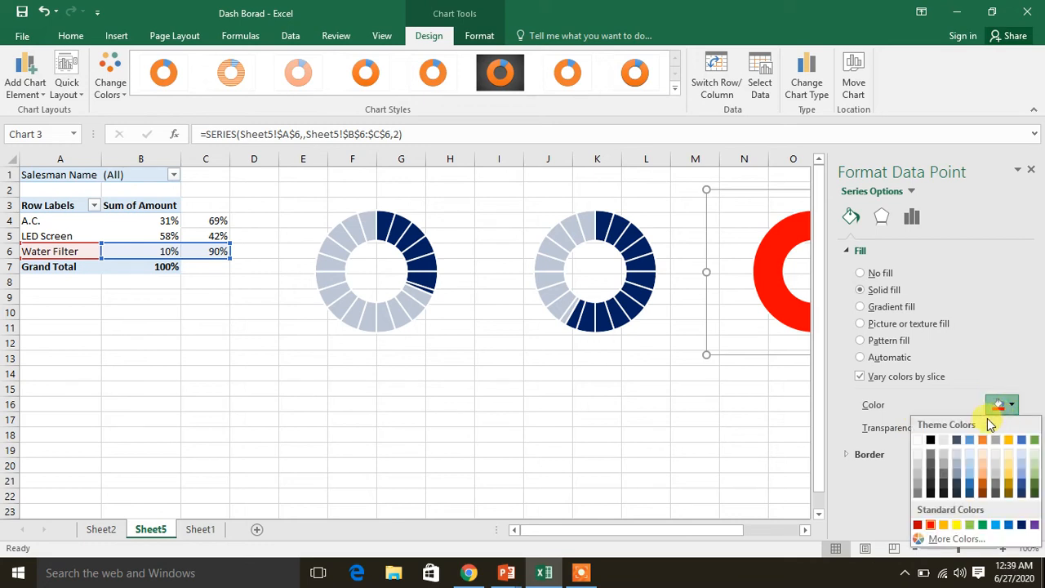
{"action": "left_click", "coordinate": [916, 440]}
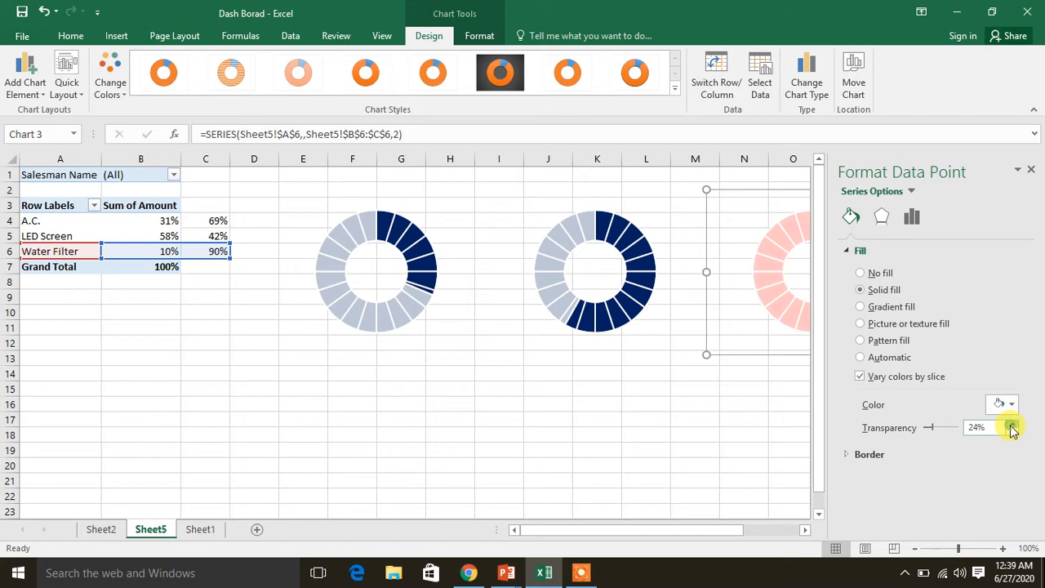
{"action": "left_click", "coordinate": [1031, 172]}
{"action": "left_click", "coordinate": [563, 448]}
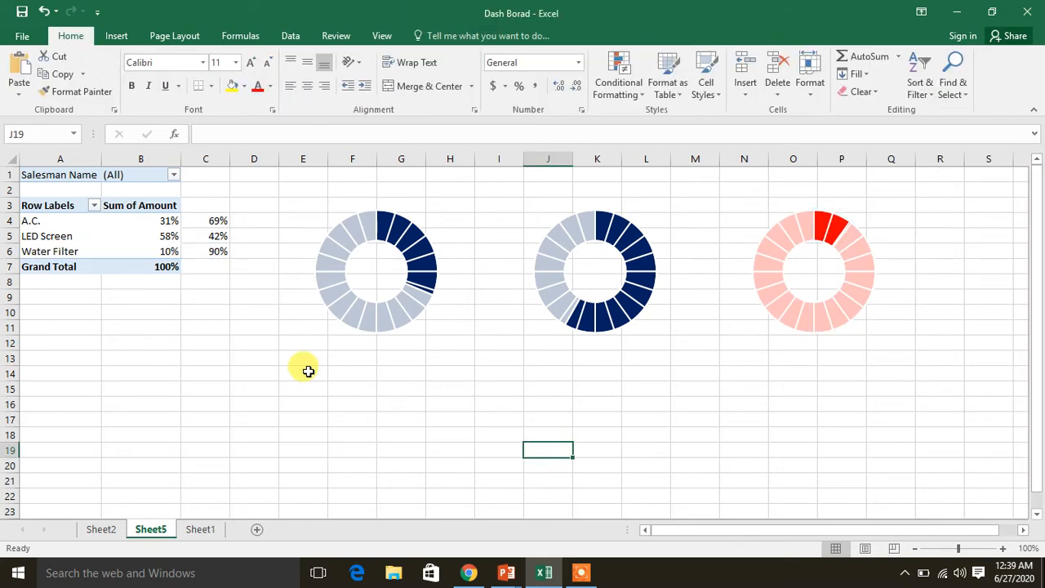
Test the doughnut charts by filtering the PivotTable to the first, third and fourth listed salesmen in turn, and reset the filter to (All)
{"action": "left_click", "coordinate": [174, 175]}
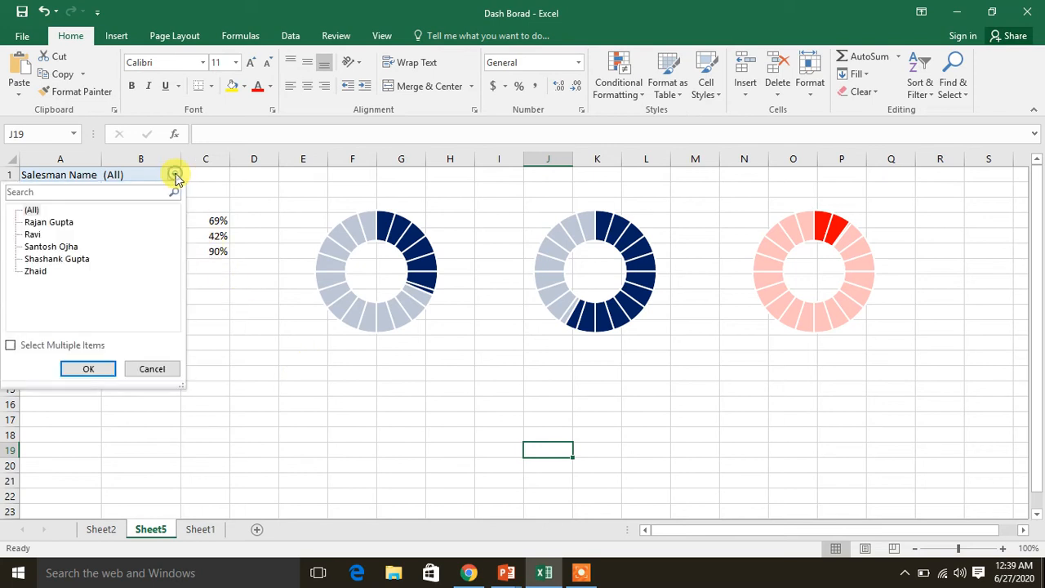
{"action": "left_click", "coordinate": [72, 222]}
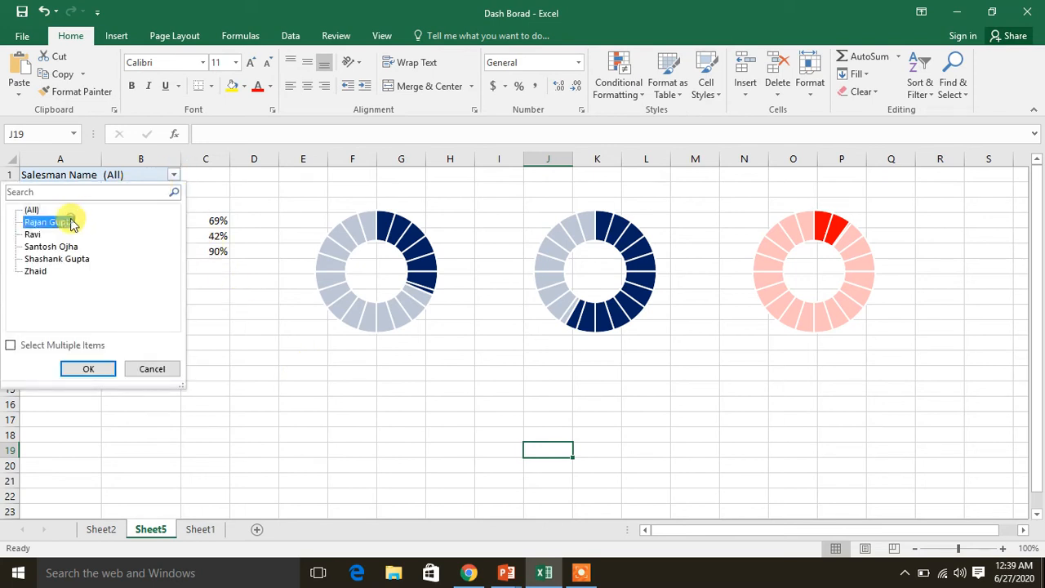
{"action": "left_click", "coordinate": [89, 372]}
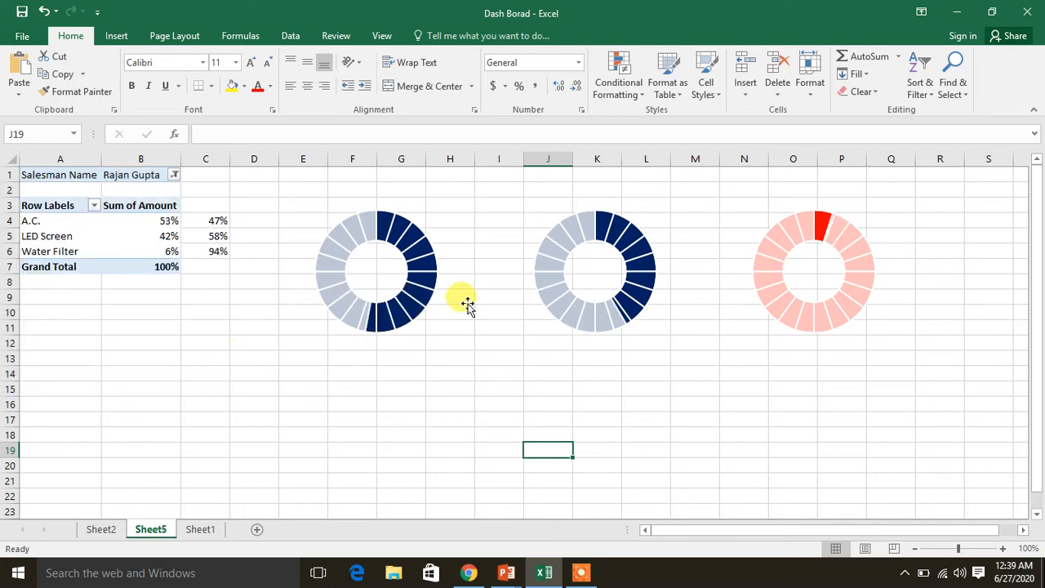
{"action": "left_click", "coordinate": [174, 176]}
{"action": "left_click", "coordinate": [41, 248]}
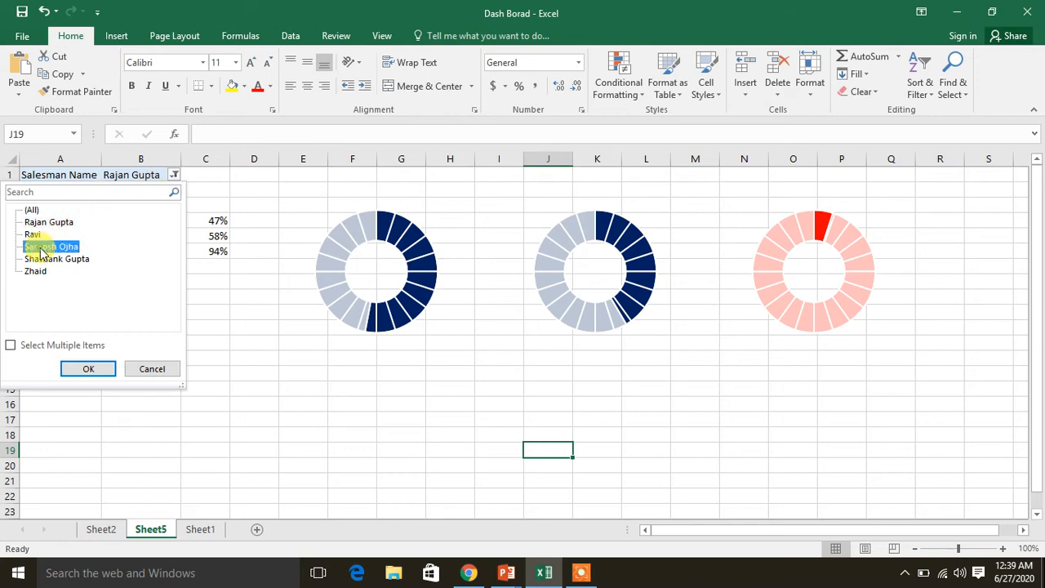
{"action": "left_click", "coordinate": [82, 369]}
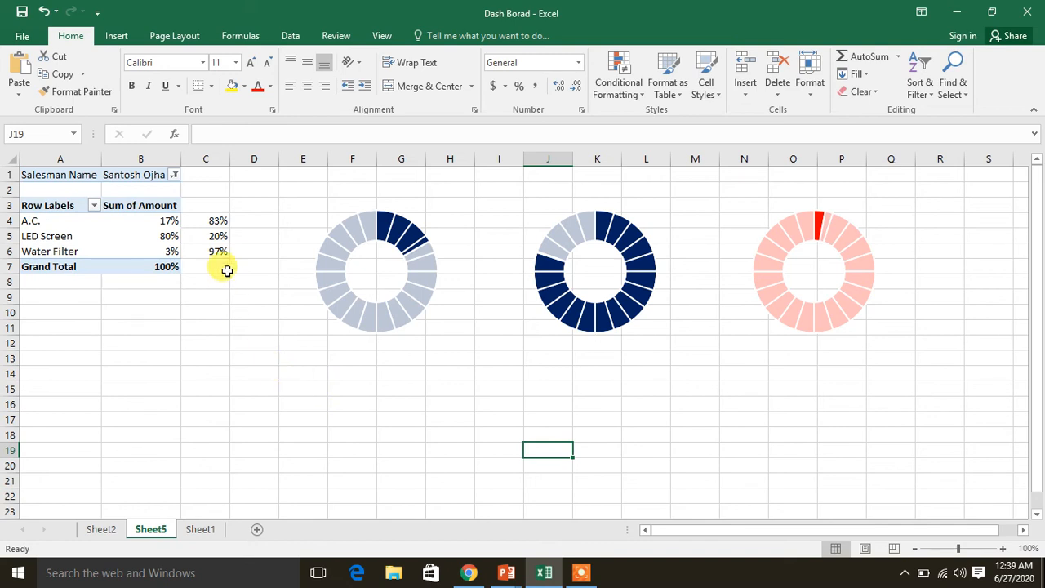
{"action": "left_click", "coordinate": [175, 176]}
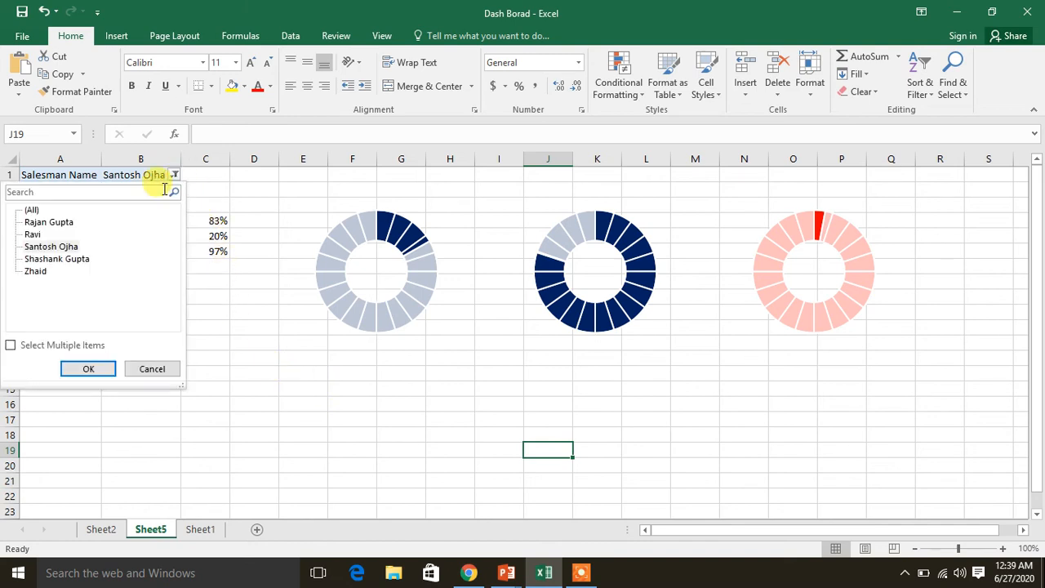
{"action": "left_click", "coordinate": [75, 260]}
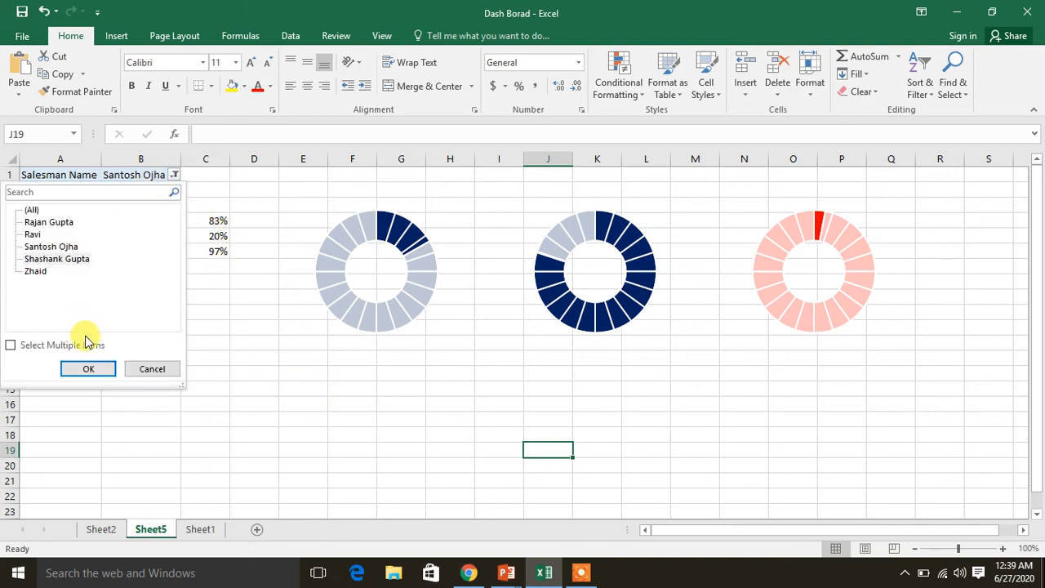
{"action": "left_click", "coordinate": [89, 368]}
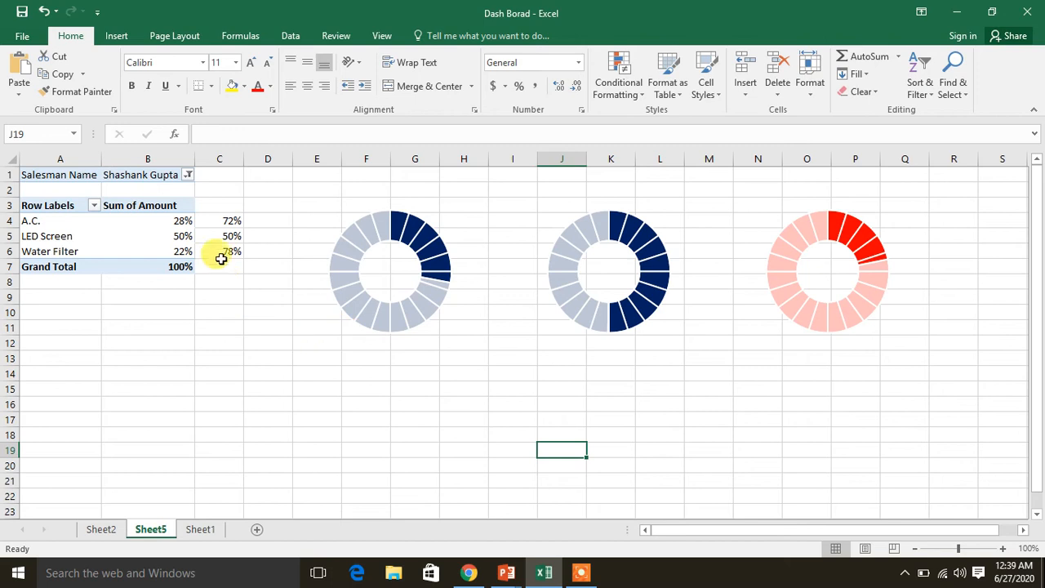
{"action": "left_click", "coordinate": [189, 177]}
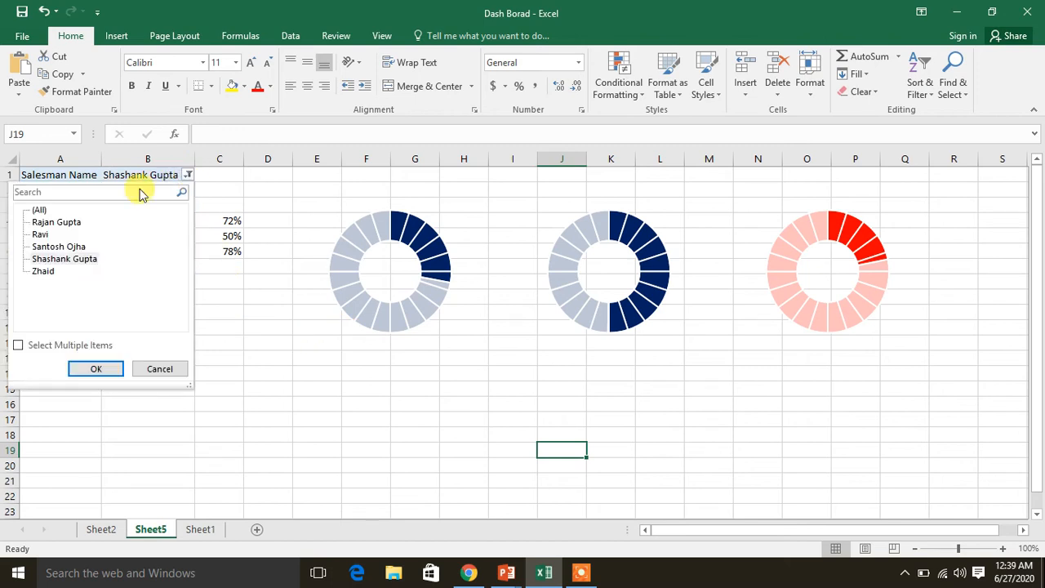
{"action": "left_click", "coordinate": [94, 369]}
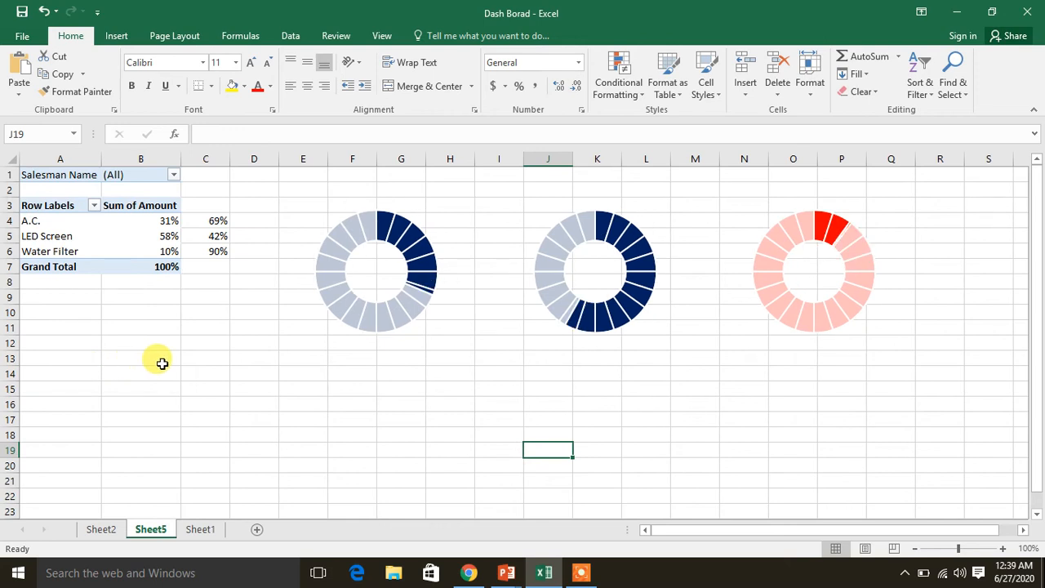
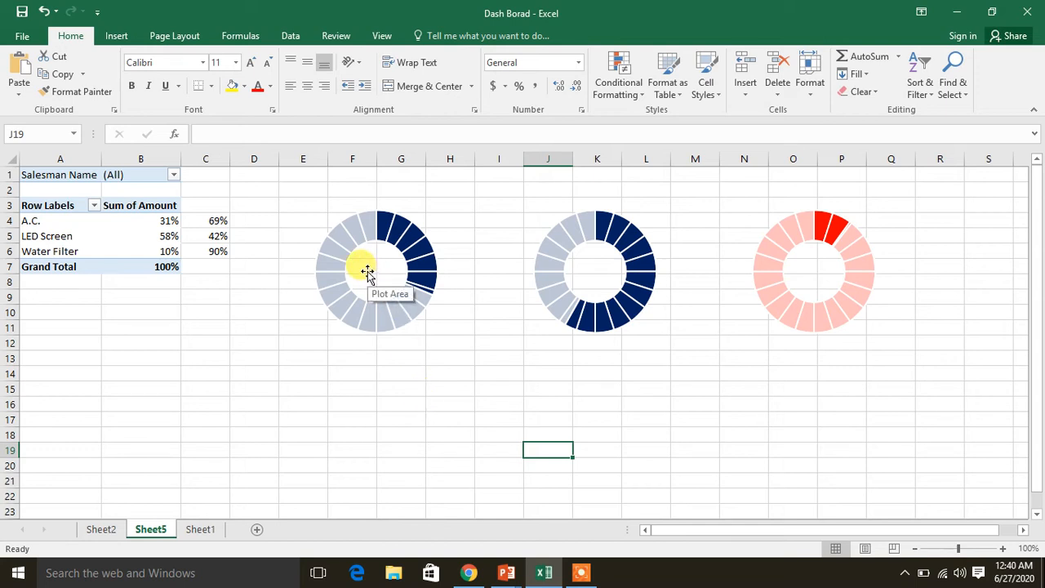
Review the finished example dashboard on Sheet2 and the source sales data on Sheet1, and return to Sheet5
{"action": "left_click", "coordinate": [106, 531]}
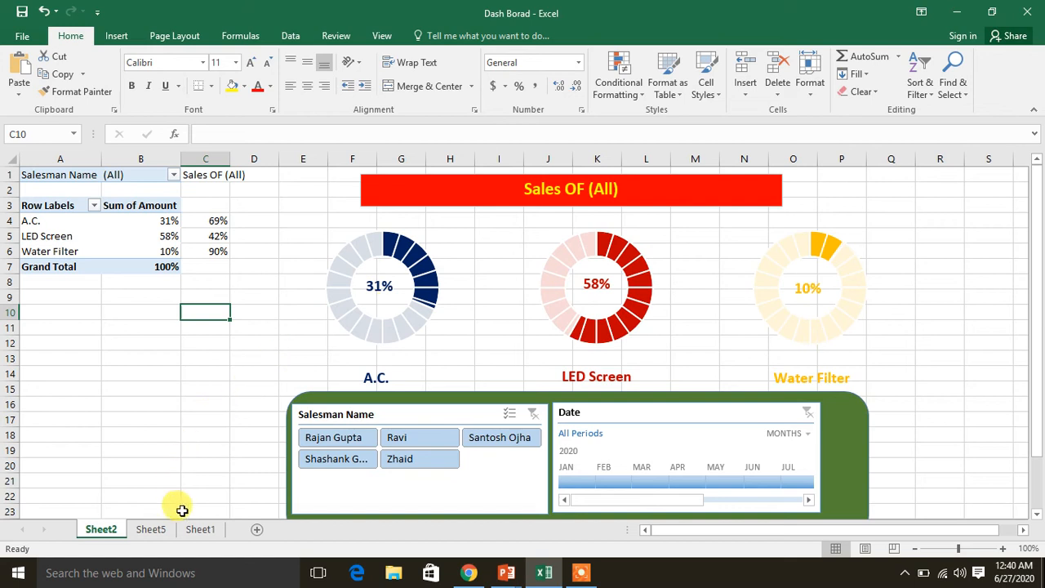
{"action": "left_click", "coordinate": [204, 530]}
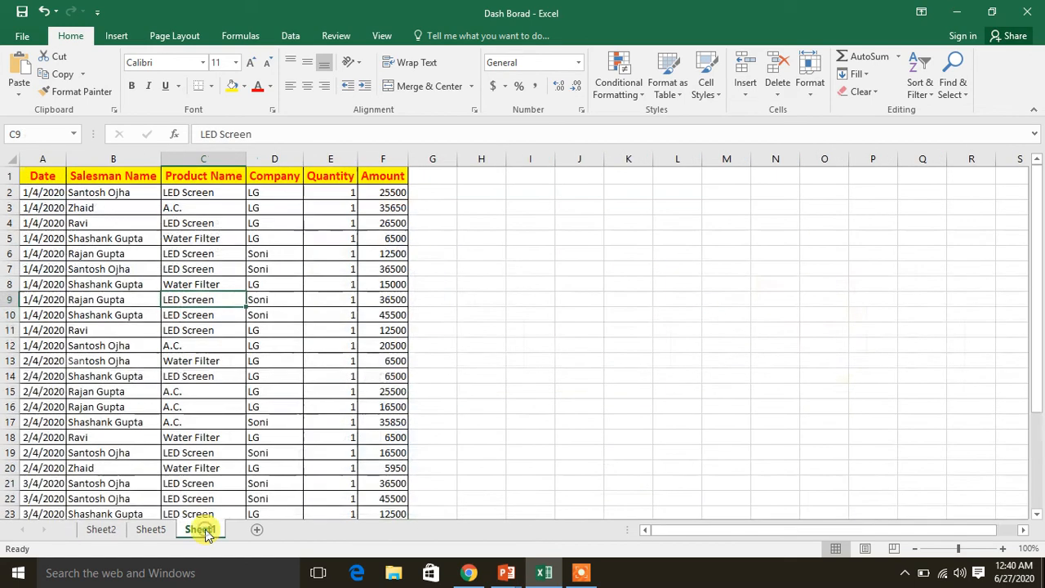
{"action": "left_click", "coordinate": [149, 530]}
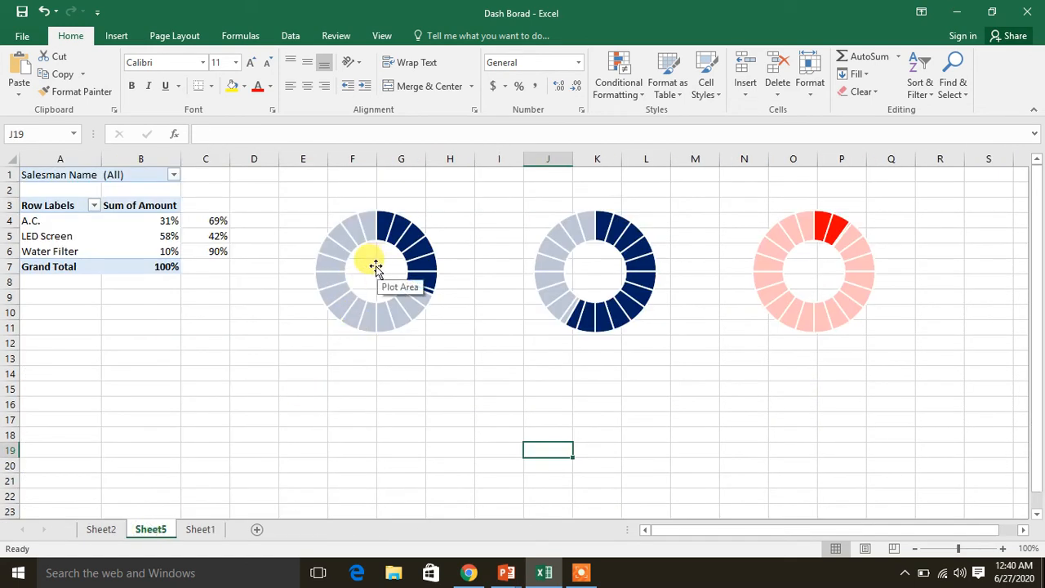
Draw a text box about 1.42" wide and 0.57" high below the first doughnut chart
{"action": "left_click", "coordinate": [114, 35]}
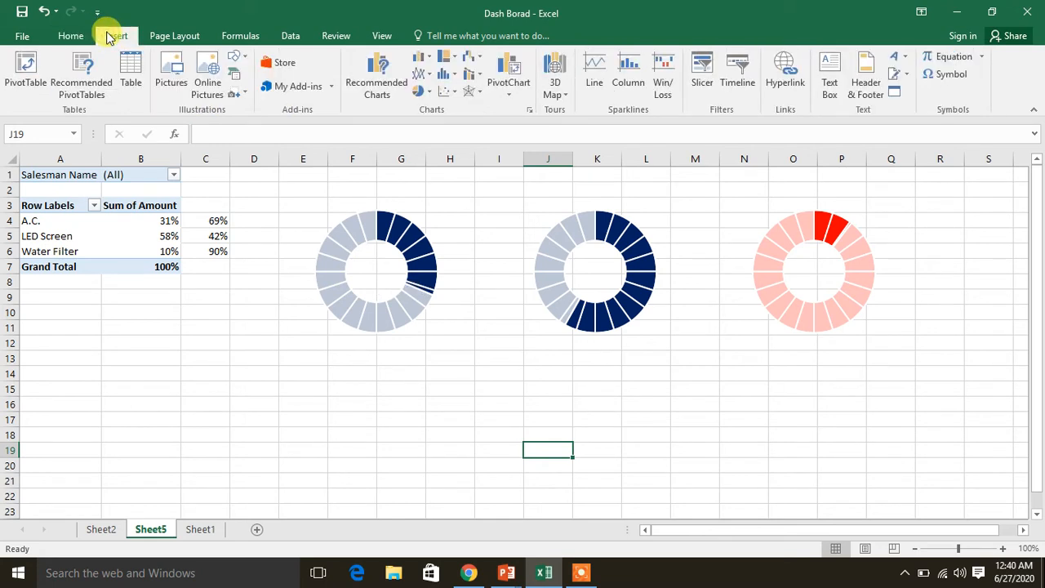
{"action": "left_click", "coordinate": [829, 77]}
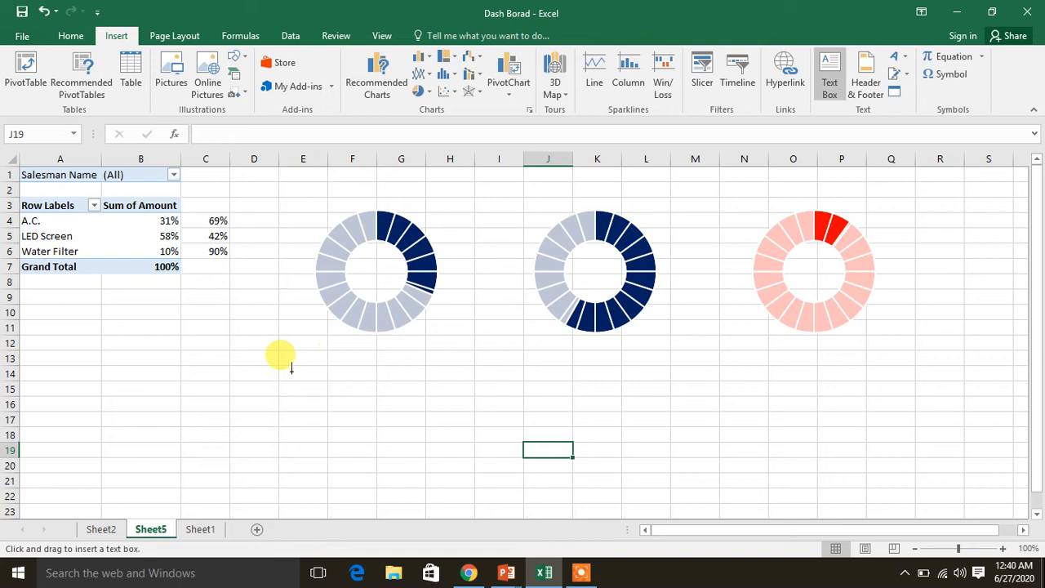
{"action": "left_click_drag", "start_coordinate": [290, 370], "coordinate": [395, 413]}
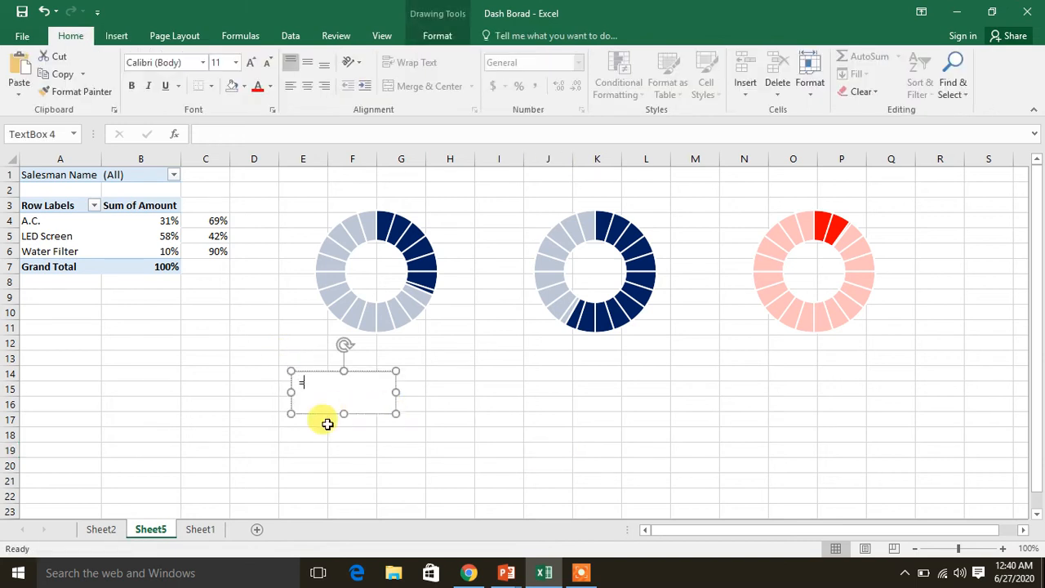
Try to enter the cell reference =b4 as text directly inside the new text box
{"action": "left_click", "coordinate": [157, 220]}
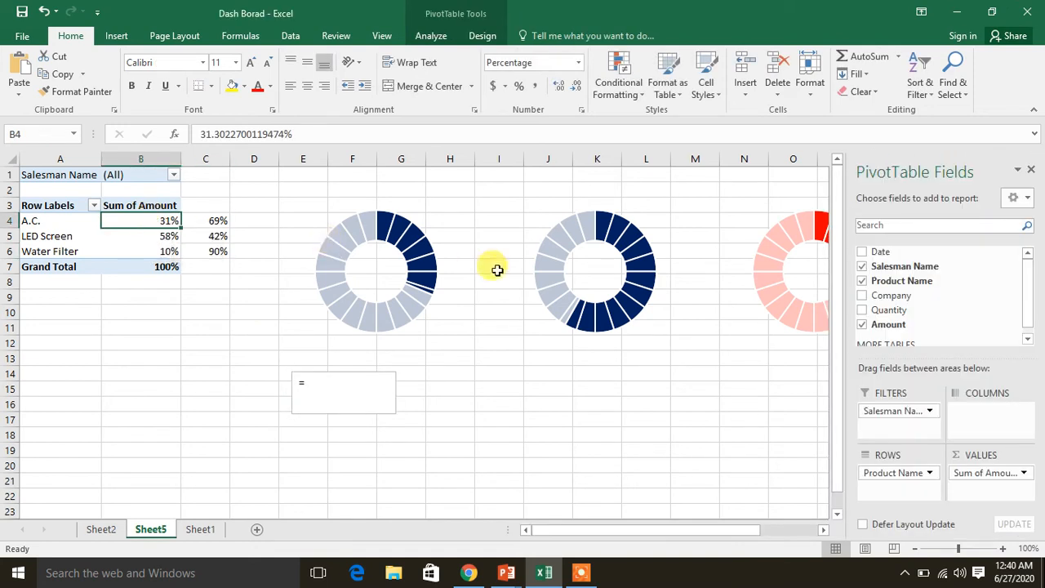
{"action": "left_click", "coordinate": [1031, 169]}
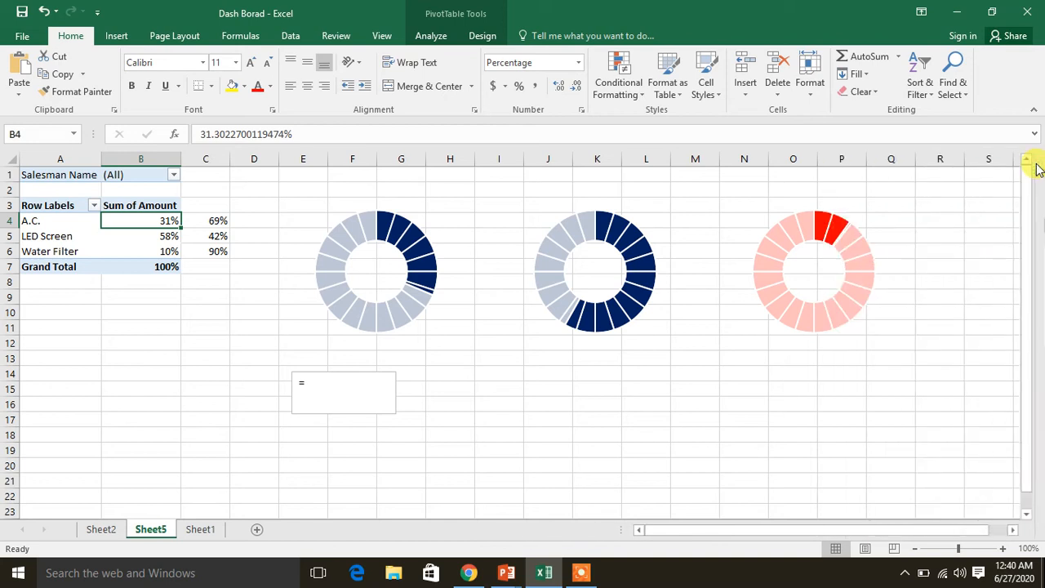
{"action": "left_click", "coordinate": [340, 385]}
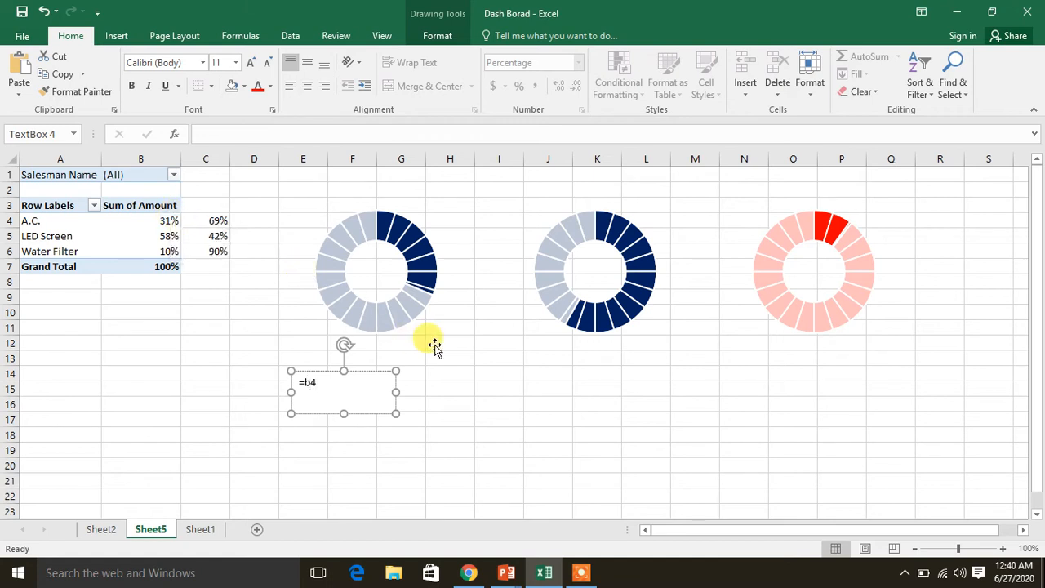
{"action": "left_click", "coordinate": [438, 373]}
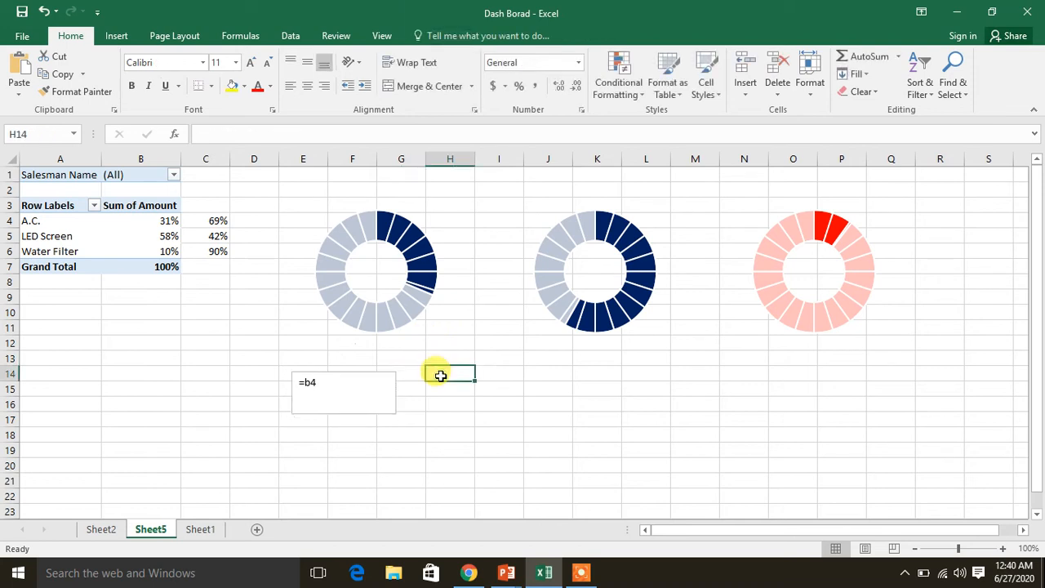
{"action": "left_click", "coordinate": [334, 384]}
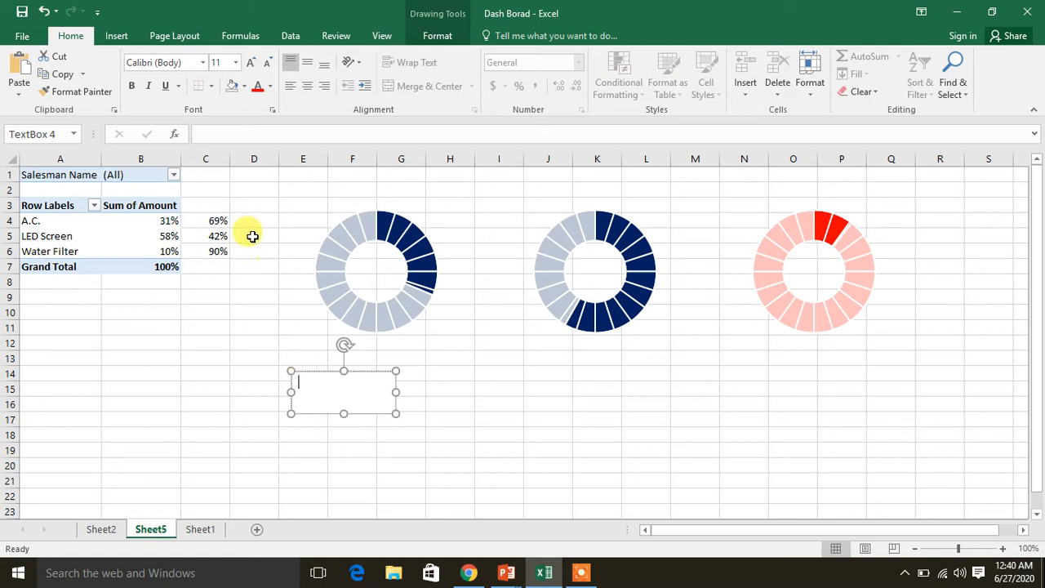
Link the empty text box below the first doughnut to the A.C. percentage with the formula =B4
{"action": "left_click", "coordinate": [228, 132]}
{"action": "type", "text": "=b4"}
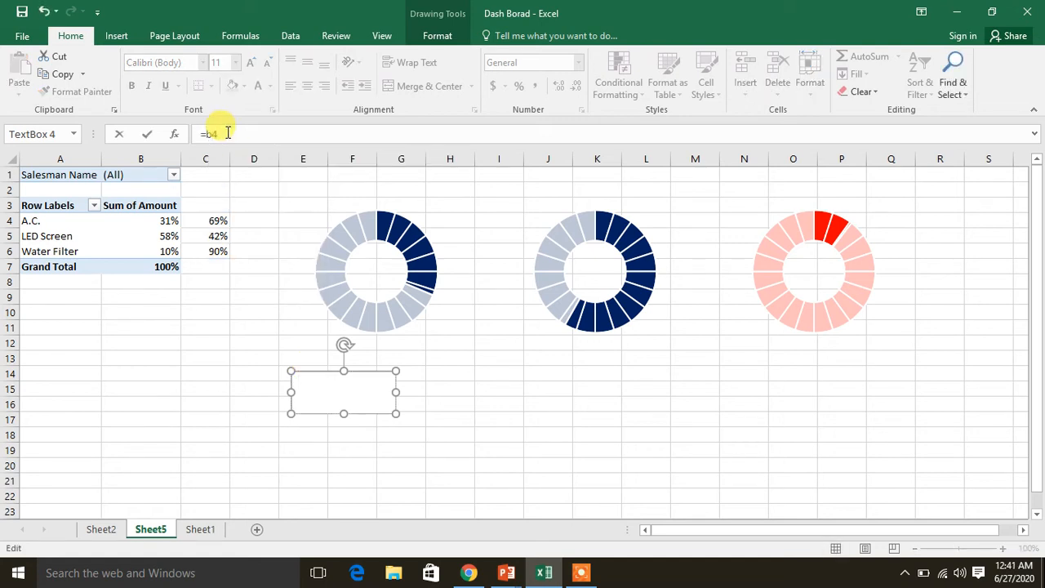
{"action": "key", "text": "Return"}
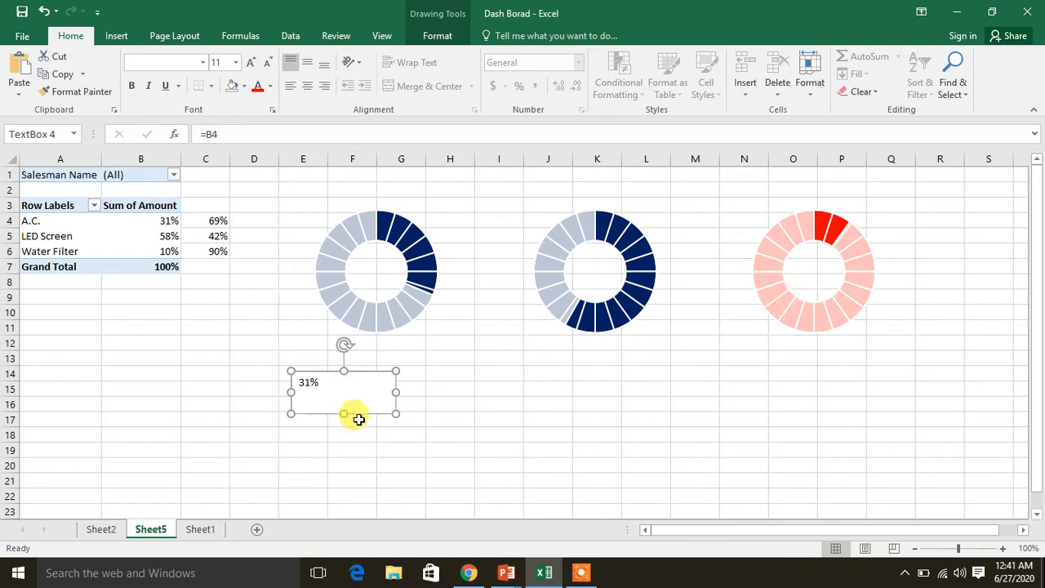
{"action": "left_click", "coordinate": [462, 423]}
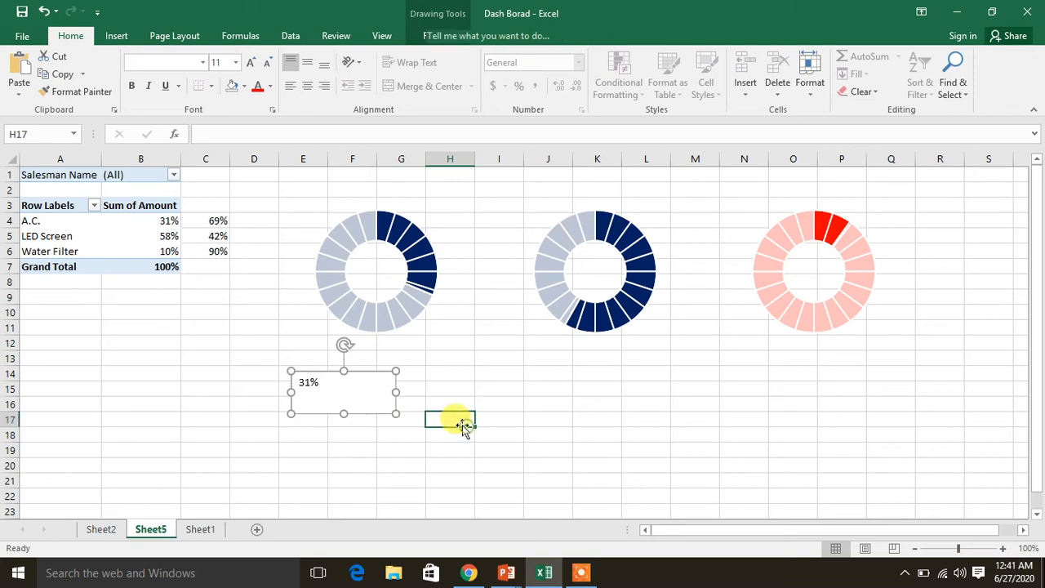
Paste a copy of the A.C. percentage text box around cell H21 and link it to the LED Screen percentage with =B5
{"action": "left_click", "coordinate": [361, 415]}
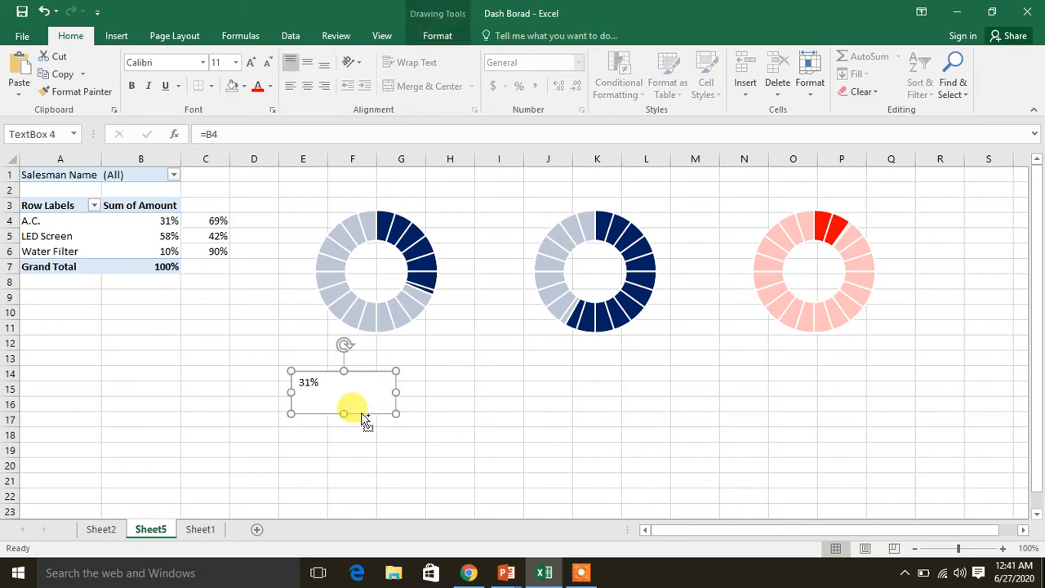
{"action": "left_click", "coordinate": [439, 481]}
{"action": "key", "text": "ctrl+v"}
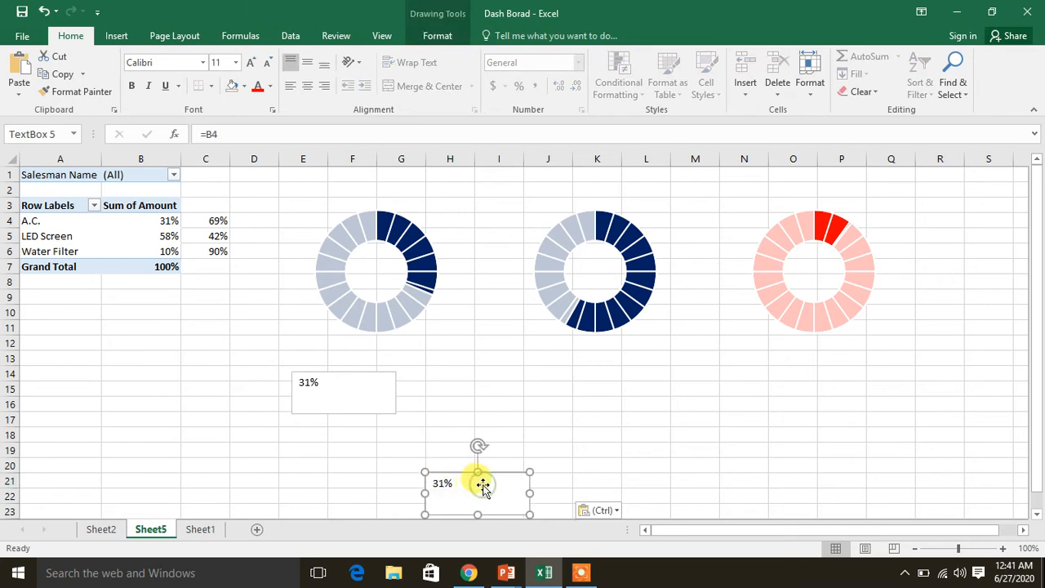
{"action": "left_click", "coordinate": [248, 135]}
{"action": "key", "text": "BackSpace"}
{"action": "type", "text": "5"}
{"action": "key", "text": "Return"}
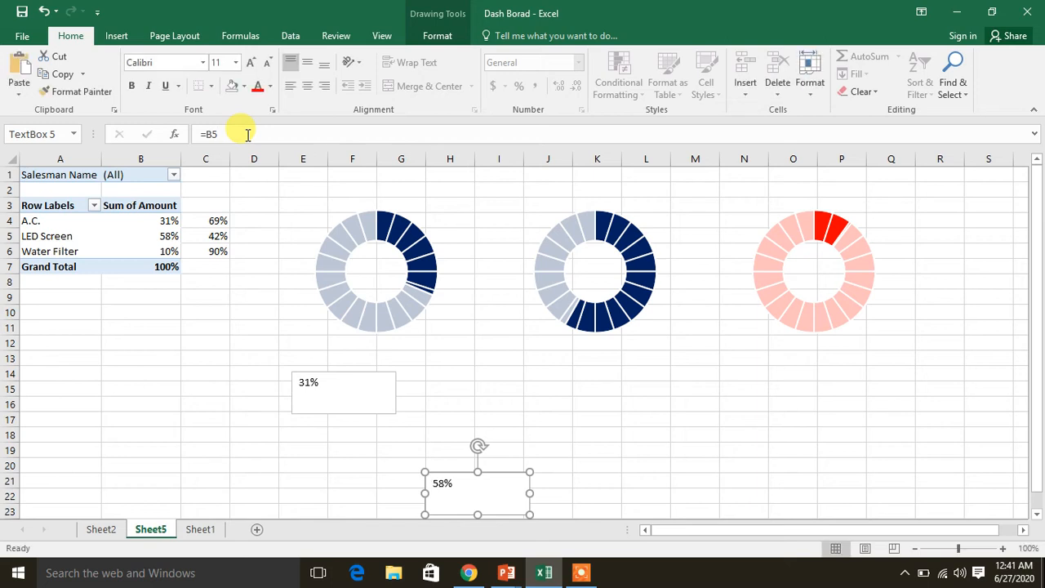
Paste another copy of the text box at cell K16 and link it to the Water Filter percentage with =B6
{"action": "left_click", "coordinate": [595, 405]}
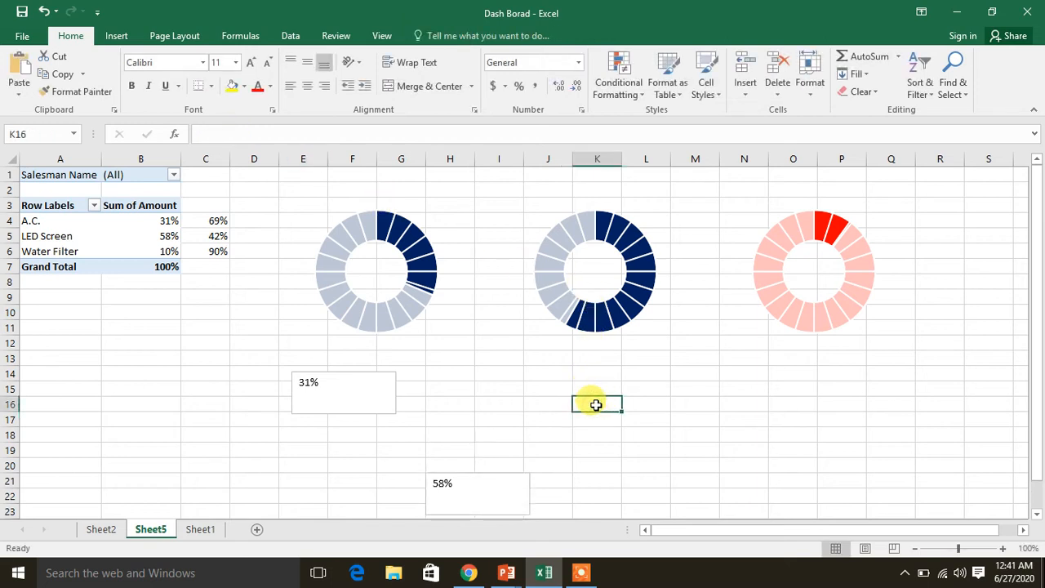
{"action": "key", "text": "ctrl+v"}
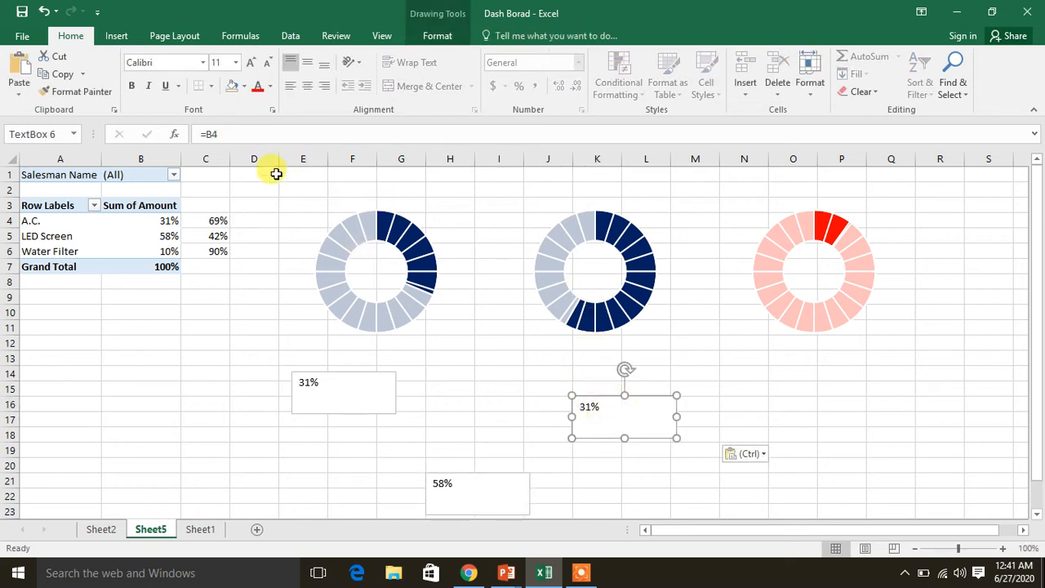
{"action": "left_click", "coordinate": [243, 138]}
{"action": "key", "text": "BackSpace"}
{"action": "type", "text": "6"}
{"action": "key", "text": "Return"}
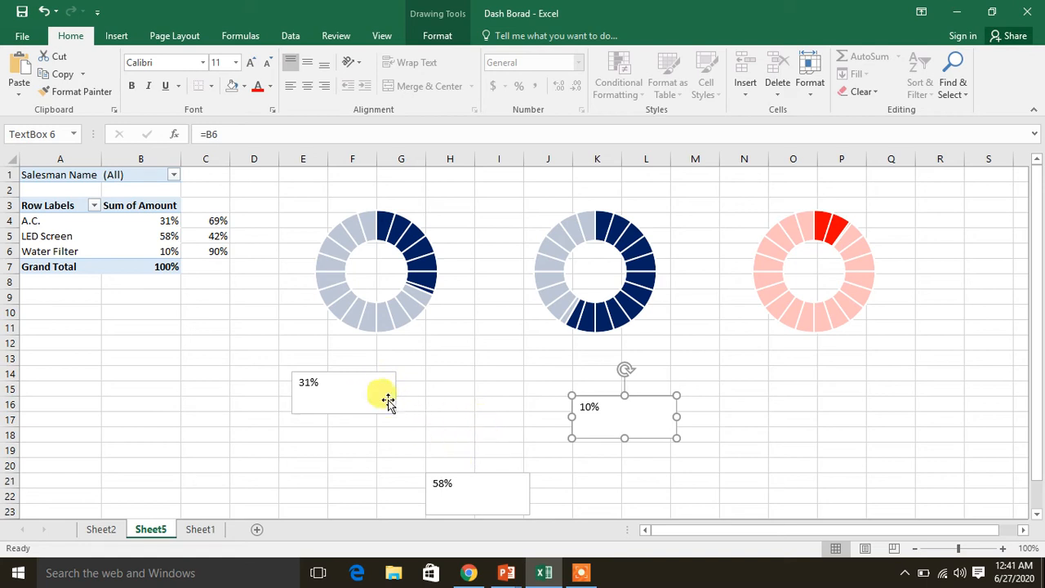
Format the text of all three percentage text boxes together as centered, size 15, bold and red
{"action": "left_click", "coordinate": [371, 374]}
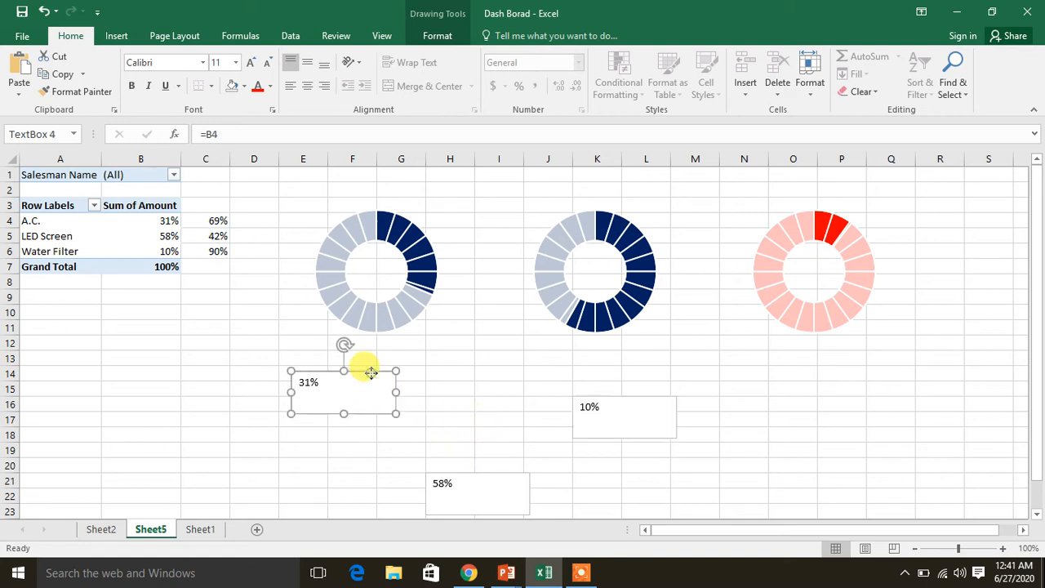
{"action": "left_click", "coordinate": [468, 476], "text": "ctrl"}
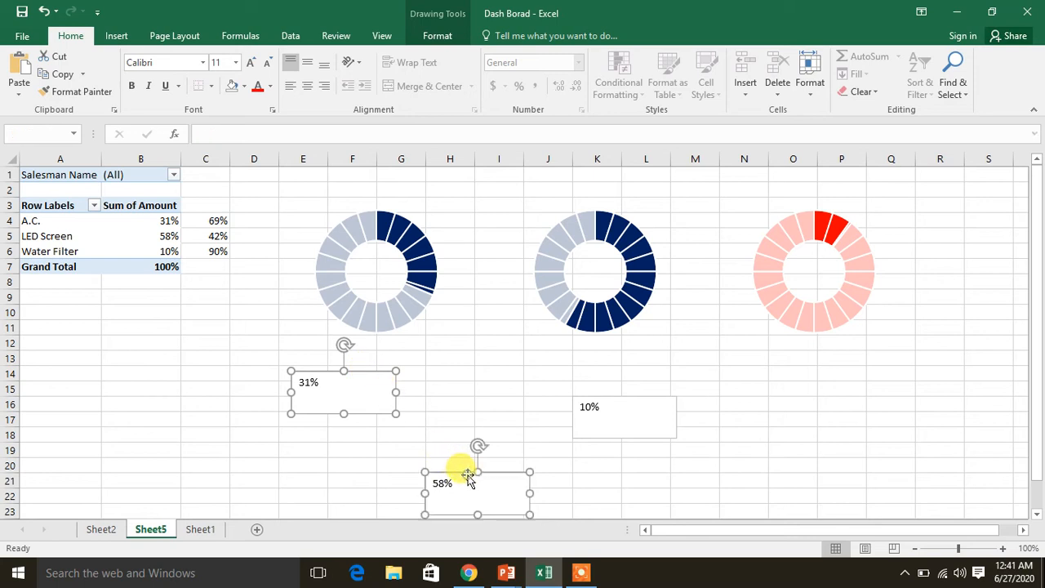
{"action": "left_click", "coordinate": [607, 399], "text": "ctrl"}
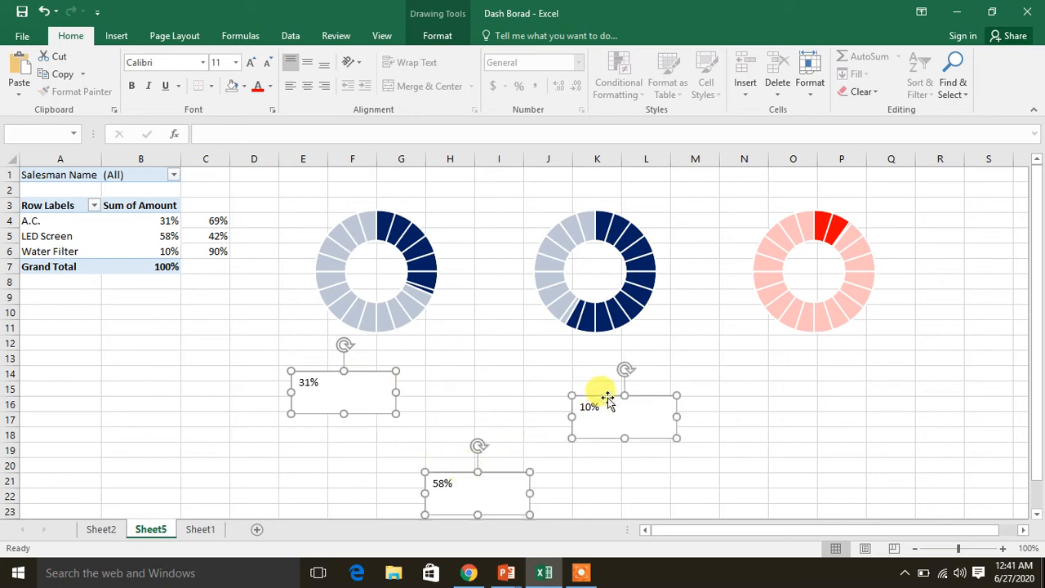
{"action": "left_click", "coordinate": [308, 87]}
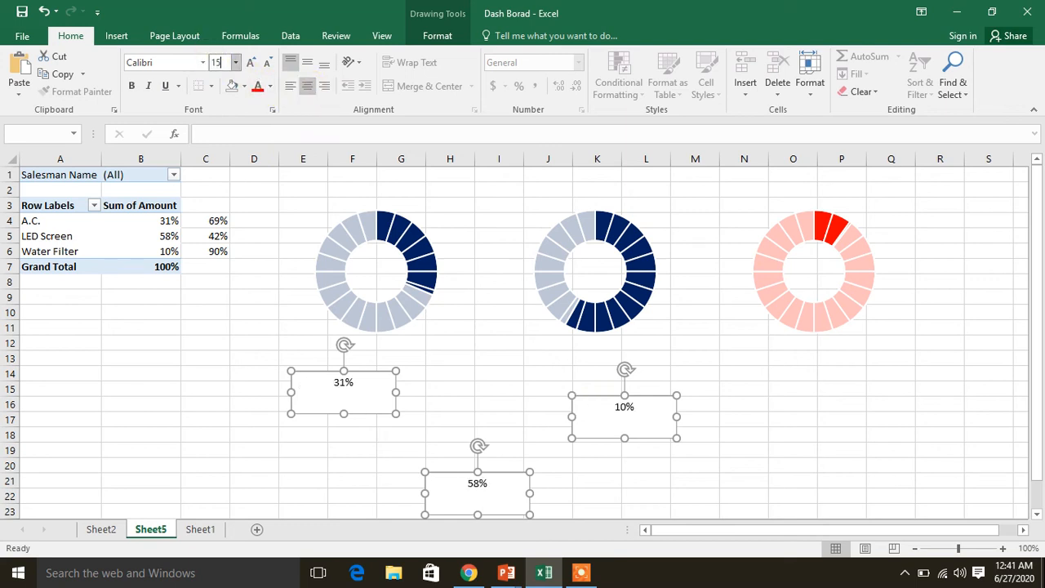
{"action": "key", "text": "Return"}
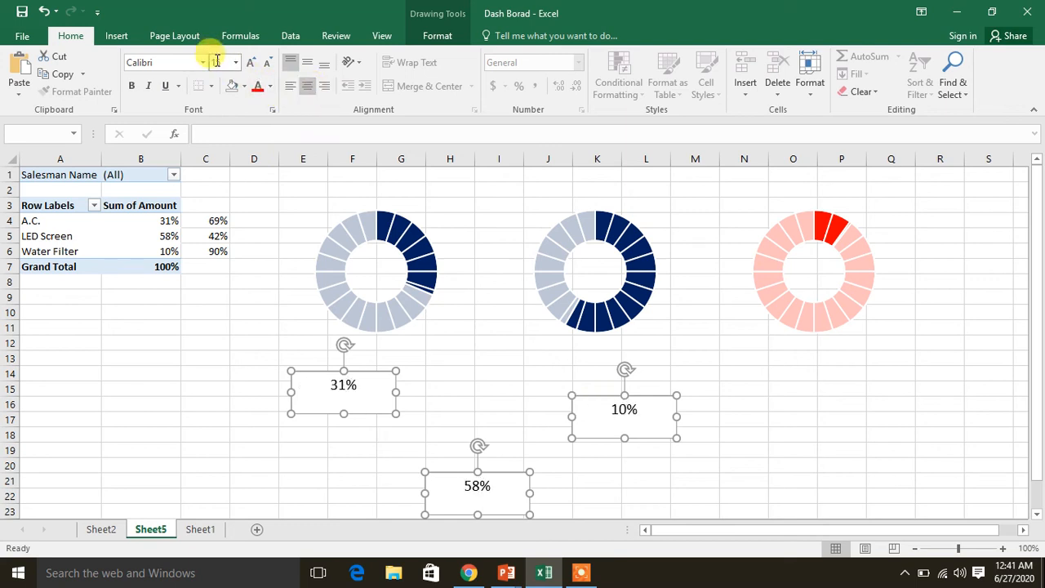
{"action": "left_click", "coordinate": [131, 88]}
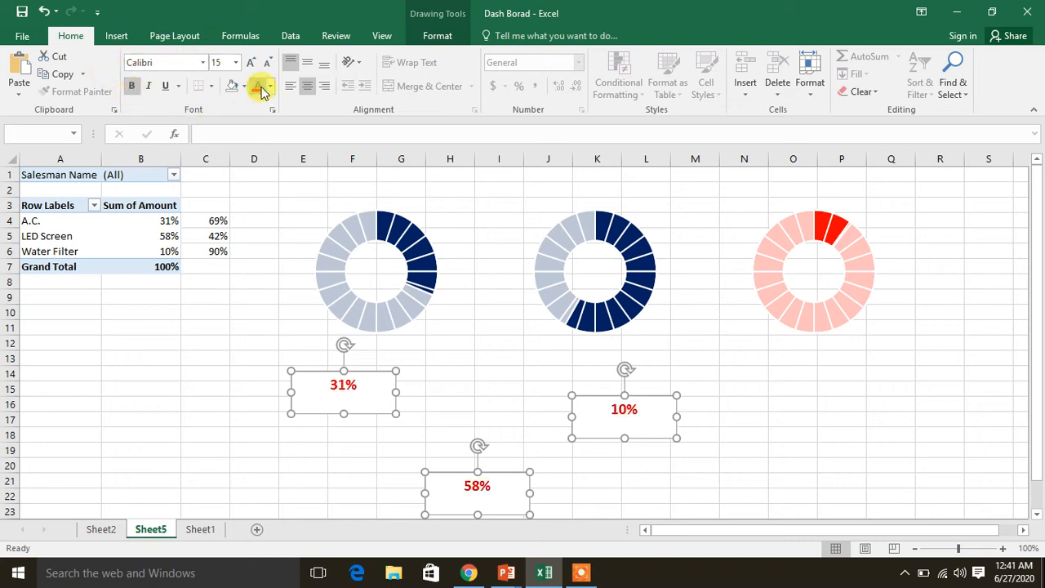
Remove the shape fill and the outline from all three percentage text boxes
{"action": "left_click", "coordinate": [445, 36]}
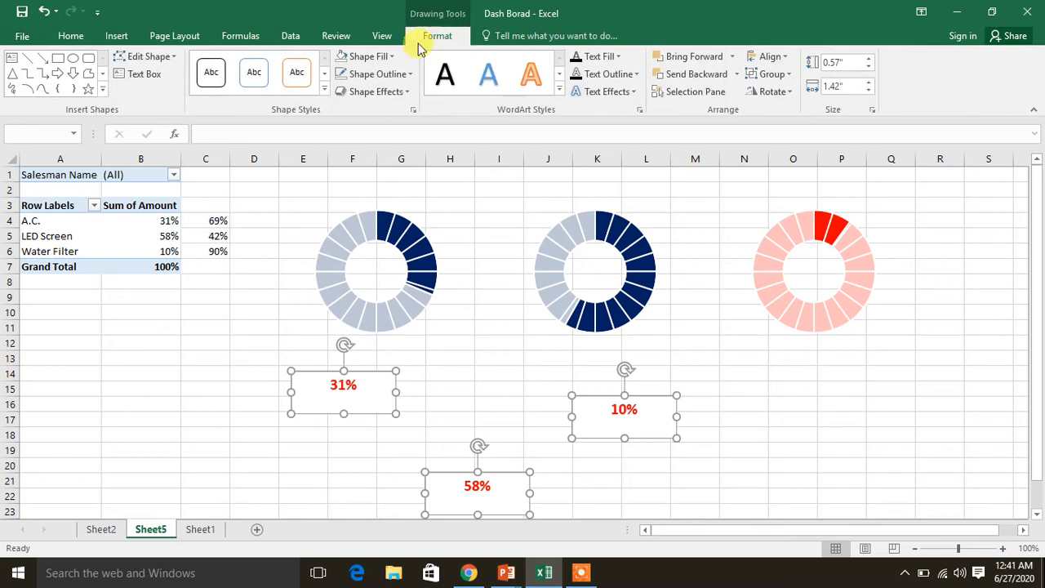
{"action": "left_click", "coordinate": [390, 56]}
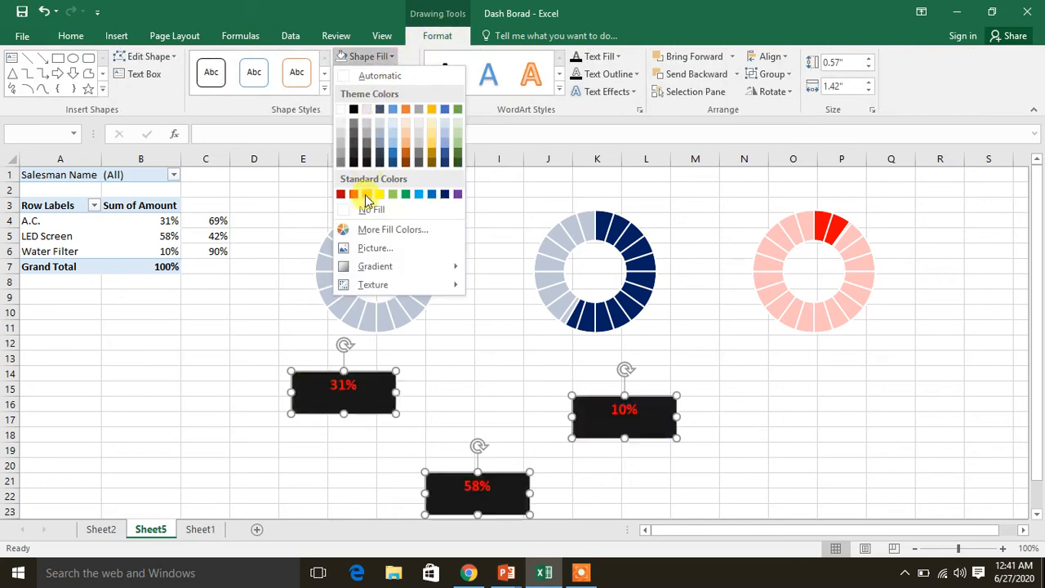
{"action": "left_click", "coordinate": [367, 209]}
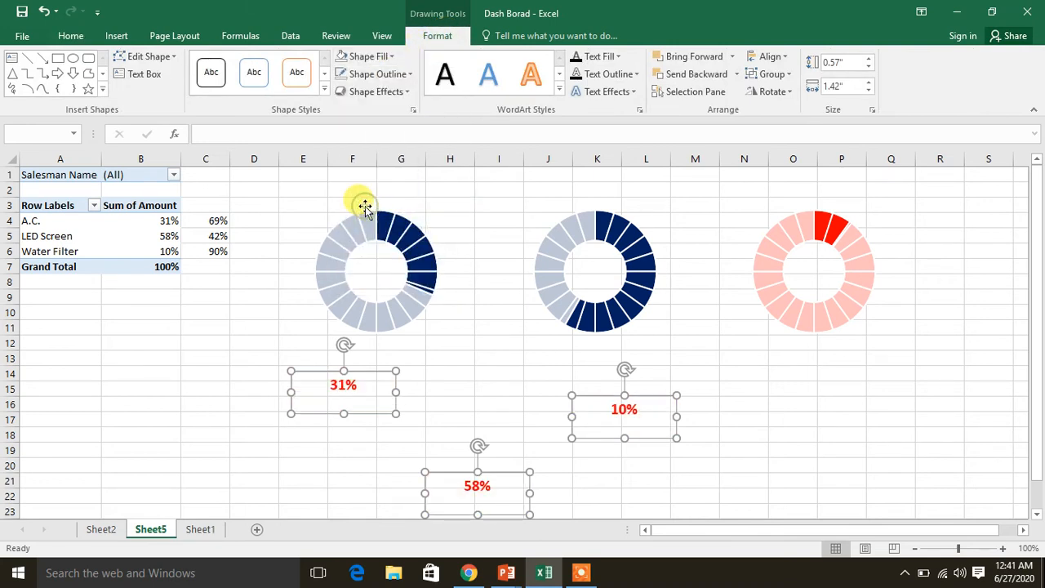
{"action": "left_click", "coordinate": [402, 74]}
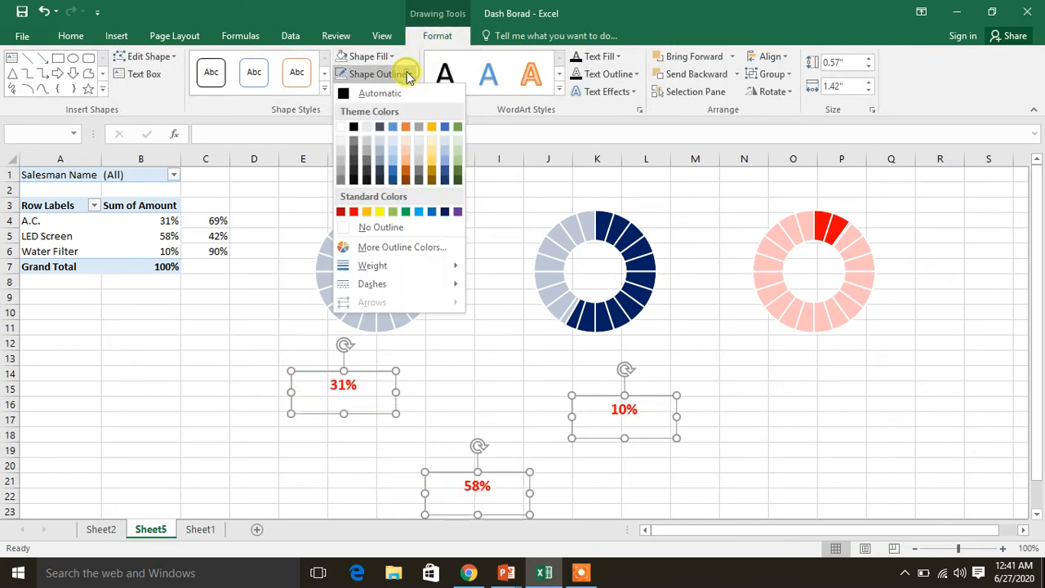
{"action": "left_click", "coordinate": [382, 228]}
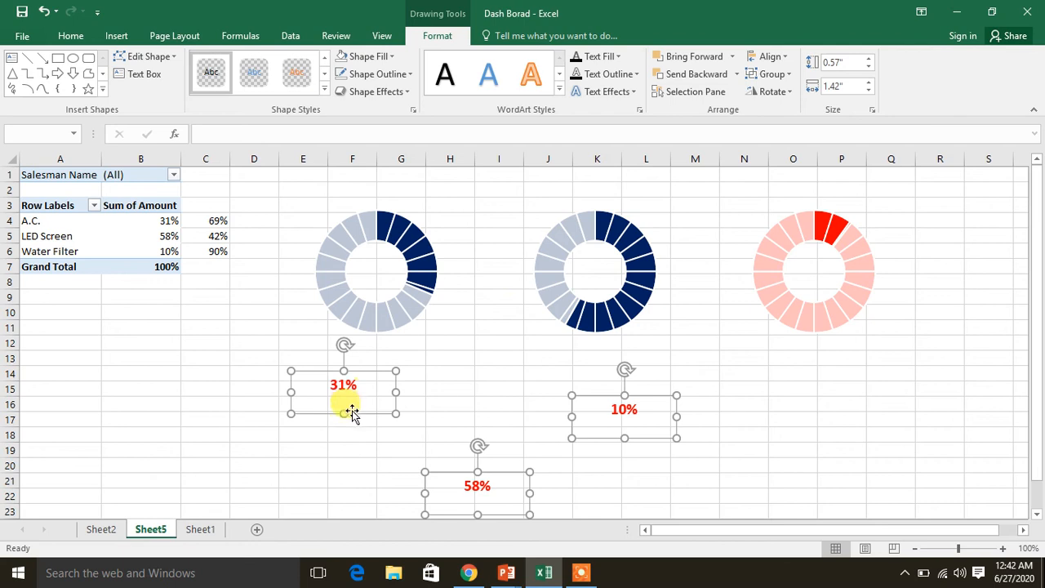
{"action": "left_click", "coordinate": [344, 447]}
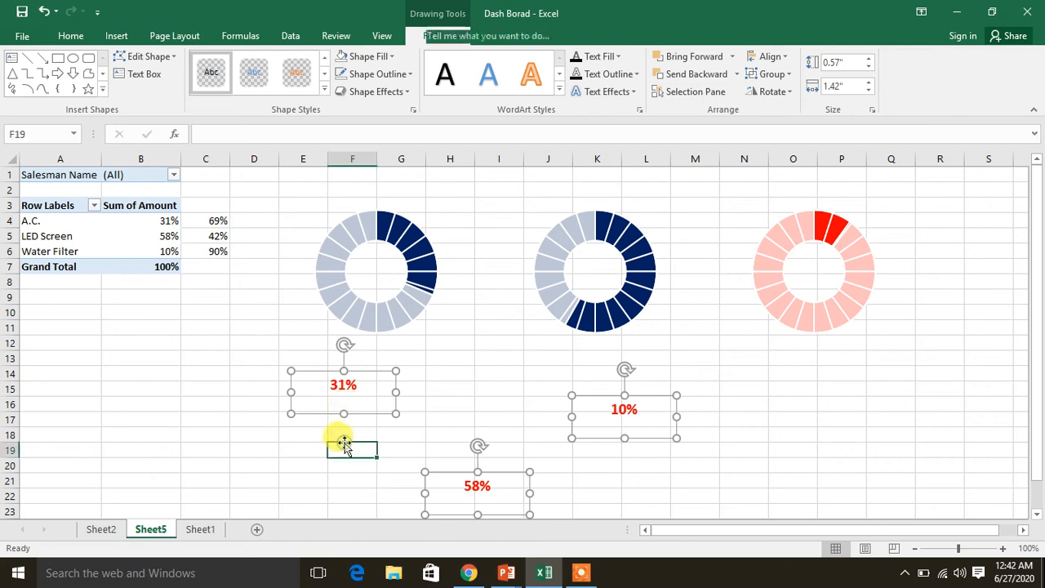
Move the A.C. percentage box to the center of the first doughnut and the LED Screen percentage box to the center of the second
{"action": "left_click", "coordinate": [349, 386]}
{"action": "left_click_drag", "start_coordinate": [360, 411], "coordinate": [393, 300]}
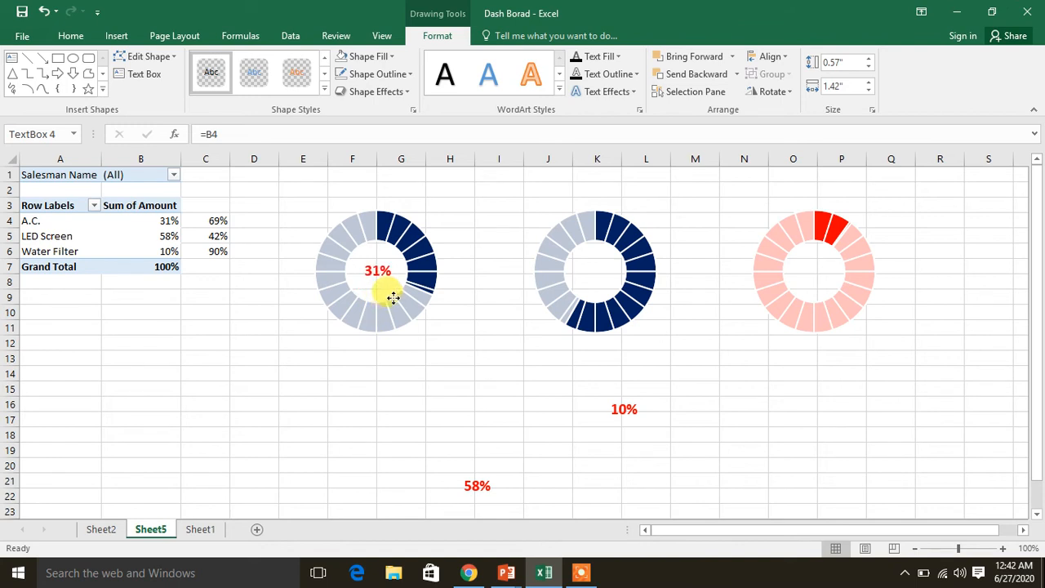
{"action": "left_click", "coordinate": [477, 485]}
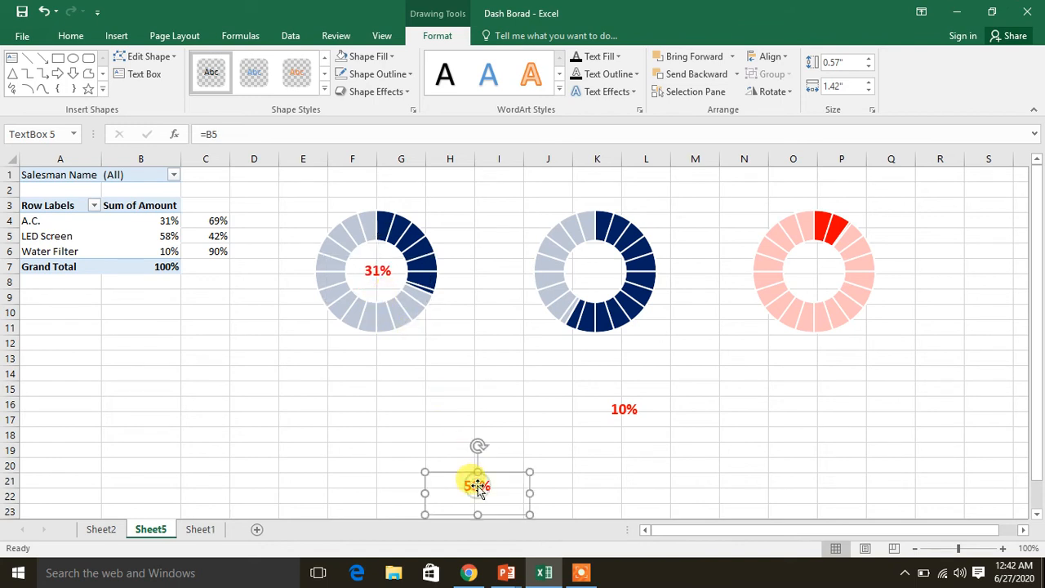
{"action": "left_click_drag", "start_coordinate": [502, 463], "coordinate": [622, 257]}
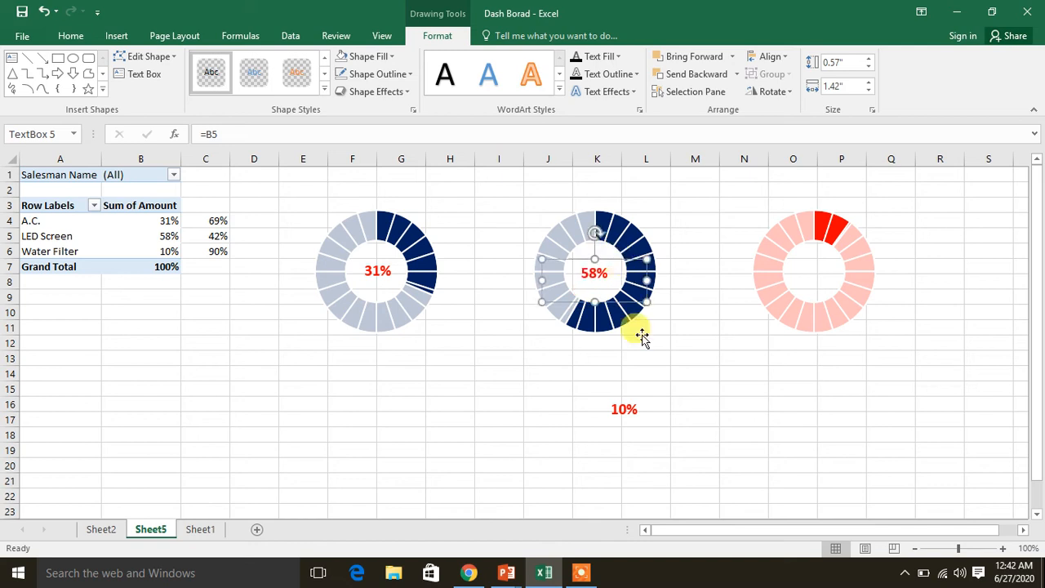
Move the Water Filter percentage box to the center of the third doughnut
{"action": "left_click", "coordinate": [629, 411]}
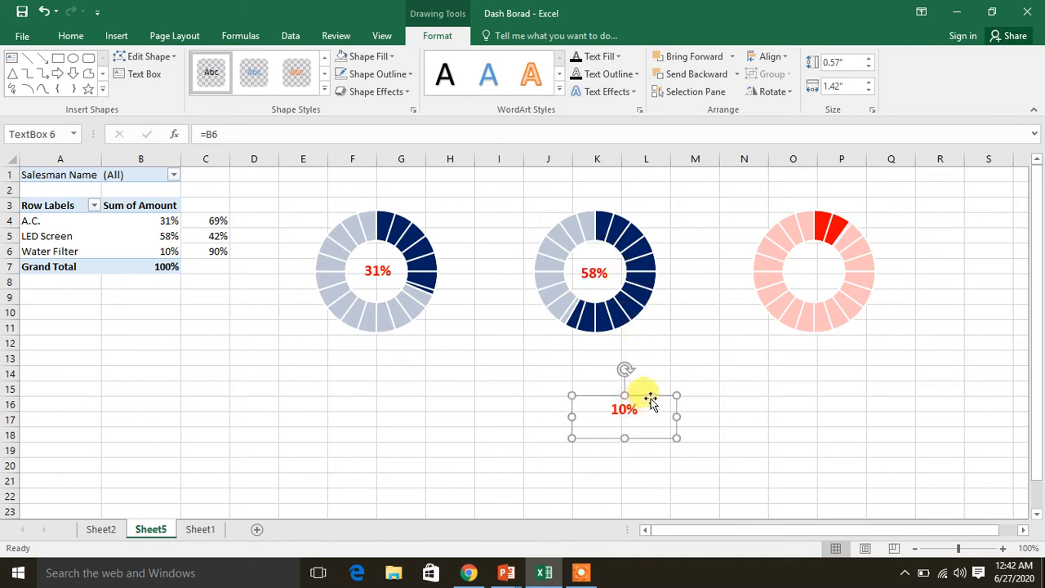
{"action": "left_click_drag", "start_coordinate": [652, 395], "coordinate": [836, 258]}
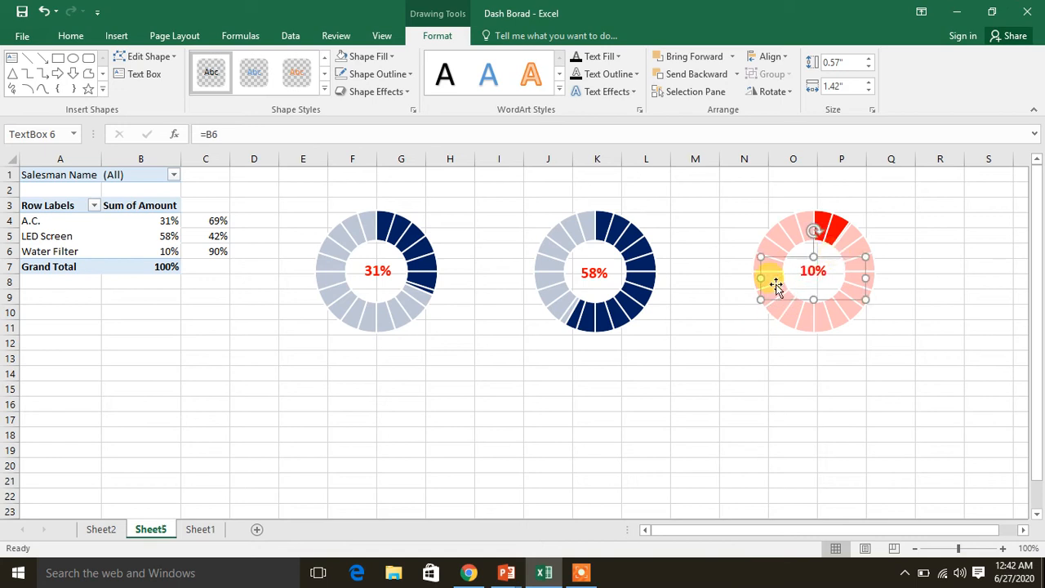
{"action": "left_click", "coordinate": [500, 403]}
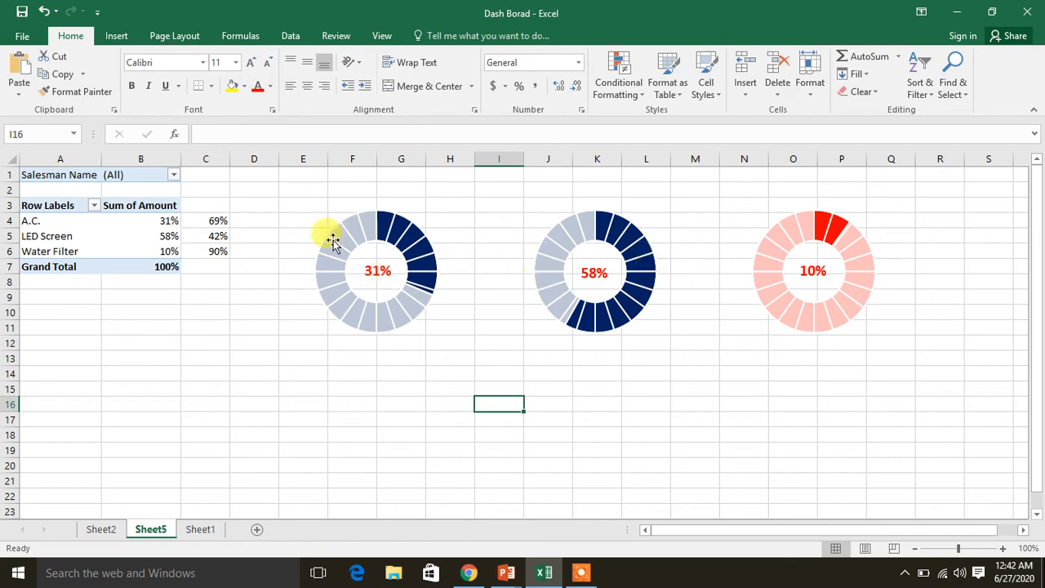
Filter the PivotTable to a single salesman to test the charts and labels, and reset the filter to (All)
{"action": "left_click", "coordinate": [173, 177]}
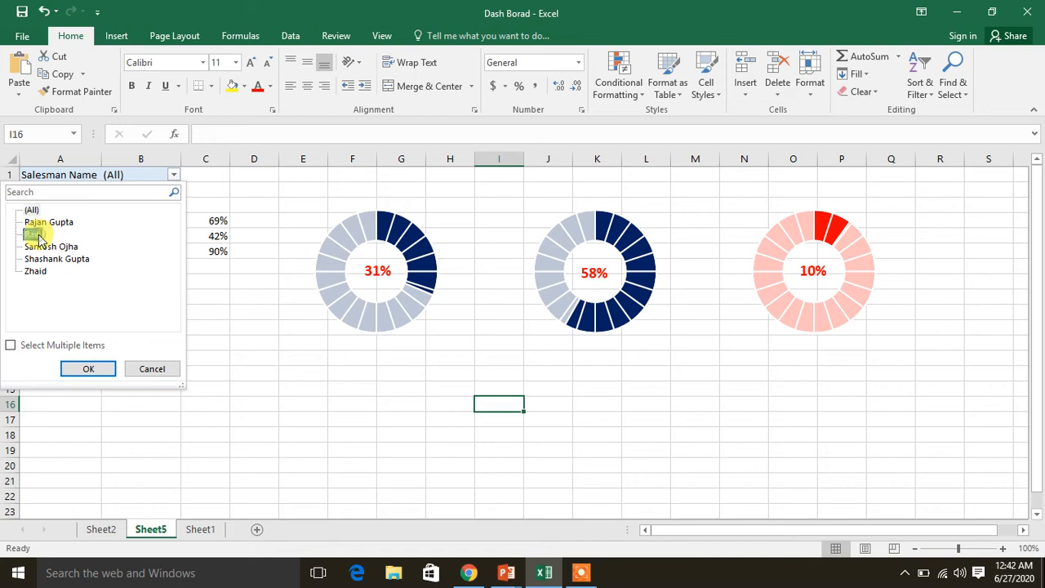
{"action": "left_click", "coordinate": [82, 374]}
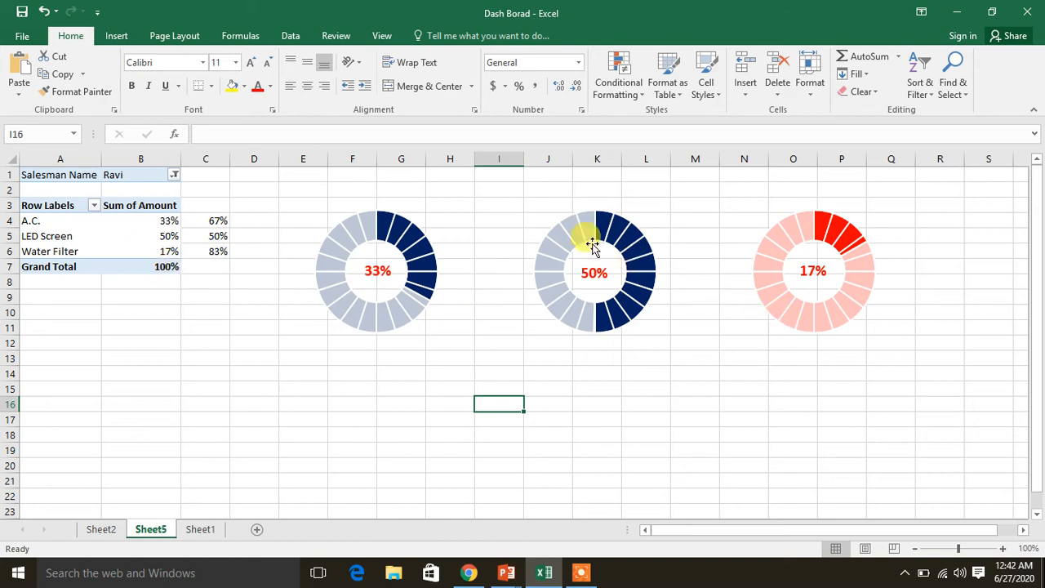
{"action": "left_click", "coordinate": [174, 175]}
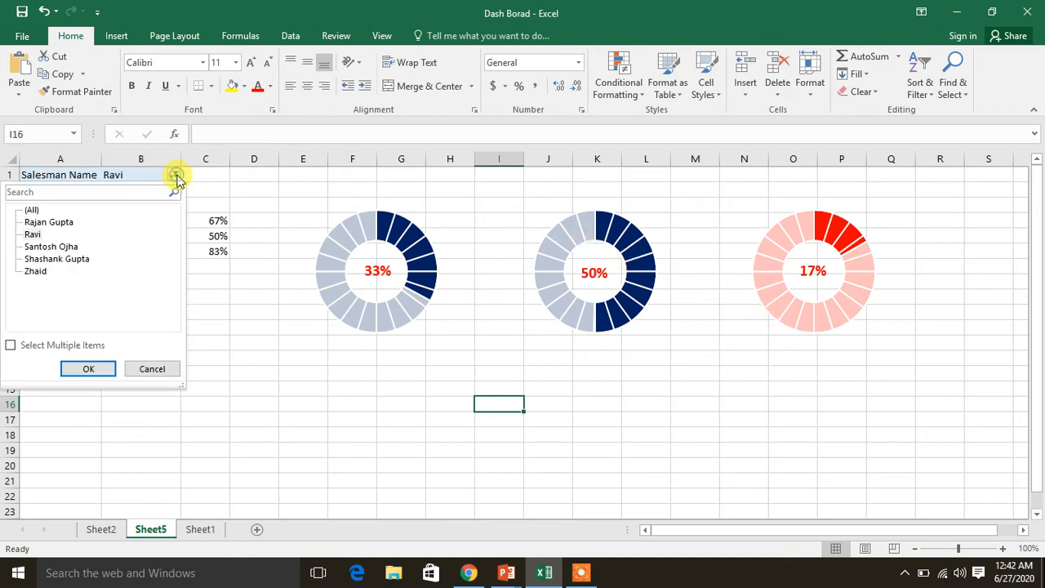
{"action": "left_click", "coordinate": [32, 210]}
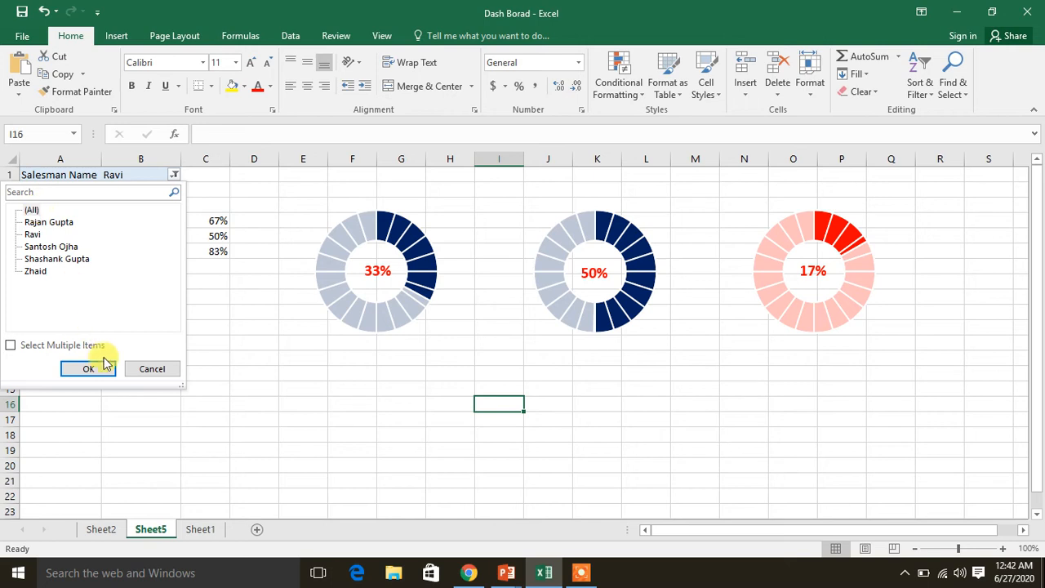
{"action": "left_click", "coordinate": [104, 368]}
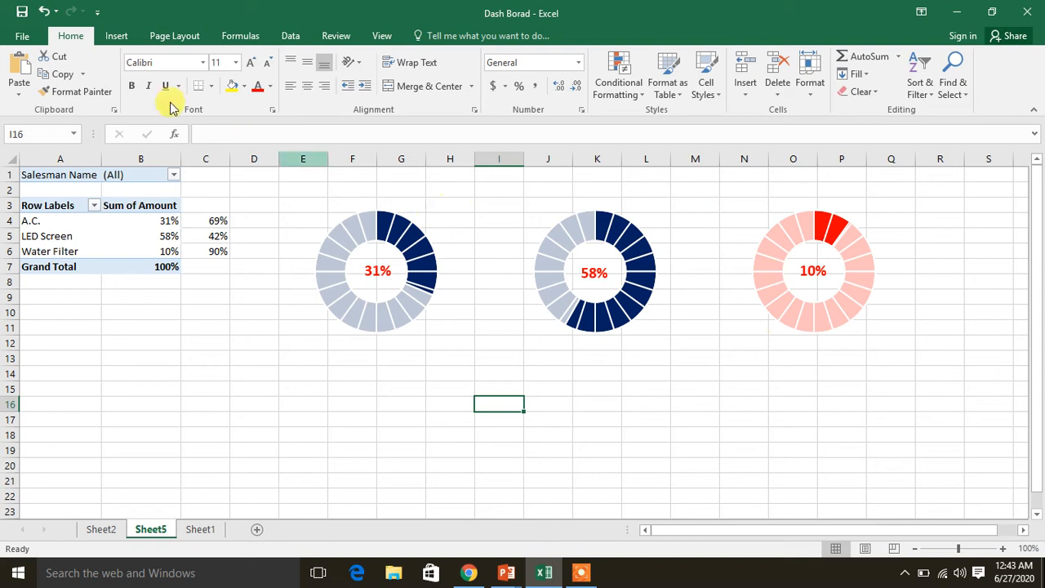
Draw a text box about 1.62 by 0.64 inches at cell E16 below the first doughnut and link it to the A.C. label with =$A$4
{"action": "left_click", "coordinate": [116, 36]}
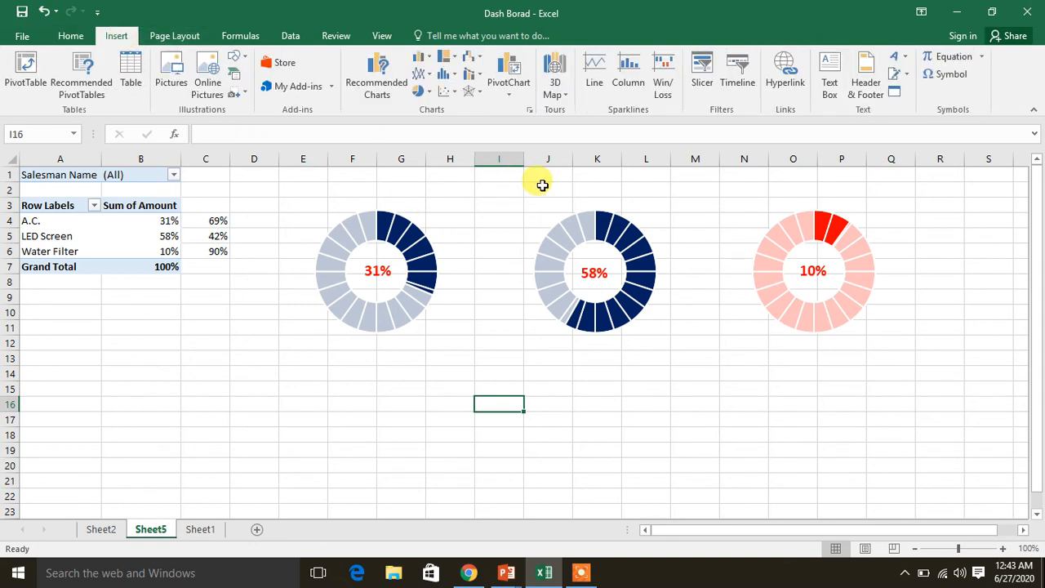
{"action": "left_click", "coordinate": [835, 96]}
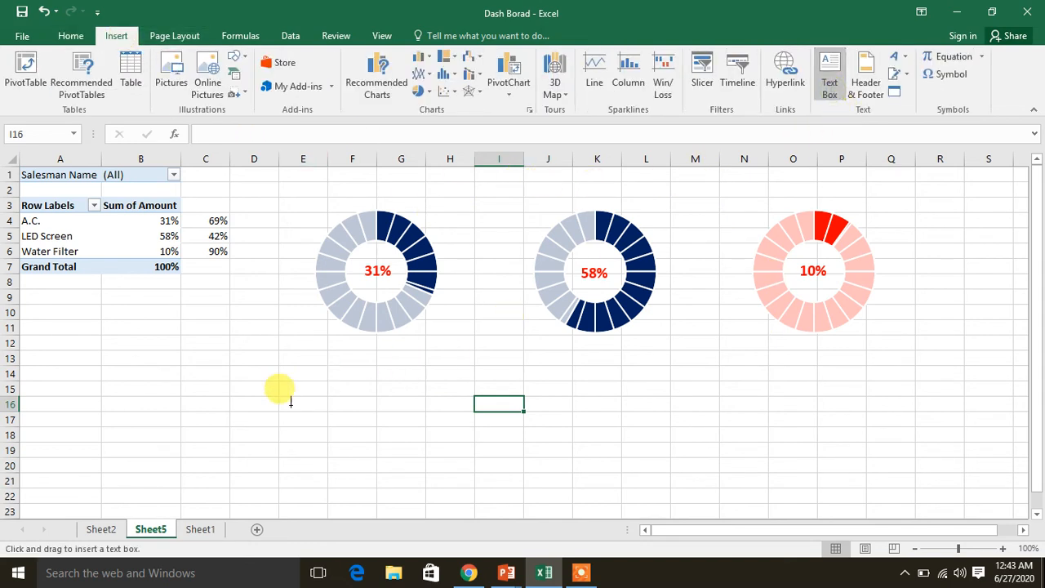
{"action": "left_click_drag", "start_coordinate": [285, 403], "coordinate": [403, 449]}
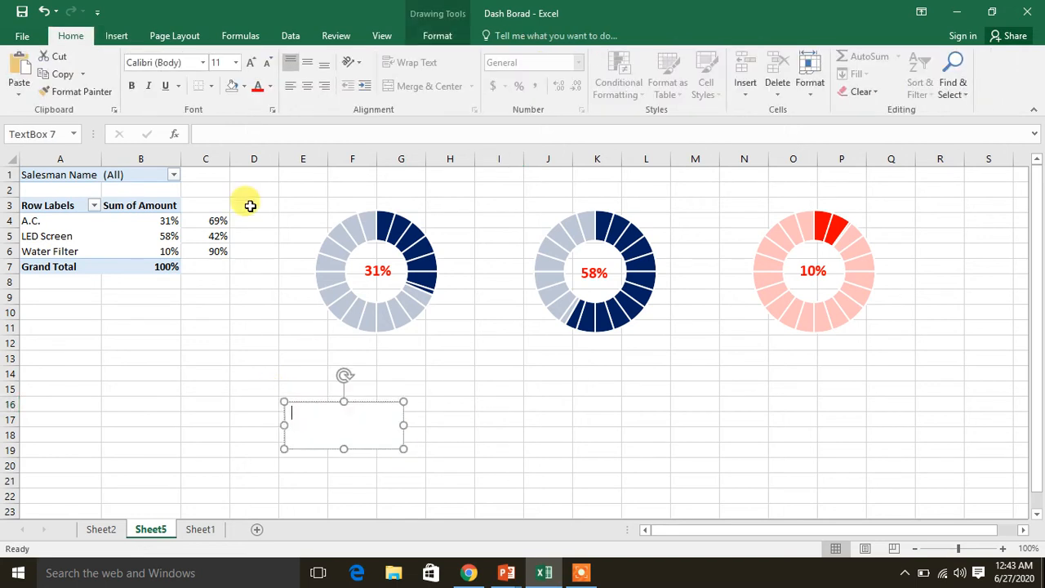
{"action": "left_click", "coordinate": [231, 134]}
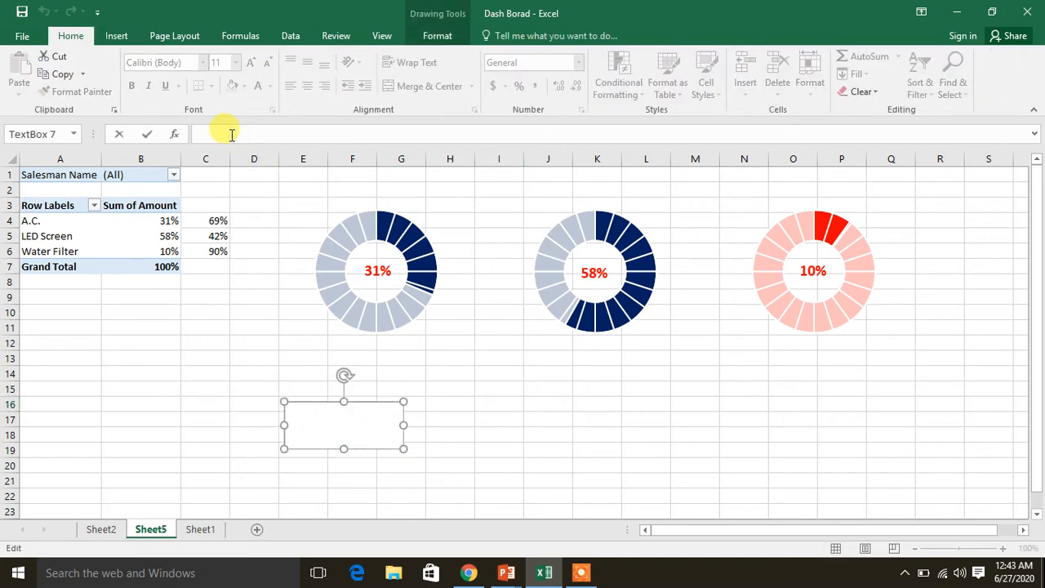
{"action": "left_click", "coordinate": [48, 220]}
{"action": "key", "text": "Return"}
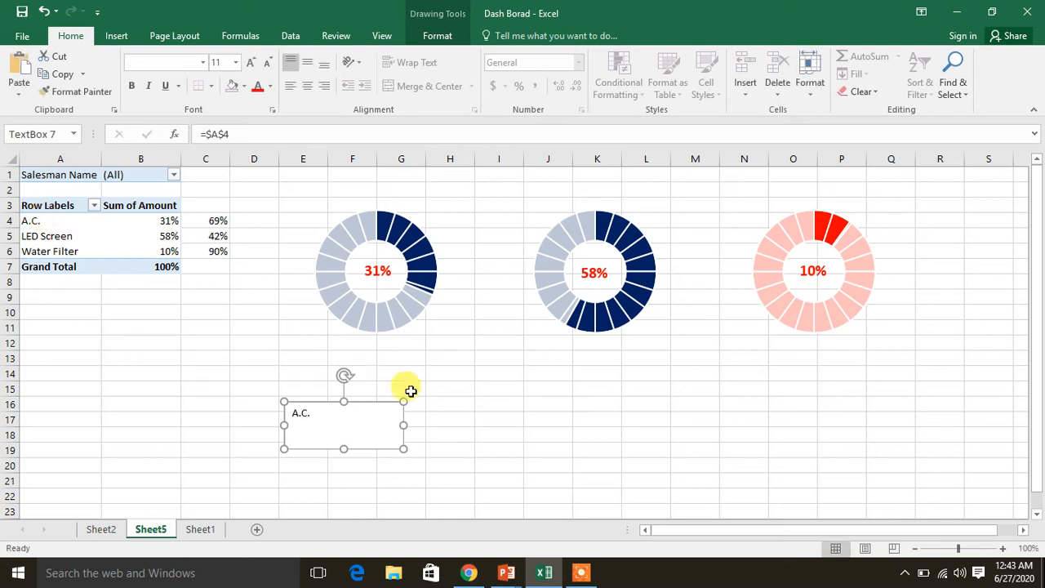
{"action": "left_click", "coordinate": [456, 416]}
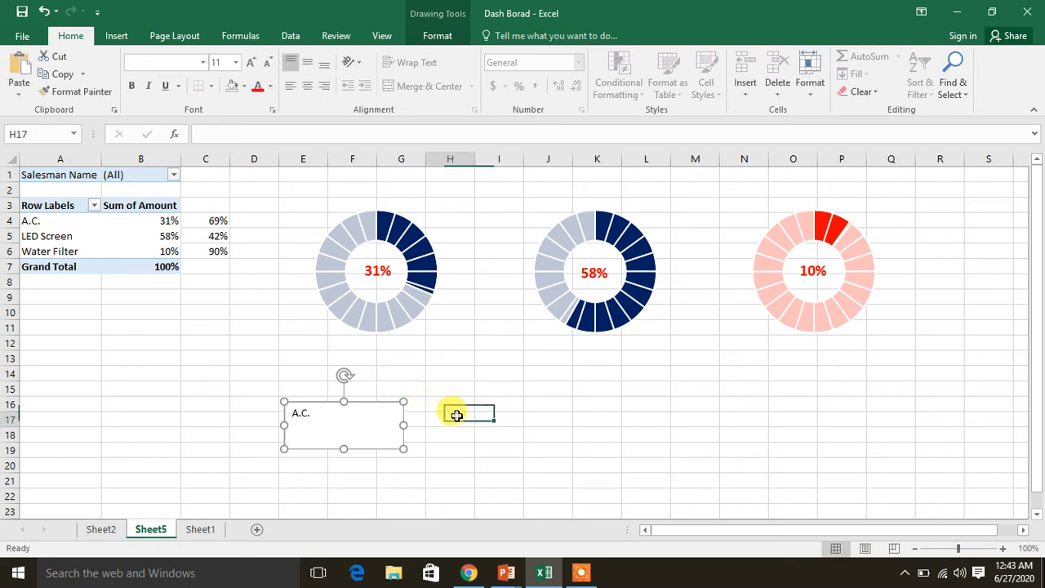
Copy the A.C. label text box and paste copies at cells I20 and M19
{"action": "left_click", "coordinate": [372, 404]}
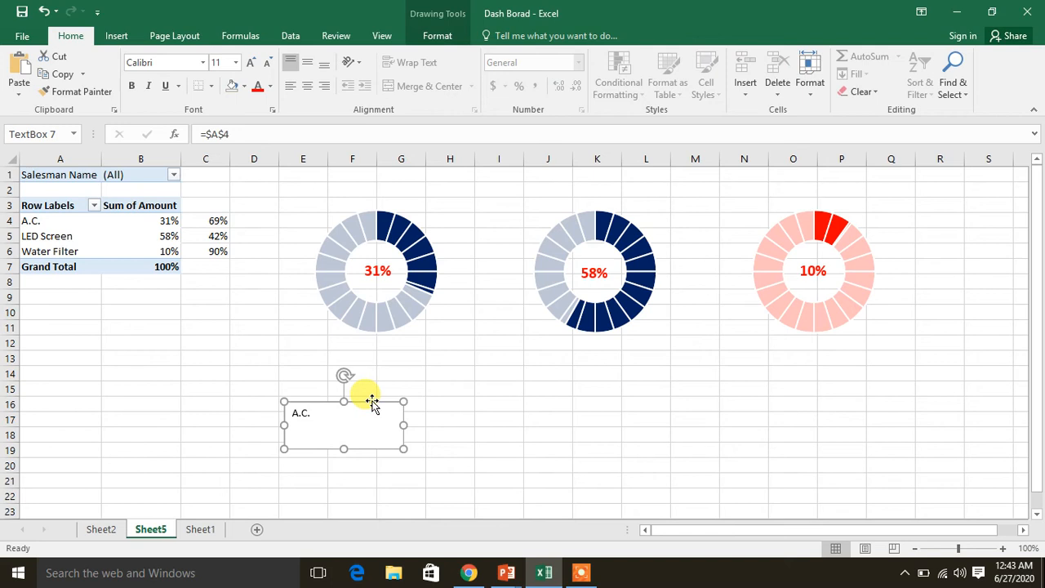
{"action": "key", "text": "ctrl+c"}
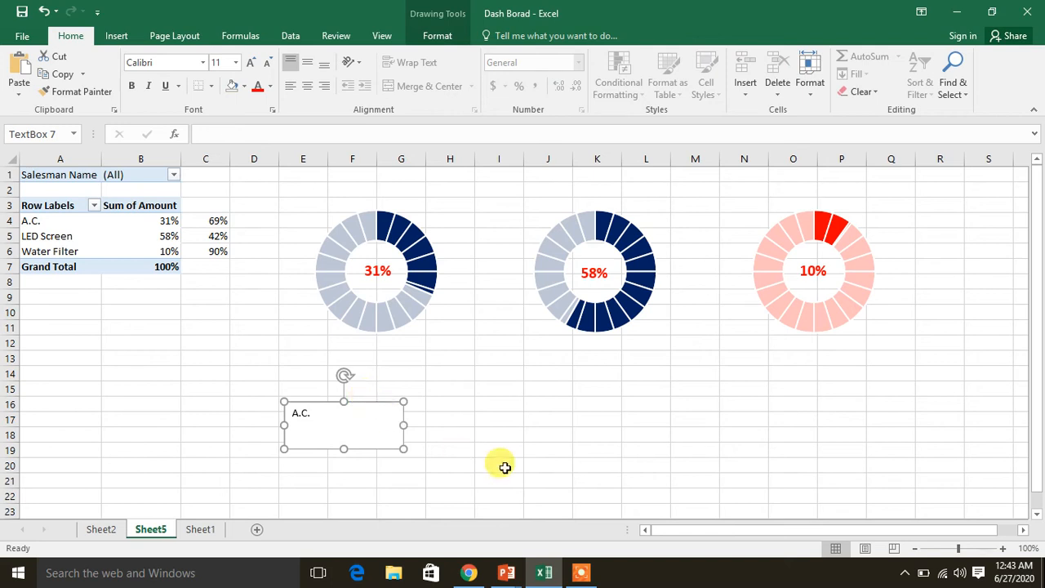
{"action": "left_click", "coordinate": [504, 466]}
{"action": "key", "text": "ctrl+v"}
{"action": "left_click", "coordinate": [709, 451]}
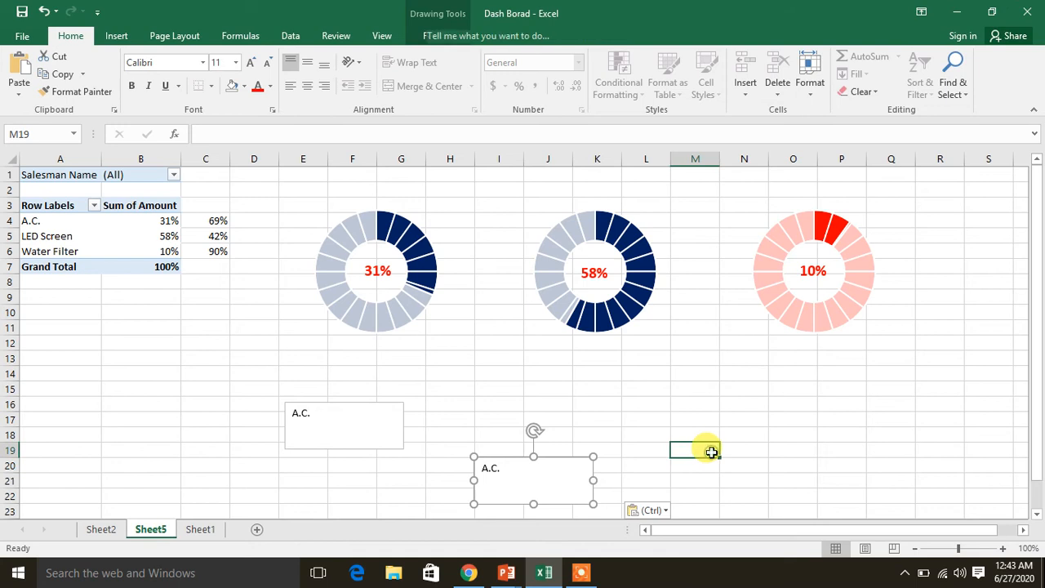
{"action": "key", "text": "ctrl+v"}
Link the copy at I20 to the LED Screen label with =$A$5 and the copy at M19 to Water Filter with =$A$6
{"action": "left_click", "coordinate": [542, 482]}
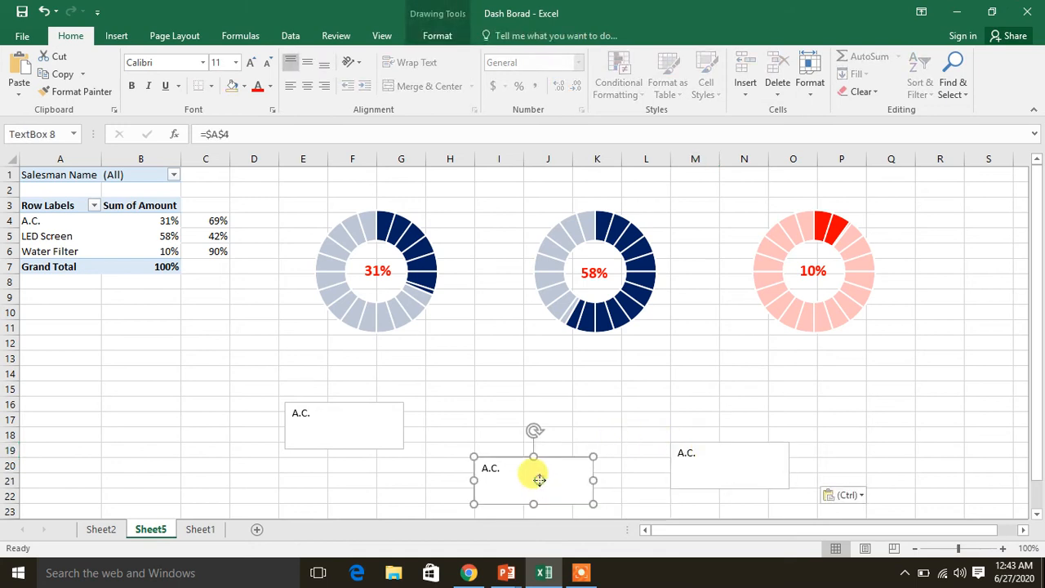
{"action": "left_click", "coordinate": [260, 132]}
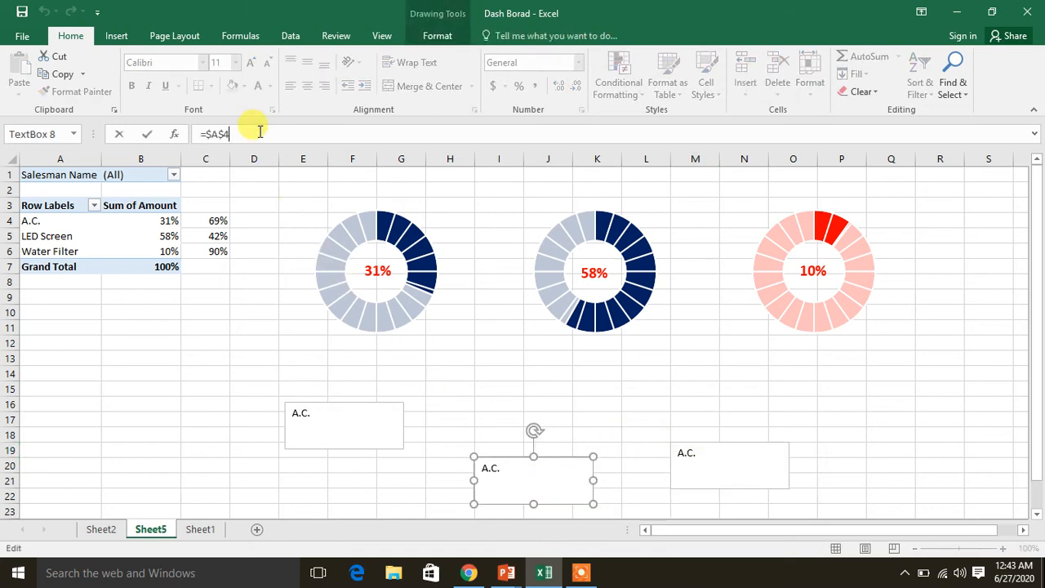
{"action": "key", "text": "Return"}
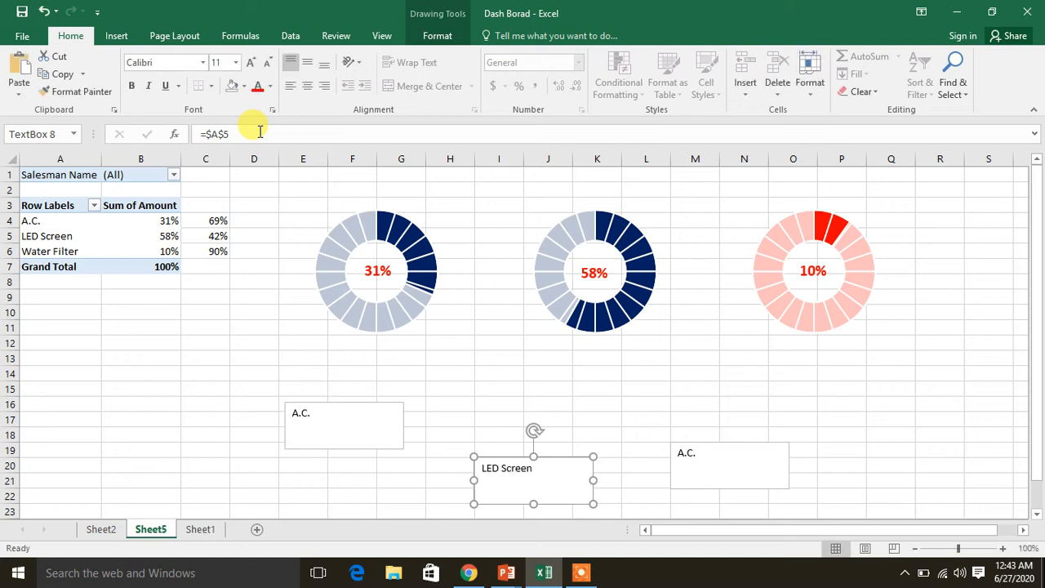
{"action": "left_click", "coordinate": [713, 459]}
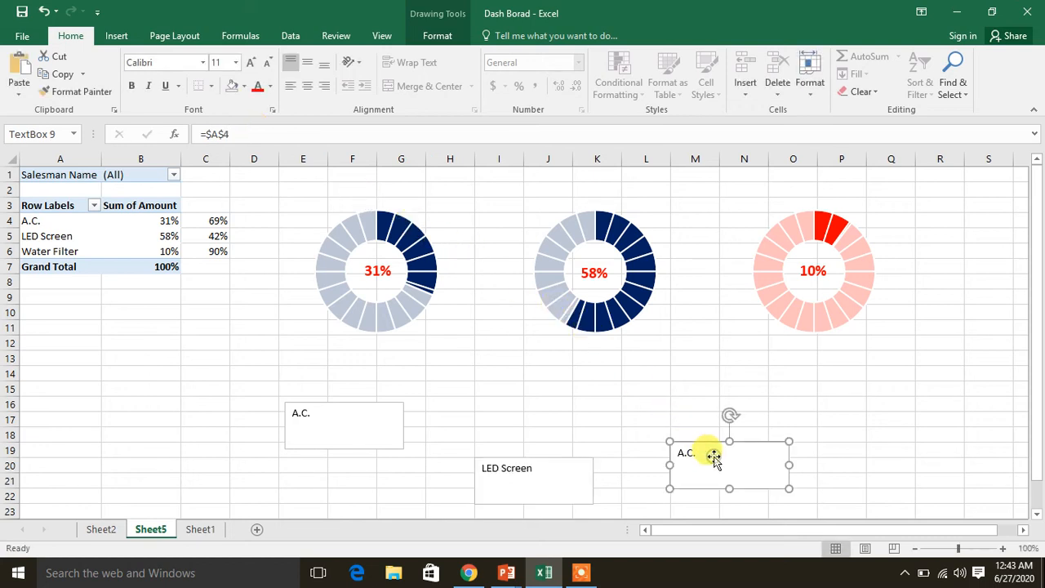
{"action": "left_click", "coordinate": [325, 133]}
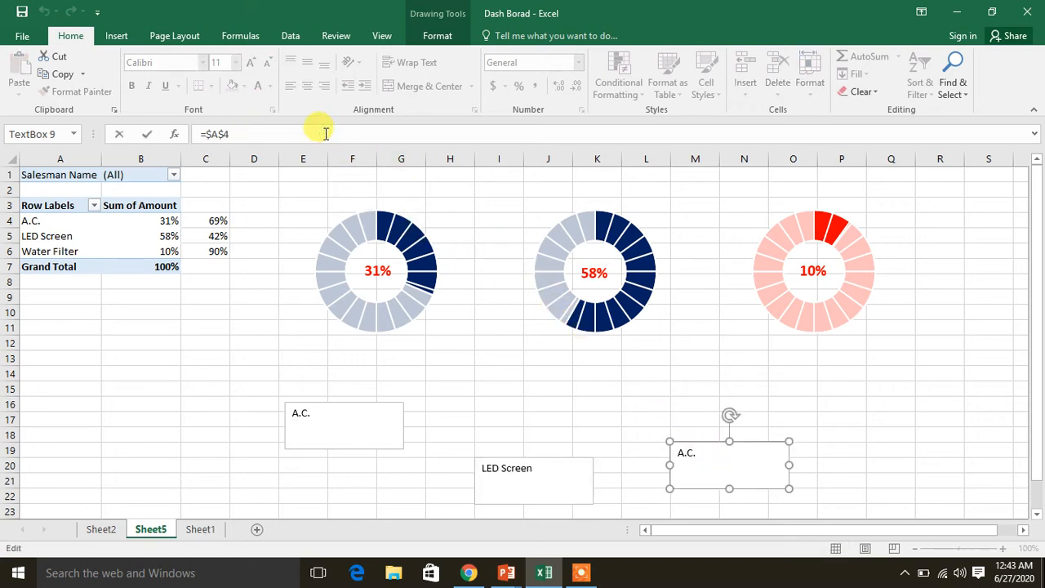
{"action": "type", "text": "6"}
{"action": "key", "text": "Return"}
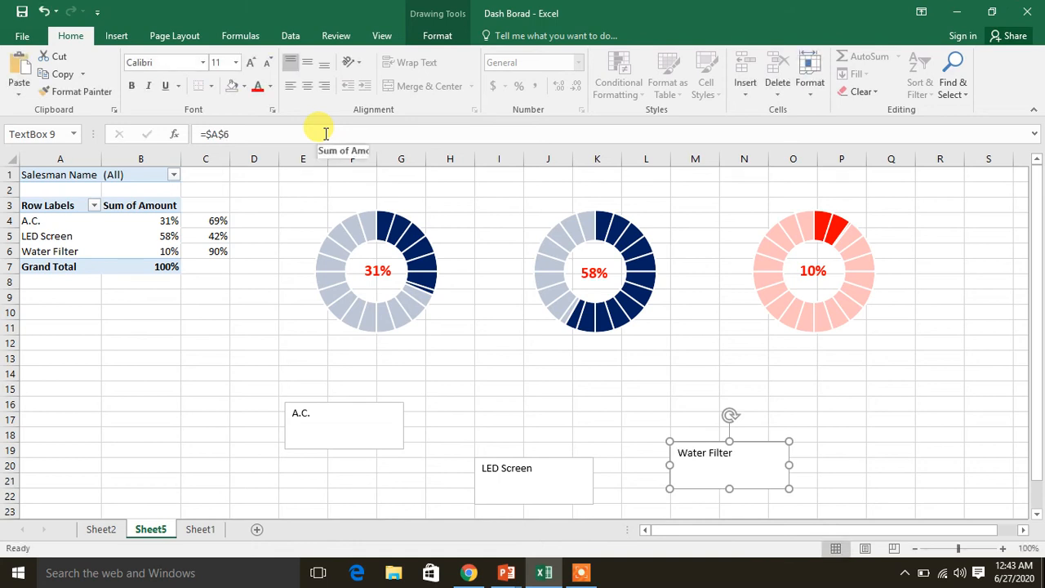
Format the text of all three product name boxes together as centered, size 15, bold and theme green
{"action": "left_click", "coordinate": [368, 403]}
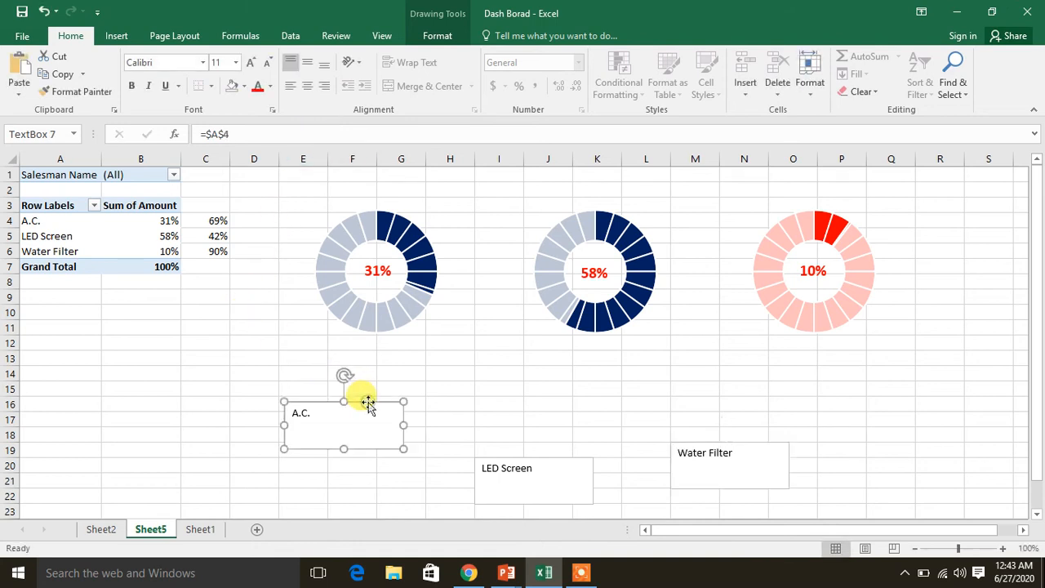
{"action": "left_click", "coordinate": [517, 457]}
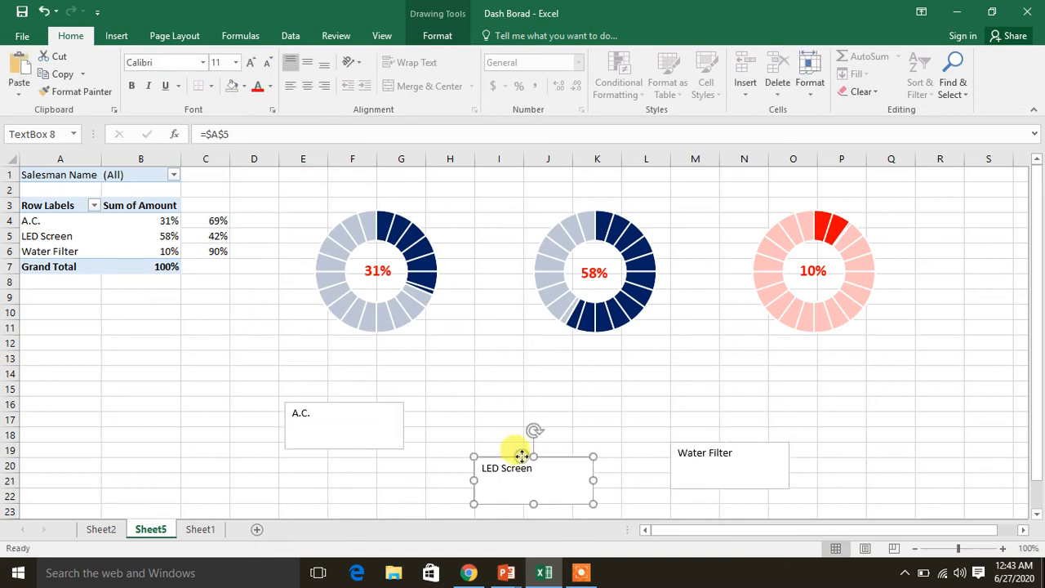
{"action": "left_click", "coordinate": [394, 405], "text": "ctrl"}
{"action": "left_click", "coordinate": [753, 442], "text": "ctrl"}
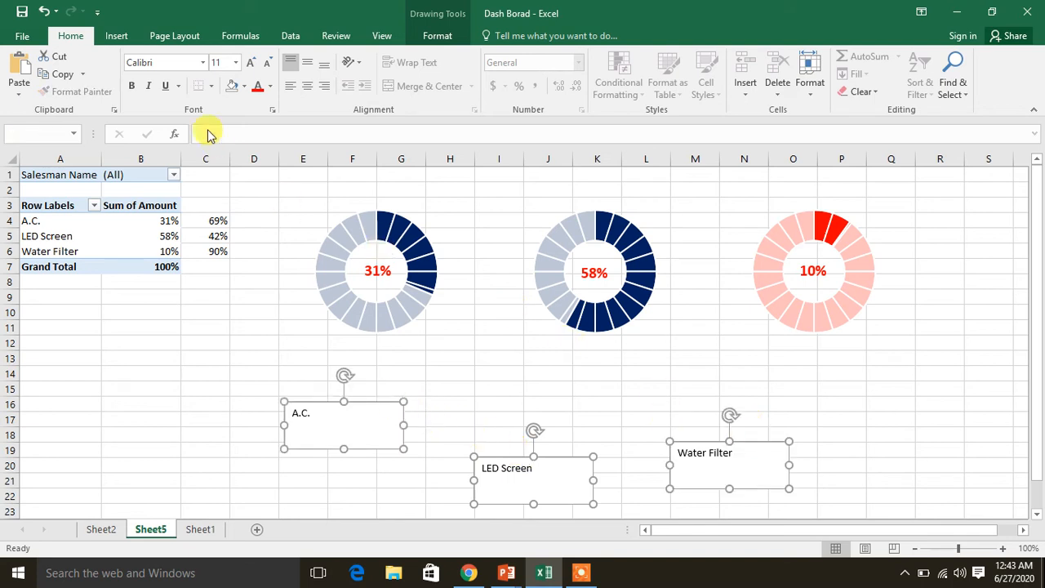
{"action": "left_click", "coordinate": [307, 93]}
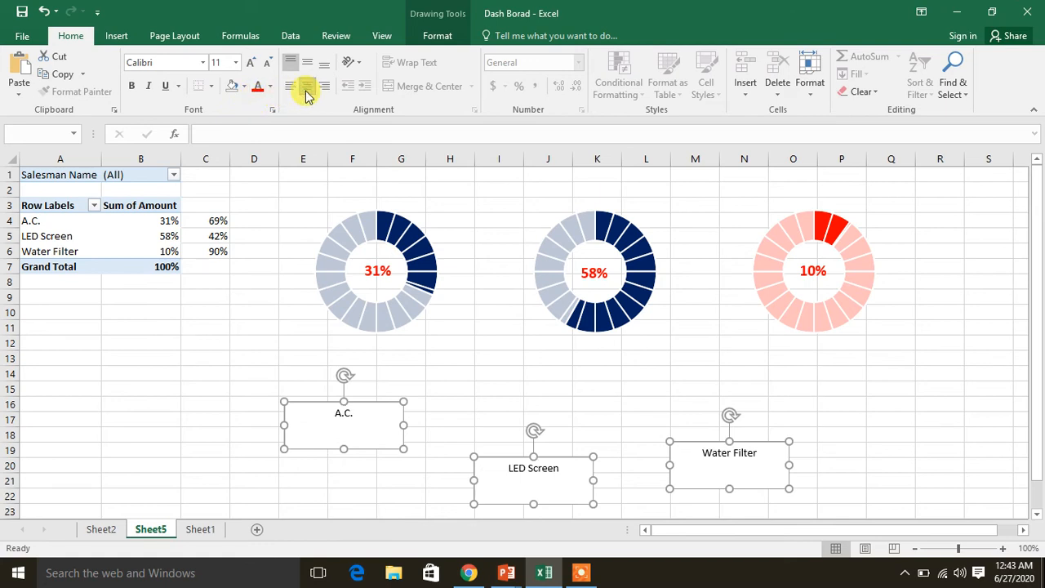
{"action": "left_click", "coordinate": [218, 62]}
{"action": "type", "text": "15"}
{"action": "key", "text": "Return"}
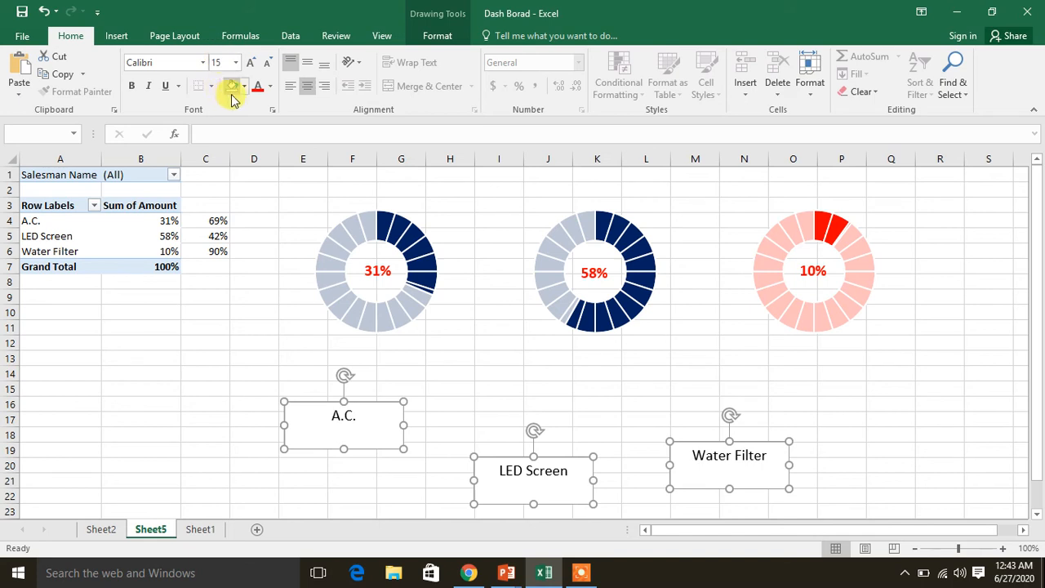
{"action": "left_click", "coordinate": [131, 86]}
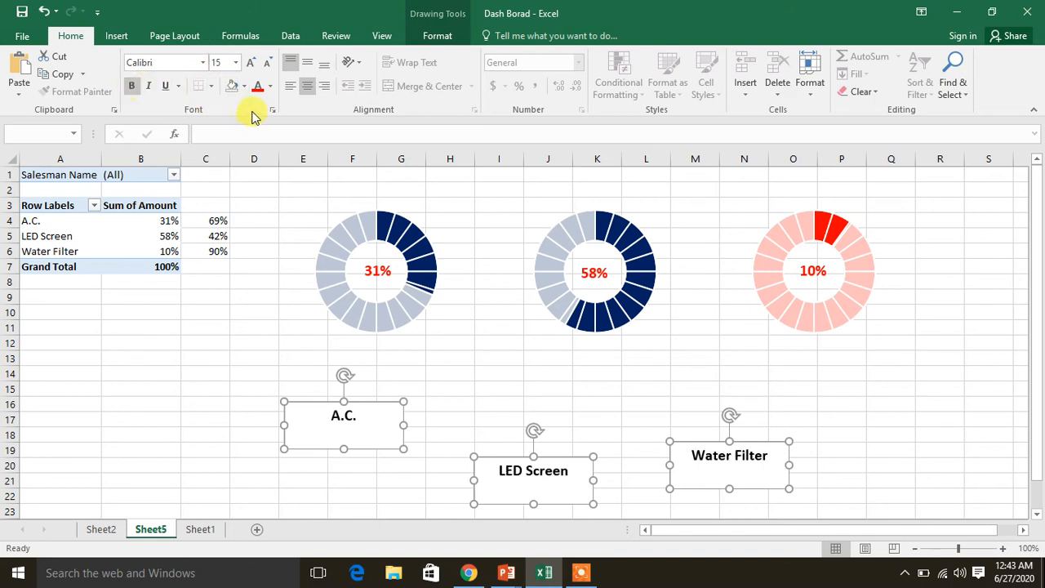
{"action": "left_click", "coordinate": [271, 87]}
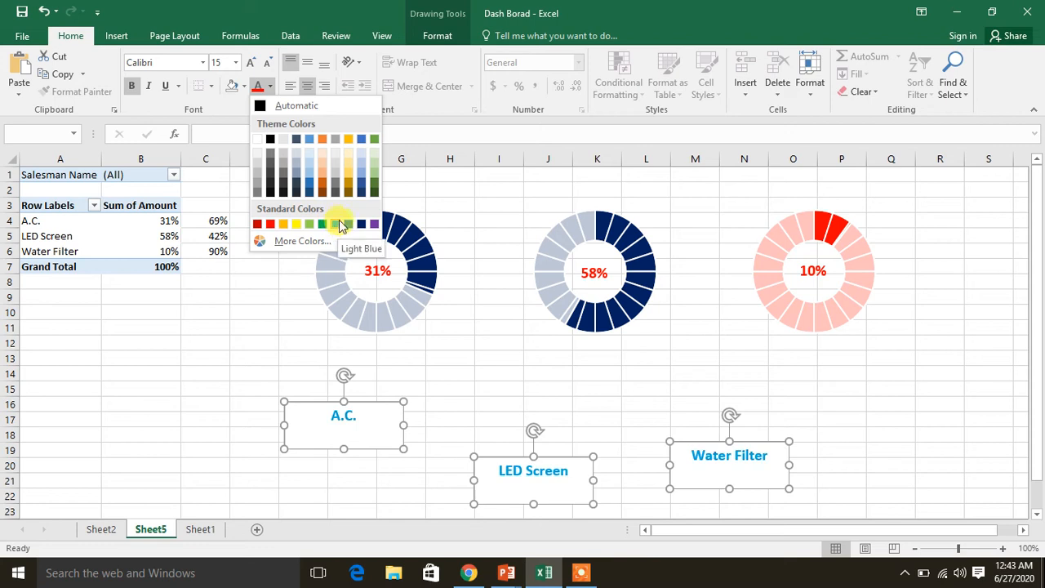
{"action": "left_click", "coordinate": [375, 143]}
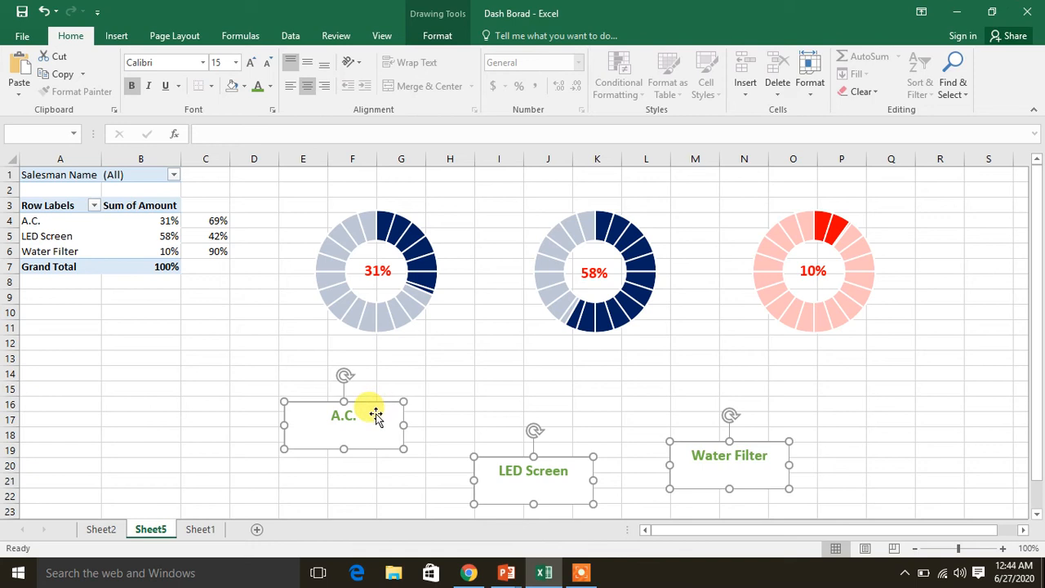
Remove the shape fill and the outline from all three product name text boxes
{"action": "left_click", "coordinate": [438, 39]}
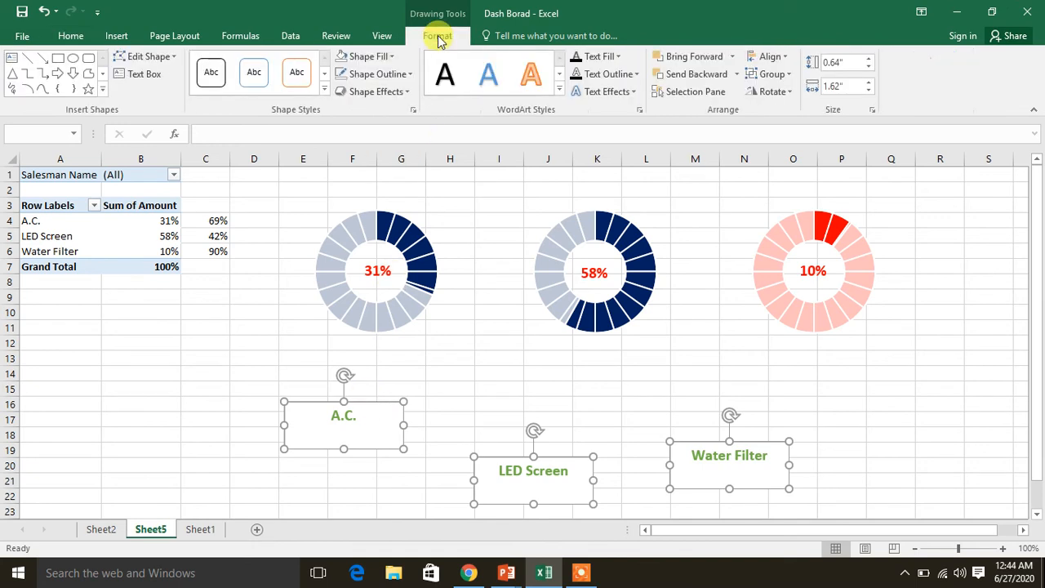
{"action": "left_click", "coordinate": [394, 58]}
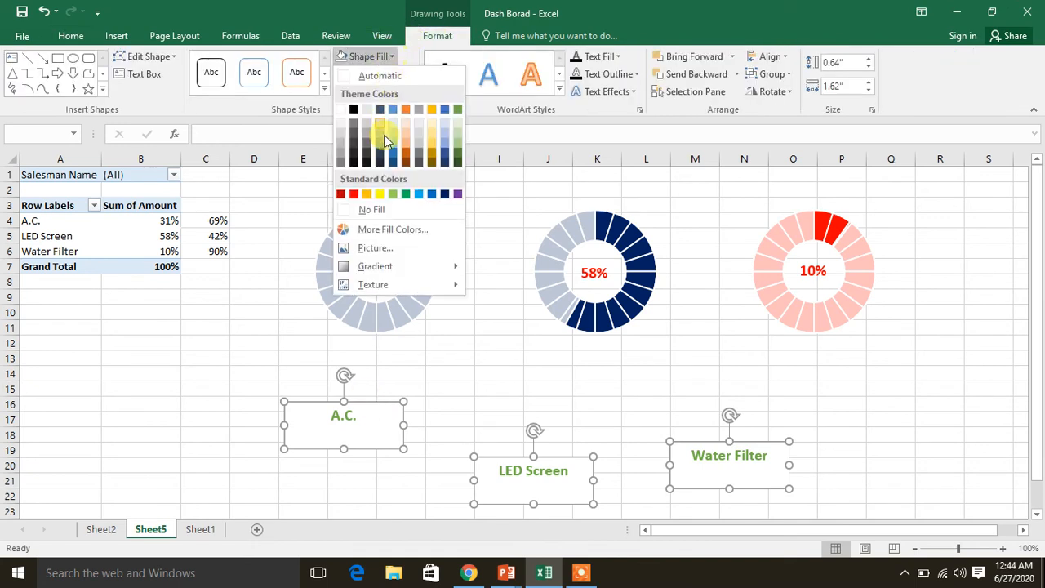
{"action": "left_click", "coordinate": [359, 207]}
{"action": "left_click", "coordinate": [401, 74]}
{"action": "left_click", "coordinate": [383, 229]}
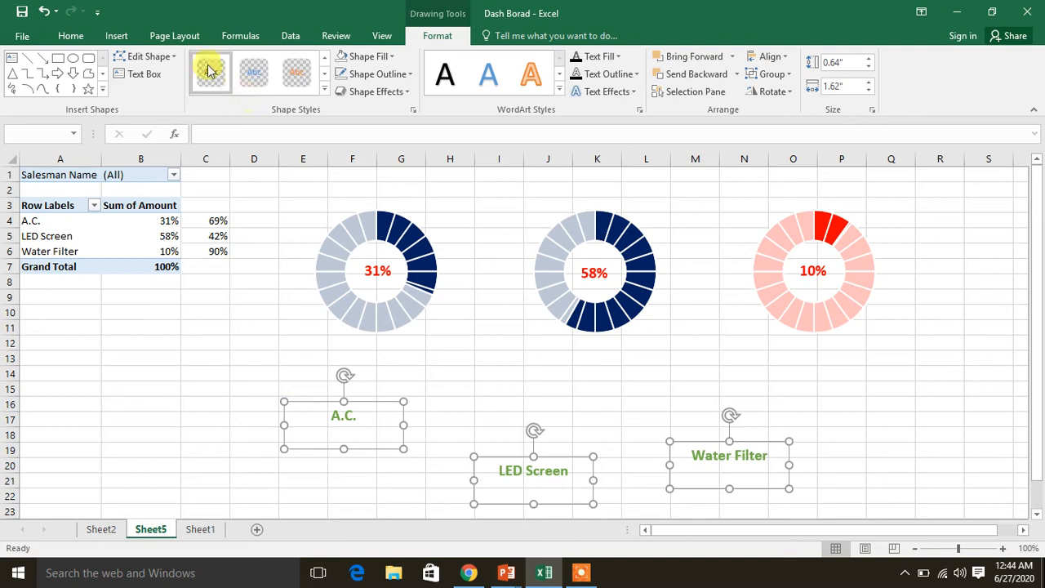
{"action": "left_click", "coordinate": [77, 37]}
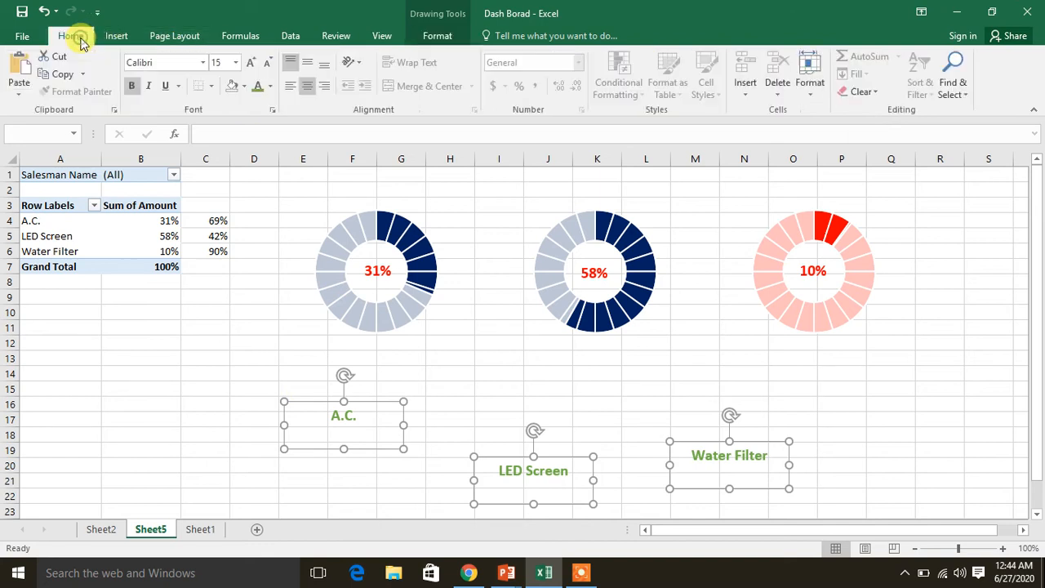
Change the text colour of all three product name boxes to standard dark red
{"action": "left_click", "coordinate": [269, 86]}
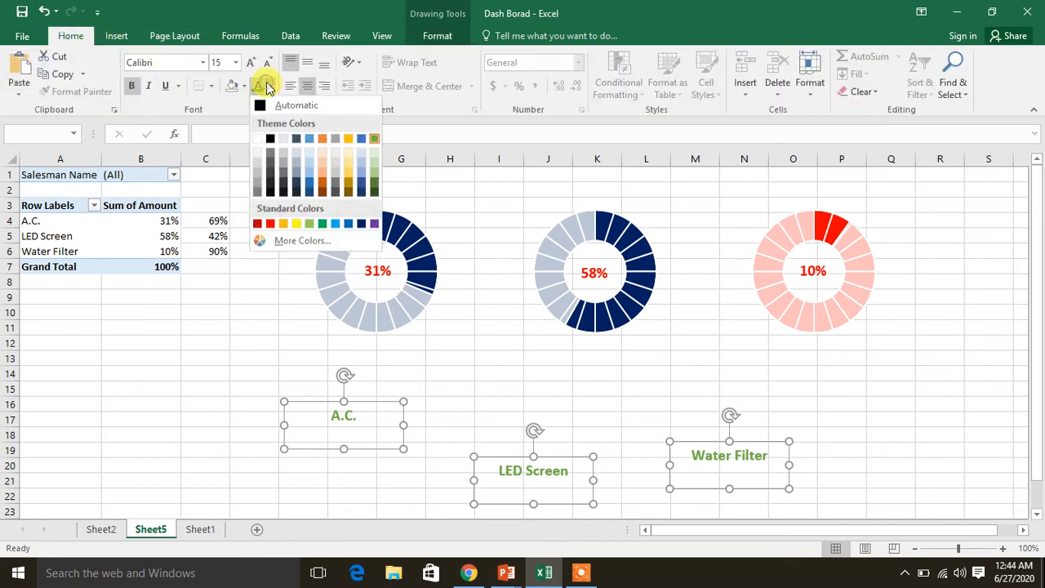
{"action": "left_click", "coordinate": [258, 224]}
{"action": "left_click", "coordinate": [192, 390]}
Move the A.C., LED Screen and Water Filter labels directly beneath their matching doughnut charts
{"action": "left_click", "coordinate": [347, 415]}
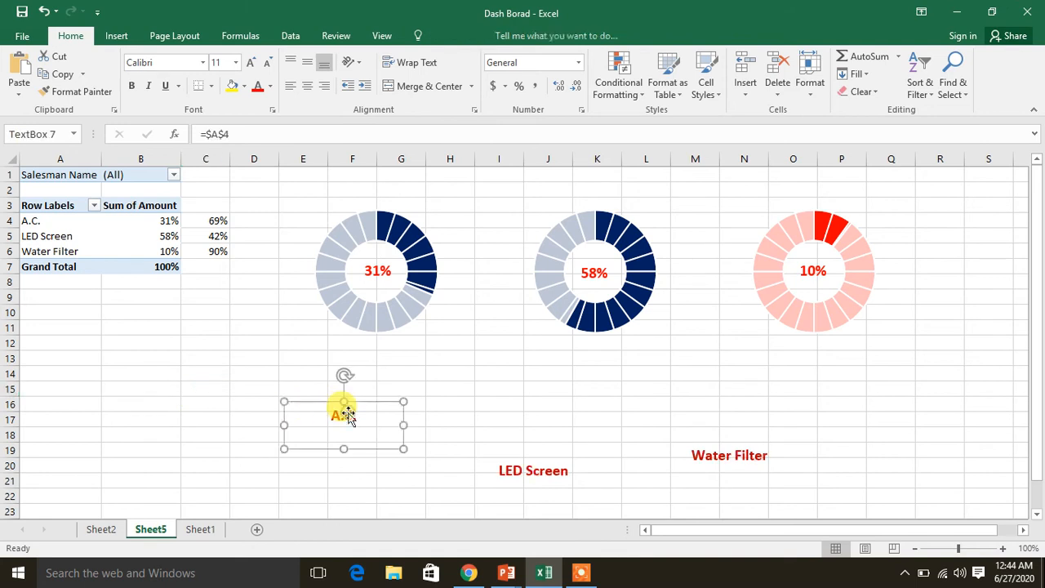
{"action": "left_click_drag", "start_coordinate": [371, 405], "coordinate": [404, 351]}
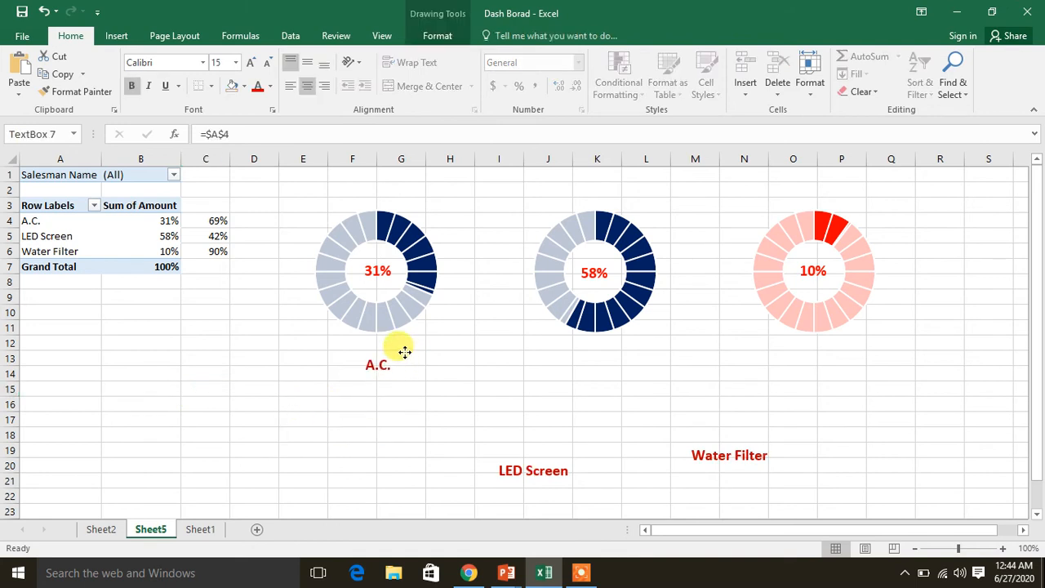
{"action": "left_click", "coordinate": [530, 470]}
{"action": "left_click_drag", "start_coordinate": [564, 443], "coordinate": [625, 350]}
{"action": "left_click", "coordinate": [735, 453]}
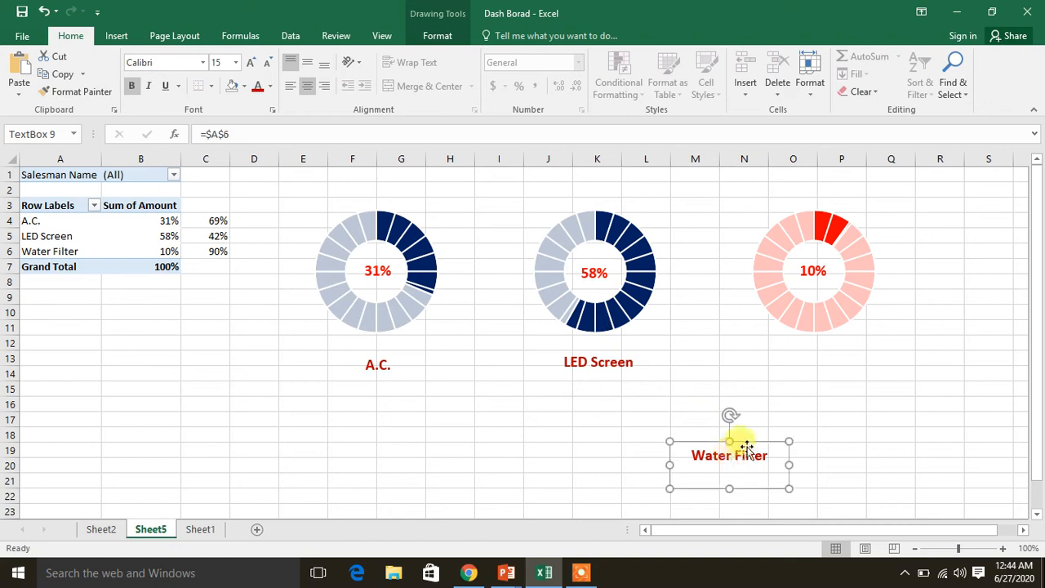
{"action": "left_click_drag", "start_coordinate": [754, 442], "coordinate": [785, 406]}
{"action": "left_click_drag", "start_coordinate": [832, 351], "coordinate": [845, 345]}
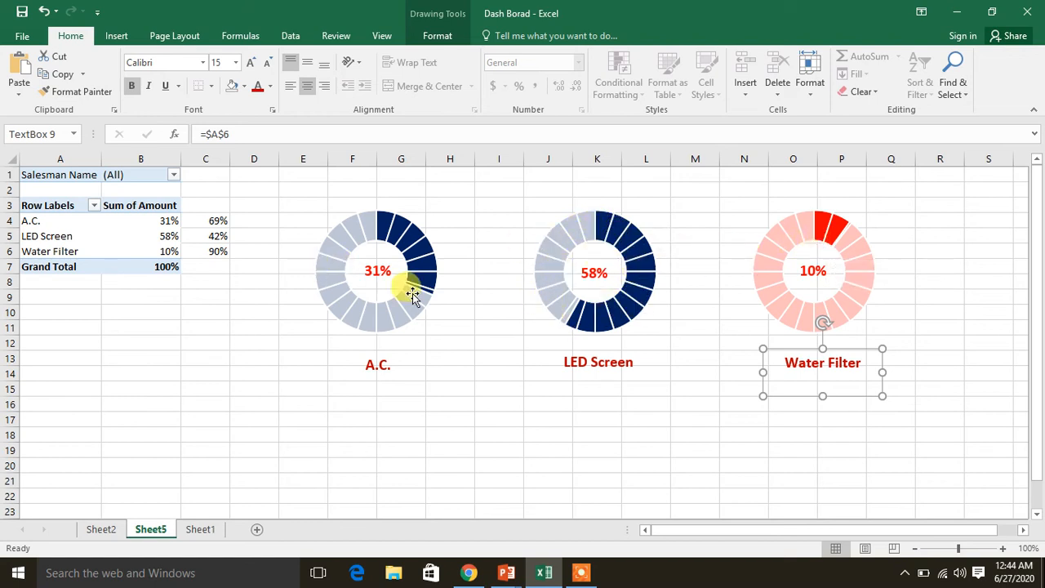
{"action": "left_click", "coordinate": [420, 416]}
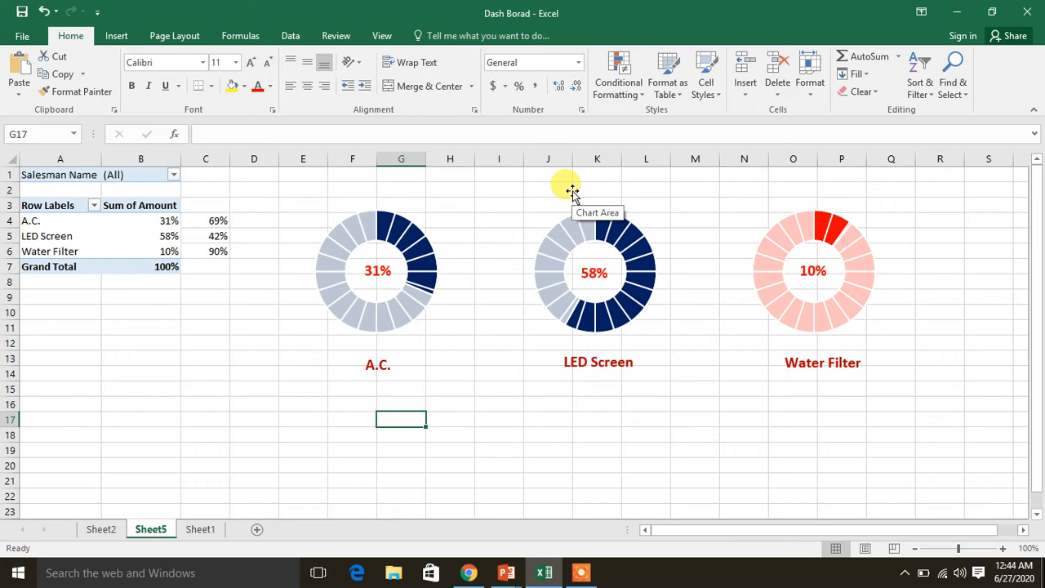
Insert a wide text box above the charts, from about column F to M, and link it to the salesman filter cell with =$B$1
{"action": "left_click", "coordinate": [116, 36]}
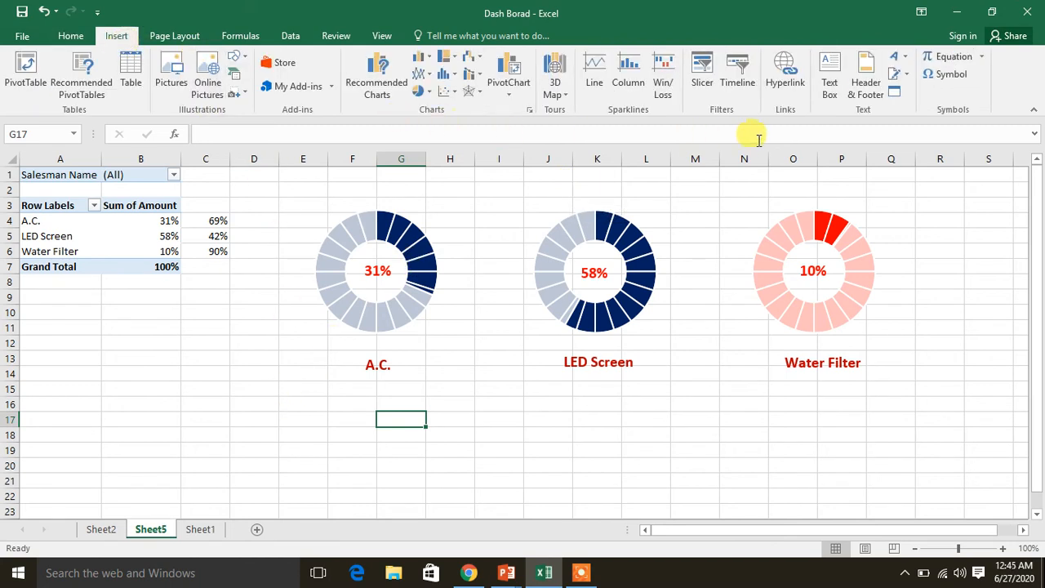
{"action": "left_click", "coordinate": [831, 92]}
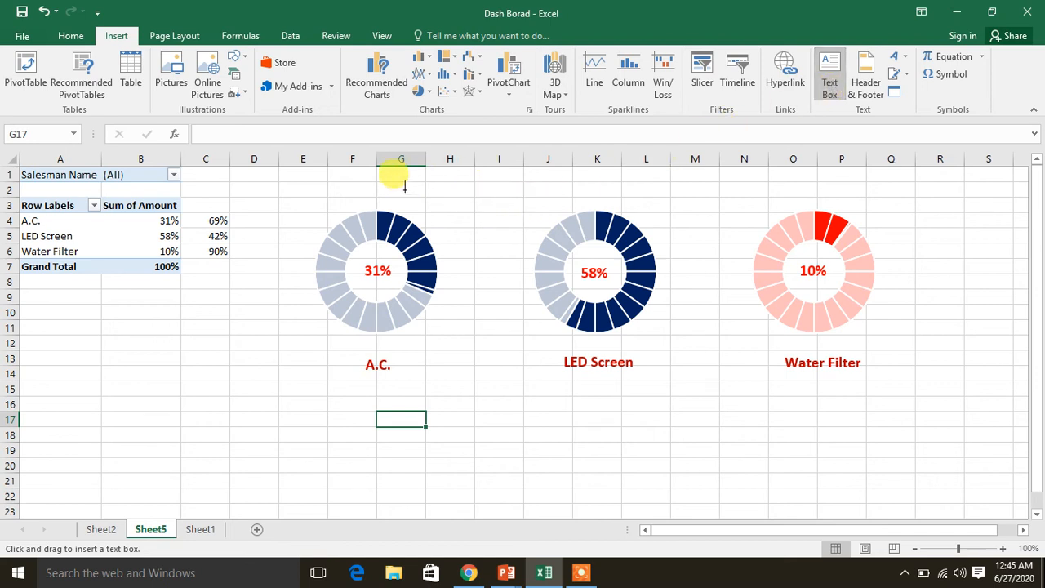
{"action": "left_click_drag", "start_coordinate": [355, 172], "coordinate": [695, 195]}
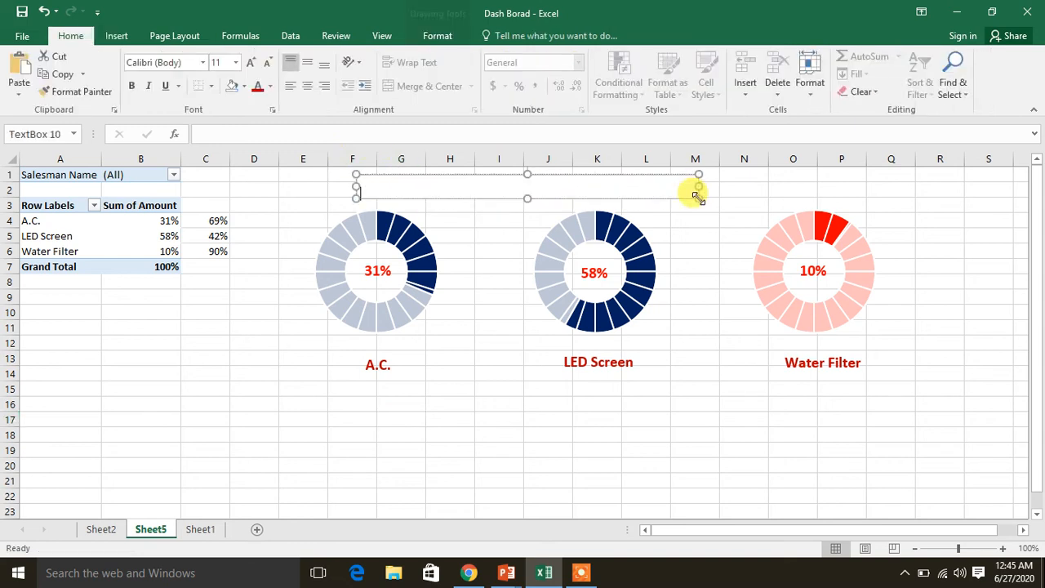
{"action": "left_click", "coordinate": [281, 133]}
{"action": "type", "text": "="}
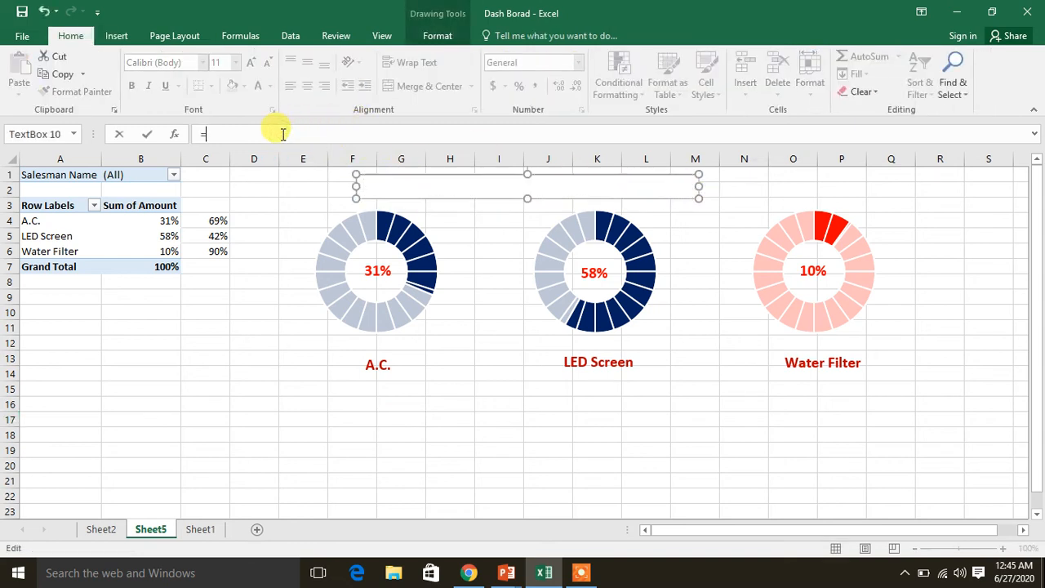
{"action": "left_click", "coordinate": [141, 173]}
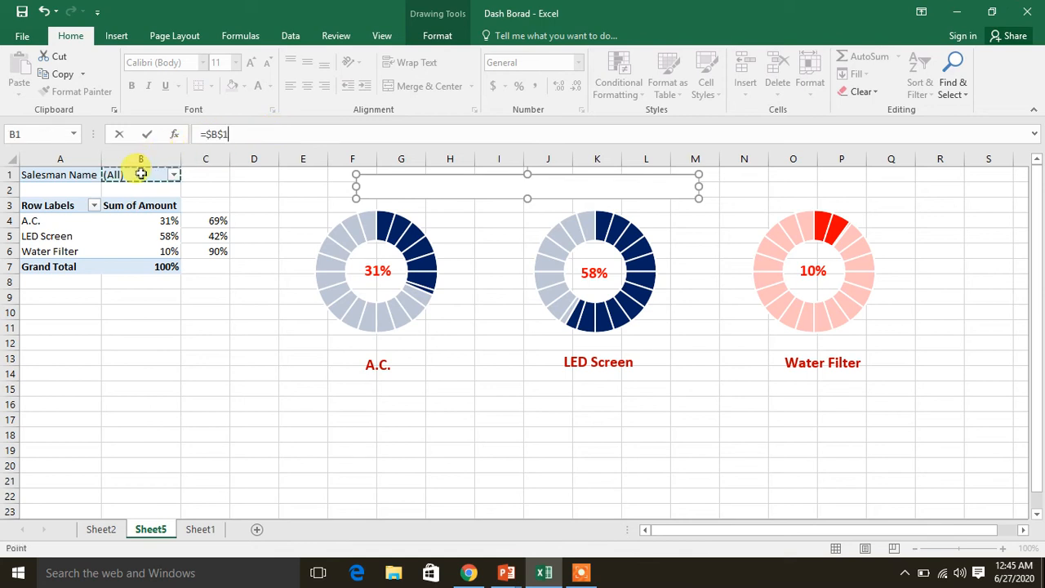
{"action": "key", "text": "Return"}
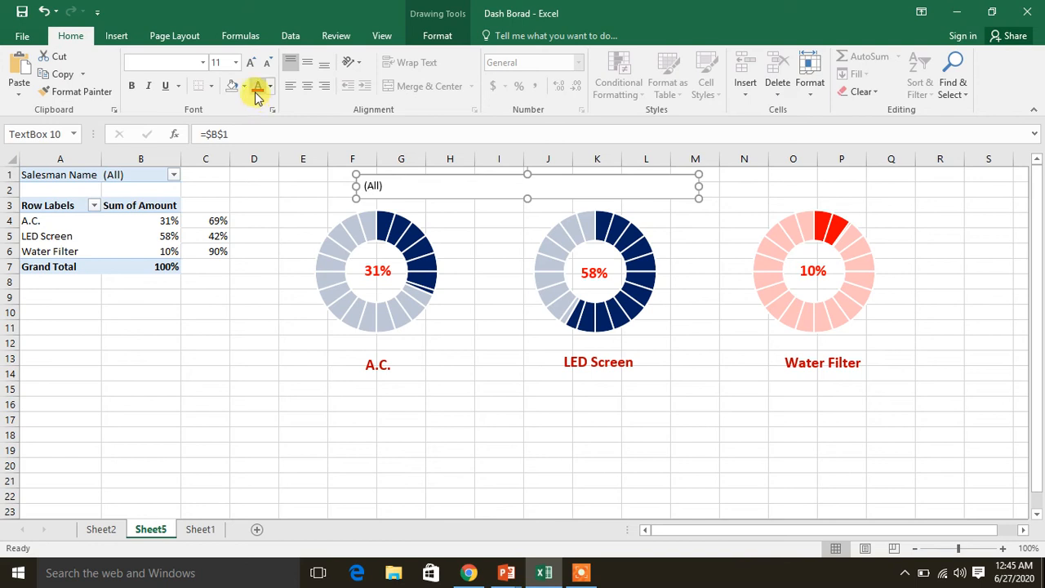
Center the header text box's text and set its font size to 17
{"action": "left_click", "coordinate": [310, 90]}
{"action": "left_click", "coordinate": [310, 90]}
{"action": "left_click", "coordinate": [219, 68]}
{"action": "type", "text": "20"}
{"action": "key", "text": "Return"}
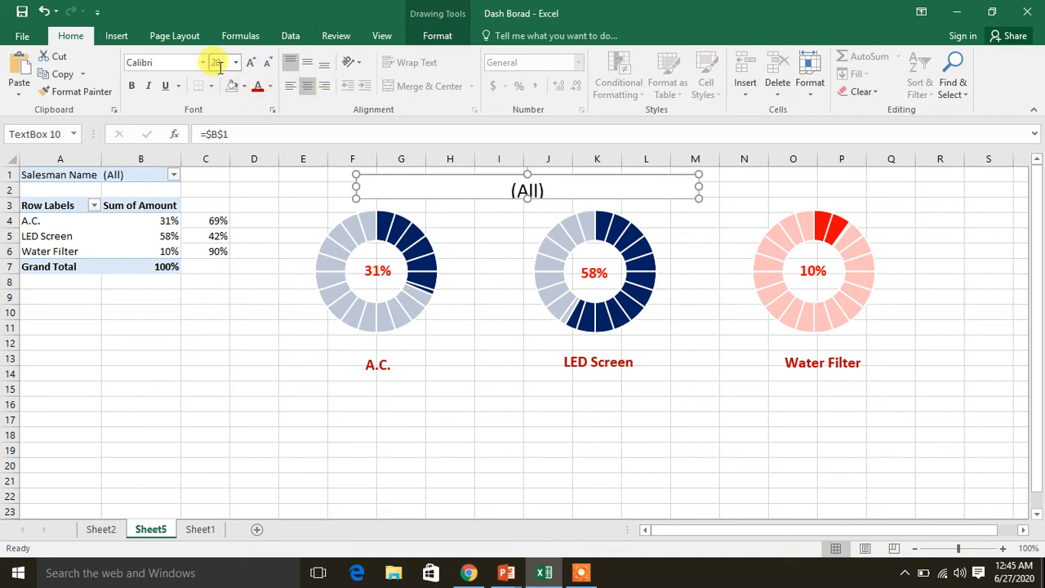
{"action": "type", "text": "17"}
{"action": "key", "text": "Return"}
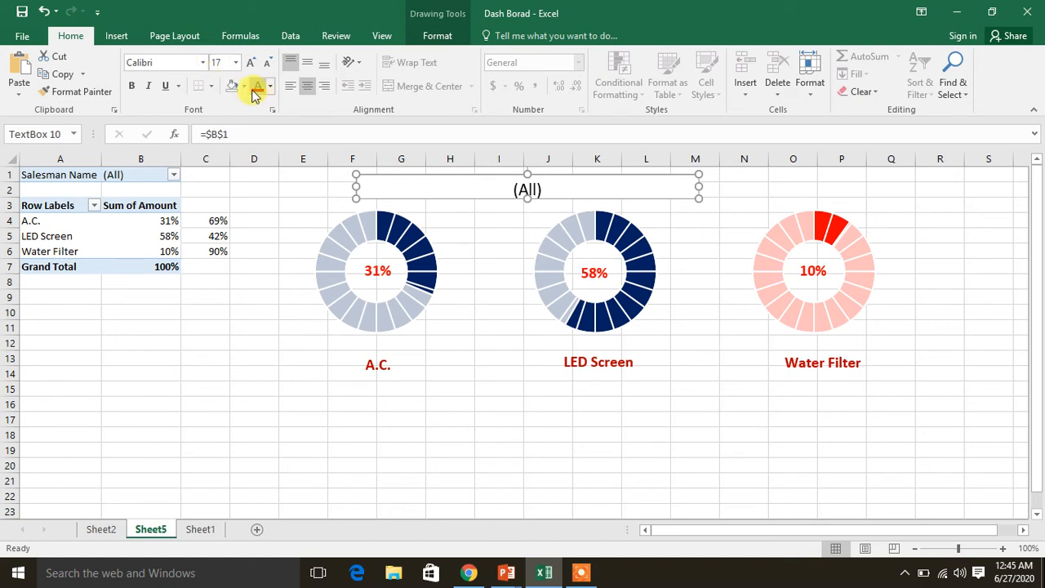
Give the header text box a grey fill and red text, and make it slightly taller so the text fits
{"action": "left_click", "coordinate": [244, 86]}
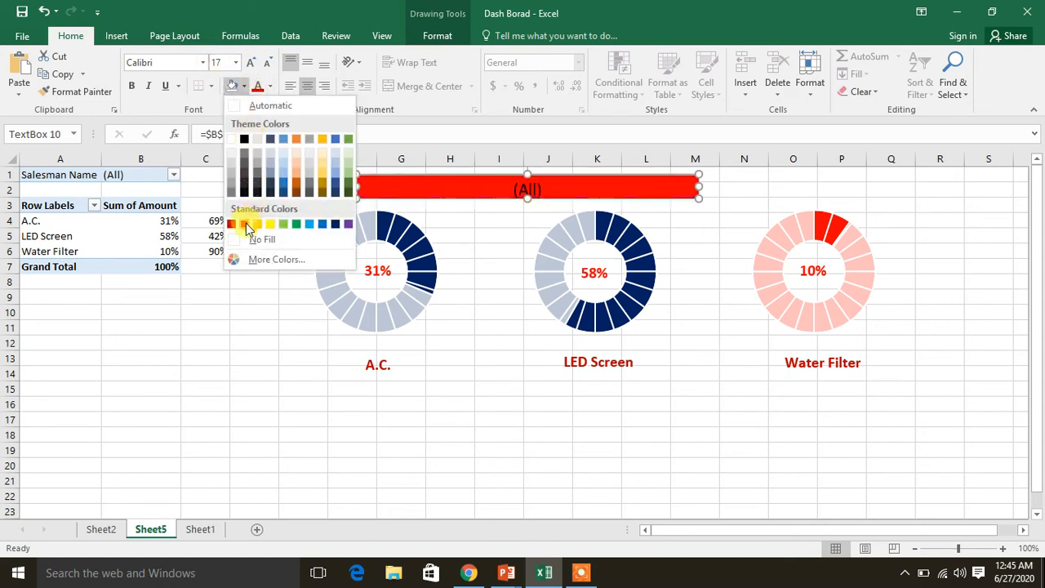
{"action": "left_click", "coordinate": [234, 168]}
{"action": "left_click", "coordinate": [270, 86]}
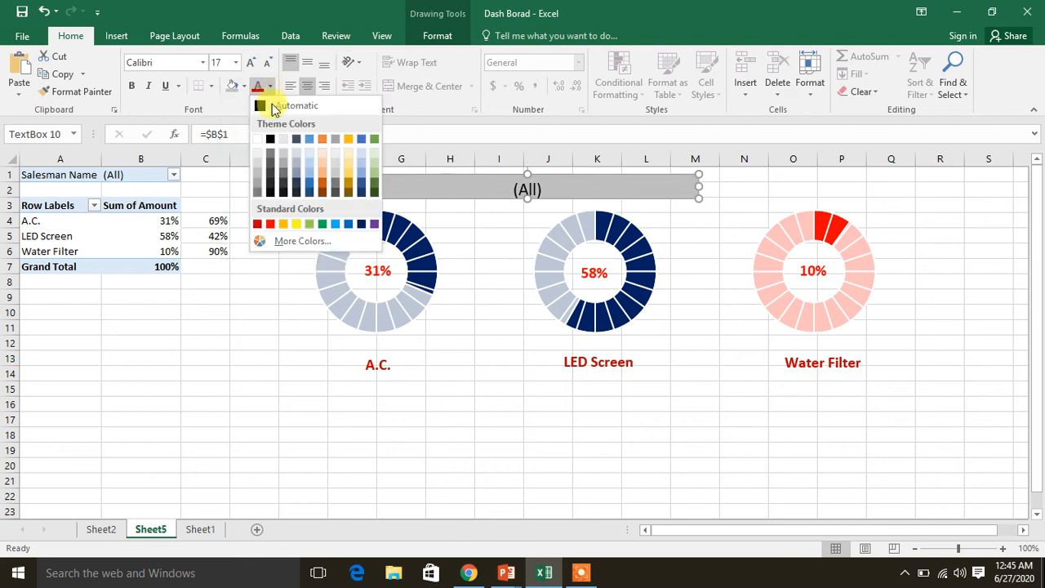
{"action": "left_click", "coordinate": [270, 224]}
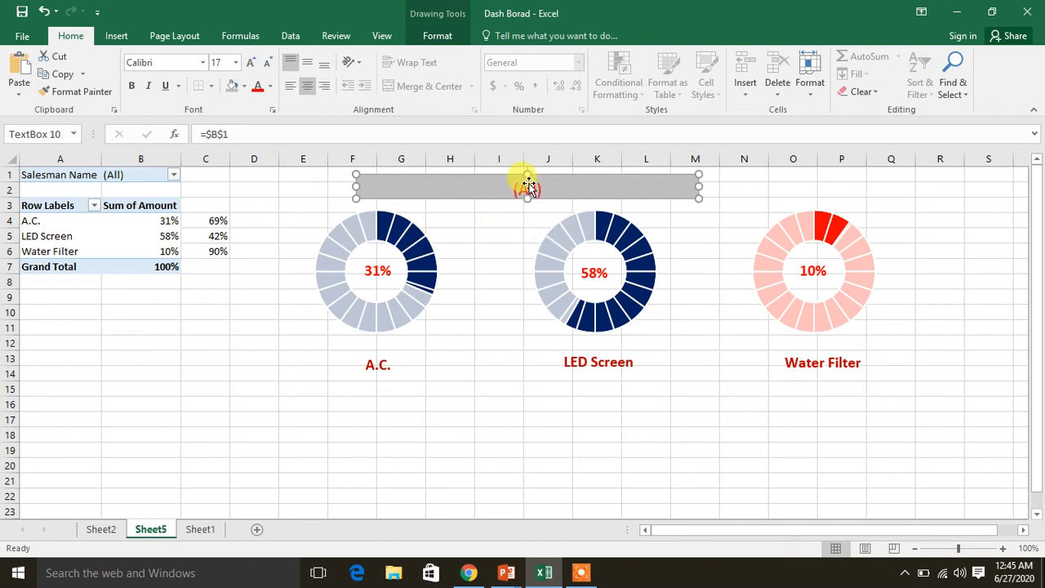
{"action": "left_click_drag", "start_coordinate": [527, 198], "coordinate": [527, 205]}
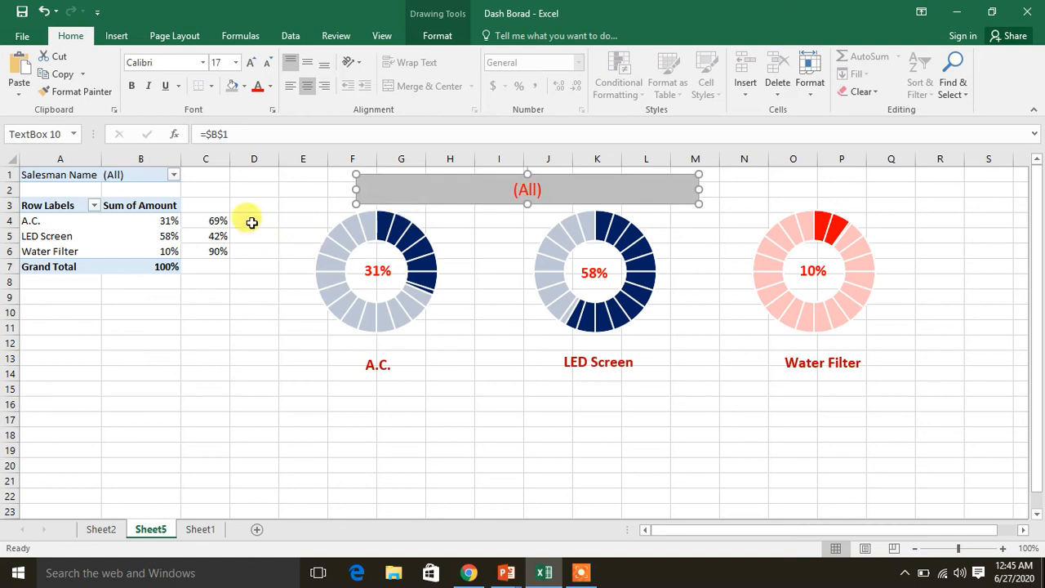
Filter the PivotTable to the first individual salesman listed under Salesman Name
{"action": "left_click", "coordinate": [173, 175]}
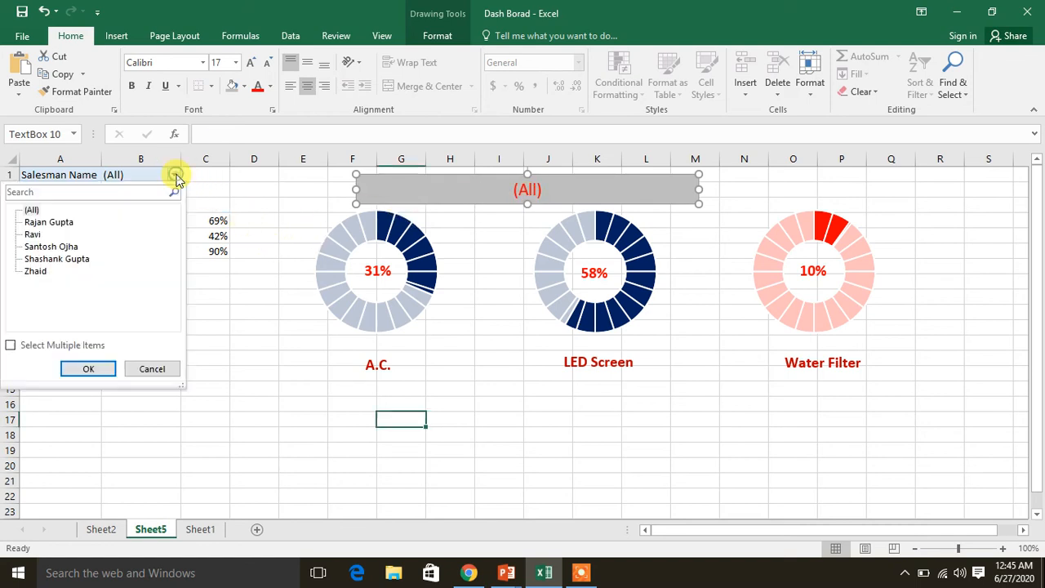
{"action": "left_click", "coordinate": [66, 223]}
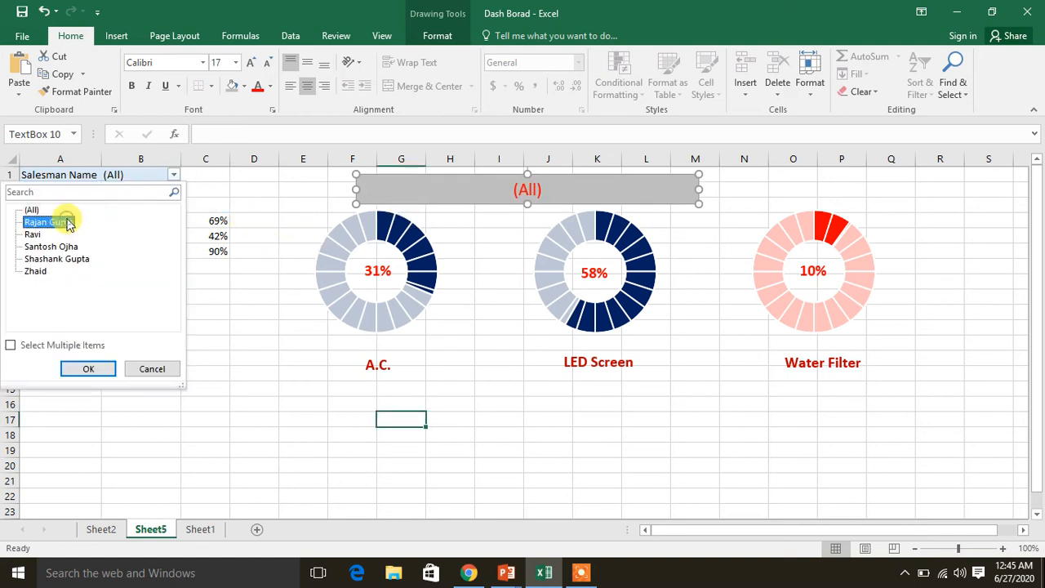
{"action": "left_click", "coordinate": [85, 369]}
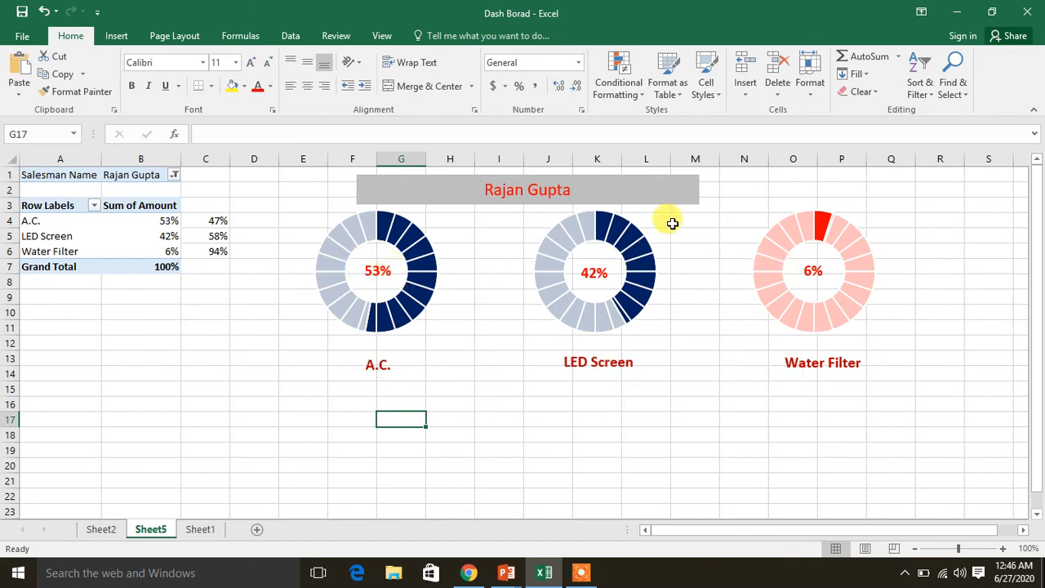
Widen the grey header text box so that it extends across to column P, above the third chart
{"action": "left_click", "coordinate": [658, 189]}
{"action": "left_click_drag", "start_coordinate": [698, 189], "coordinate": [832, 193]}
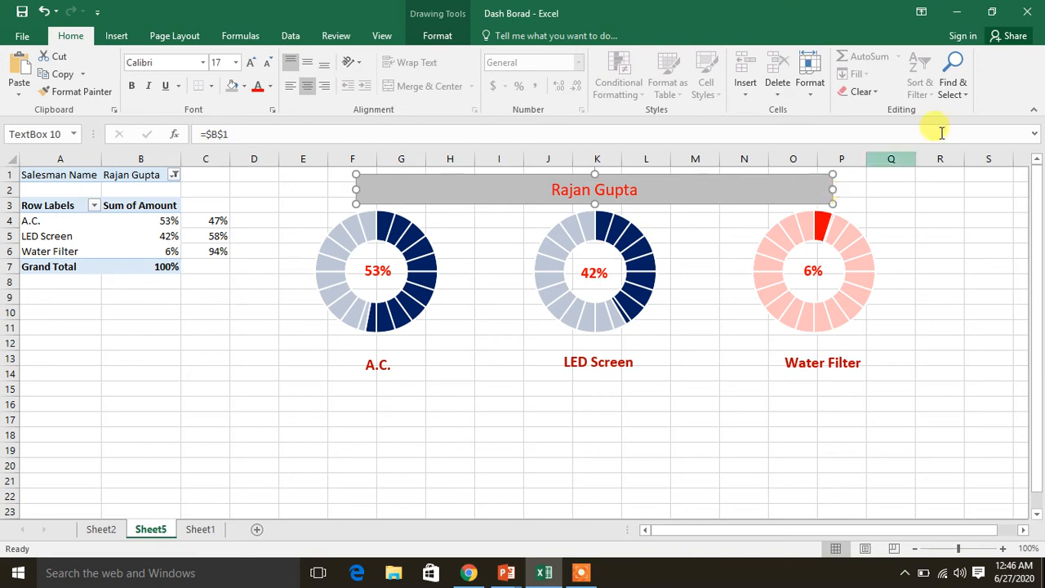
Try to extend the header text box's link formula to =$B$1 & "Salesman"
{"action": "left_click", "coordinate": [309, 135]}
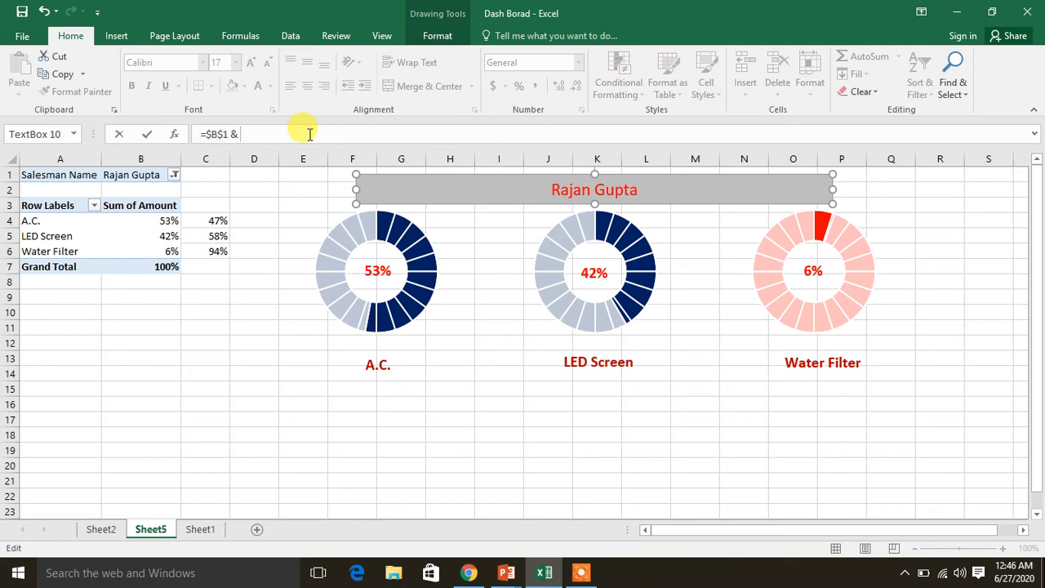
{"action": "type", "text": "& \"Salesman"}
{"action": "key", "text": "Return"}
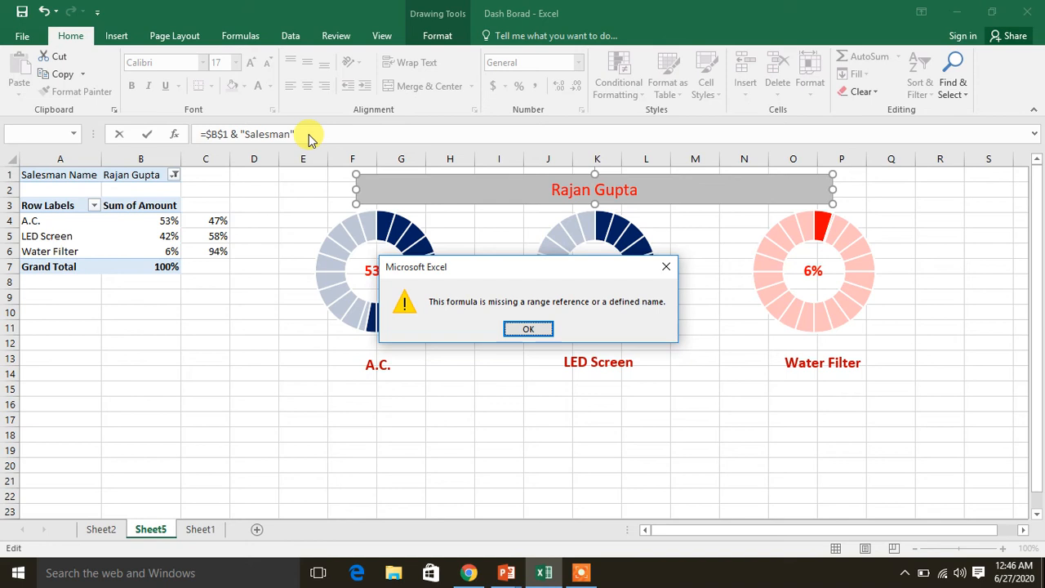
{"action": "key", "text": "Return"}
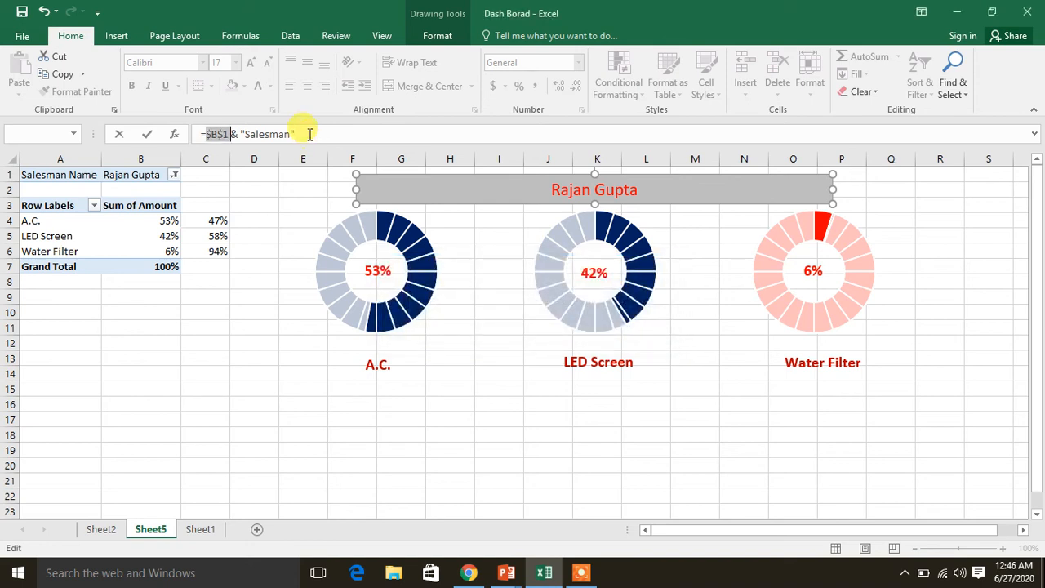
Try the formula ="Salesman Name is " & b1 in the header text box, and cancel the edit
{"action": "key", "text": "Home"}
{"action": "key", "text": "BackSpace"}
{"action": "key", "text": "BackSpace"}
{"action": "key", "text": "BackSpace"}
{"action": "key", "text": "BackSpace"}
{"action": "key", "text": "BackSpace"}
{"action": "key", "text": "BackSpace"}
{"action": "key", "text": "BackSpace"}
{"action": "key", "text": "BackSpace"}
{"action": "key", "text": "BackSpace"}
{"action": "key", "text": "BackSpace"}
{"action": "key", "text": "BackSpace"}
{"action": "key", "text": "BackSpace"}
{"action": "key", "text": "BackSpace"}
{"action": "key", "text": "BackSpace"}
{"action": "key", "text": "BackSpace"}
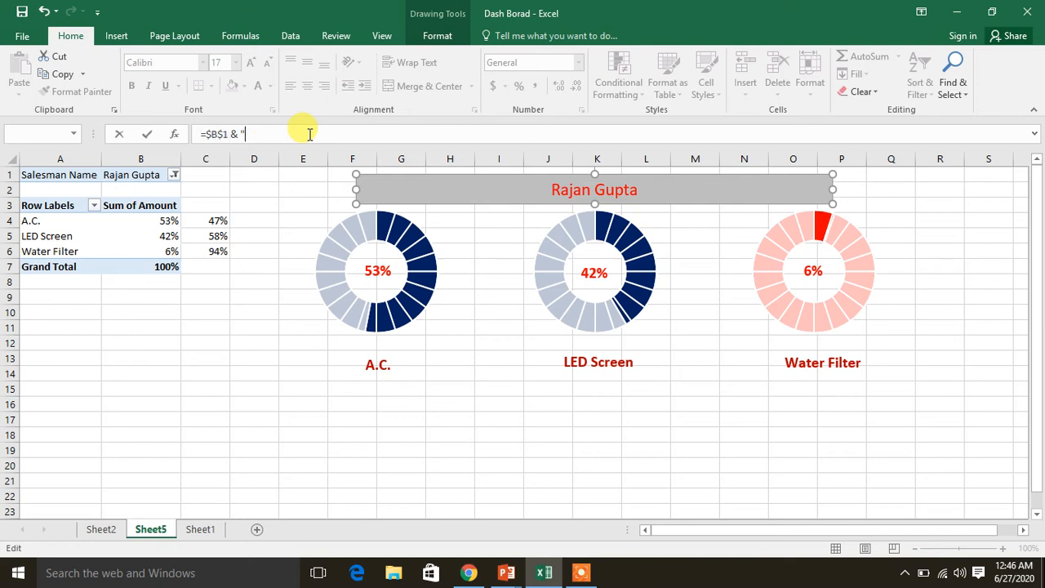
{"action": "type", "text": "\"Salesman Name is \" &"}
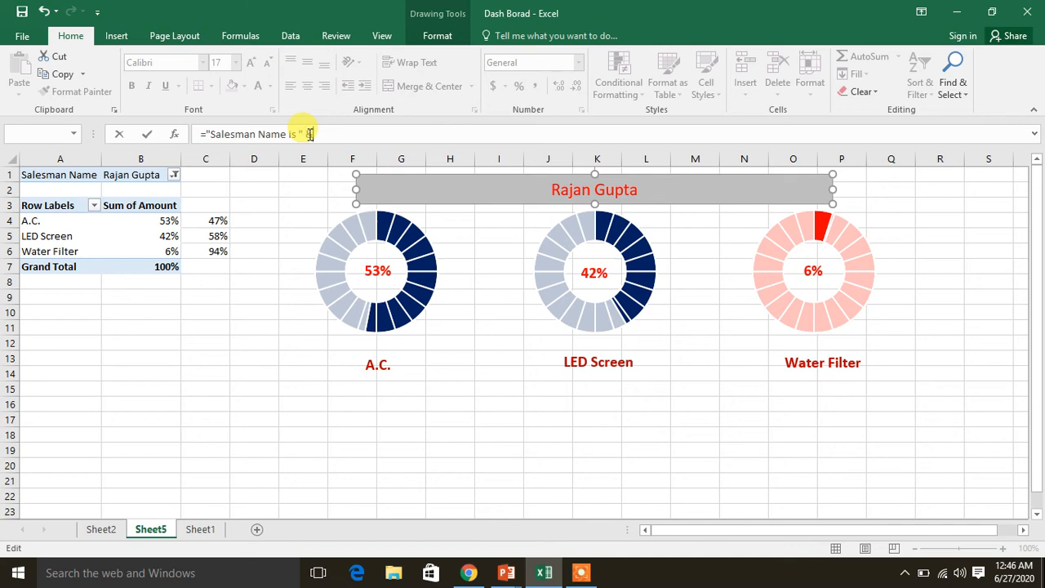
{"action": "type", "text": "b1"}
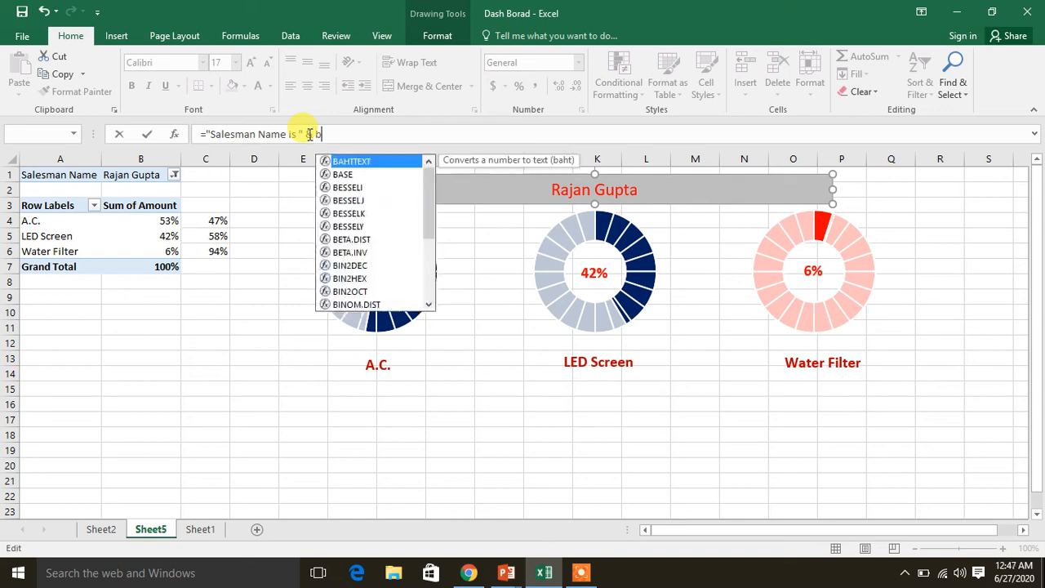
{"action": "key", "text": "Return"}
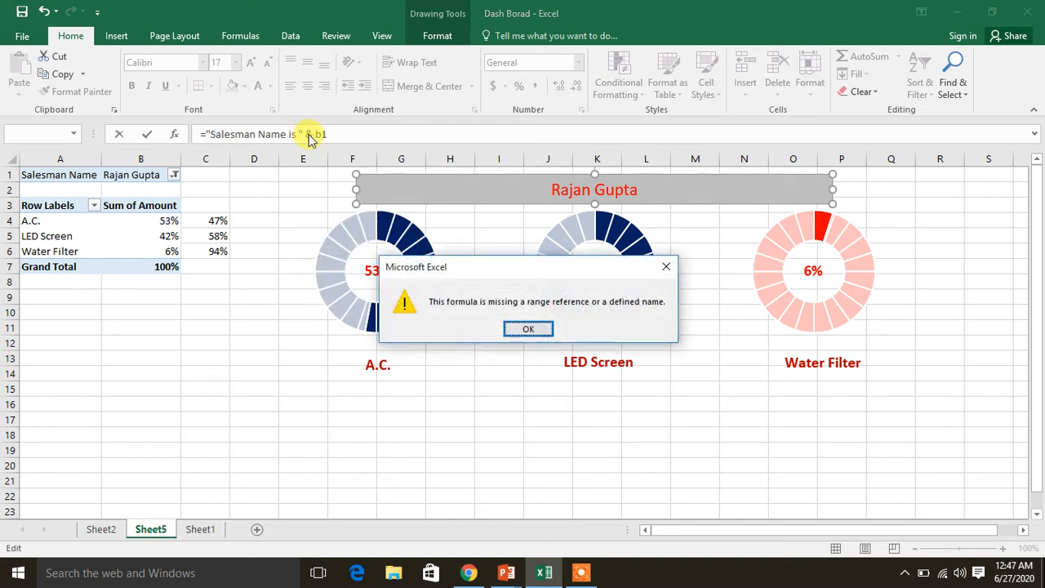
{"action": "key", "text": "Return"}
{"action": "key", "text": "Escape"}
{"action": "key", "text": "Escape"}
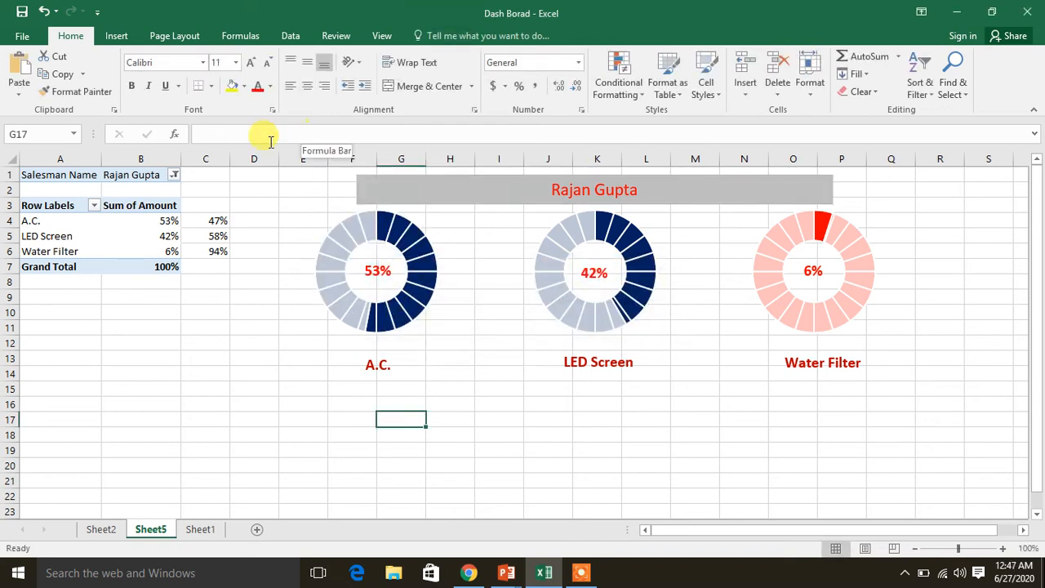
Reset the PivotTable's Salesman Name filter to (All)
{"action": "left_click", "coordinate": [174, 175]}
{"action": "left_click", "coordinate": [31, 210]}
{"action": "left_click", "coordinate": [82, 369]}
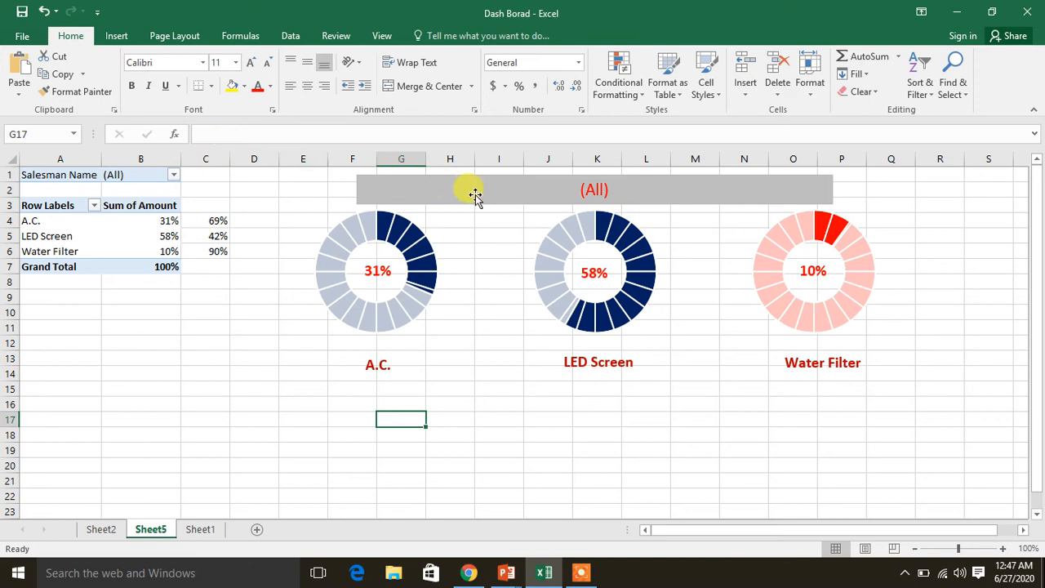
Try to extend the header text box's link formula to =$B$1 & "Sales"
{"action": "left_click", "coordinate": [604, 192]}
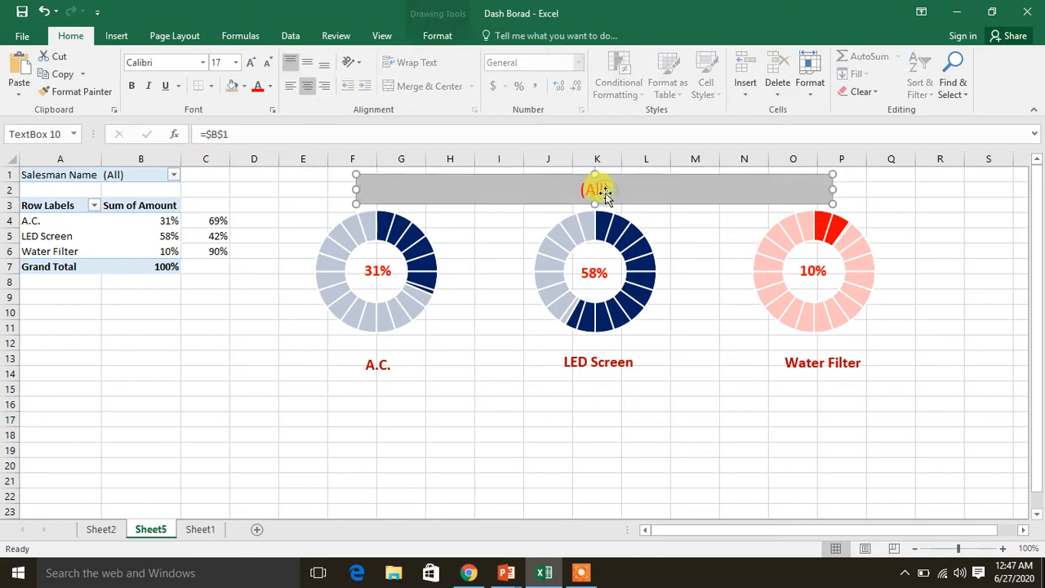
{"action": "left_click", "coordinate": [258, 136]}
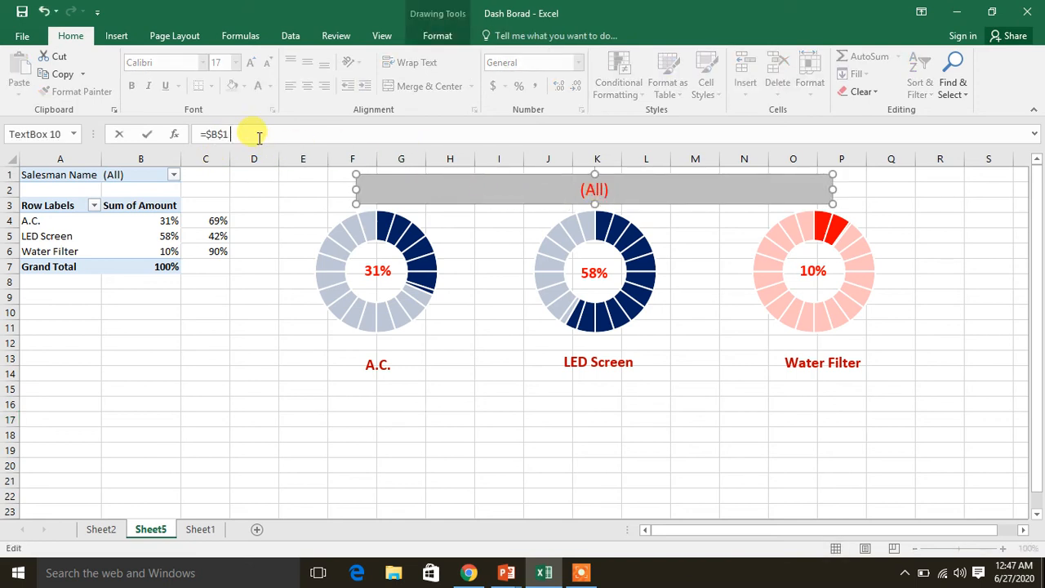
{"action": "type", "text": "& \"Sales"}
{"action": "key", "text": "Return"}
{"action": "key", "text": "Return"}
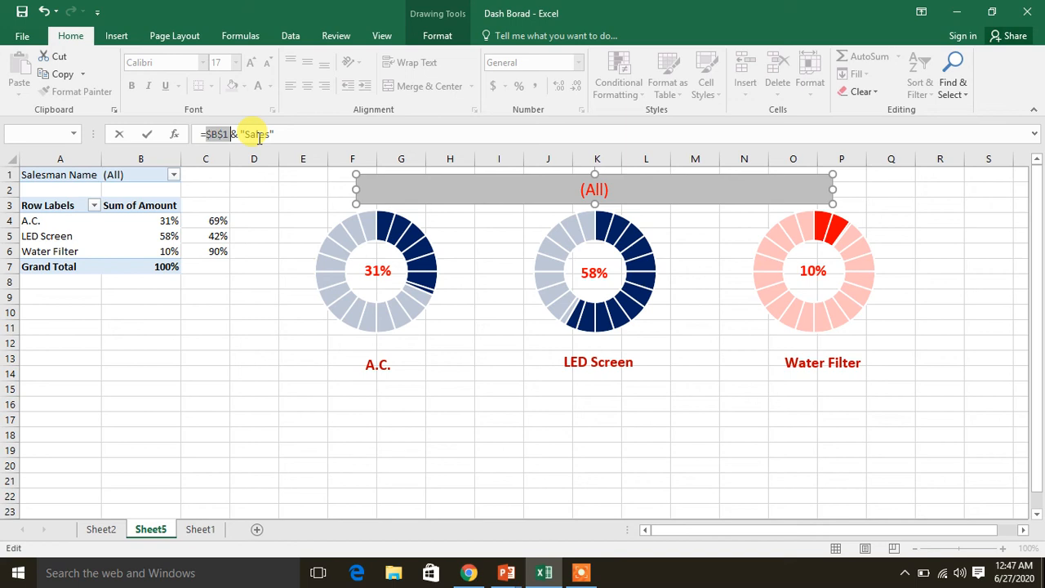
Change the reference in the header text box's formula from absolute to relative and try =B1 & "Sales"
{"action": "key", "text": "Right"}
{"action": "key", "text": "Right"}
{"action": "key", "text": "BackSpace"}
{"action": "key", "text": "BackSpace"}
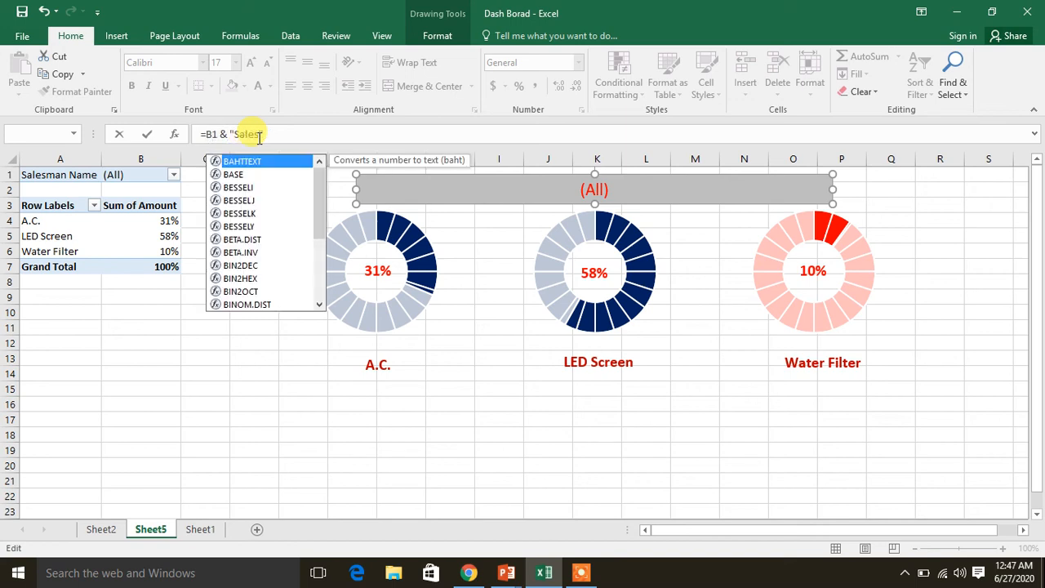
{"action": "key", "text": "Return"}
{"action": "key", "text": "Return"}
{"action": "key", "text": "Right"}
{"action": "key", "text": "Right"}
{"action": "key", "text": "Right"}
{"action": "key", "text": "Right"}
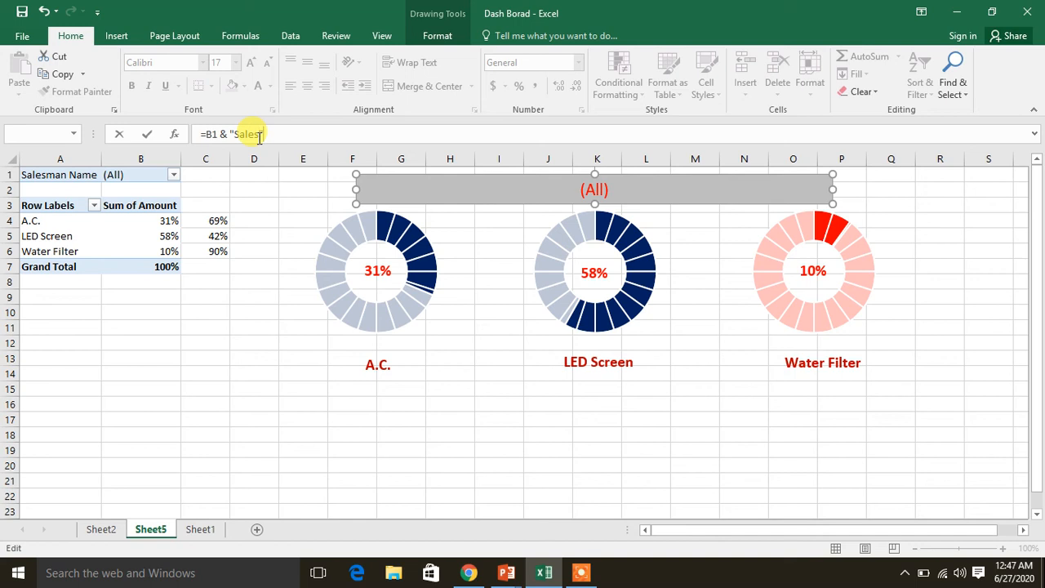
Remove the appended text so that the header text box's link formula is just =B1
{"action": "key", "text": "BackSpace"}
{"action": "key", "text": "BackSpace"}
{"action": "key", "text": "BackSpace"}
{"action": "key", "text": "BackSpace"}
{"action": "key", "text": "BackSpace"}
{"action": "key", "text": "BackSpace"}
{"action": "key", "text": "BackSpace"}
{"action": "key", "text": "Return"}
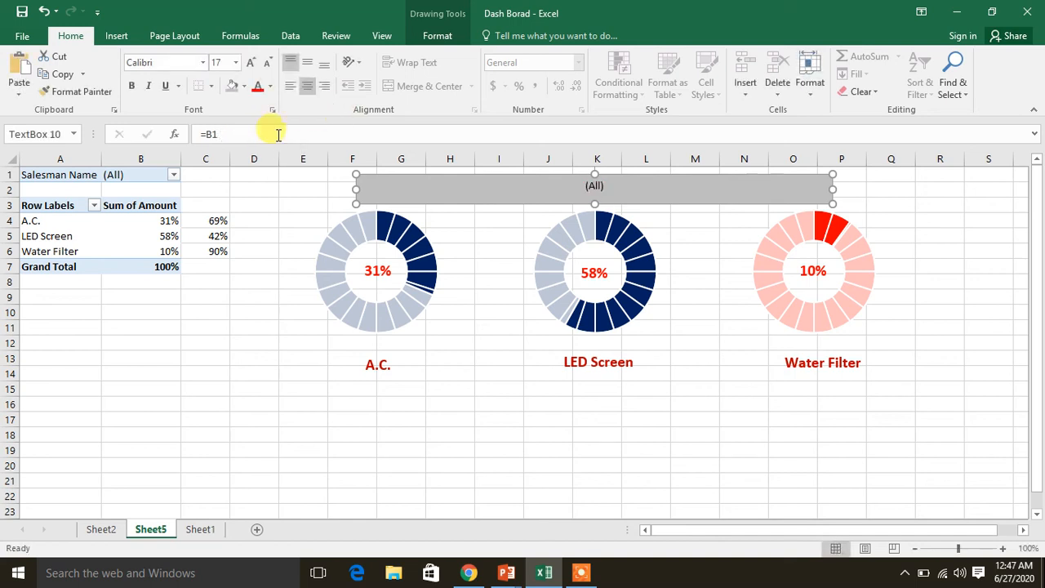
Try the formula =CONCATENATE("Salesman ",$B$1) in the header text box, and cancel the edit
{"action": "left_click", "coordinate": [241, 136]}
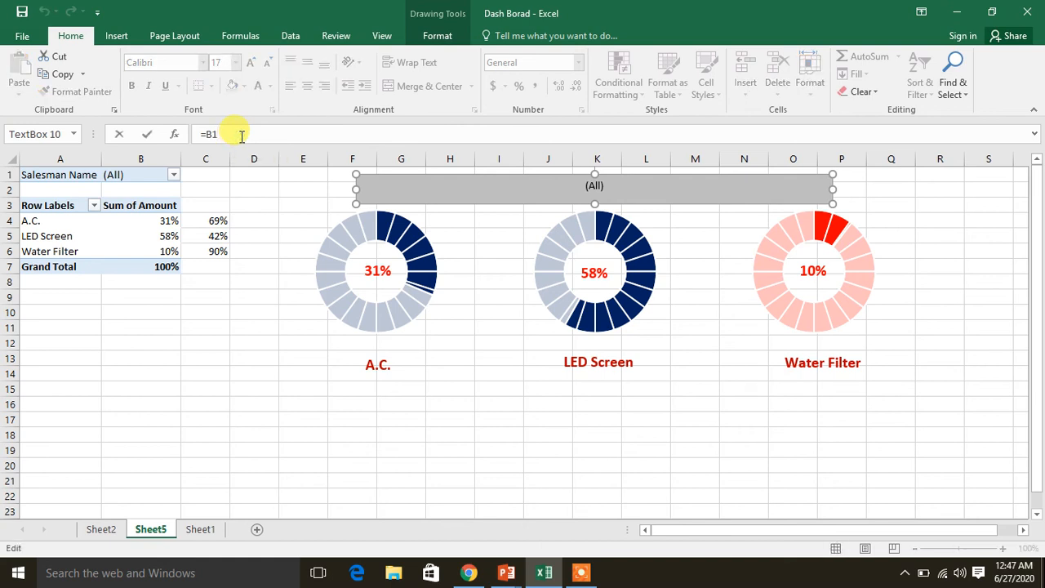
{"action": "key", "text": "BackSpace"}
{"action": "key", "text": "BackSpace"}
{"action": "type", "text": "con"}
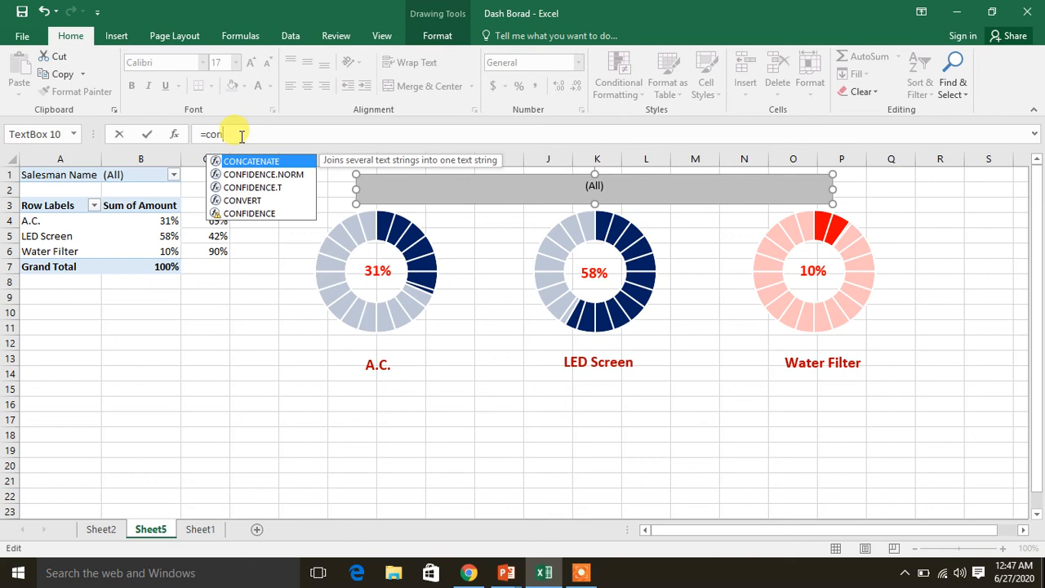
{"action": "key", "text": "Tab"}
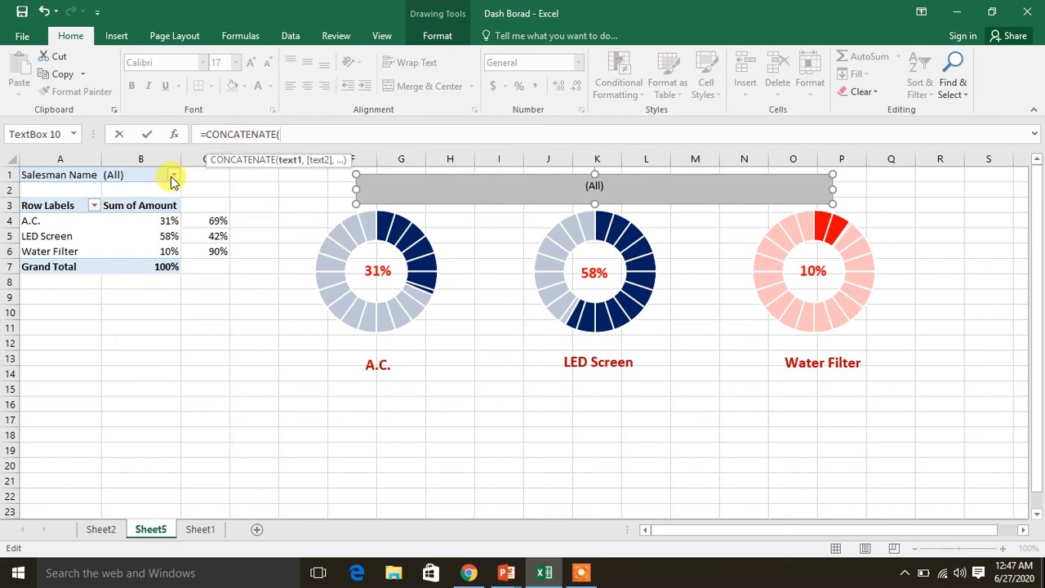
{"action": "type", "text": "\"Salesman"}
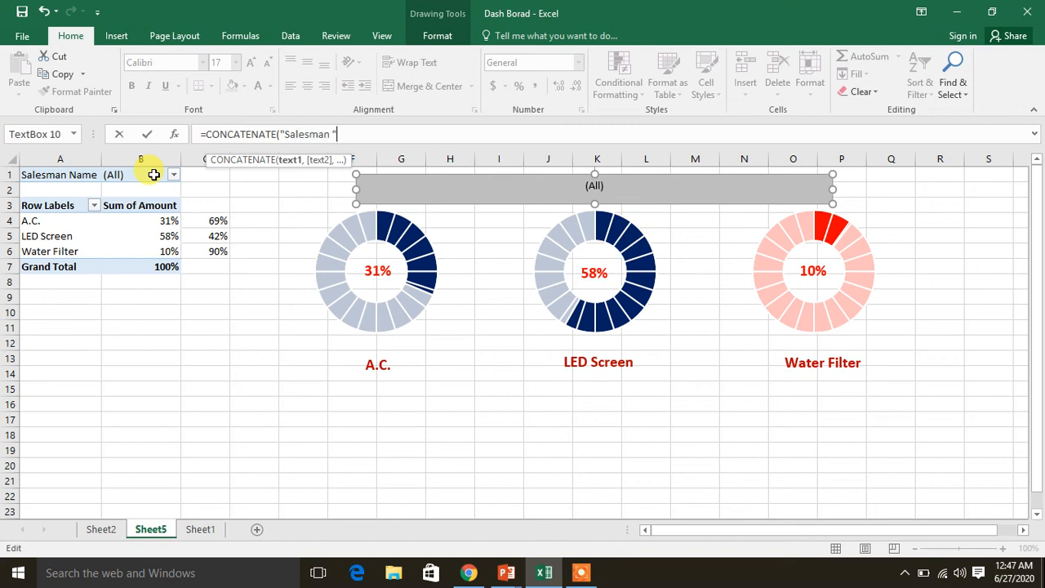
{"action": "type", "text": ","}
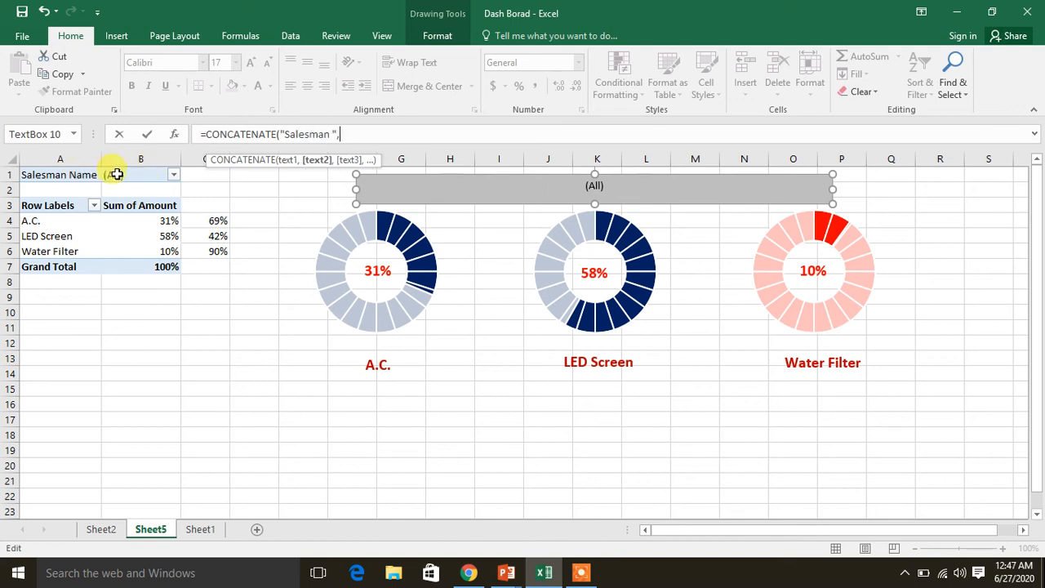
{"action": "left_click", "coordinate": [116, 175]}
{"action": "type", "text": ")"}
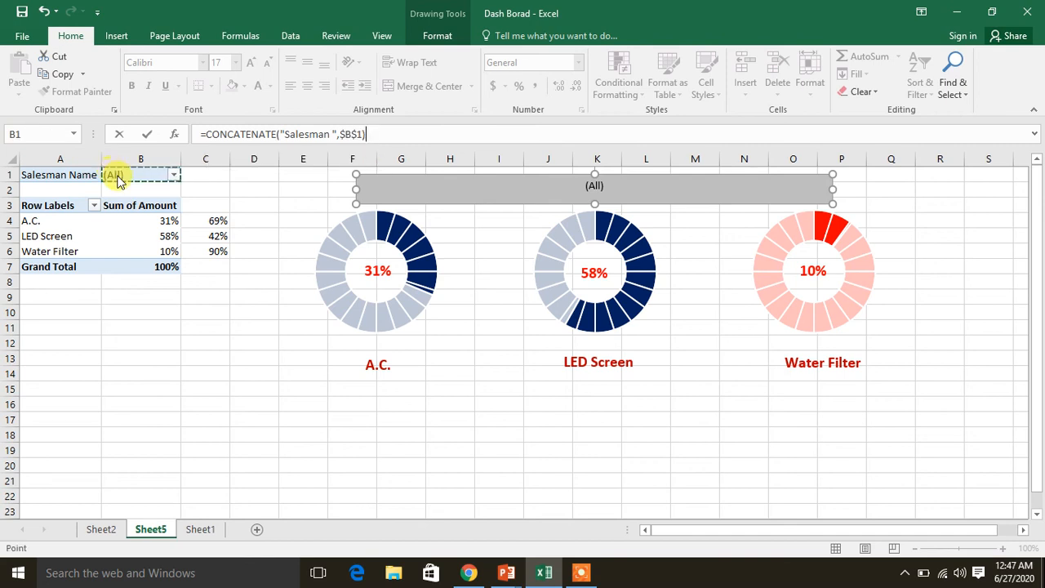
{"action": "key", "text": "Return"}
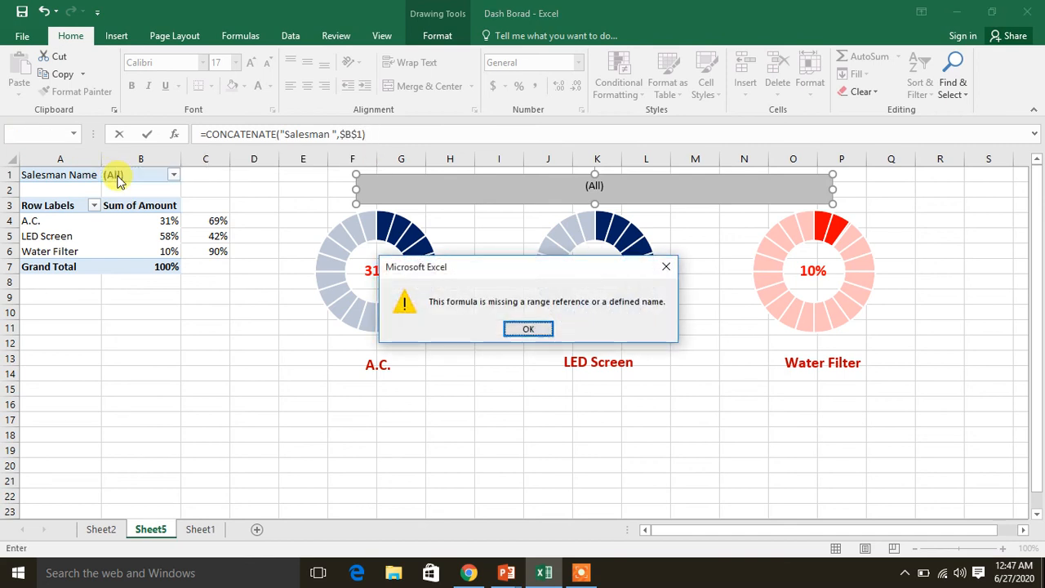
{"action": "key", "text": "Return"}
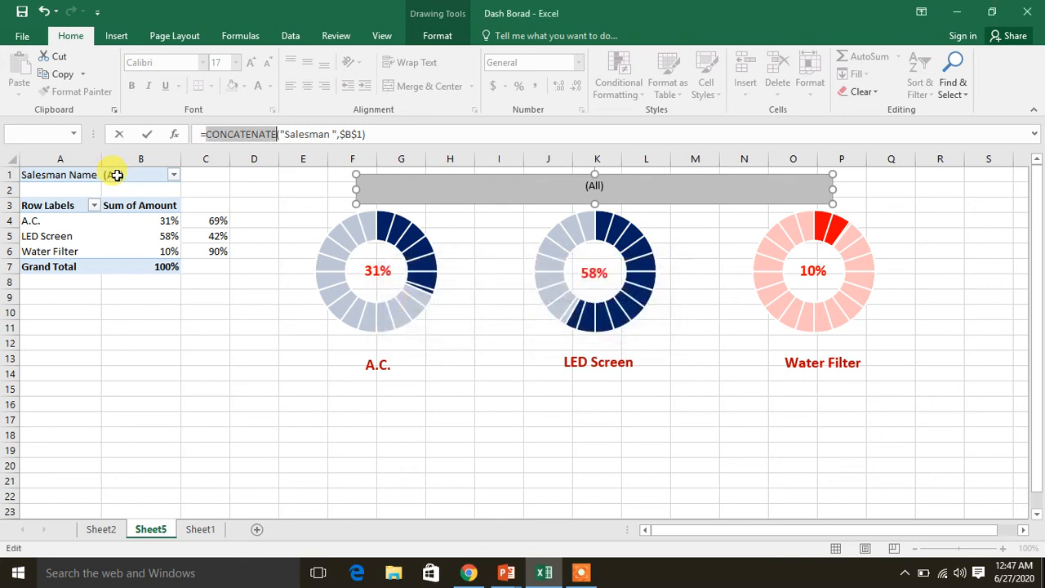
{"action": "key", "text": "Escape"}
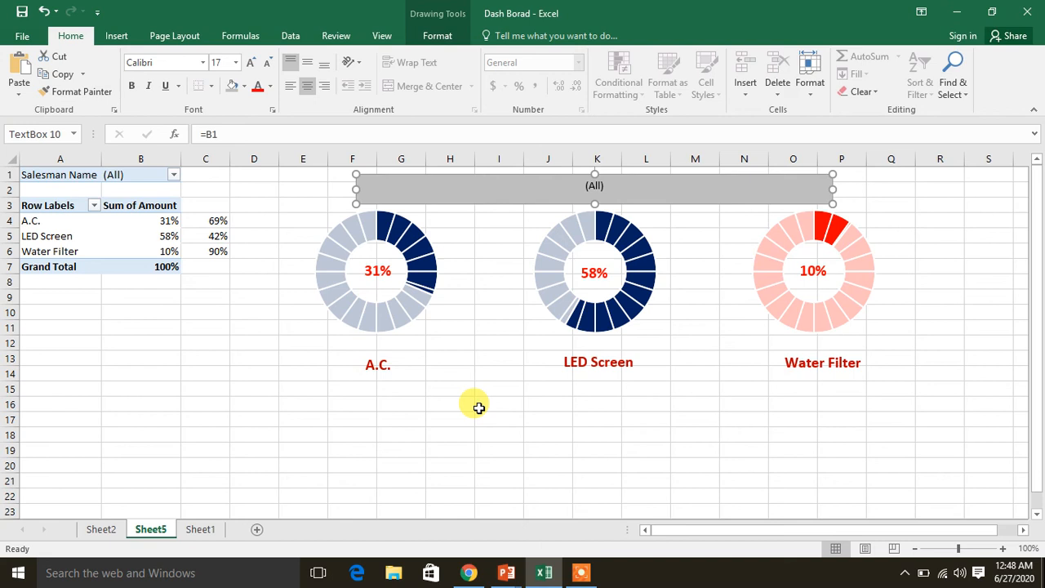
Insert a Salesman Name slicer for the PivotTable and place it below the table, starting around row 14
{"action": "left_click", "coordinate": [125, 235]}
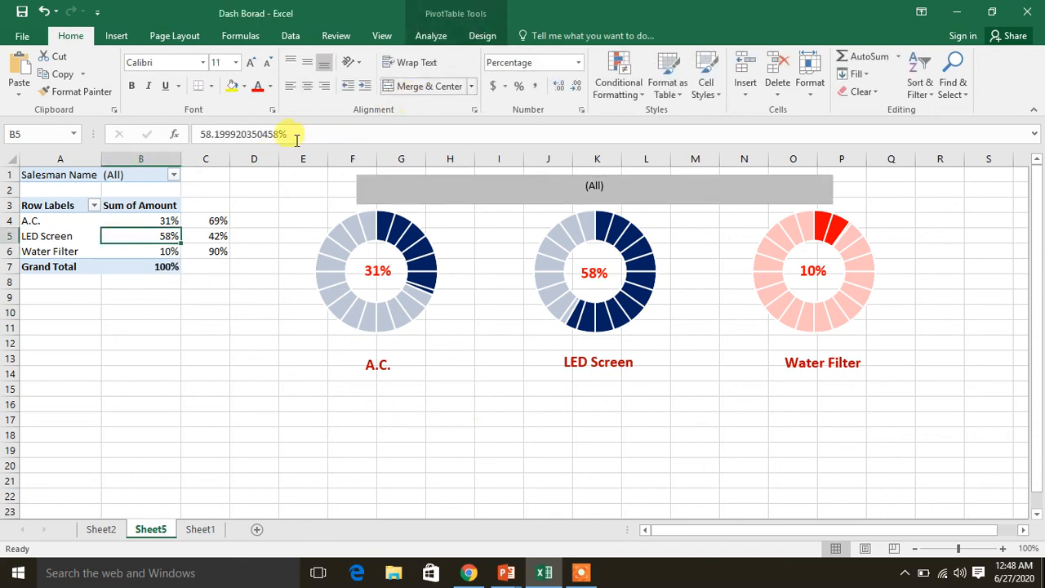
{"action": "left_click", "coordinate": [426, 38]}
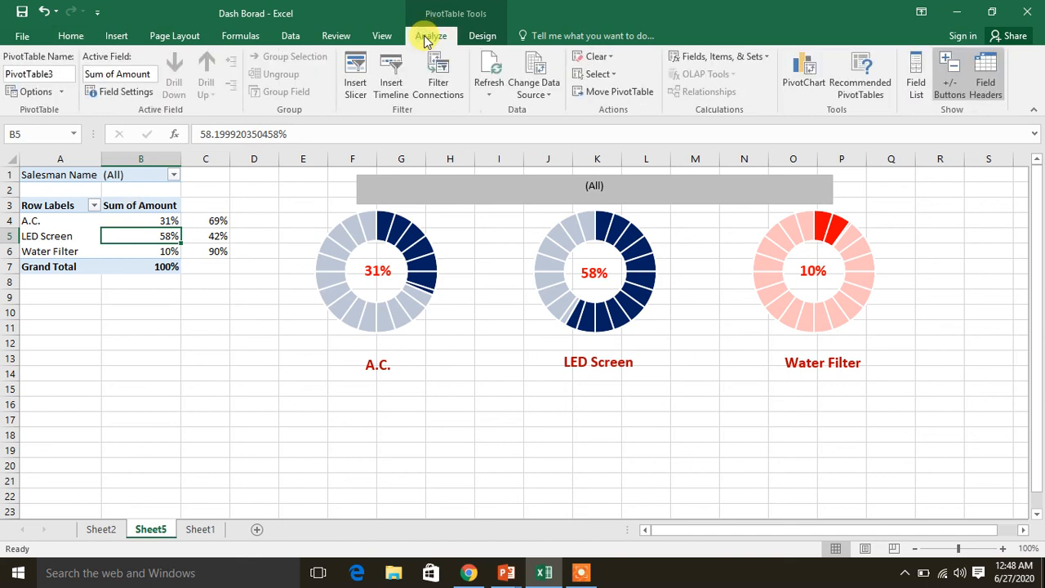
{"action": "left_click", "coordinate": [354, 88]}
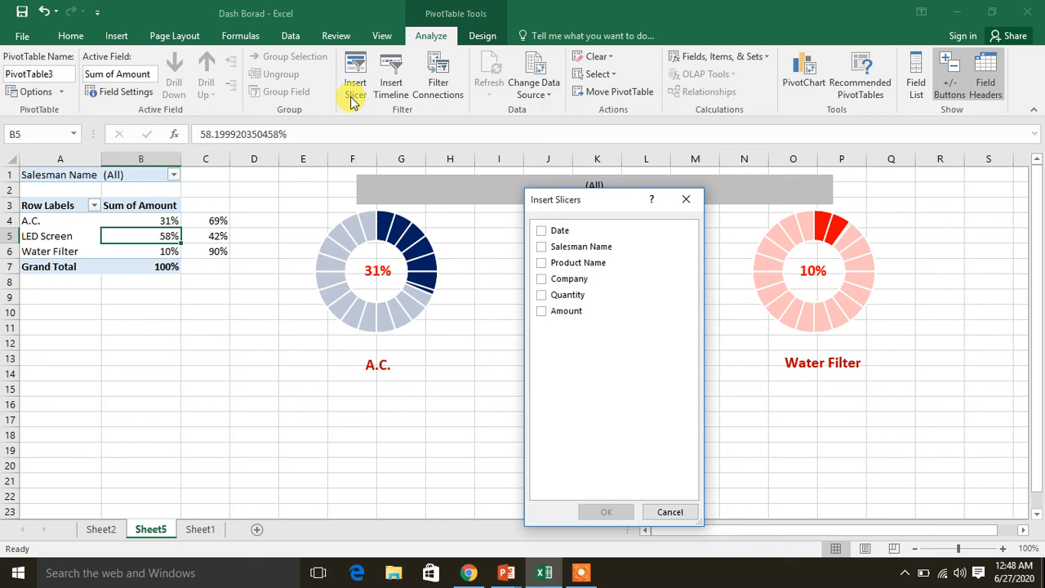
{"action": "left_click", "coordinate": [542, 247]}
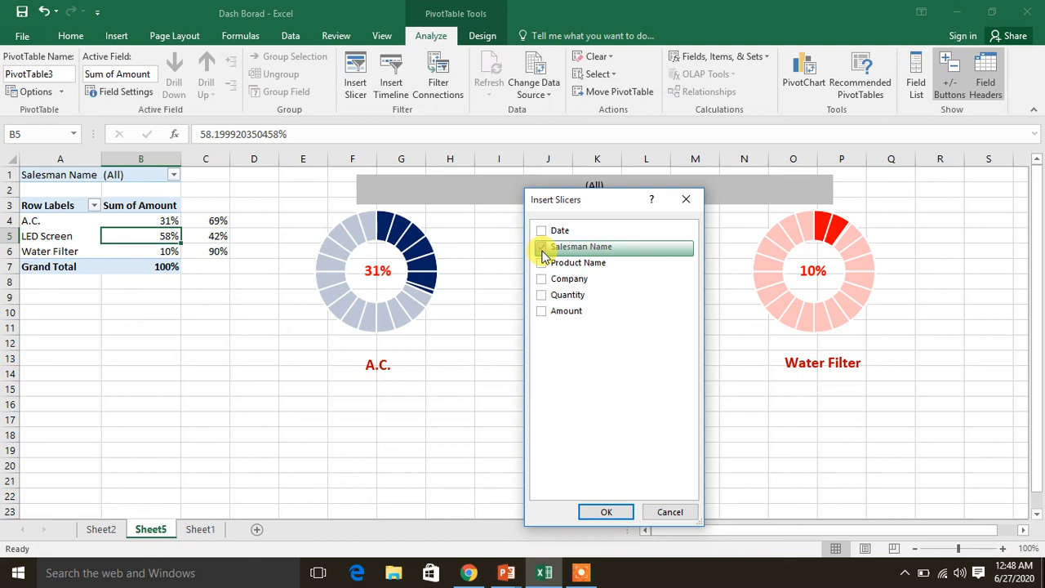
{"action": "left_click", "coordinate": [605, 511]}
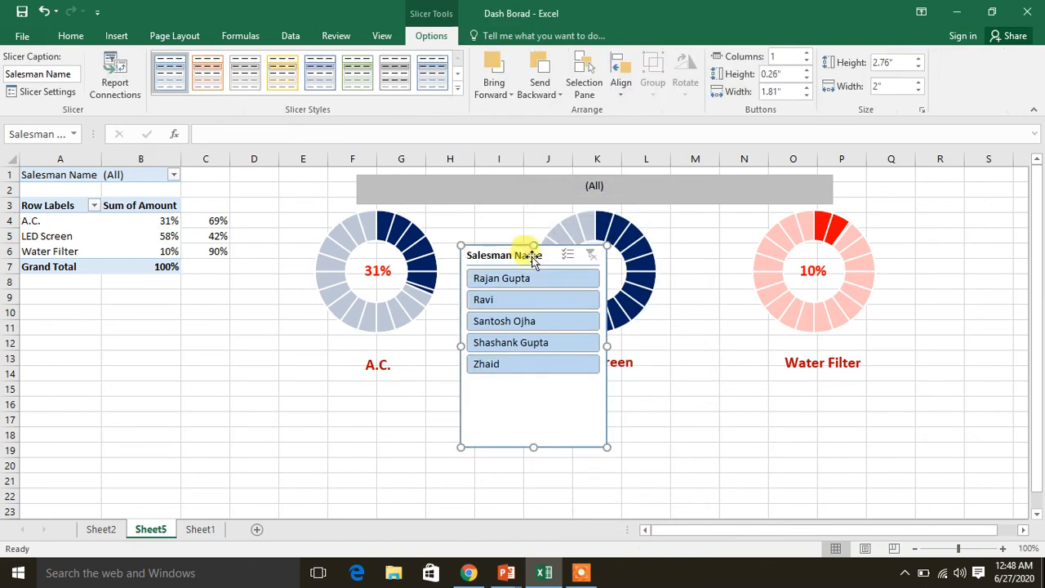
{"action": "left_click_drag", "start_coordinate": [527, 255], "coordinate": [218, 378]}
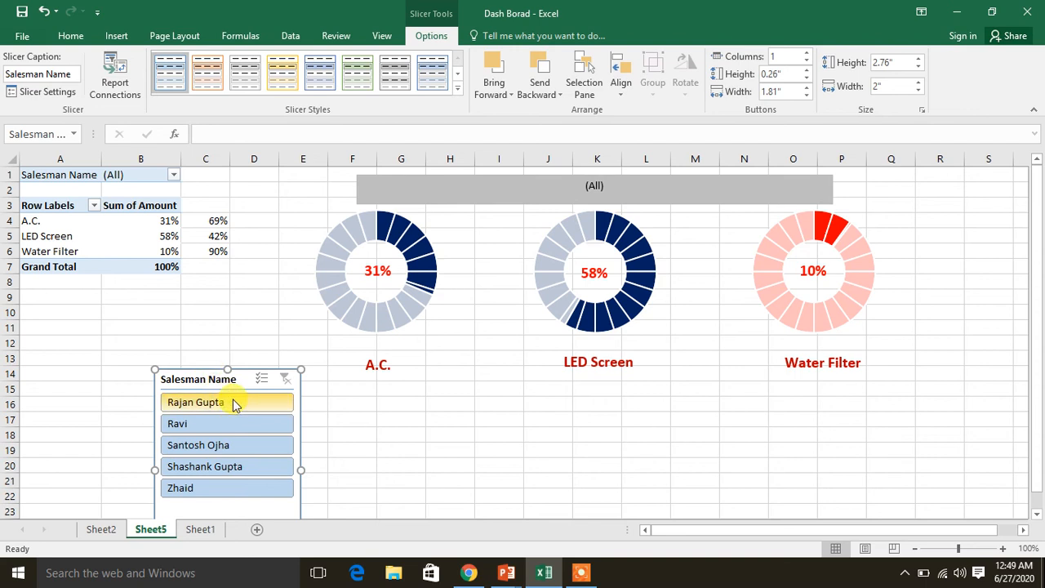
Check the slicer by filtering the dashboard on the first three salesmen in turn, and clear the filter
{"action": "left_click", "coordinate": [231, 403]}
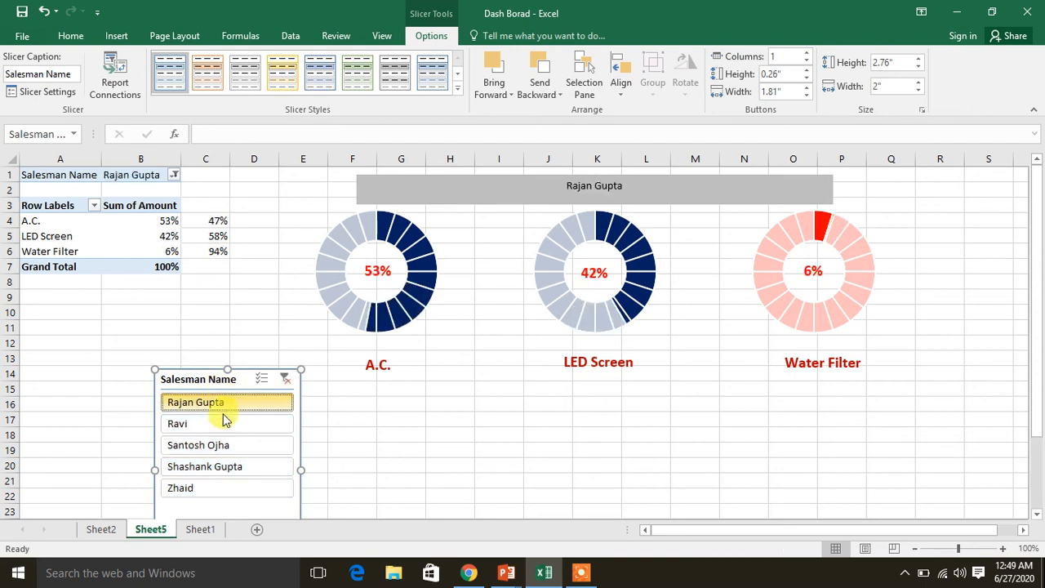
{"action": "left_click", "coordinate": [216, 426]}
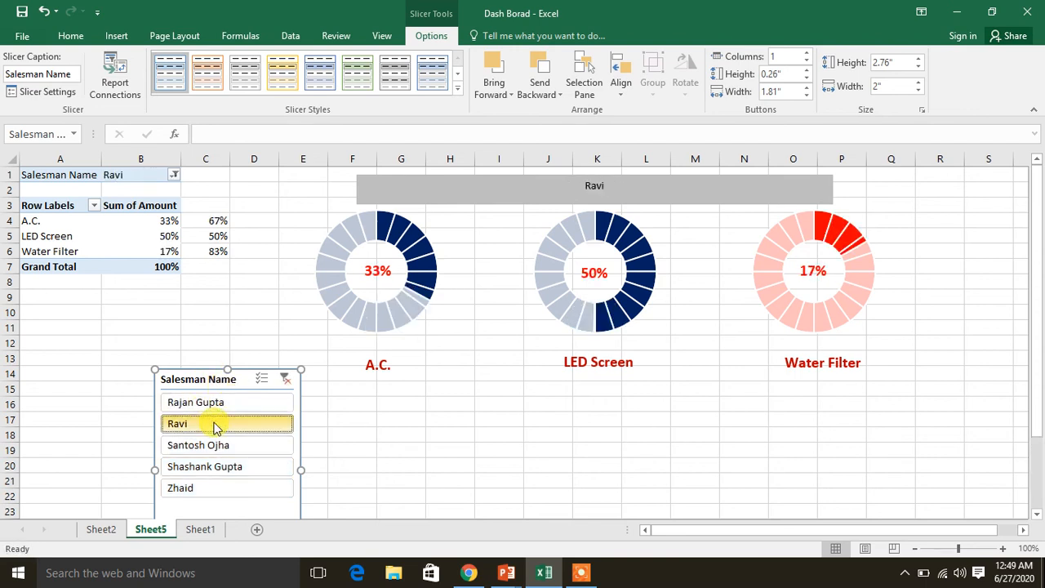
{"action": "left_click", "coordinate": [211, 445]}
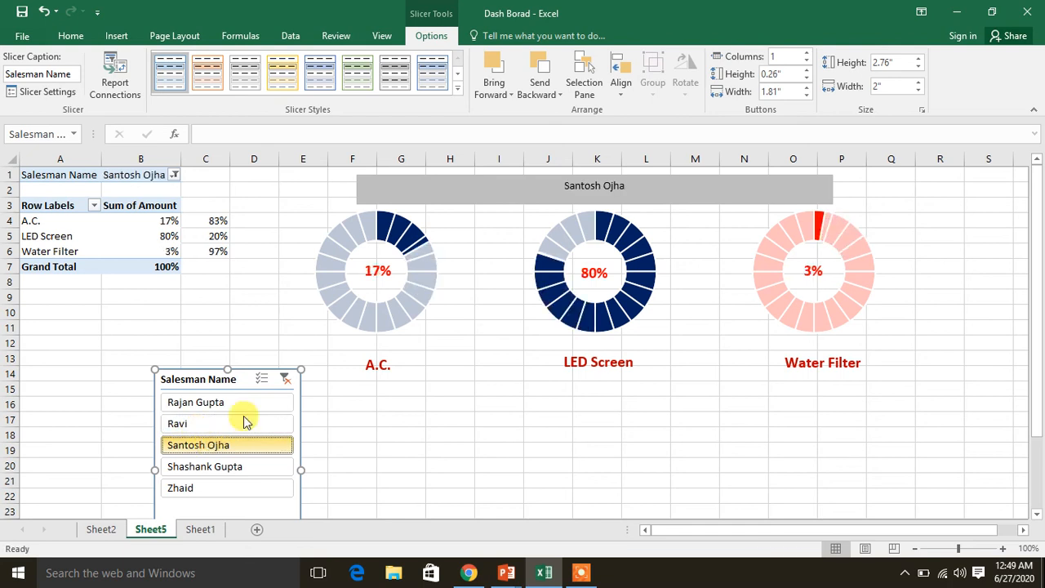
{"action": "left_click", "coordinate": [287, 381]}
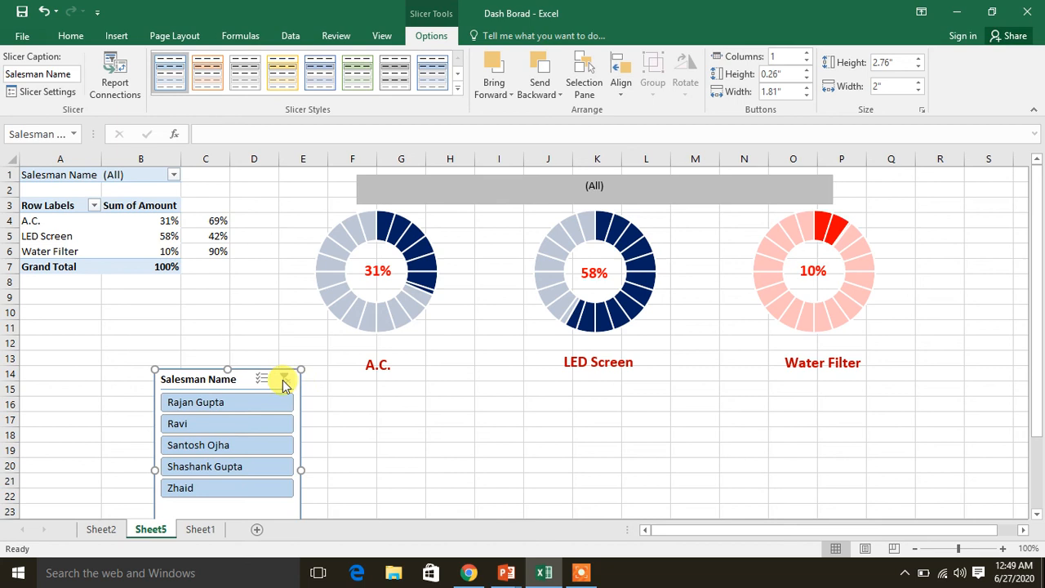
Set the Salesman Name slicer's width to 2.2" in its size properties
{"action": "right_click", "coordinate": [236, 381]}
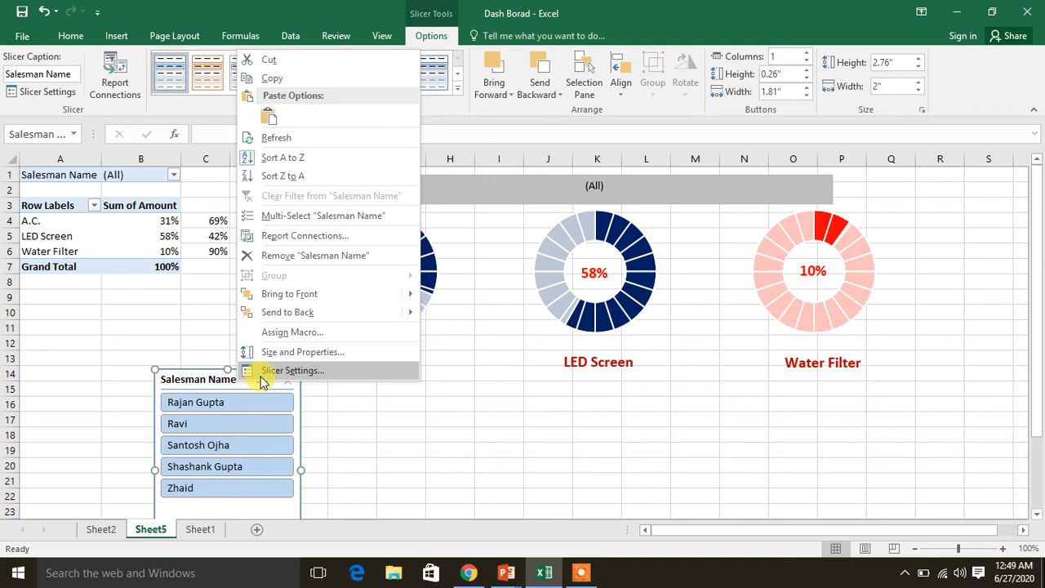
{"action": "left_click", "coordinate": [296, 354]}
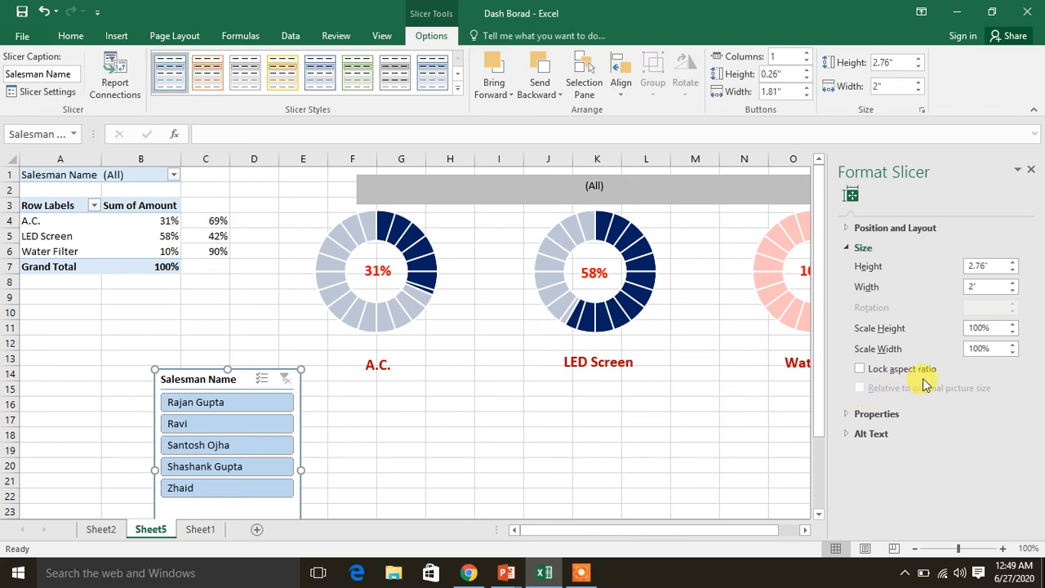
{"action": "left_click", "coordinate": [849, 249]}
{"action": "left_click", "coordinate": [848, 247]}
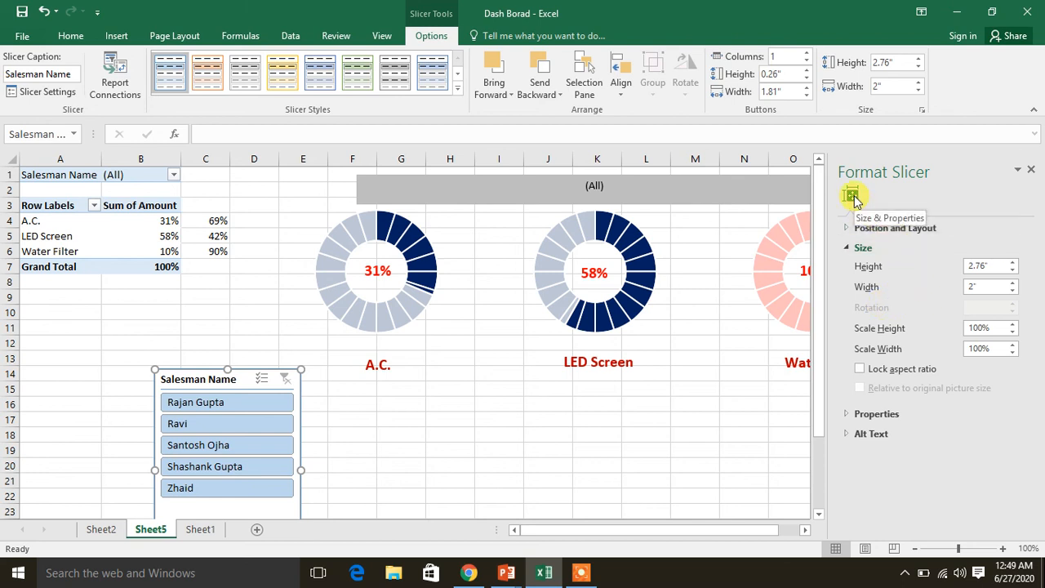
{"action": "left_click", "coordinate": [893, 414]}
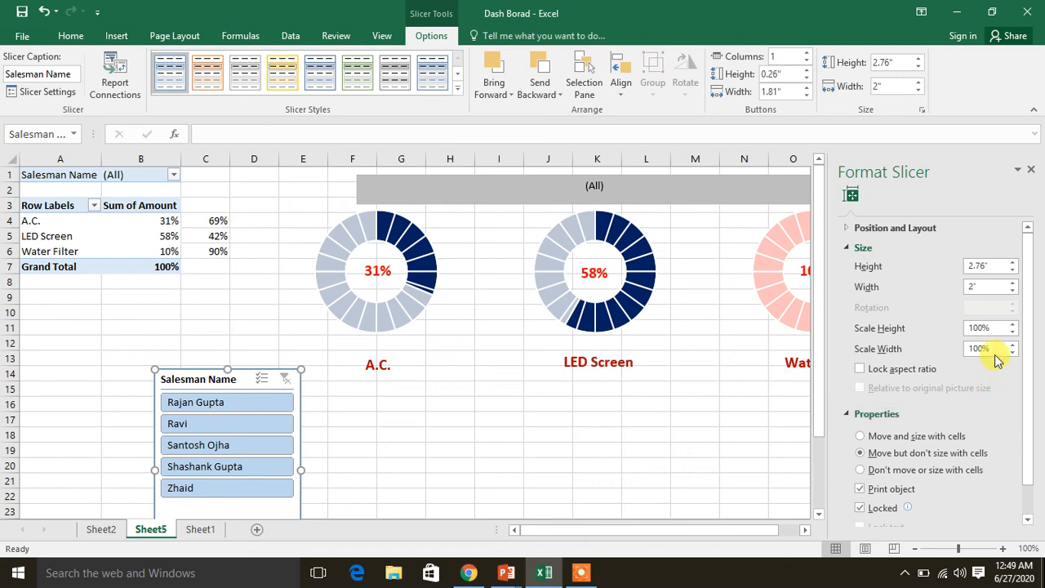
{"action": "left_click", "coordinate": [1013, 282]}
{"action": "left_click", "coordinate": [1013, 283]}
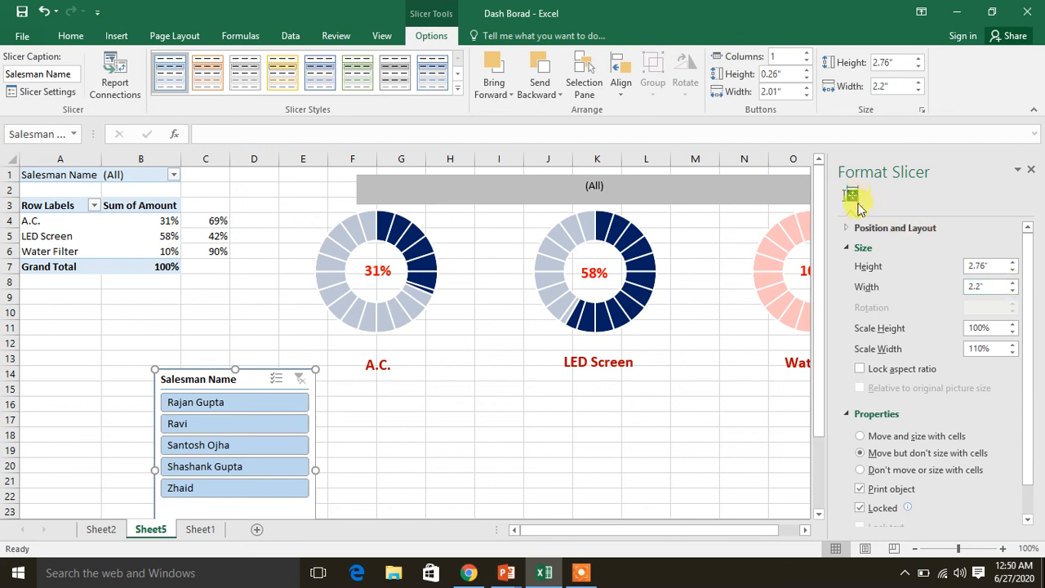
Set the slicer's layout to 3 columns and close its format settings
{"action": "left_click", "coordinate": [870, 228]}
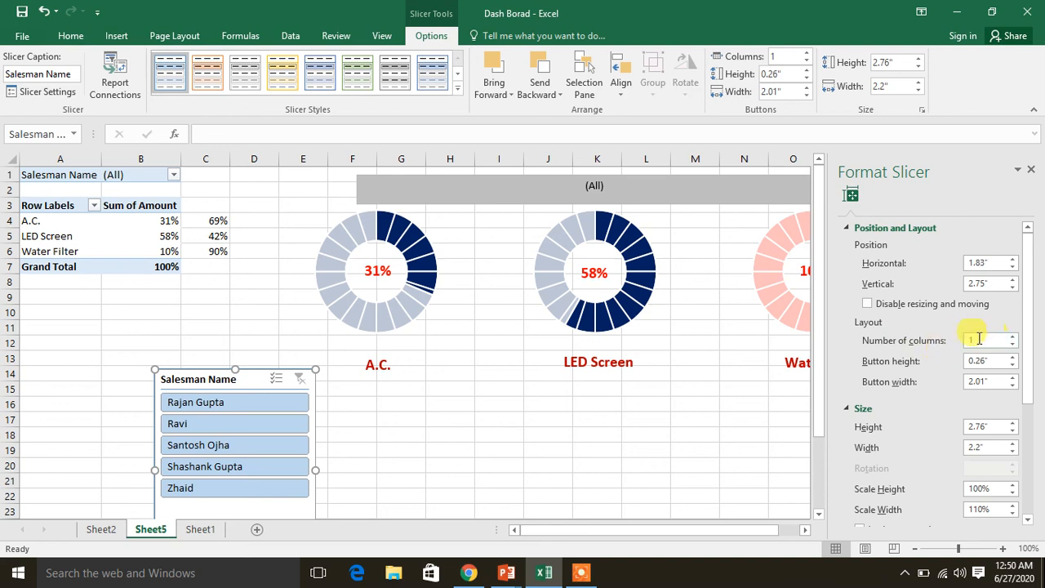
{"action": "left_click", "coordinate": [1012, 336]}
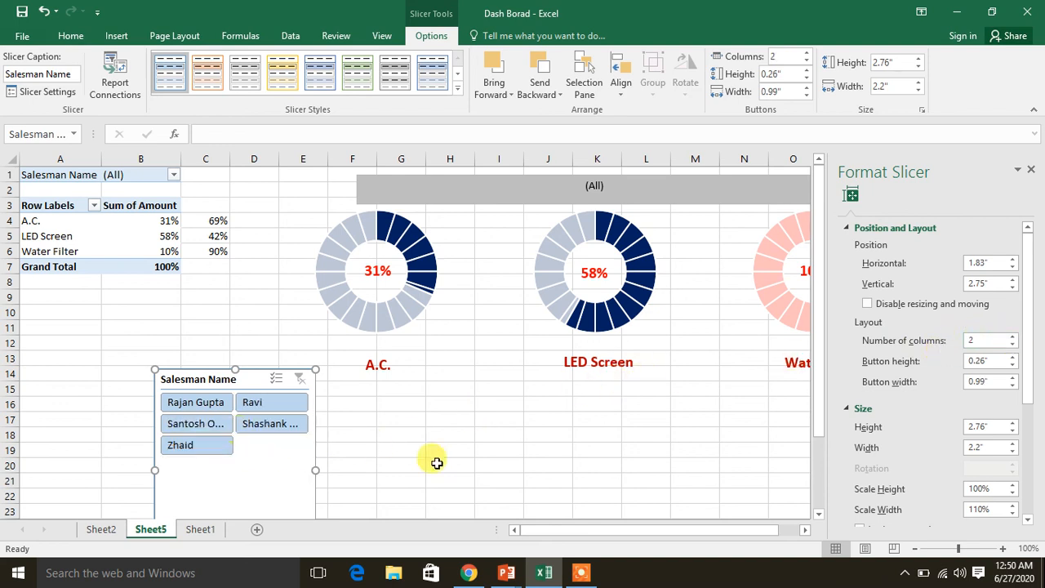
{"action": "left_click", "coordinate": [1013, 337]}
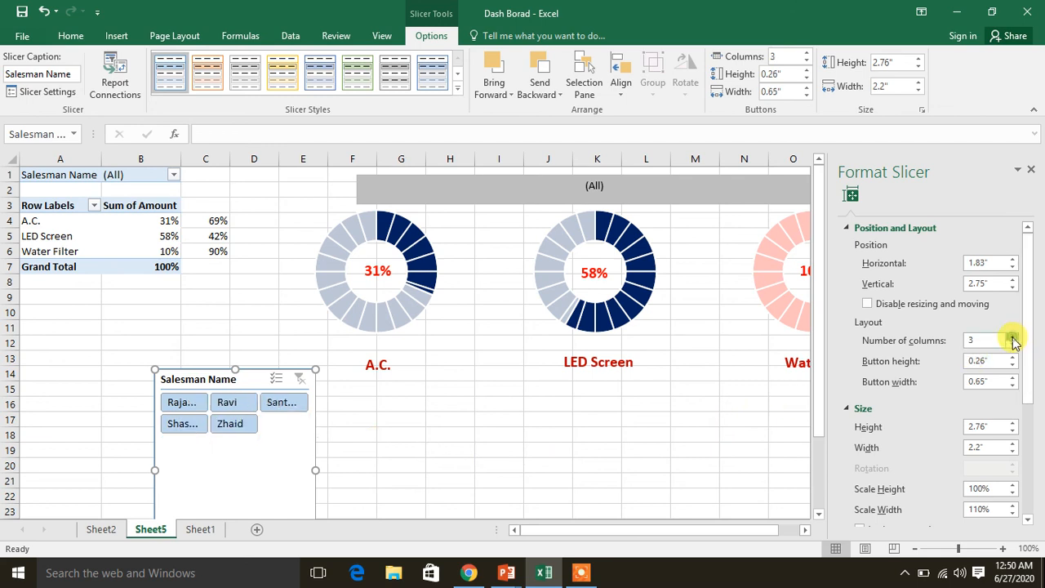
{"action": "left_click", "coordinate": [1030, 173]}
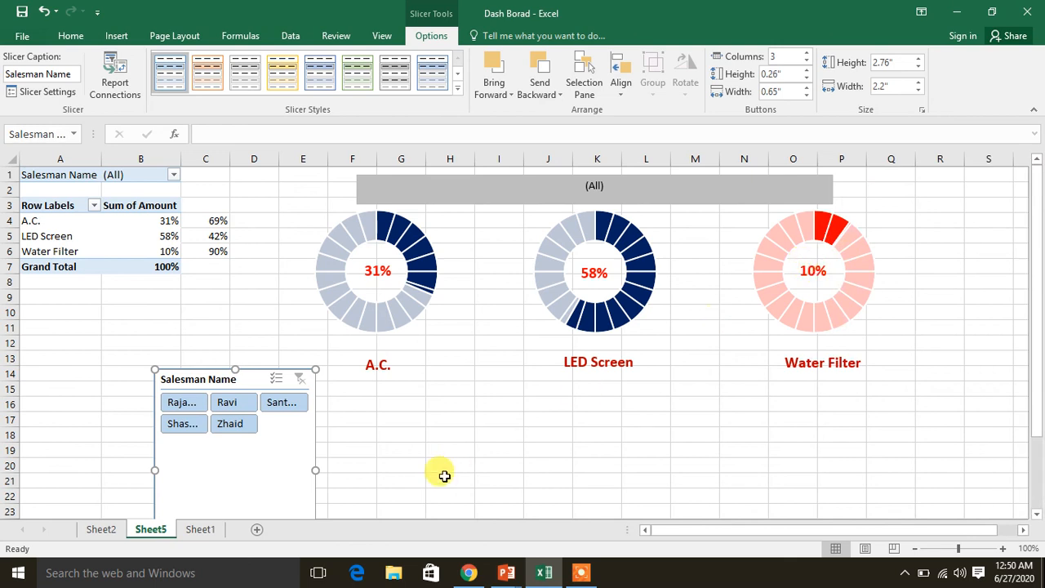
Move the Salesman Name slicer under the A.C. chart, starting at row 15, and shorten it to about 1.04" high
{"action": "left_click_drag", "start_coordinate": [234, 370], "coordinate": [395, 399]}
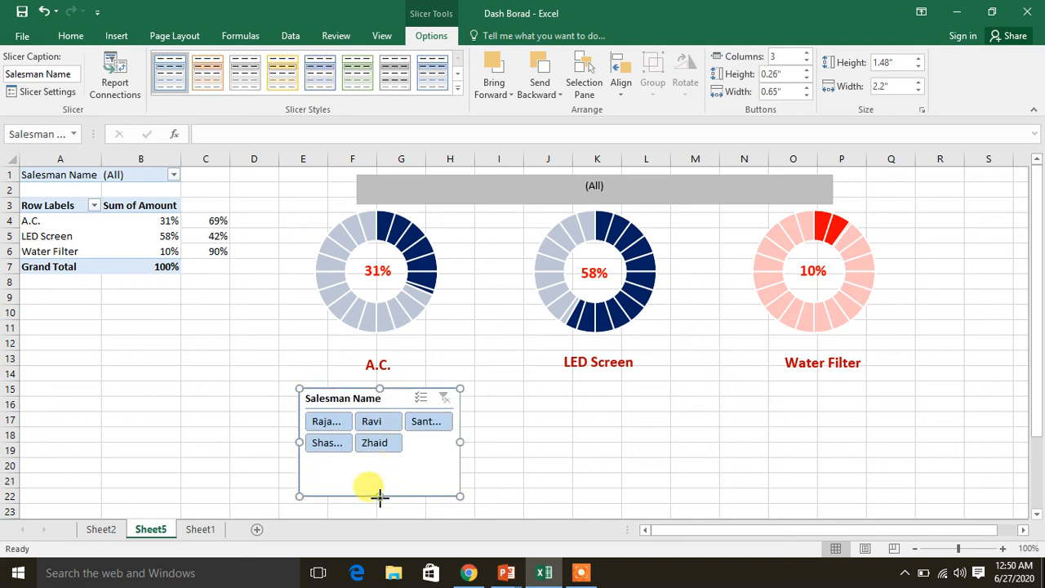
{"action": "left_click_drag", "start_coordinate": [379, 479], "coordinate": [380, 464]}
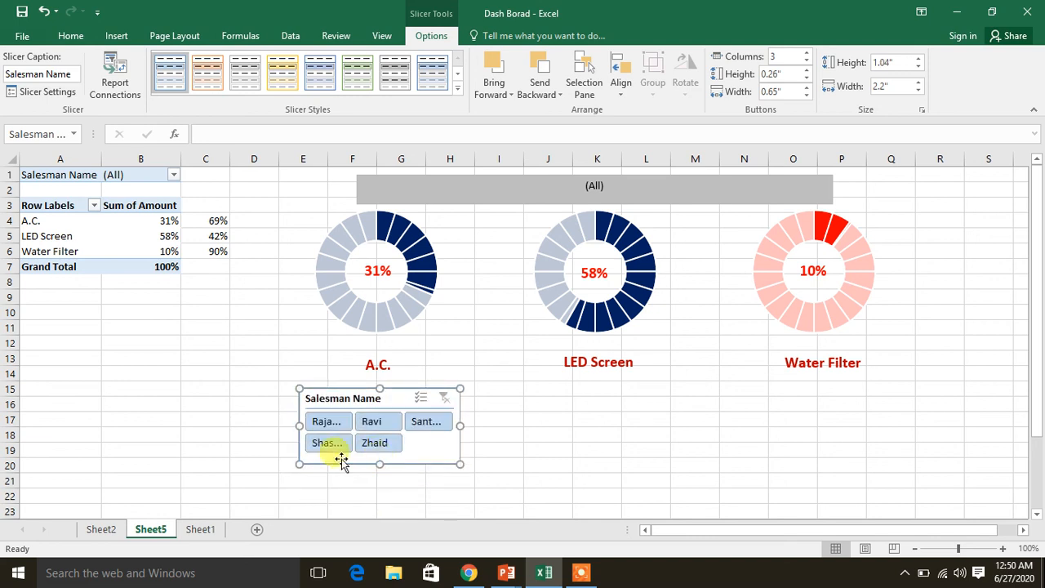
{"action": "left_click", "coordinate": [227, 447]}
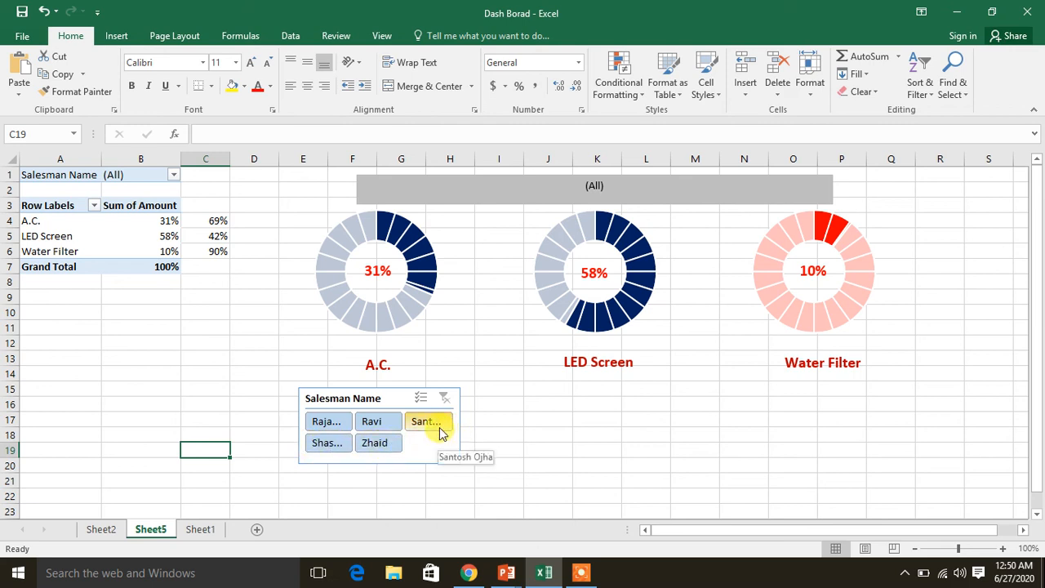
Filter the dashboard on the third salesman and widen the Salesman Name slicer to about column J so its buttons show longer names
{"action": "left_click", "coordinate": [434, 424]}
{"action": "left_click", "coordinate": [453, 445]}
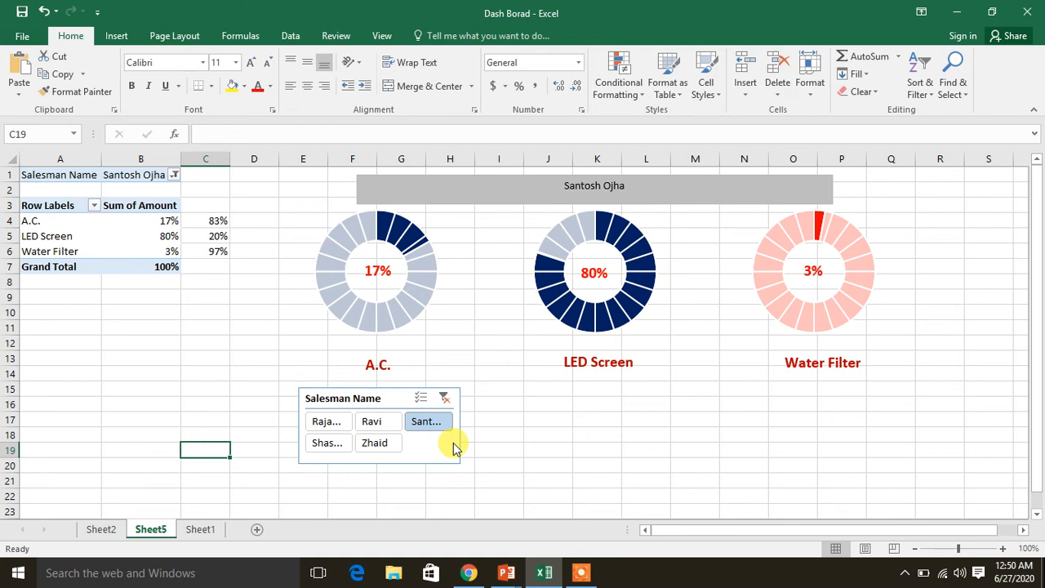
{"action": "left_click", "coordinate": [459, 433]}
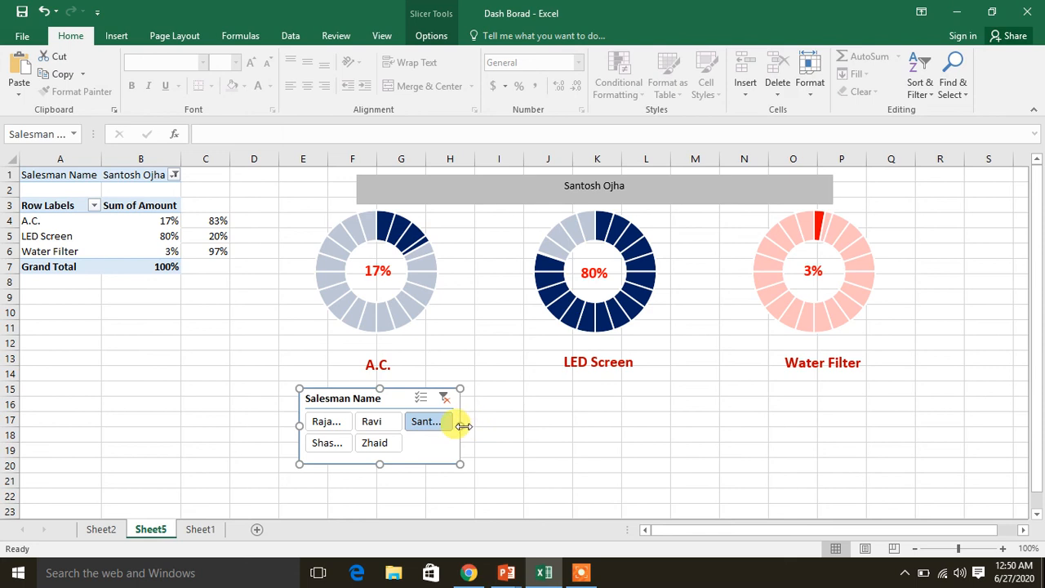
{"action": "left_click_drag", "start_coordinate": [461, 425], "coordinate": [540, 426]}
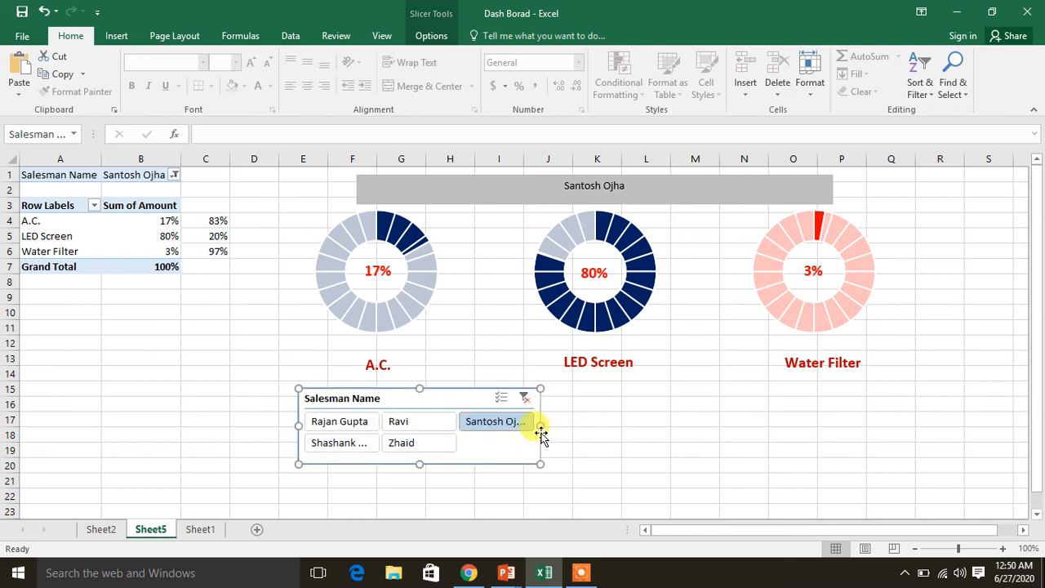
Check the widened slicer by filtering the dashboard on the fourth, first and second salesmen in turn
{"action": "left_click", "coordinate": [360, 443]}
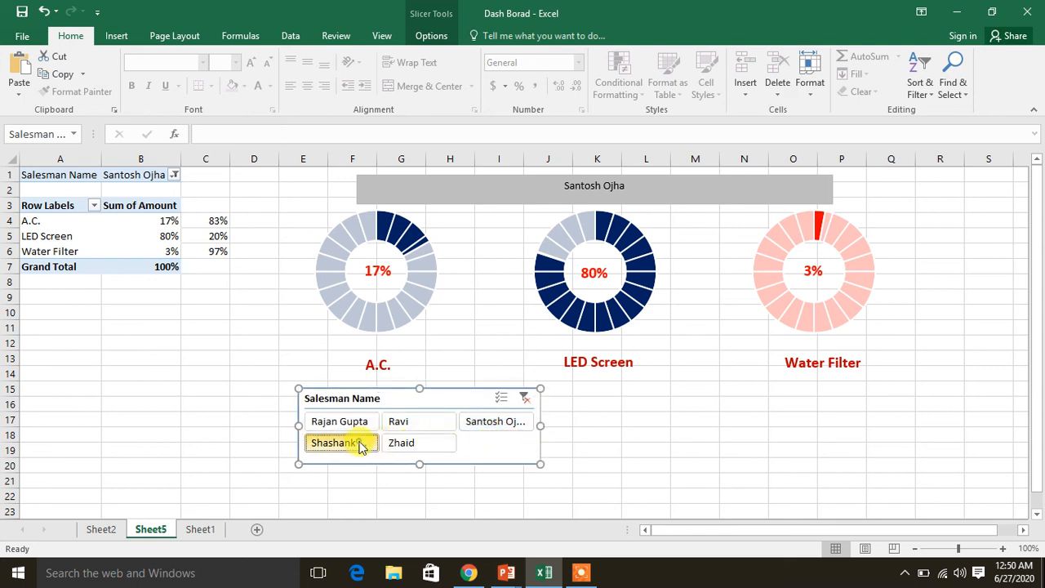
{"action": "left_click", "coordinate": [351, 421]}
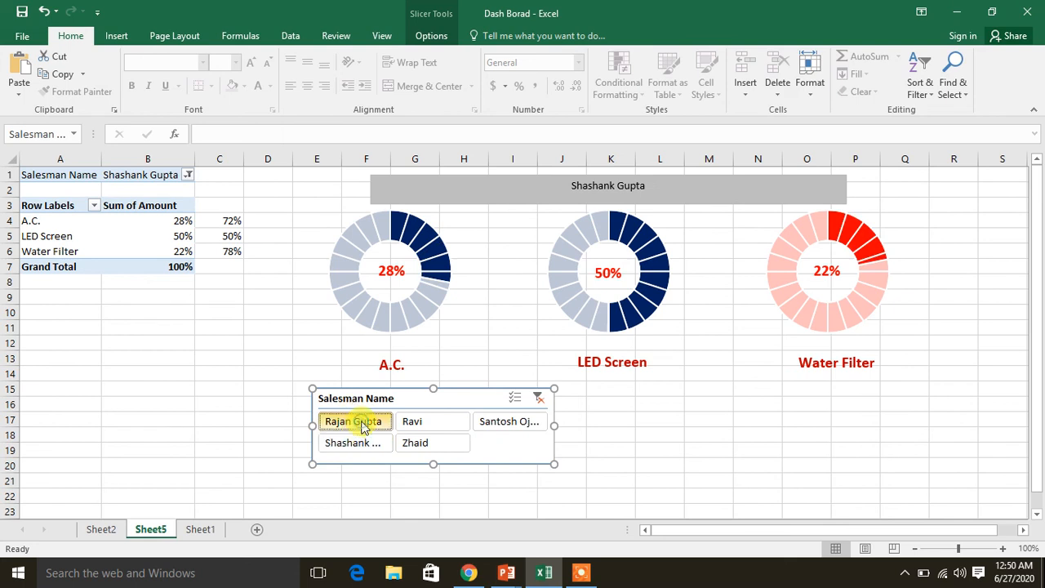
{"action": "left_click", "coordinate": [427, 433]}
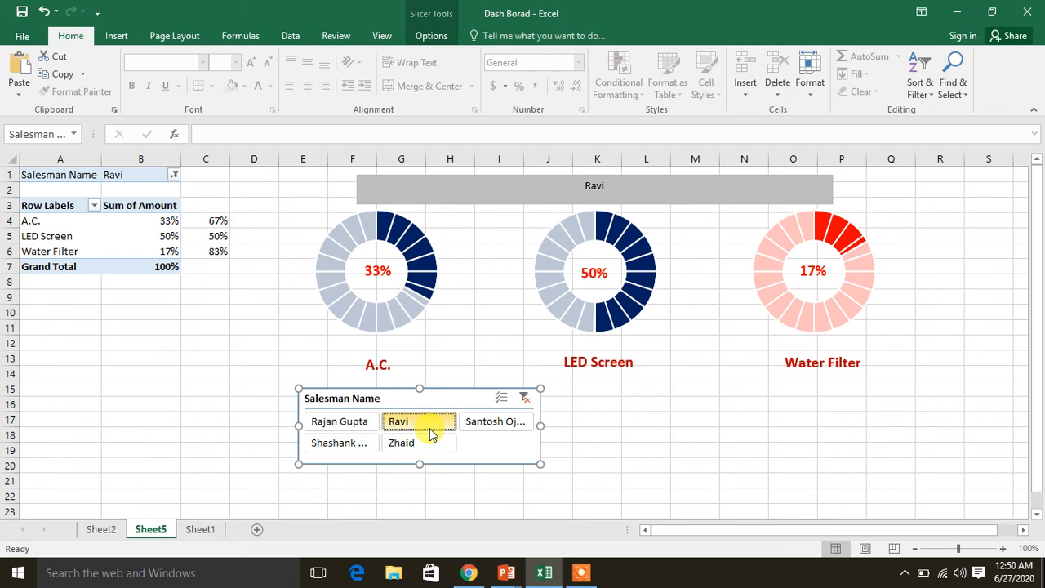
Insert a Date timeline for the PivotTable and place it beside the slicer, below the LED Screen and Water Filter labels
{"action": "left_click", "coordinate": [83, 228]}
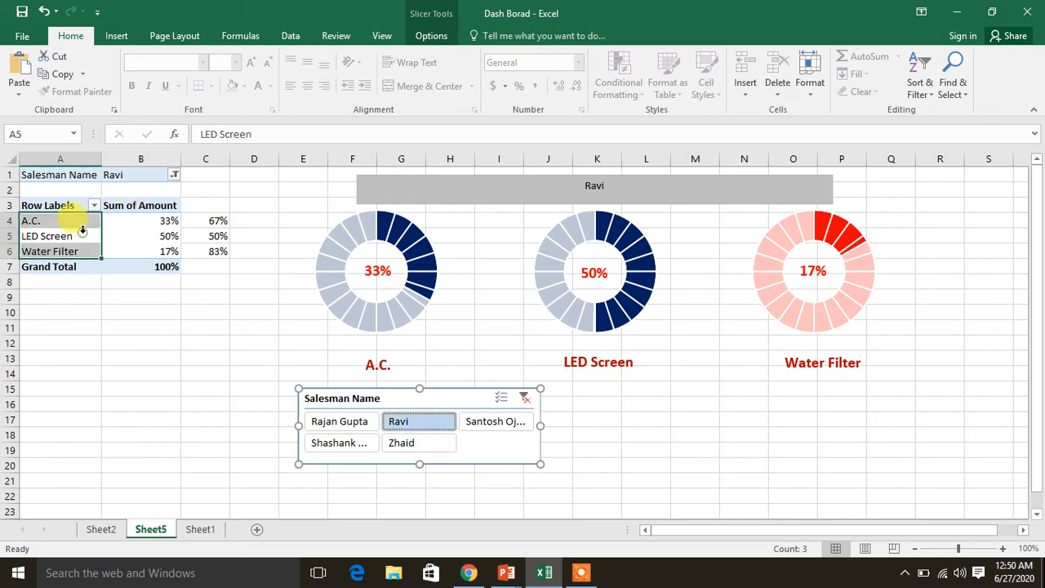
{"action": "left_click", "coordinate": [147, 235]}
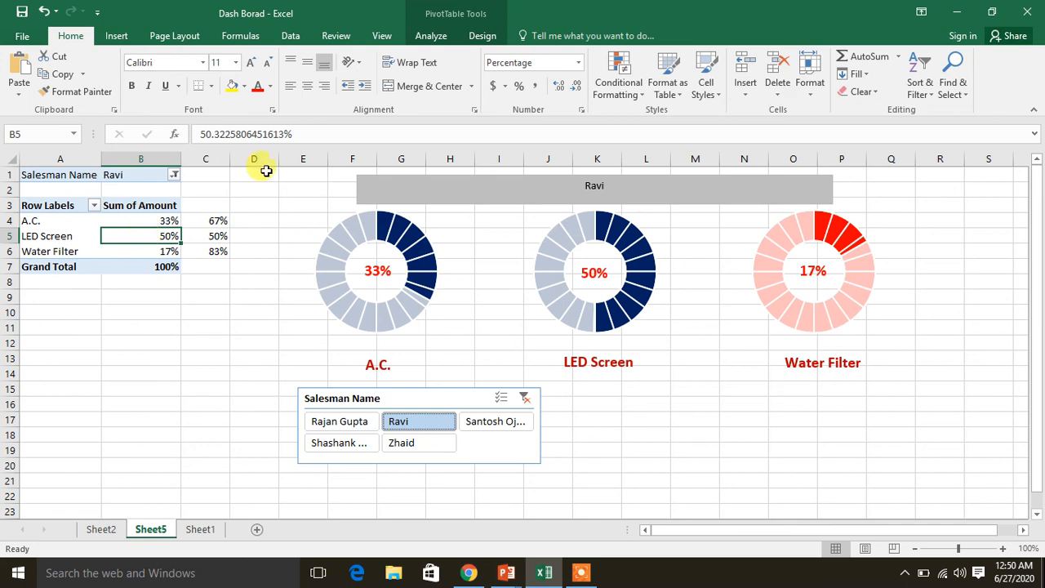
{"action": "left_click", "coordinate": [438, 38]}
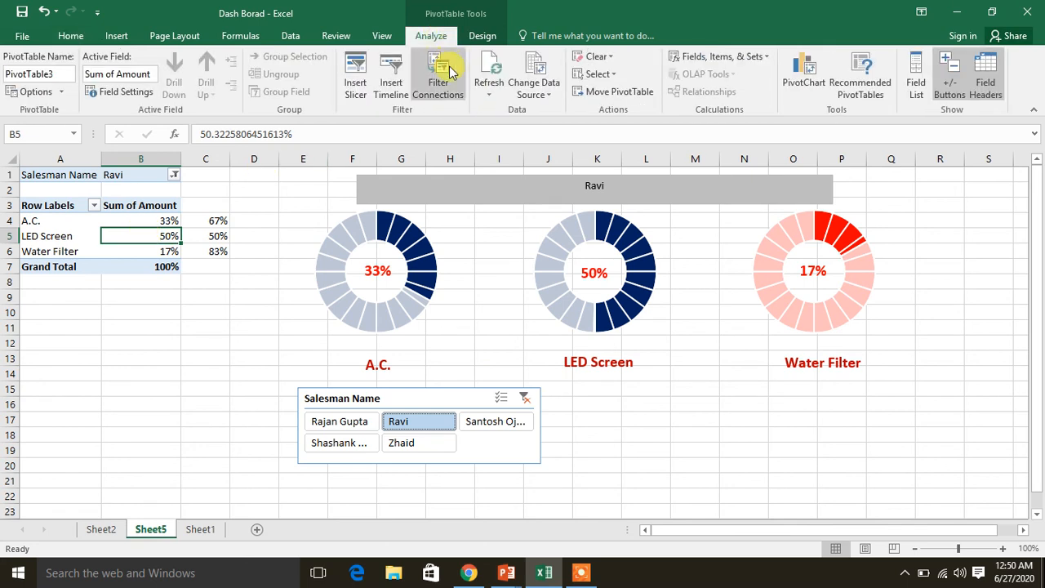
{"action": "left_click", "coordinate": [391, 81]}
{"action": "left_click", "coordinate": [542, 289]}
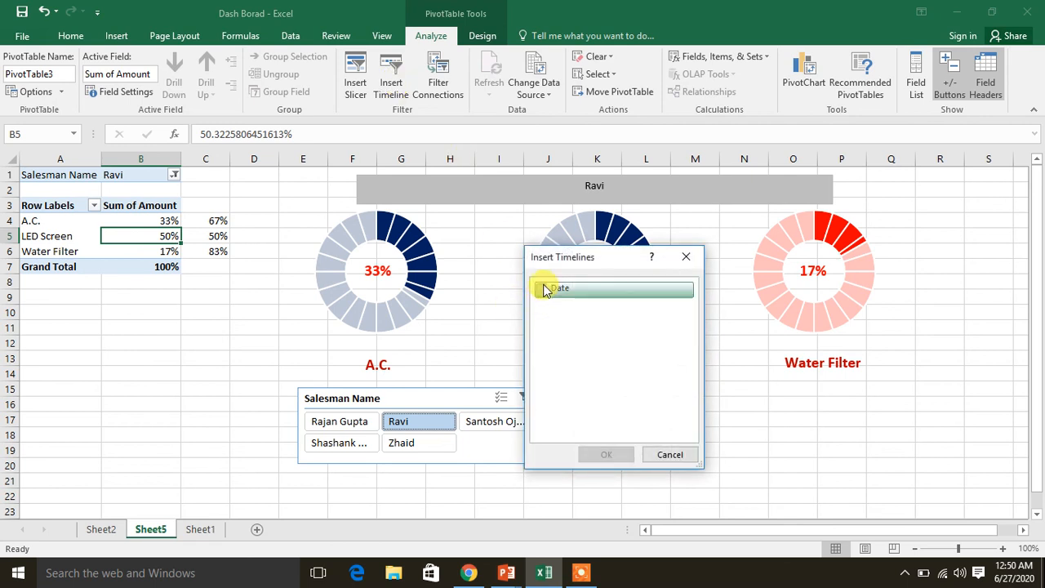
{"action": "left_click", "coordinate": [619, 456]}
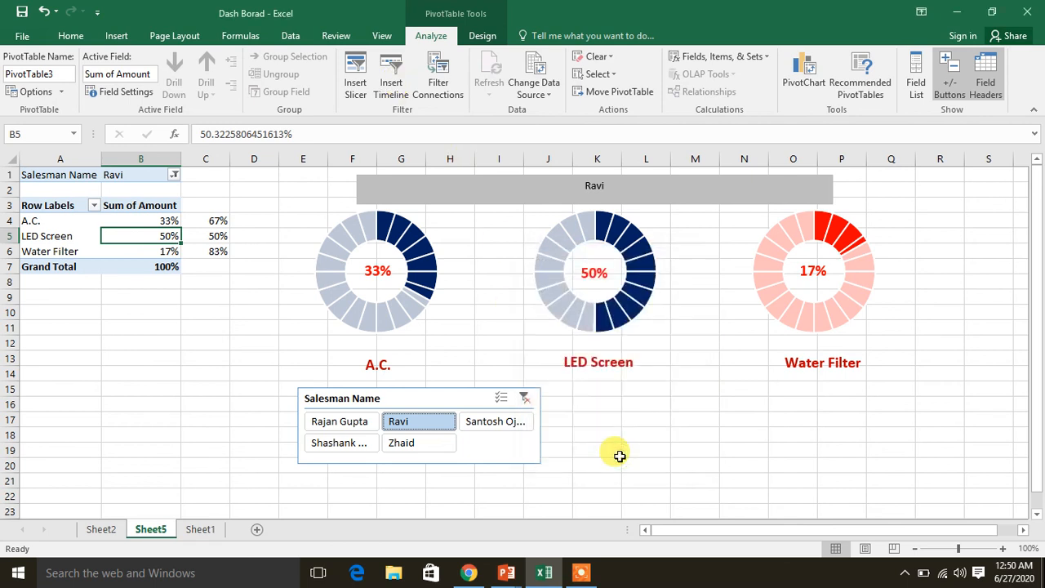
{"action": "left_click_drag", "start_coordinate": [568, 306], "coordinate": [727, 389]}
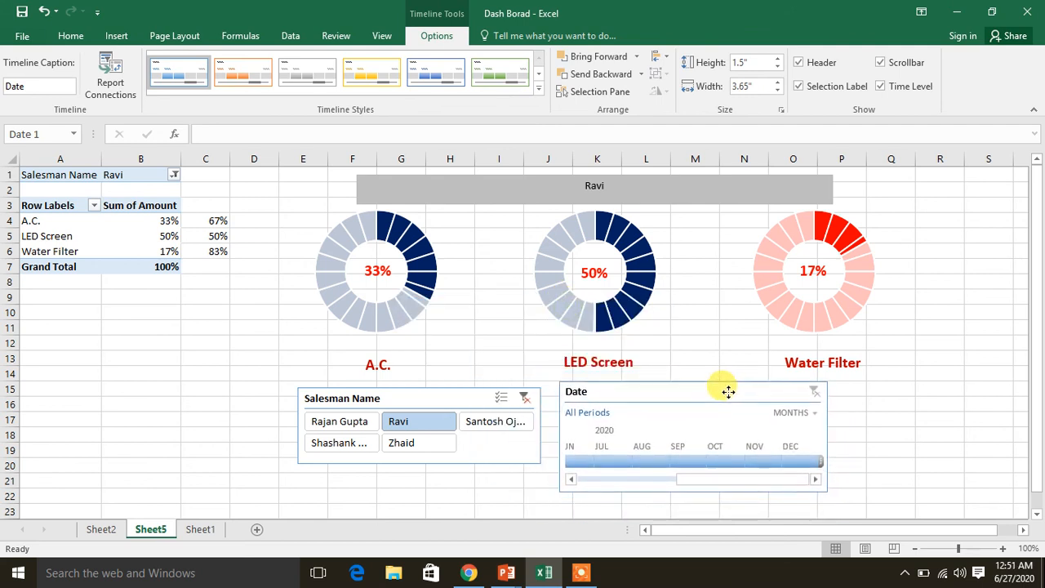
Check the timeline by filtering on January 2020, and clear both the salesman and date filters
{"action": "left_click", "coordinate": [571, 482]}
{"action": "left_click", "coordinate": [571, 481]}
{"action": "left_click", "coordinate": [571, 481]}
{"action": "left_click", "coordinate": [571, 482]}
{"action": "left_click", "coordinate": [571, 481]}
{"action": "left_click", "coordinate": [570, 481]}
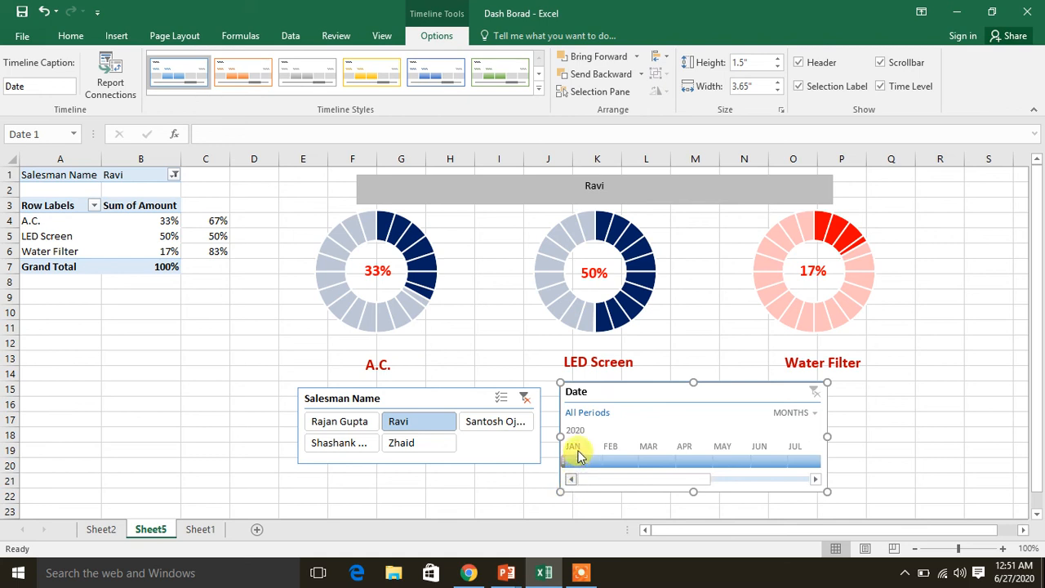
{"action": "left_click", "coordinate": [576, 459]}
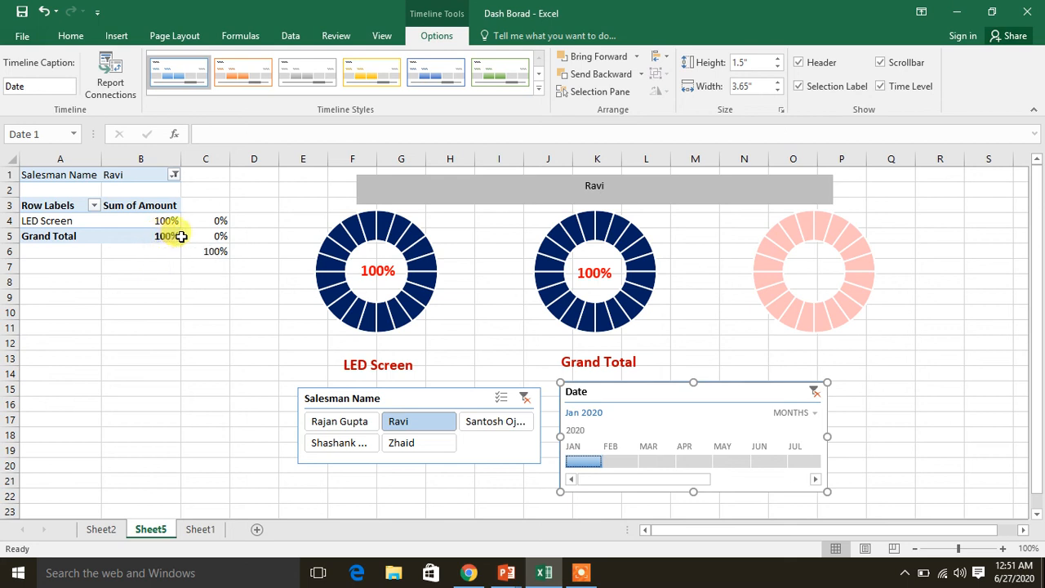
{"action": "left_click", "coordinate": [523, 399]}
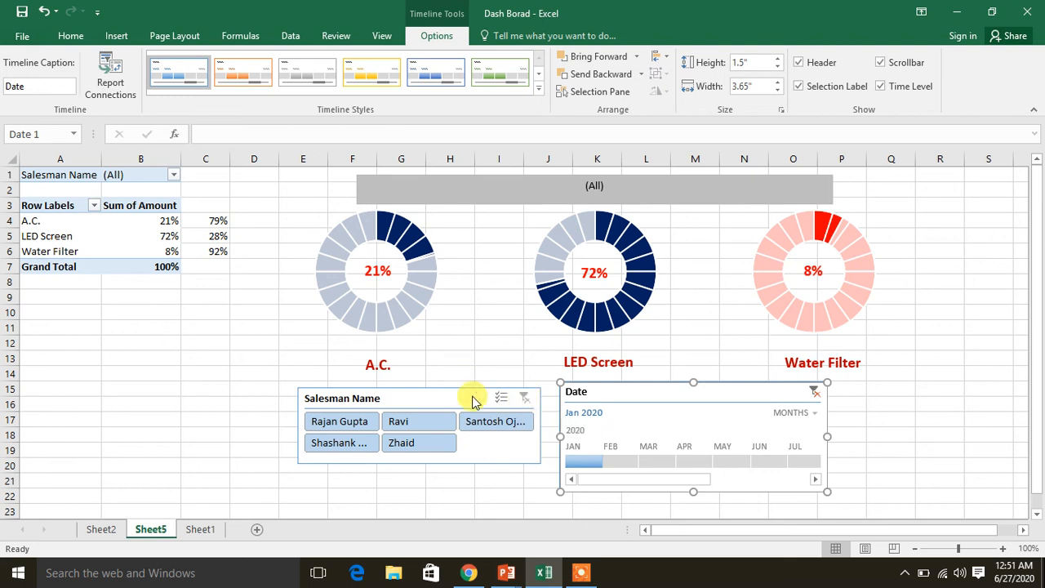
{"action": "left_click", "coordinate": [814, 392]}
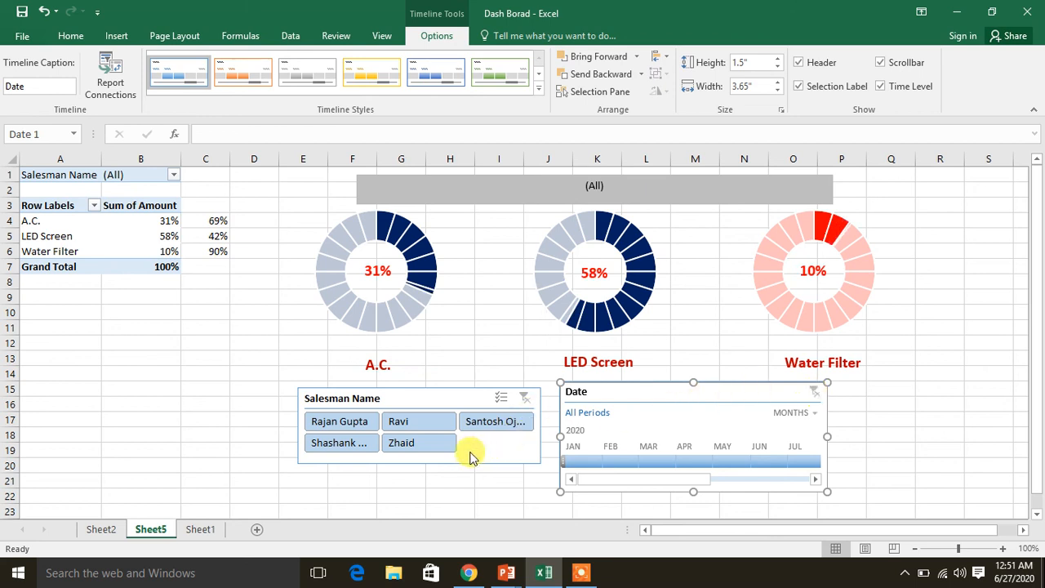
Format the linked salesman header box with font size 20, red text and a yellow fill
{"action": "left_click", "coordinate": [71, 36]}
{"action": "left_click", "coordinate": [543, 199]}
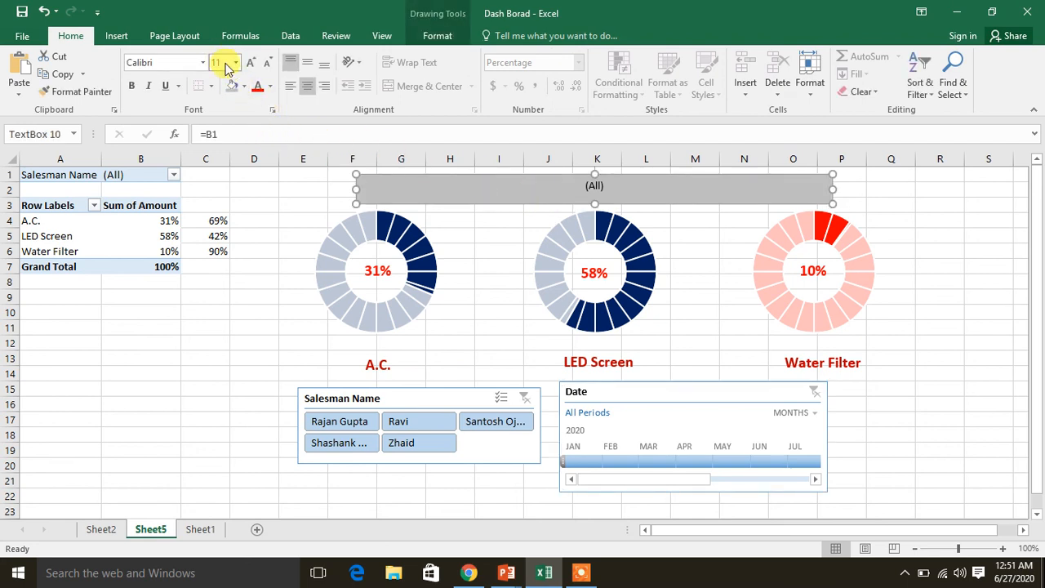
{"action": "key", "text": "Return"}
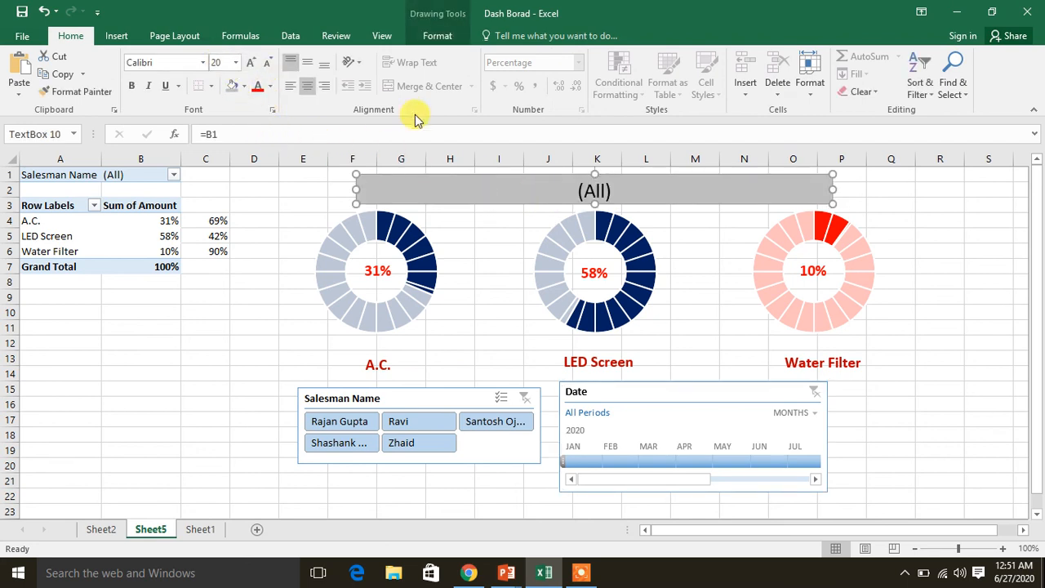
{"action": "left_click", "coordinate": [254, 87]}
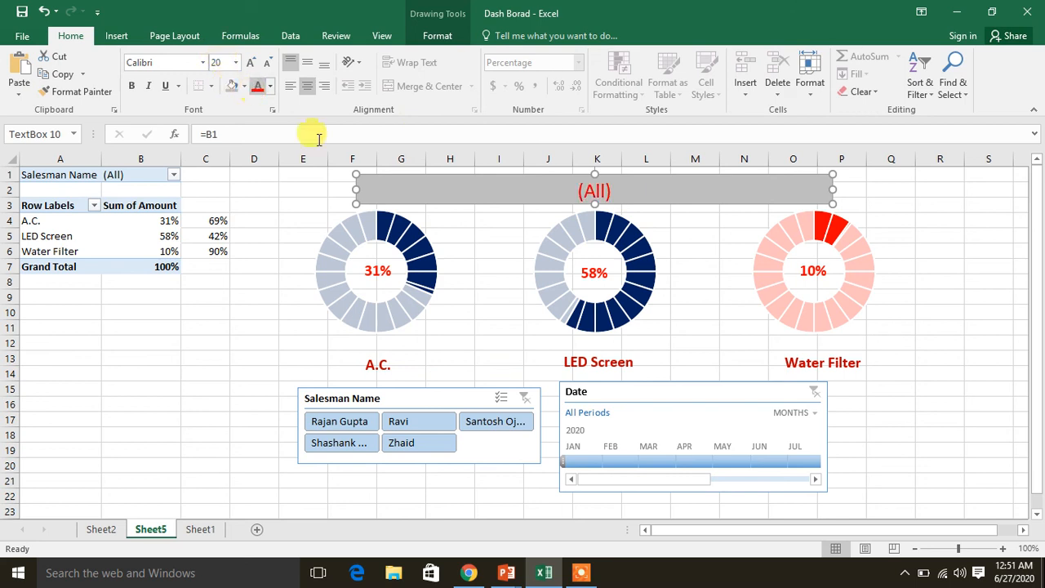
{"action": "left_click", "coordinate": [244, 86]}
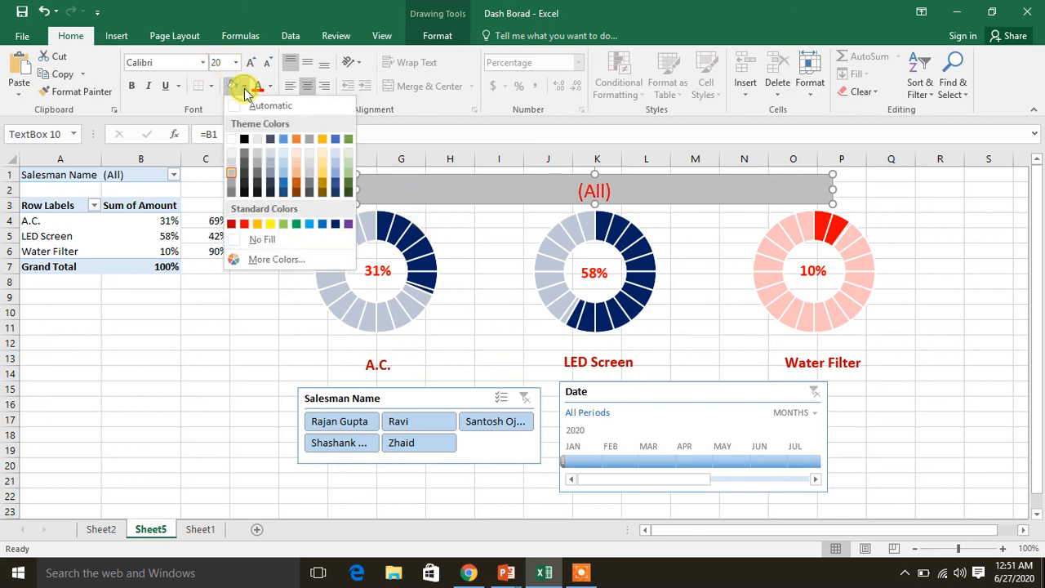
{"action": "left_click", "coordinate": [263, 225]}
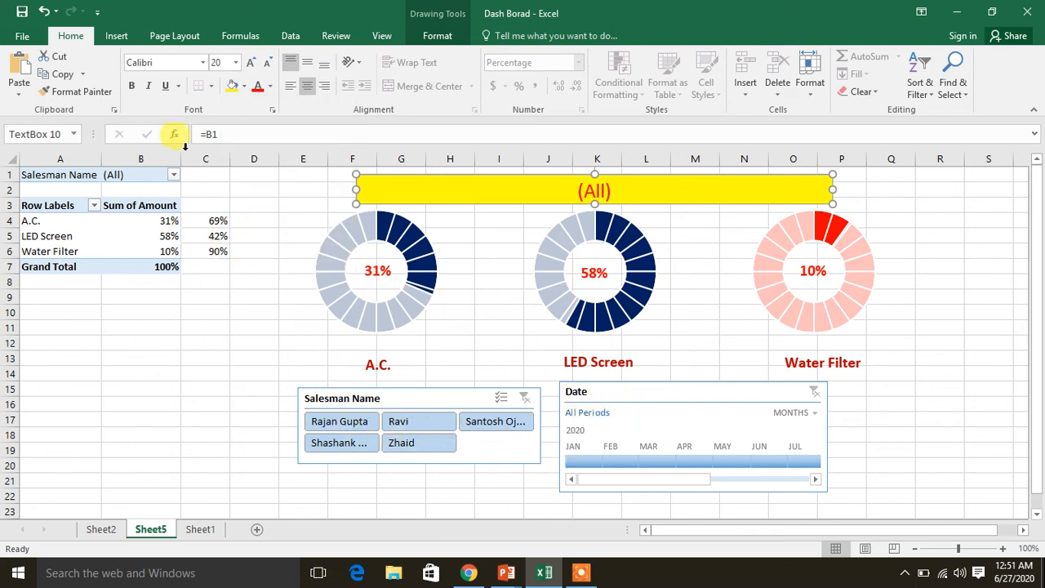
Draw a rounded rectangle about 7.8" wide and 2.43" high over the slicer and timeline
{"action": "left_click", "coordinate": [116, 36]}
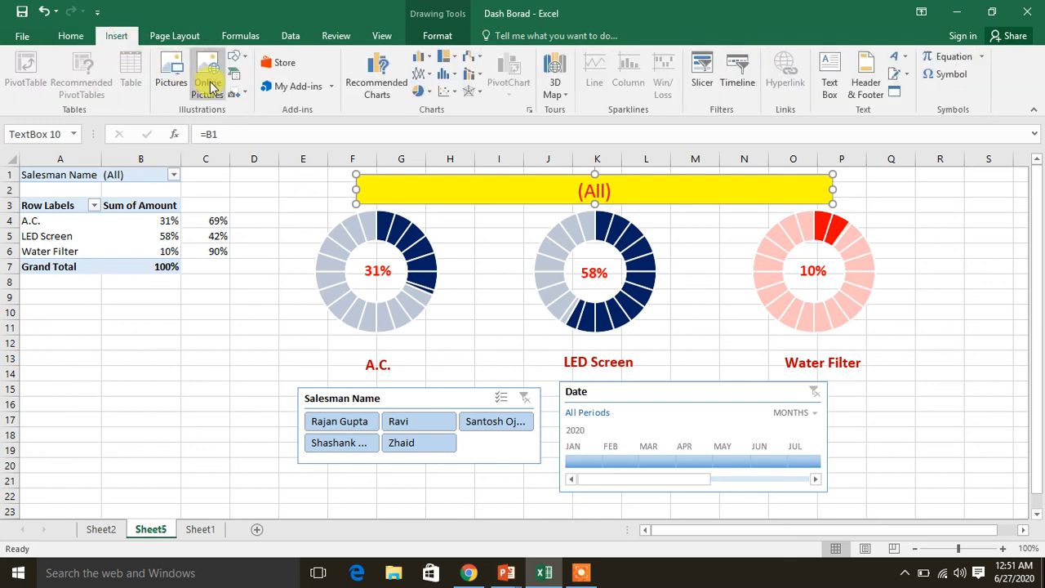
{"action": "left_click", "coordinate": [236, 57]}
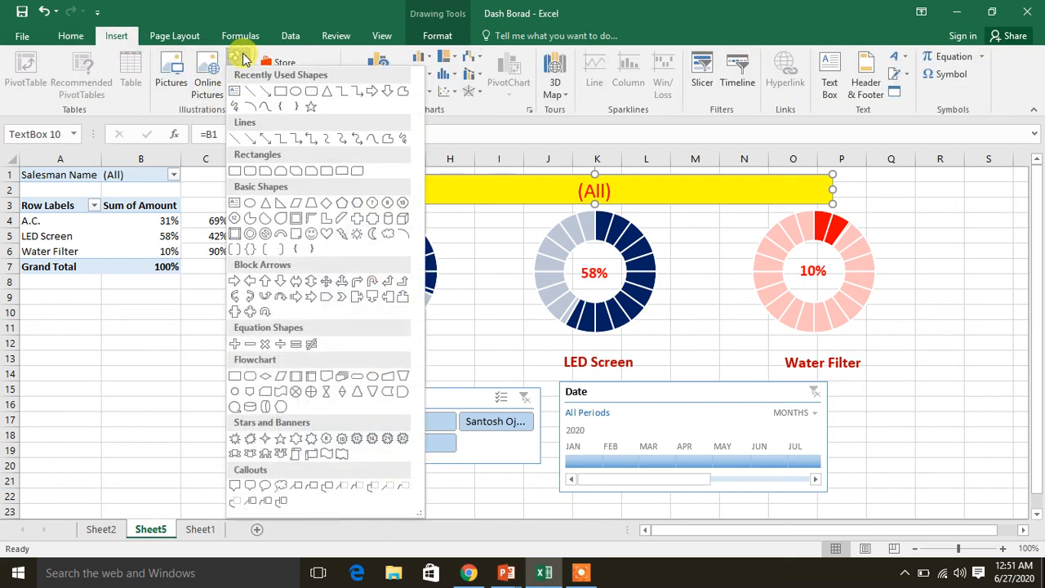
{"action": "left_click", "coordinate": [310, 91]}
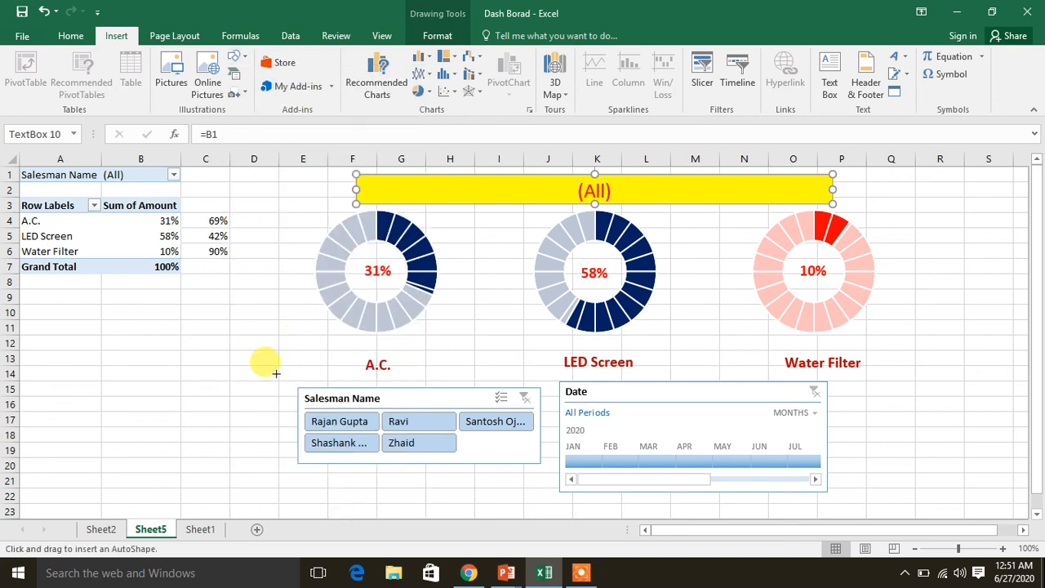
{"action": "left_click_drag", "start_coordinate": [279, 368], "coordinate": [853, 500]}
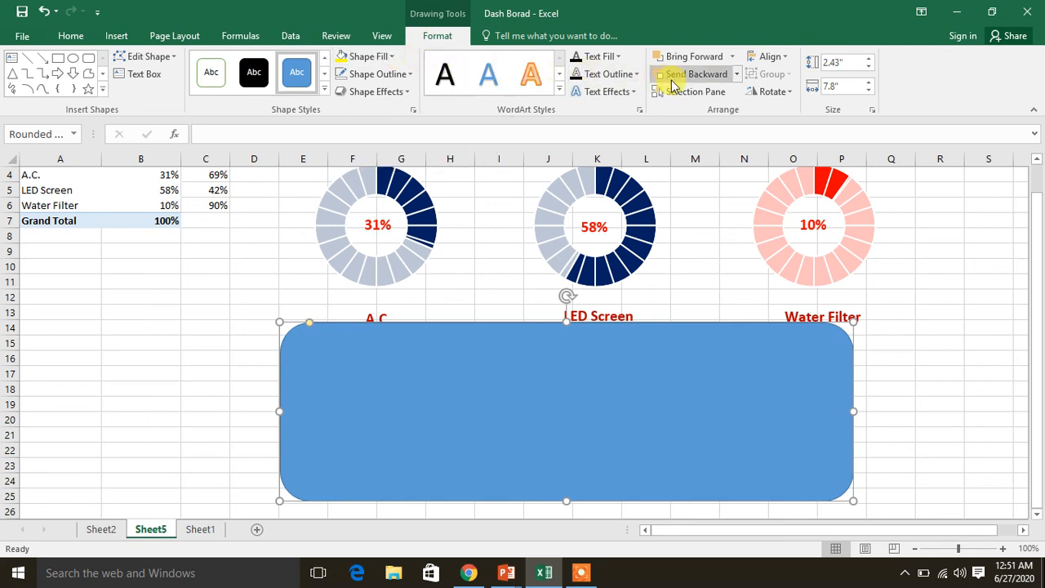
Send the rounded rectangle behind the timeline and slicer, and reduce its height to about 1.68", clear of the product labels
{"action": "left_click", "coordinate": [679, 82]}
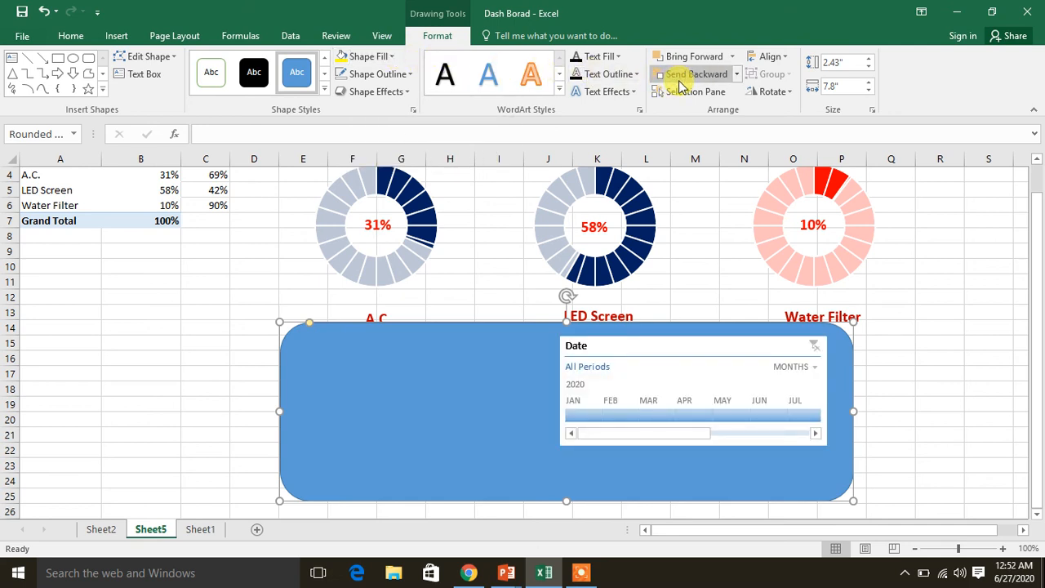
{"action": "left_click", "coordinate": [679, 83]}
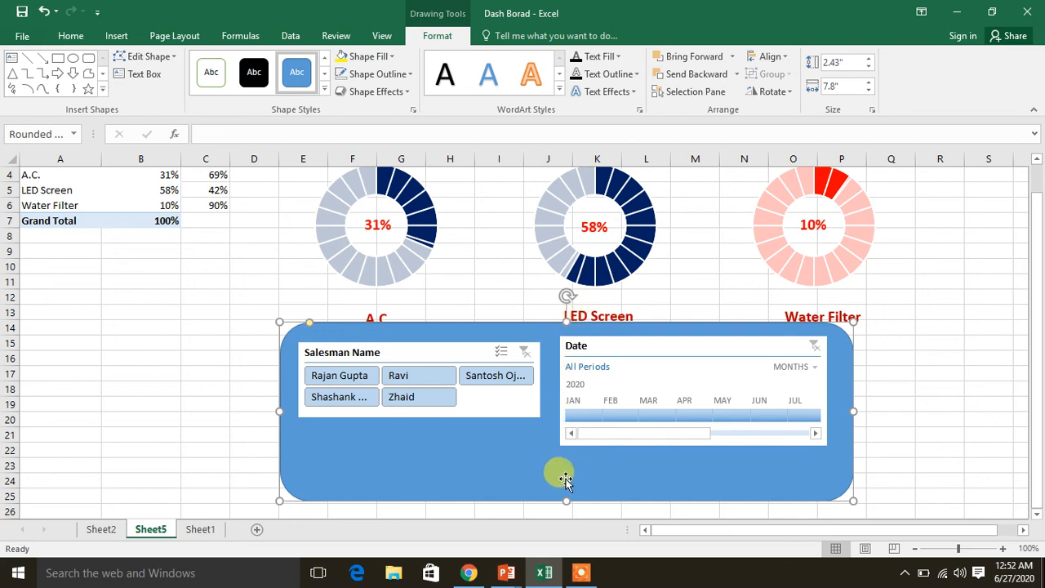
{"action": "left_click_drag", "start_coordinate": [566, 499], "coordinate": [565, 459]}
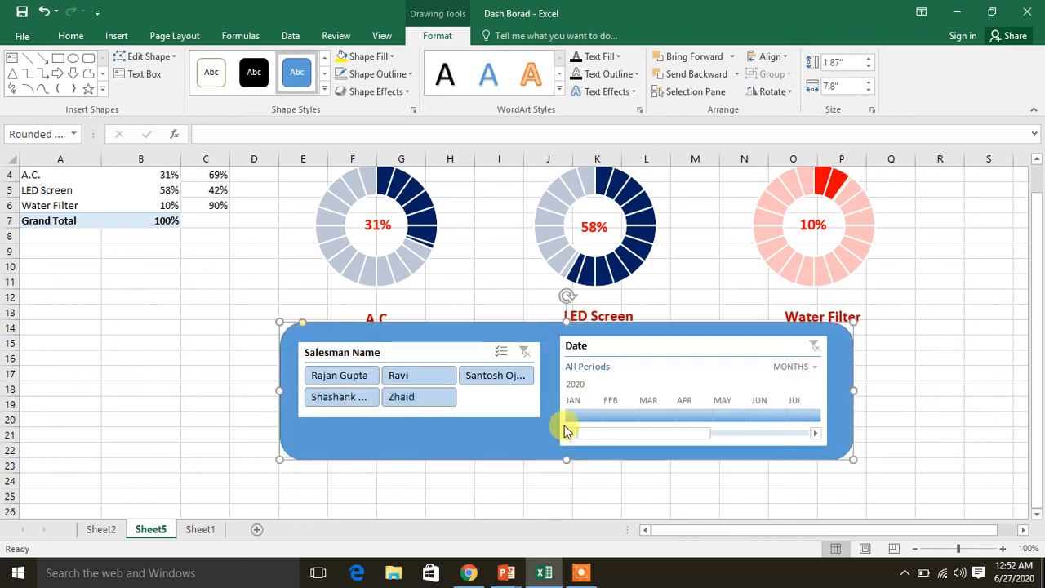
{"action": "left_click_drag", "start_coordinate": [566, 321], "coordinate": [566, 335]}
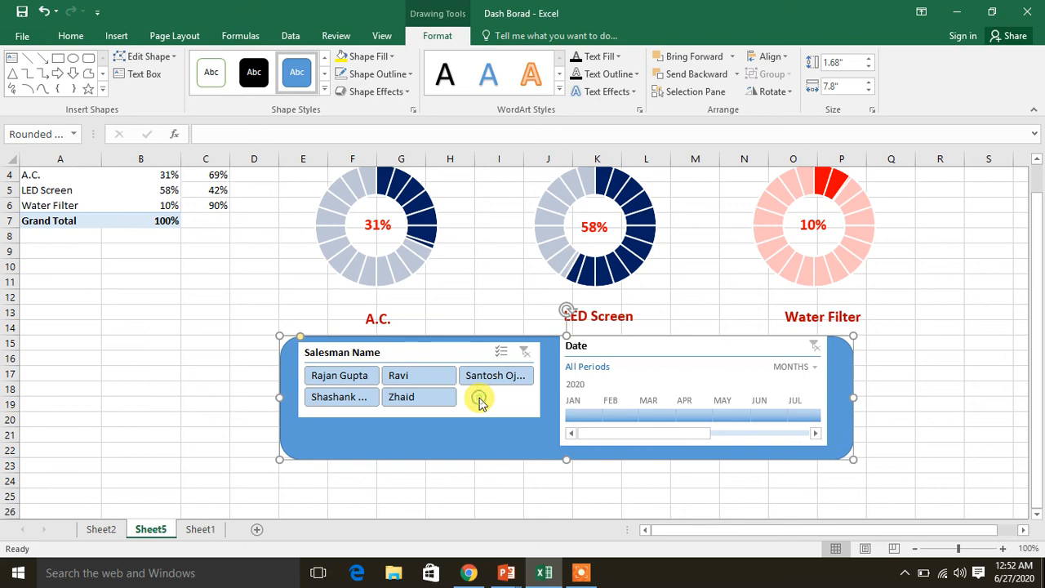
Shift the Salesman Name slicer and the Date timeline down so both sit vertically centred inside the rounded rectangle
{"action": "left_click_drag", "start_coordinate": [214, 372], "coordinate": [391, 372]}
{"action": "left_click", "coordinate": [391, 354]}
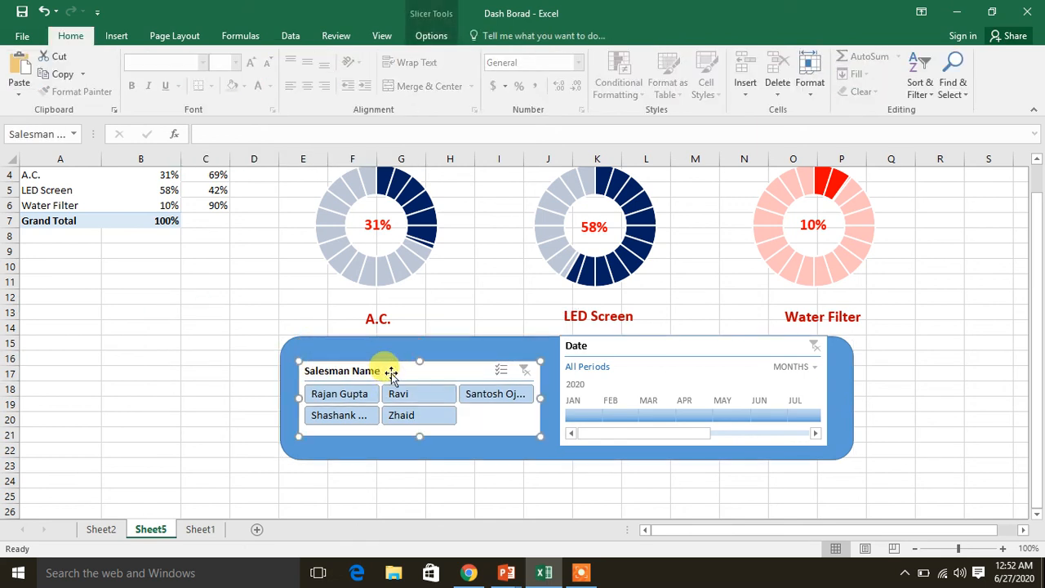
{"action": "left_click", "coordinate": [621, 346]}
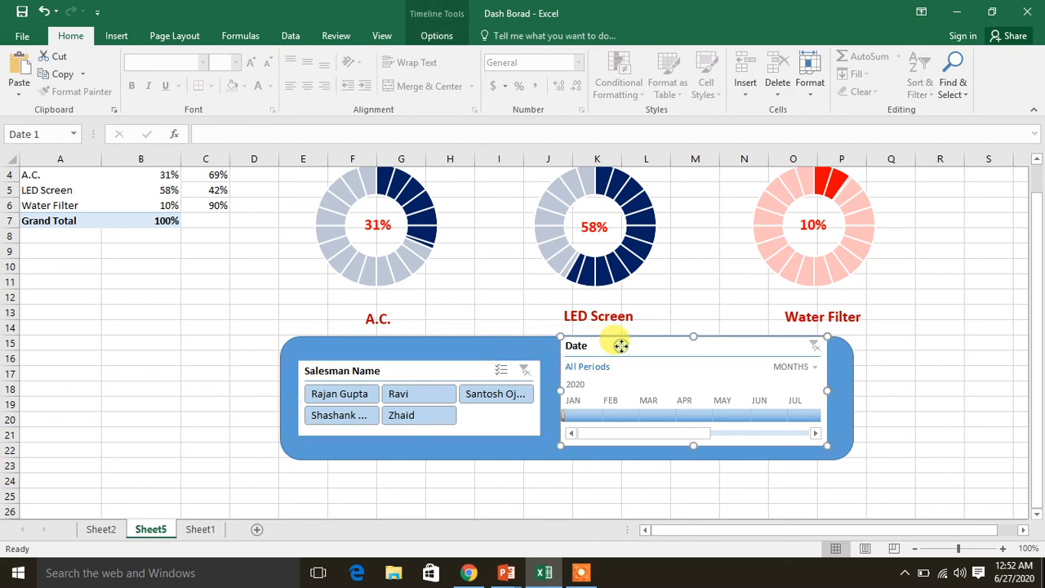
{"action": "left_click_drag", "start_coordinate": [621, 346], "coordinate": [621, 350]}
{"action": "left_click", "coordinate": [234, 369]}
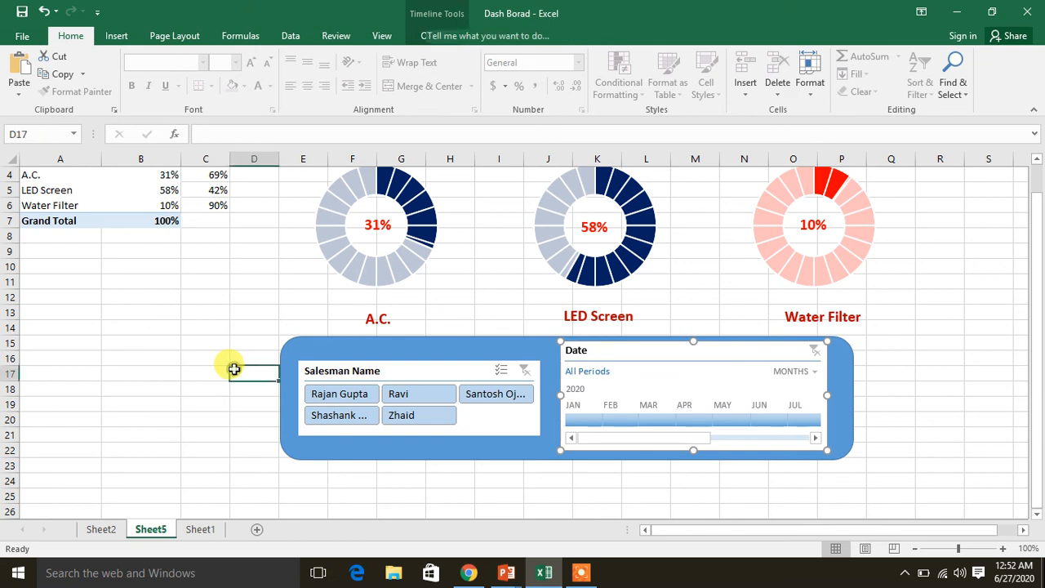
Try moving the A.C. percentage label out of its doughnut chart, and undo each move
{"action": "left_click", "coordinate": [1037, 161]}
{"action": "left_click", "coordinate": [1038, 162]}
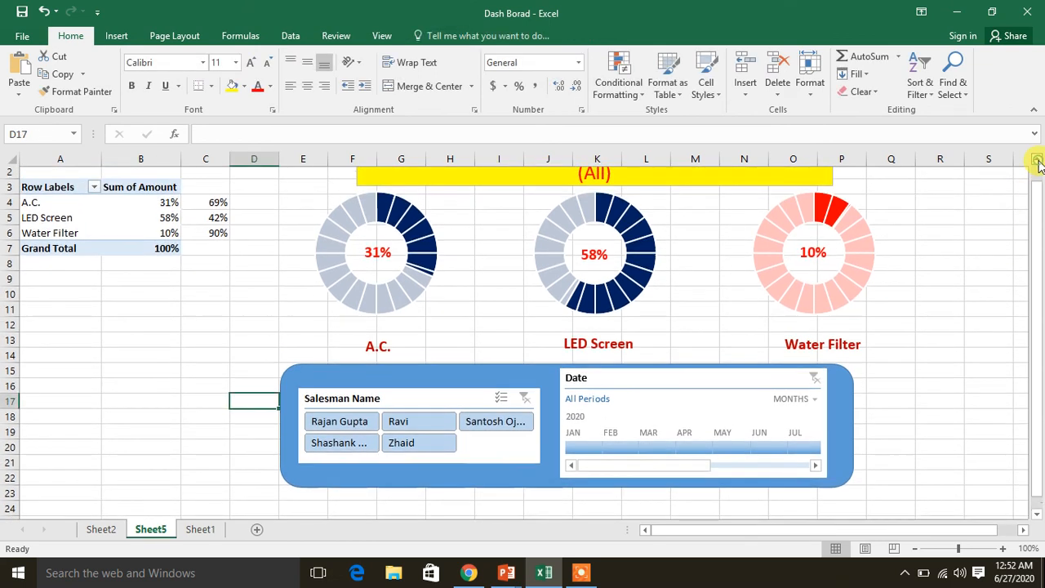
{"action": "left_click", "coordinate": [1038, 162]}
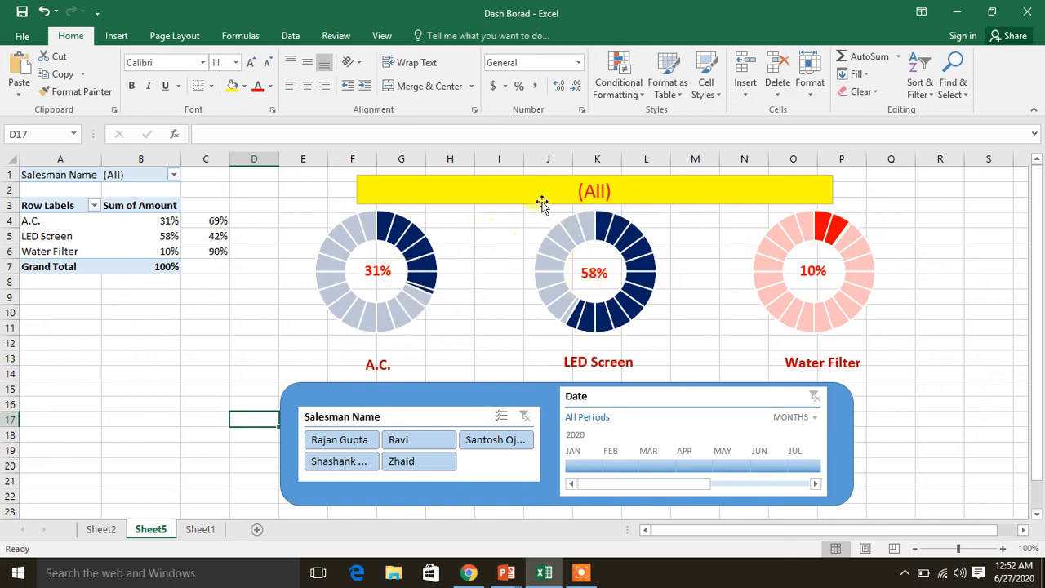
{"action": "left_click", "coordinate": [413, 278]}
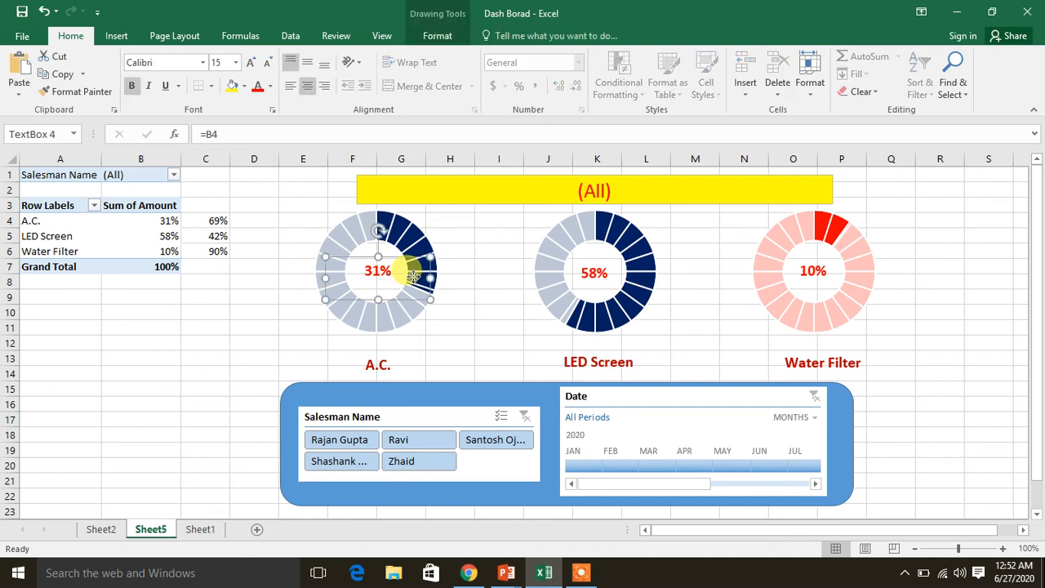
{"action": "left_click_drag", "start_coordinate": [414, 277], "coordinate": [157, 353]}
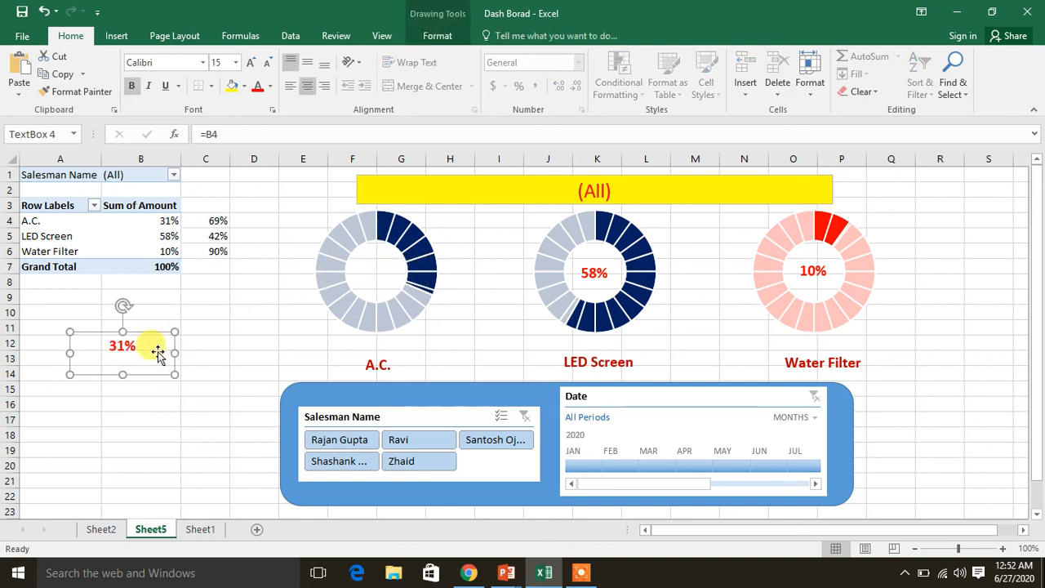
{"action": "key", "text": "ctrl+z"}
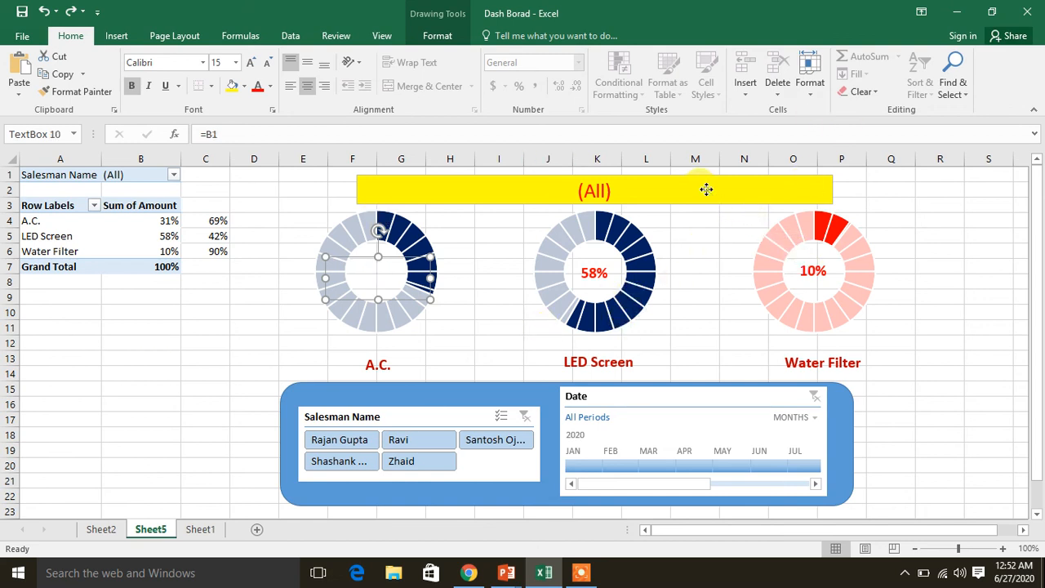
{"action": "left_click", "coordinate": [387, 262]}
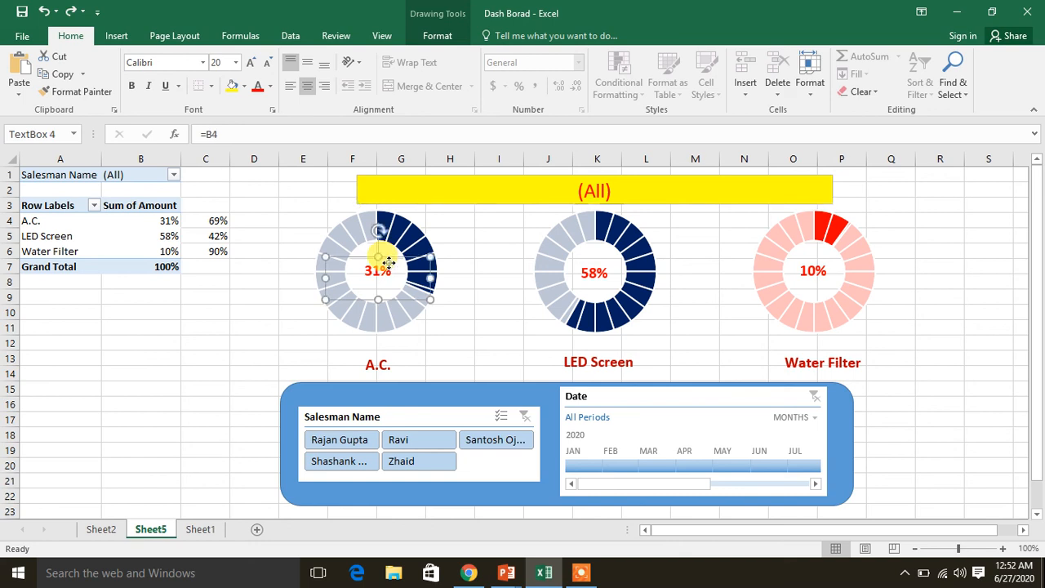
{"action": "left_click_drag", "start_coordinate": [389, 262], "coordinate": [410, 231]}
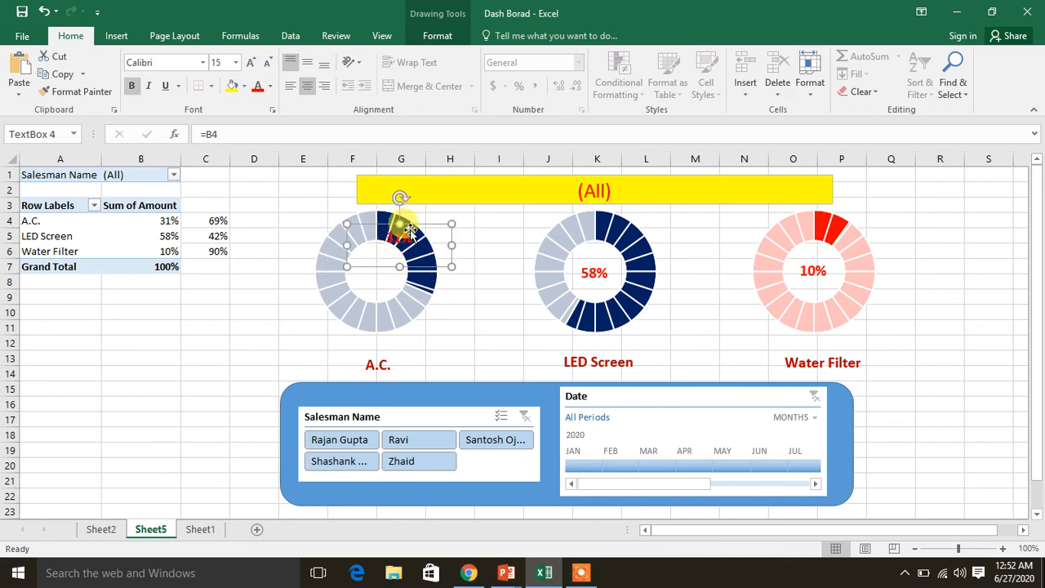
{"action": "key", "text": "ctrl+z"}
Group the header box, three doughnut charts, percentage and product labels, slicer, timeline and rounded rectangle into one object
{"action": "left_click", "coordinate": [526, 202]}
{"action": "left_click", "coordinate": [416, 263], "text": "shift"}
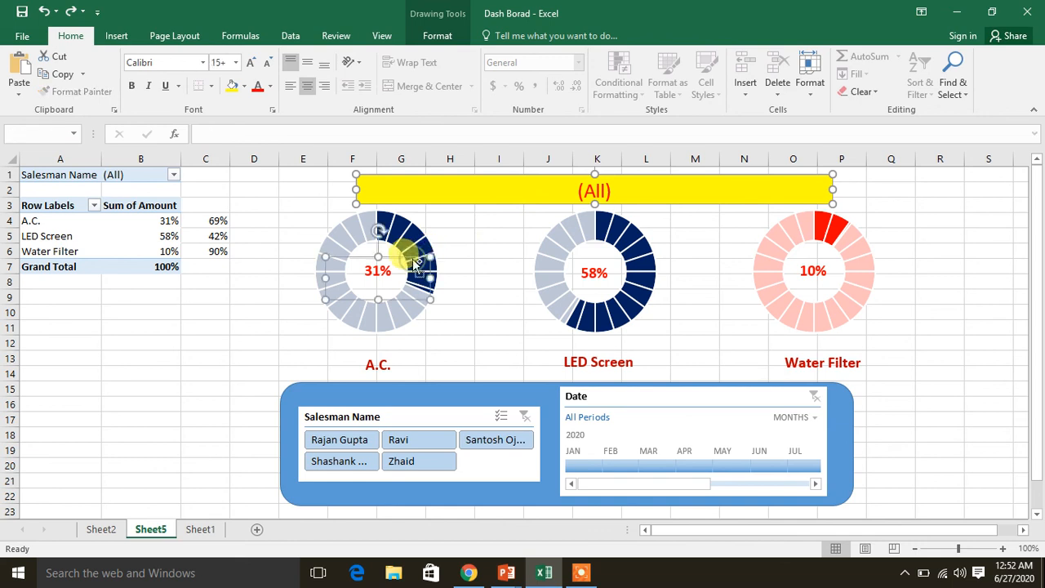
{"action": "left_click", "coordinate": [410, 219], "text": "shift"}
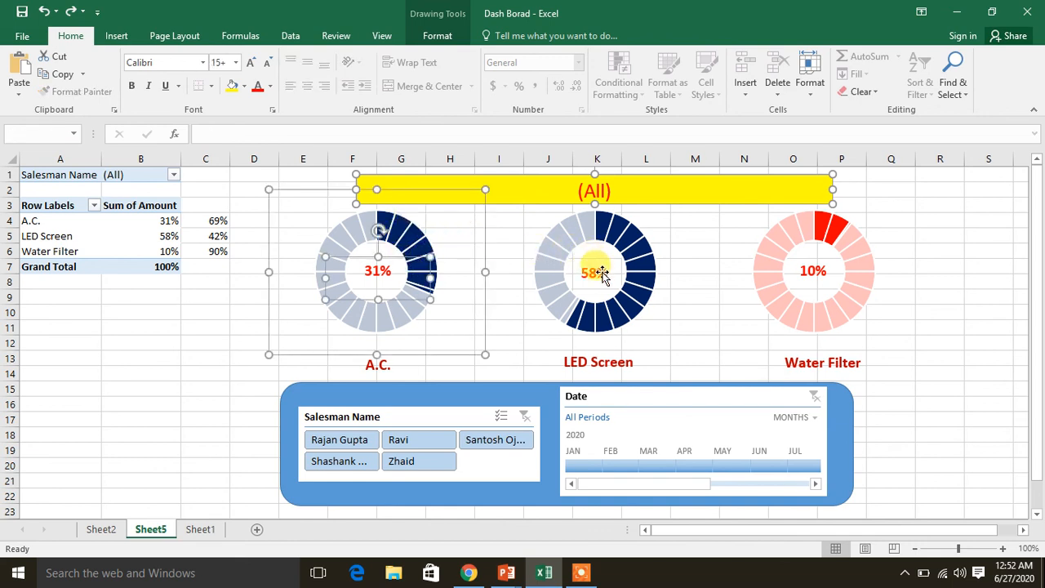
{"action": "left_click", "coordinate": [630, 233], "text": "shift"}
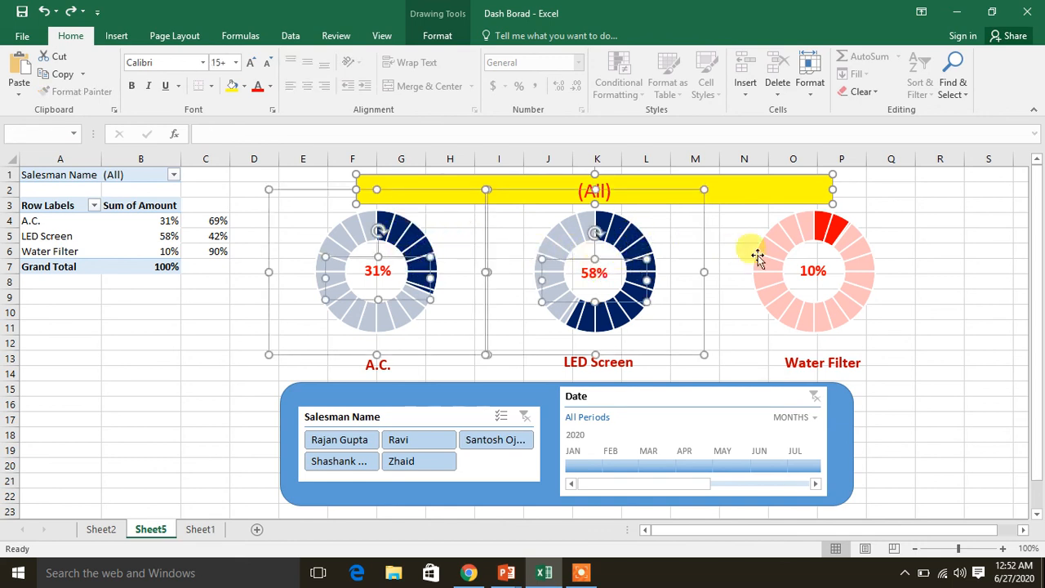
{"action": "left_click", "coordinate": [839, 231], "text": "shift"}
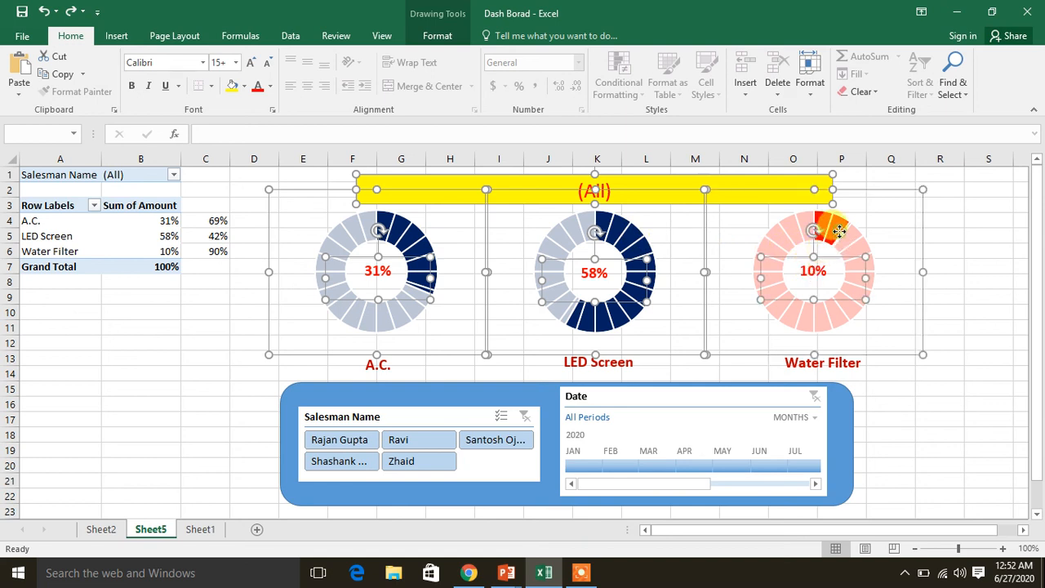
{"action": "left_click", "coordinate": [373, 362], "text": "shift"}
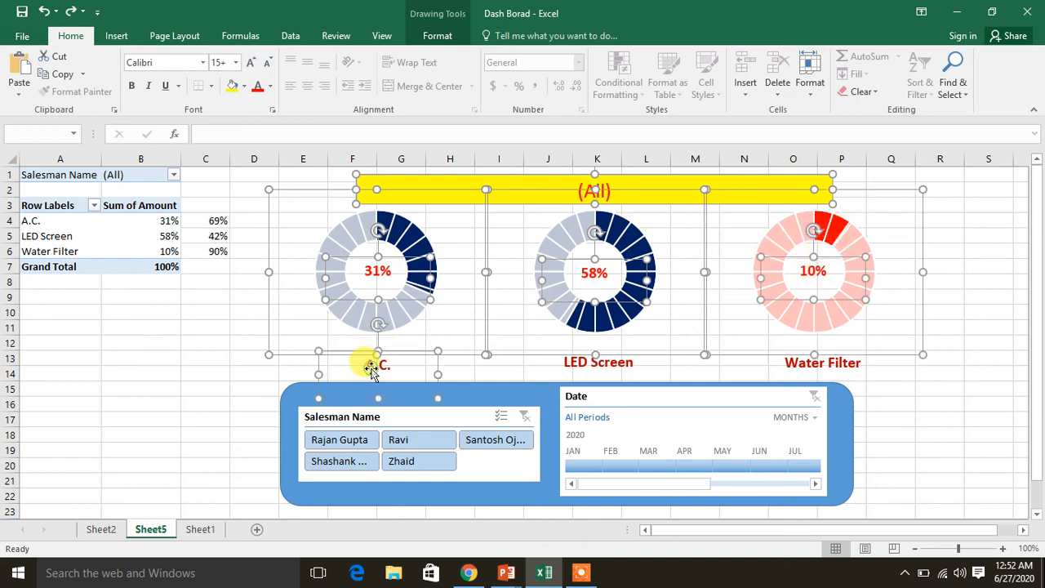
{"action": "left_click", "coordinate": [563, 363], "text": "shift"}
{"action": "left_click", "coordinate": [785, 369], "text": "shift"}
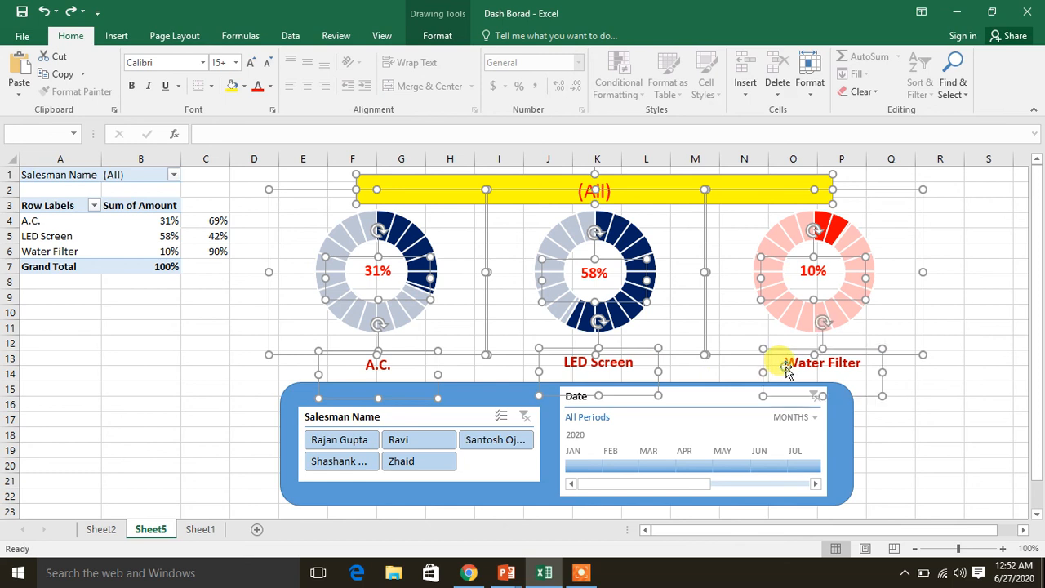
{"action": "left_click", "coordinate": [478, 473], "text": "shift"}
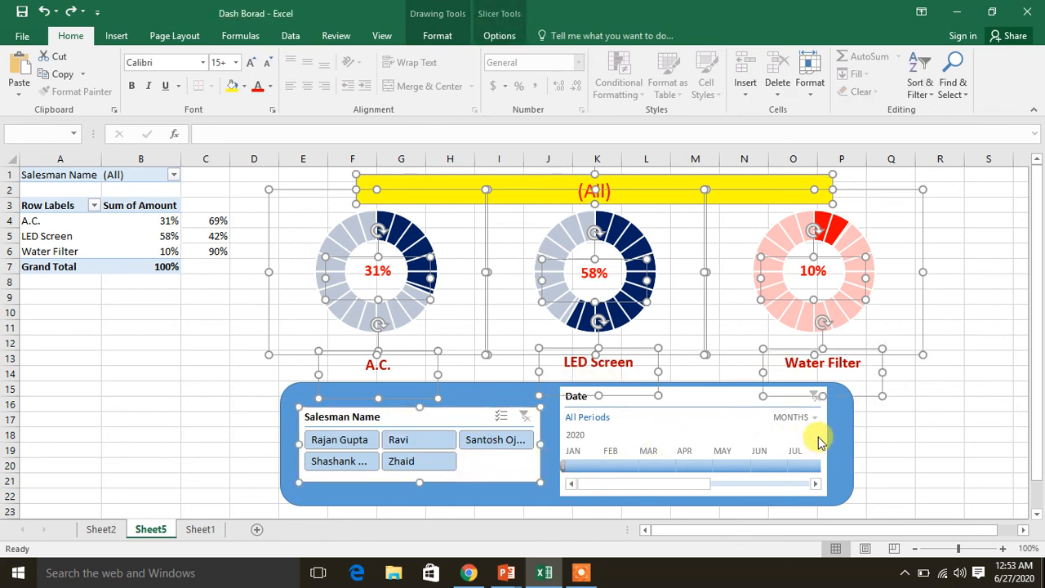
{"action": "left_click", "coordinate": [817, 434], "text": "shift"}
{"action": "left_click", "coordinate": [846, 443], "text": "shift"}
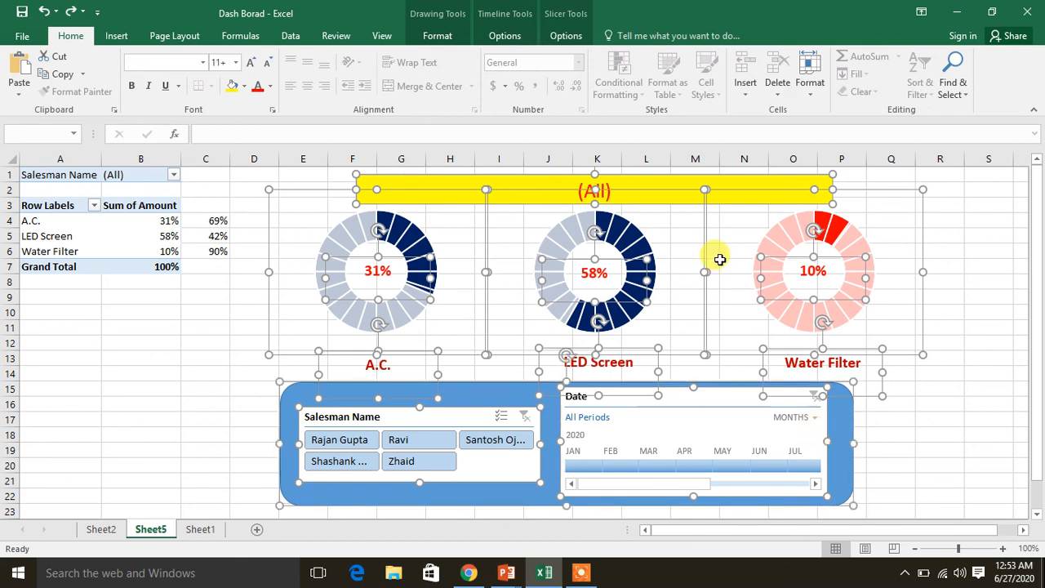
{"action": "left_click", "coordinate": [563, 36]}
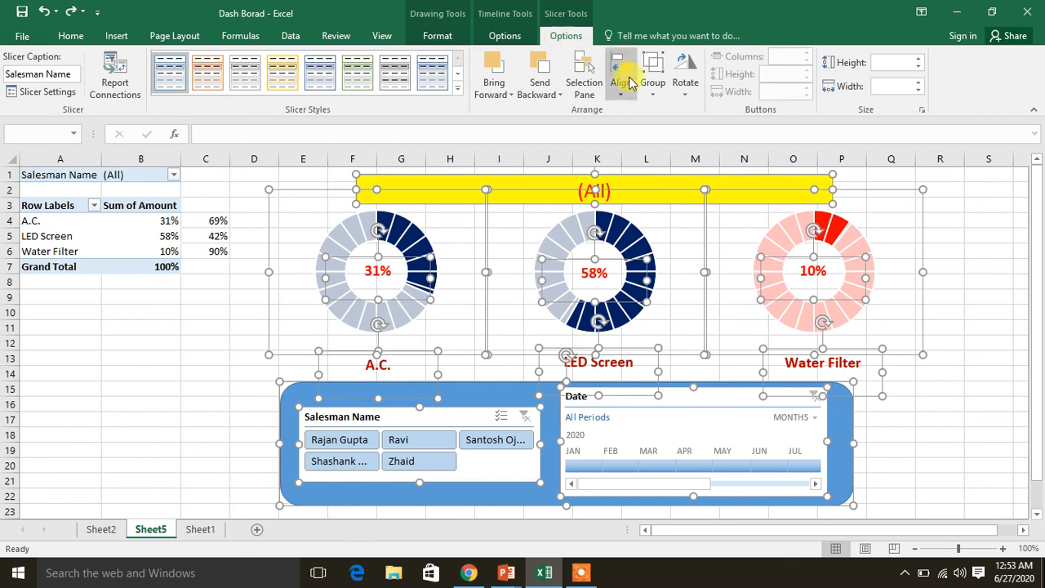
{"action": "left_click", "coordinate": [649, 91]}
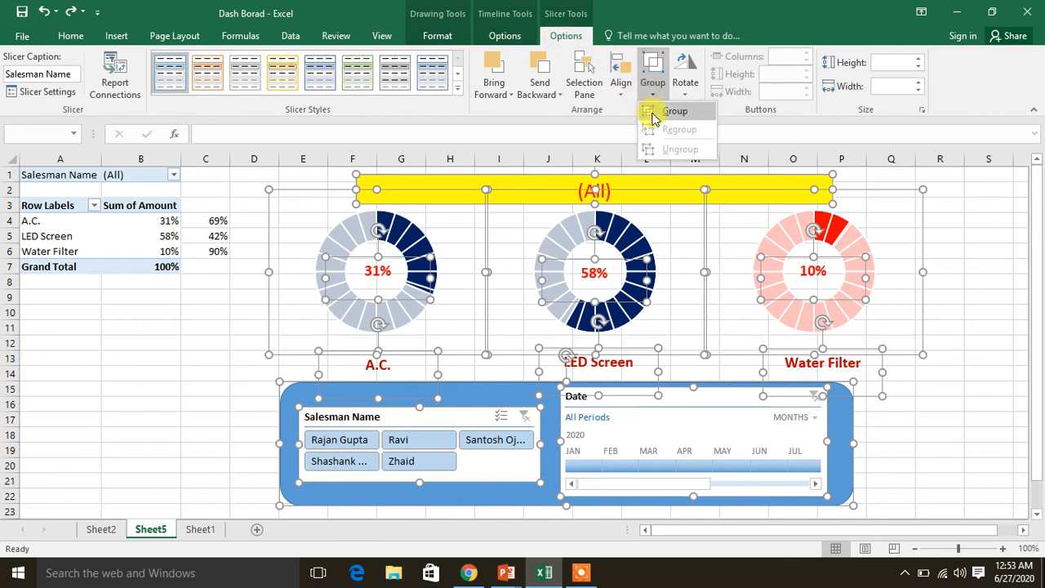
{"action": "left_click", "coordinate": [654, 119]}
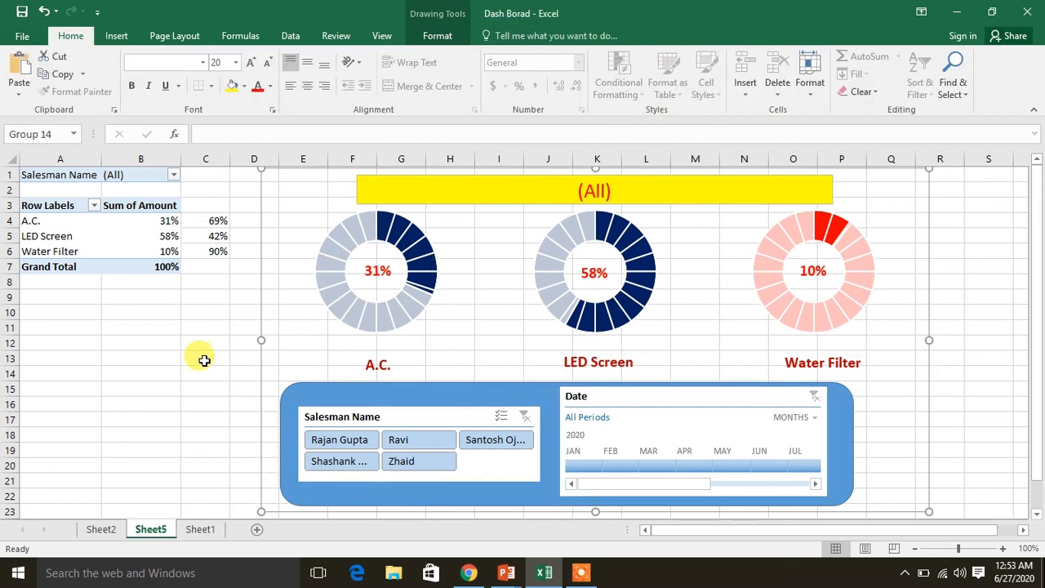
{"action": "left_click", "coordinate": [203, 360]}
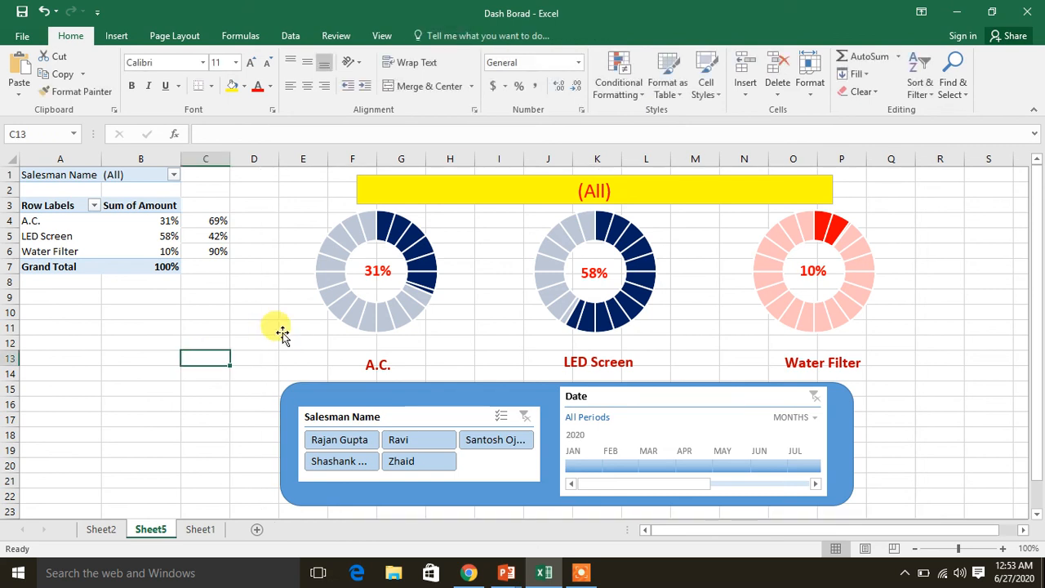
Try moving the A.C. doughnut inside the group and the whole dashboard group, and undo each move
{"action": "left_click", "coordinate": [326, 317]}
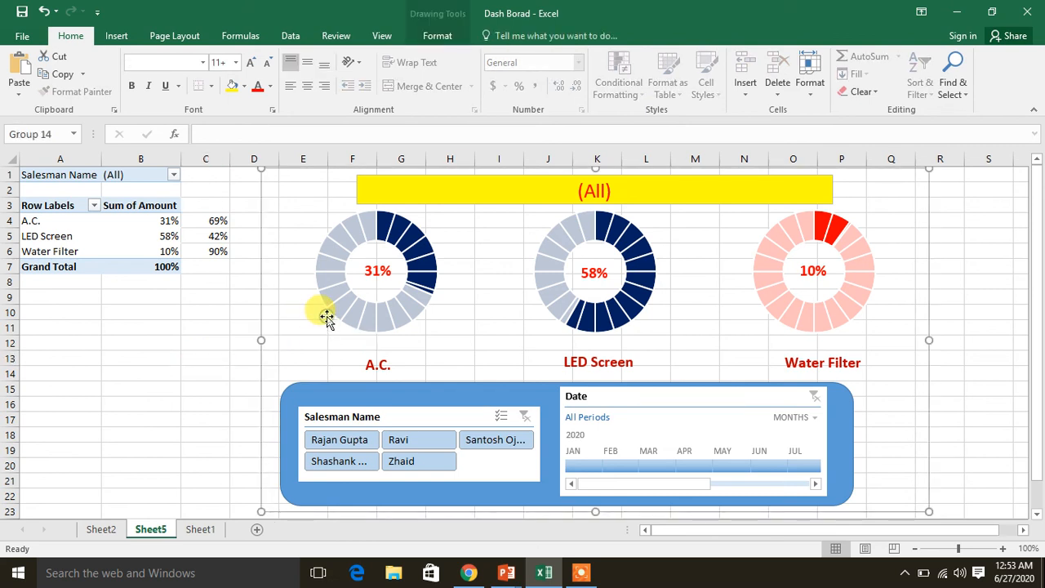
{"action": "left_click_drag", "start_coordinate": [327, 317], "coordinate": [302, 338]}
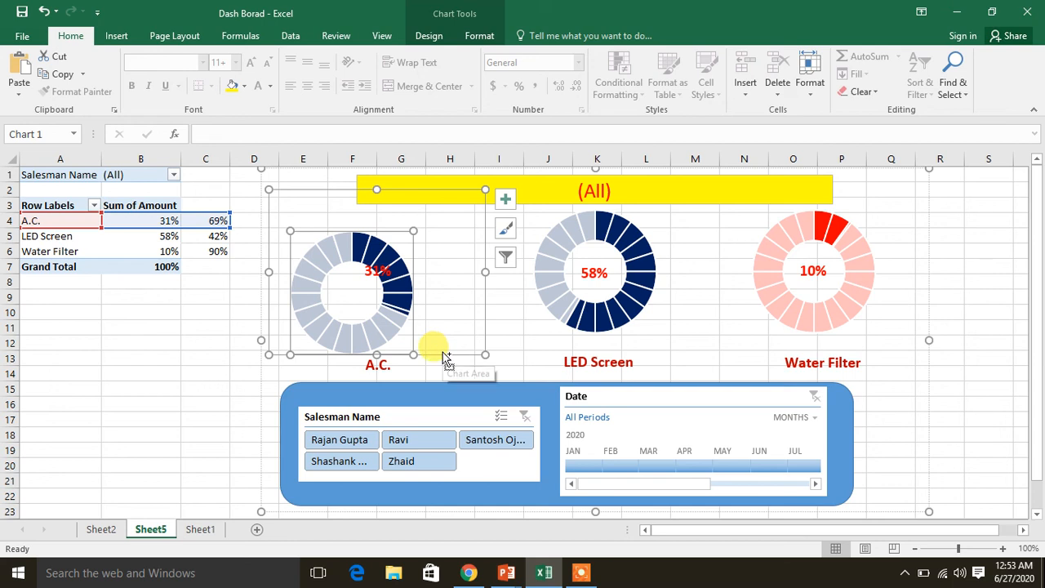
{"action": "key", "text": "ctrl+z"}
{"action": "left_click", "coordinate": [898, 311]}
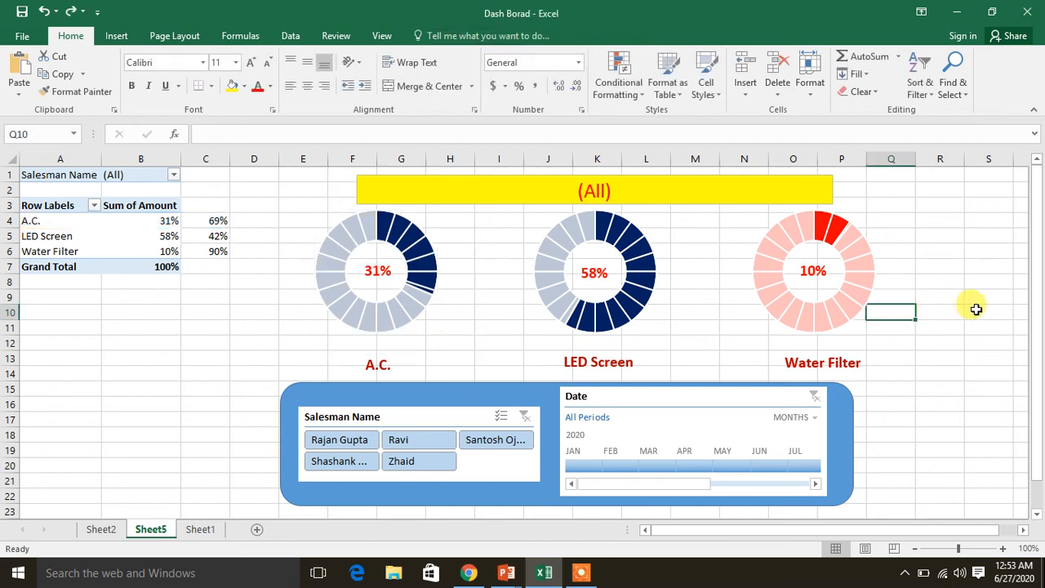
{"action": "left_click", "coordinate": [876, 308]}
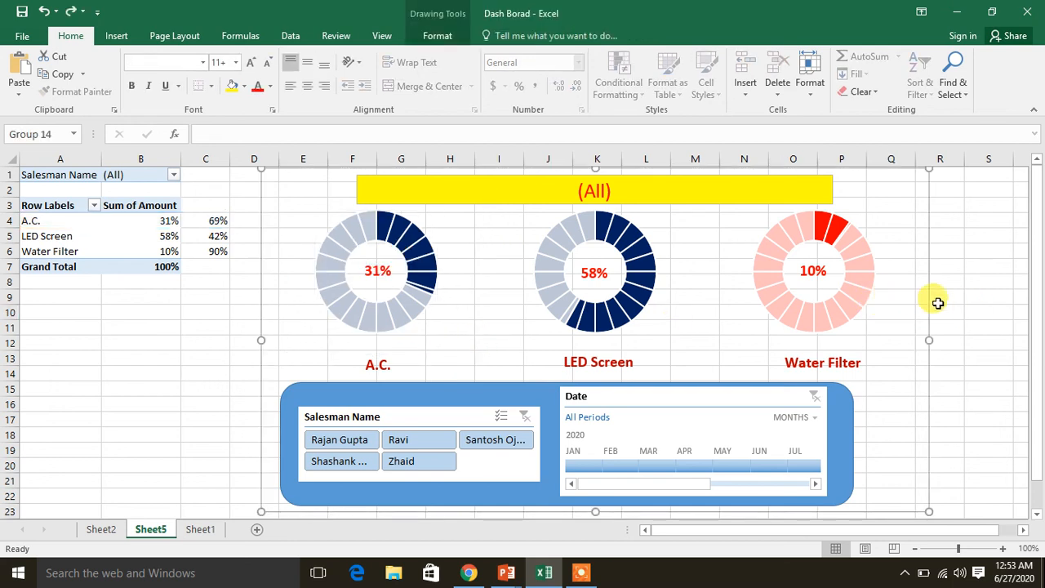
{"action": "left_click_drag", "start_coordinate": [931, 298], "coordinate": [684, 372]}
{"action": "key", "text": "ctrl+z"}
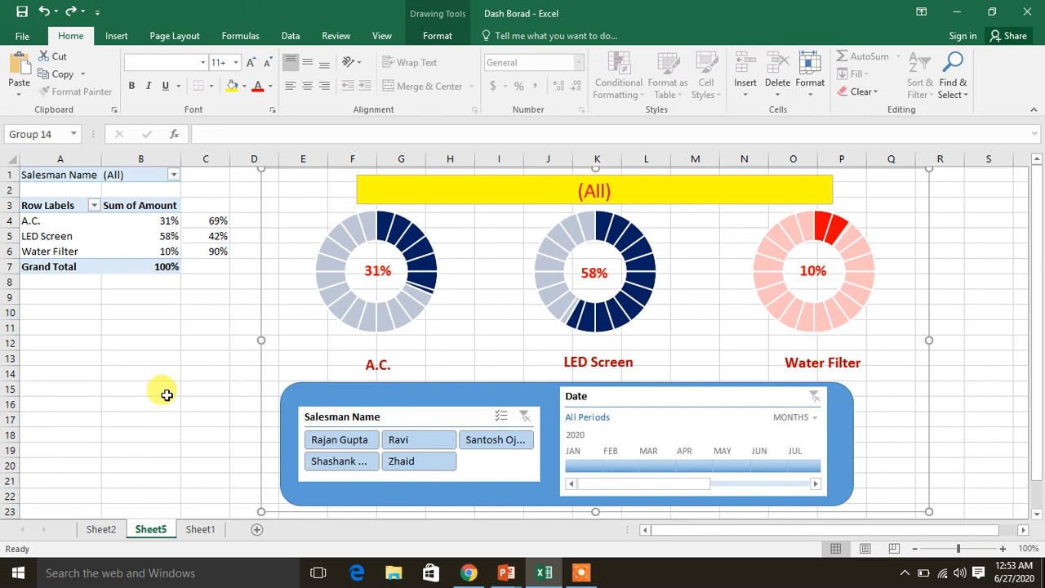
Enter the formula ="Salesman Name is : " &B1 in cell C1 of Sheet5, after consulting the reference dashboard on Sheet2
{"action": "left_click", "coordinate": [100, 529]}
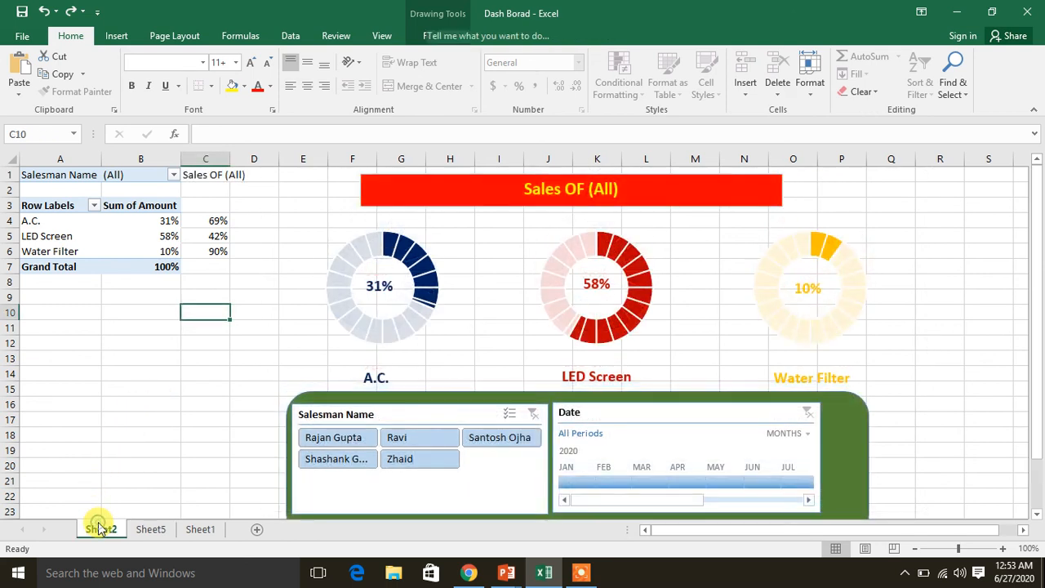
{"action": "left_click", "coordinate": [506, 190]}
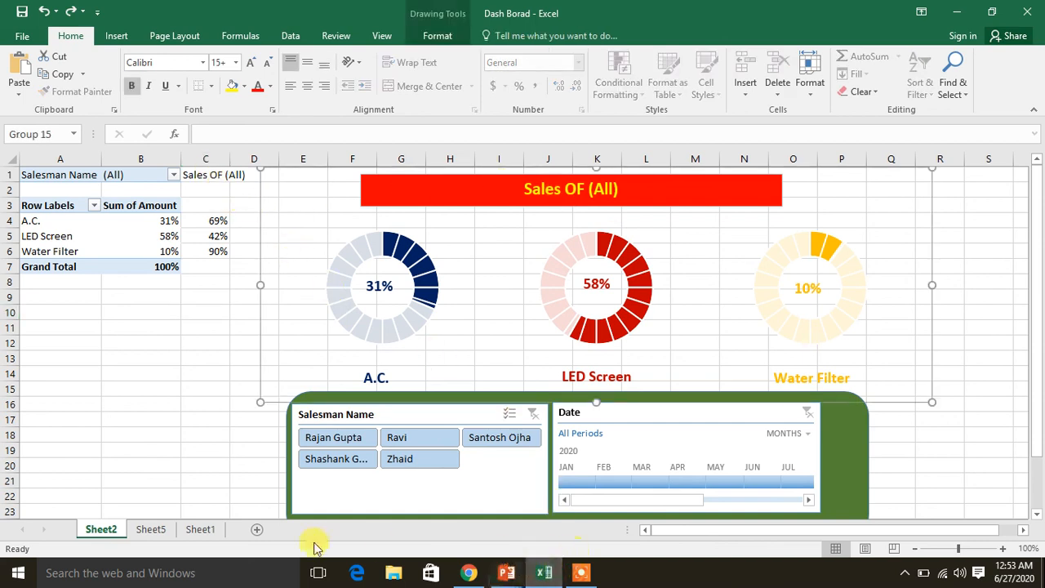
{"action": "left_click", "coordinate": [200, 529]}
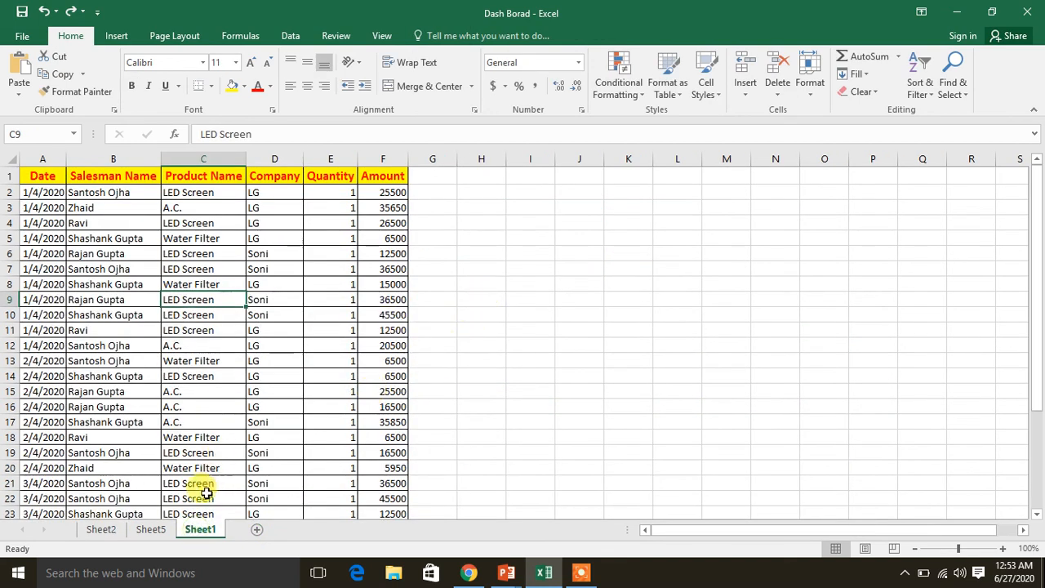
{"action": "left_click", "coordinate": [151, 529]}
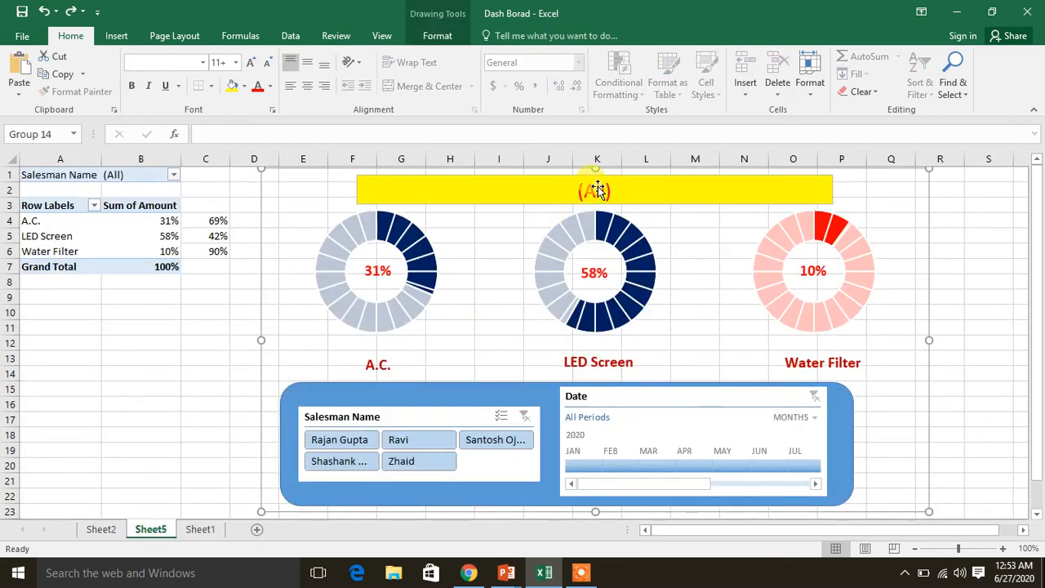
{"action": "left_click", "coordinate": [216, 180]}
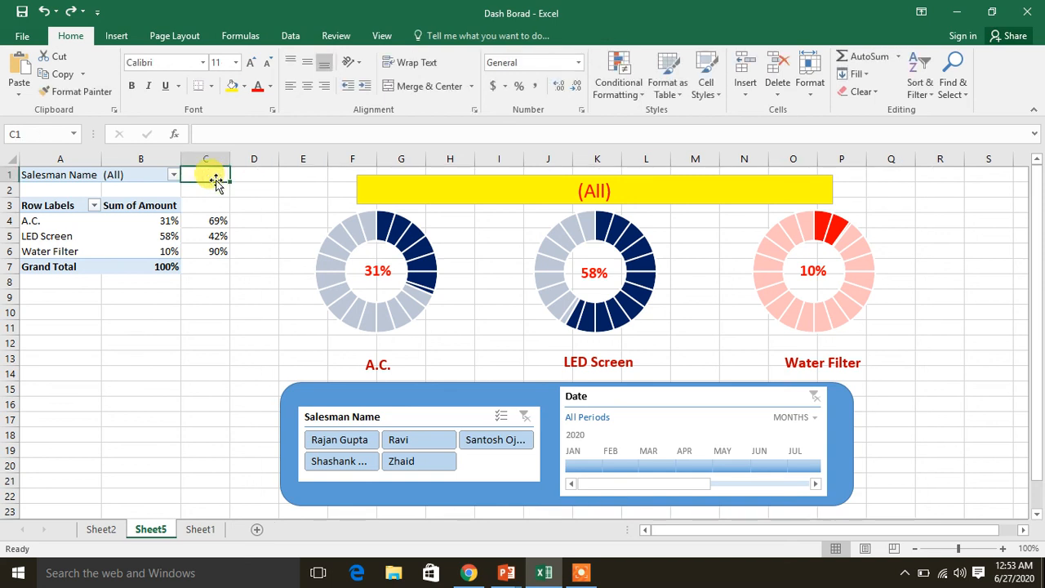
{"action": "type", "text": "=\"Salesman Name is : \" &"}
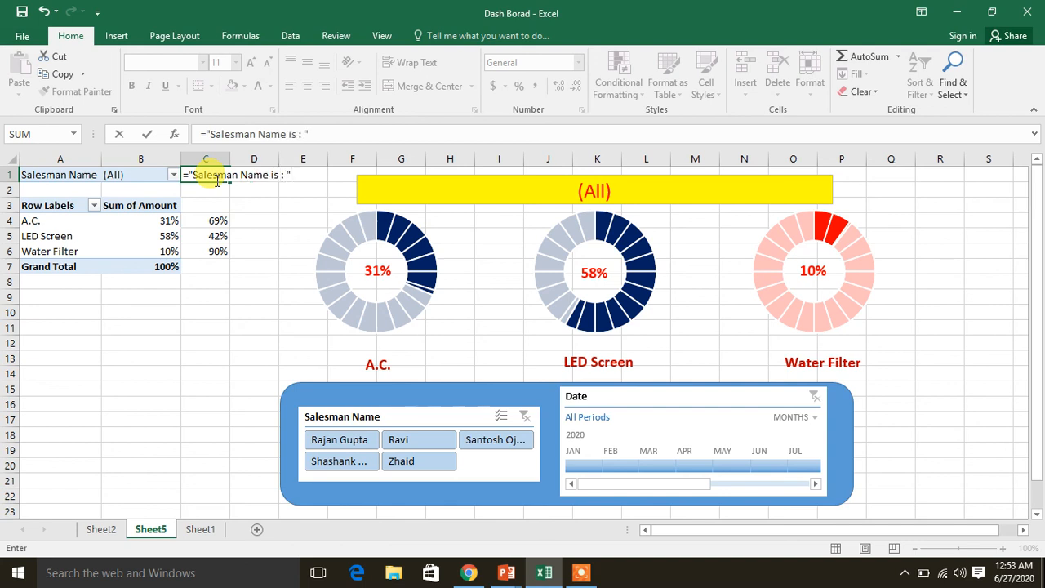
{"action": "left_click", "coordinate": [127, 177]}
{"action": "key", "text": "Return"}
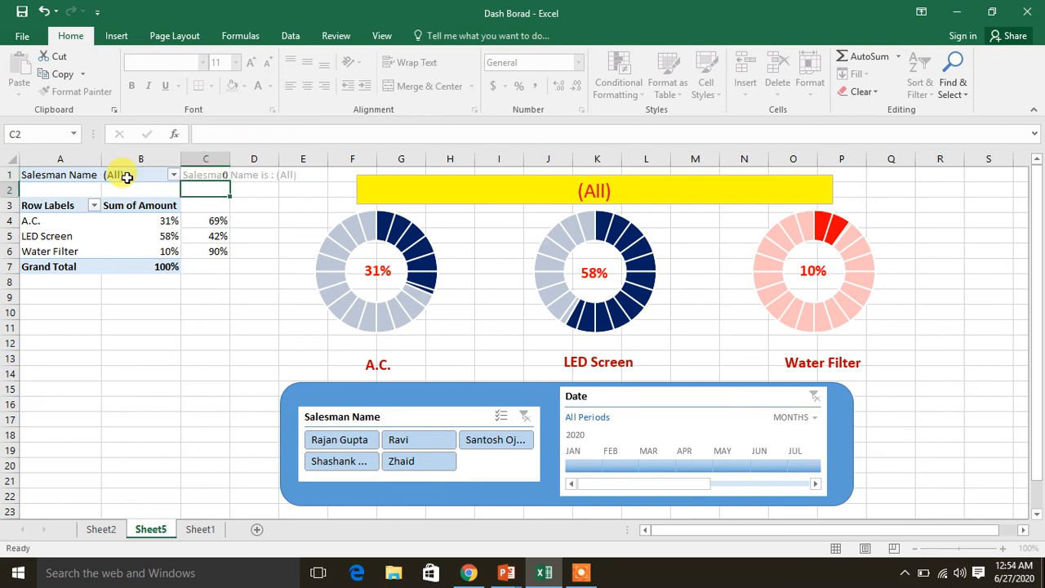
{"action": "key", "text": "Up"}
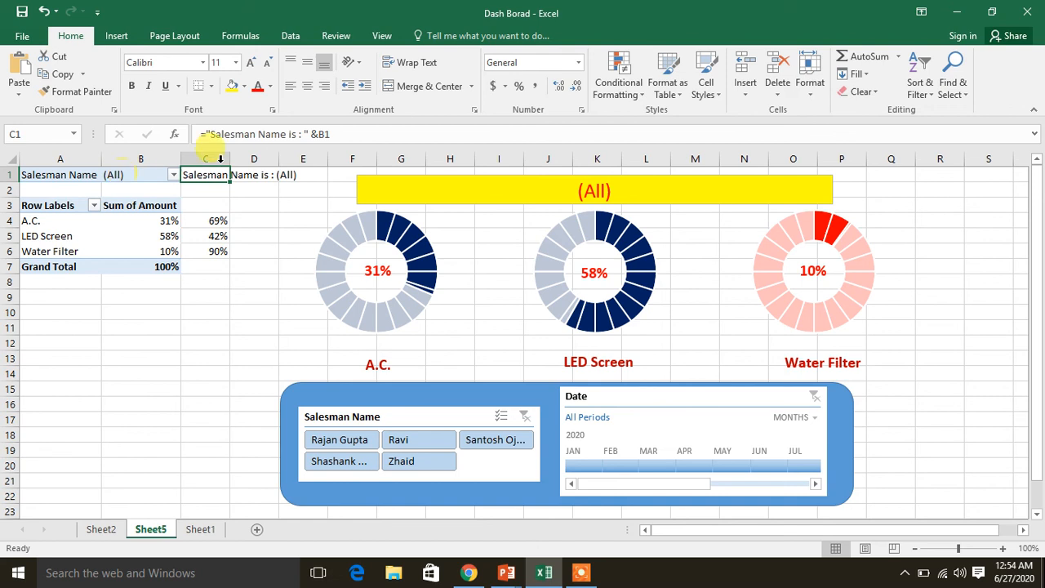
Ungroup the grouped dashboard on Sheet5 so its header box, charts, labels, slicer and timeline are separate objects
{"action": "left_click", "coordinate": [512, 194]}
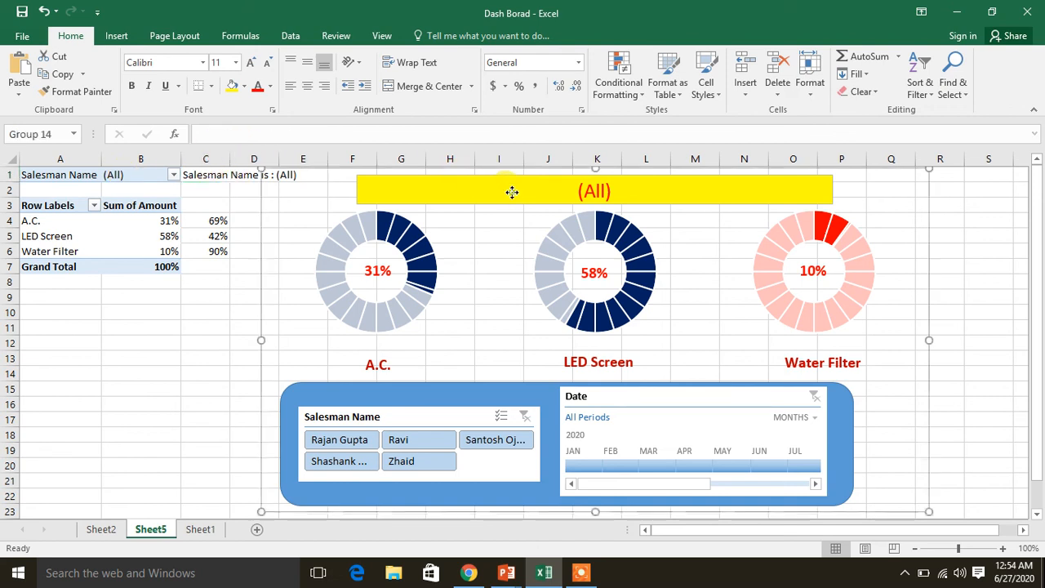
{"action": "left_click", "coordinate": [596, 192]}
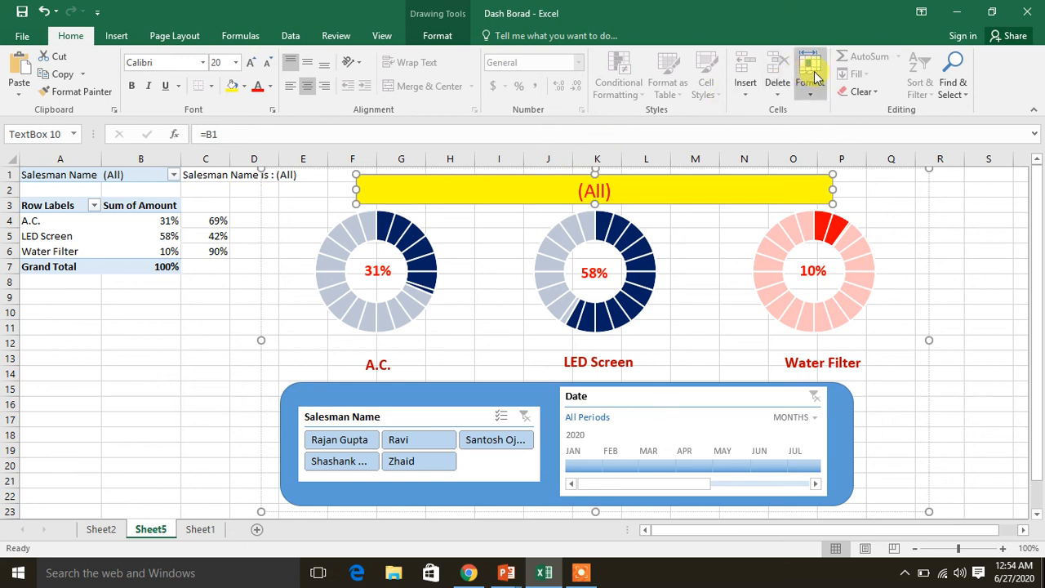
{"action": "left_click", "coordinate": [429, 35]}
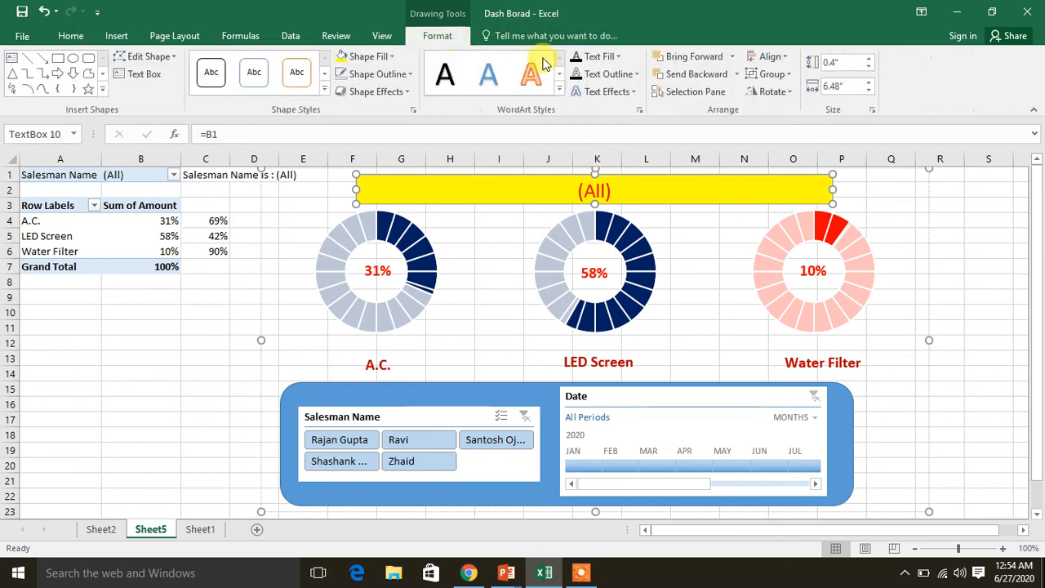
{"action": "left_click", "coordinate": [788, 75]}
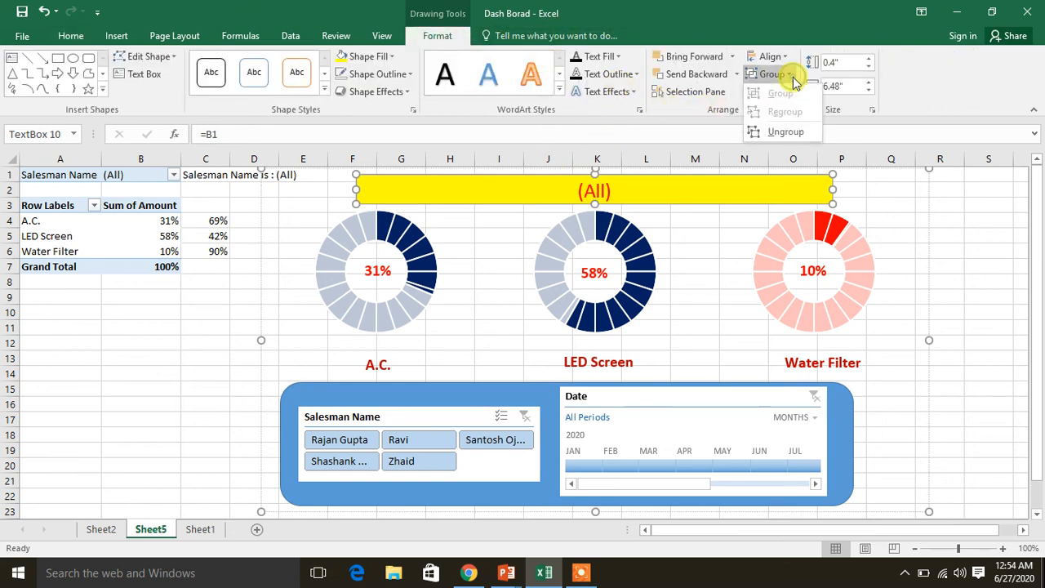
{"action": "left_click", "coordinate": [785, 133]}
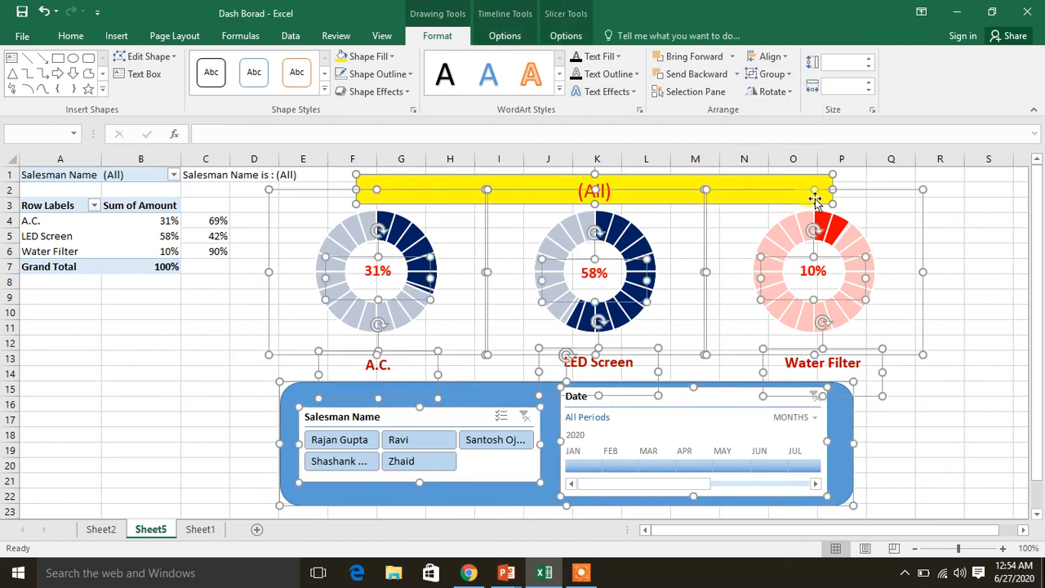
{"action": "left_click", "coordinate": [192, 370]}
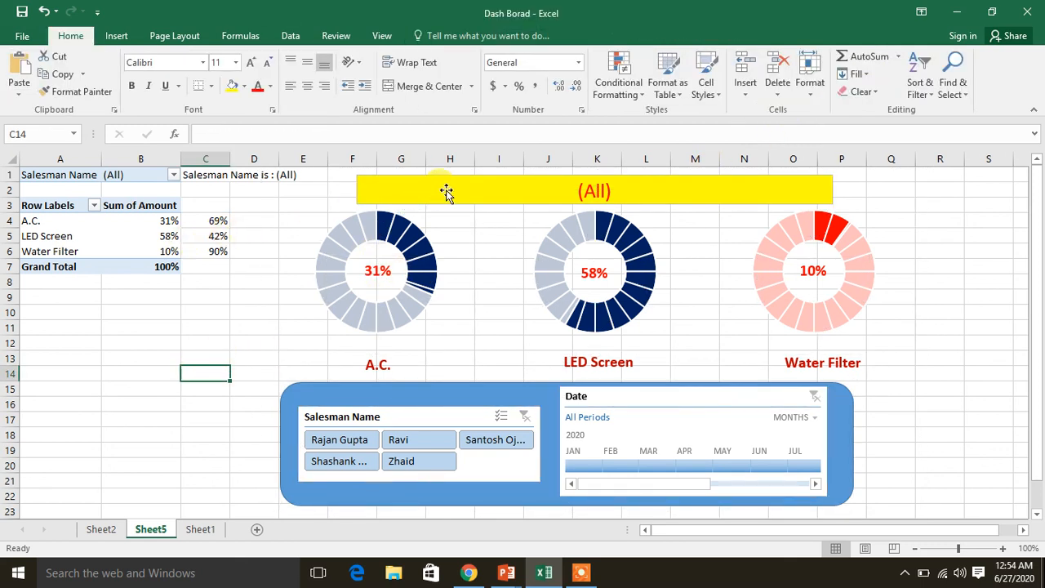
Link the yellow header box to cell C1 with =C1 and format its text in red at font size 20
{"action": "left_click", "coordinate": [448, 190]}
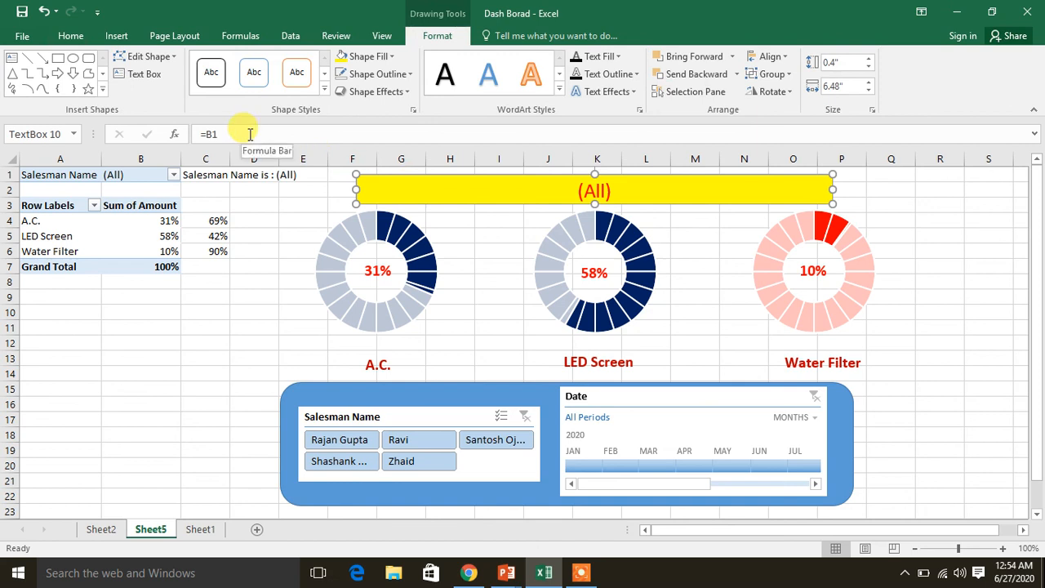
{"action": "left_click", "coordinate": [249, 134]}
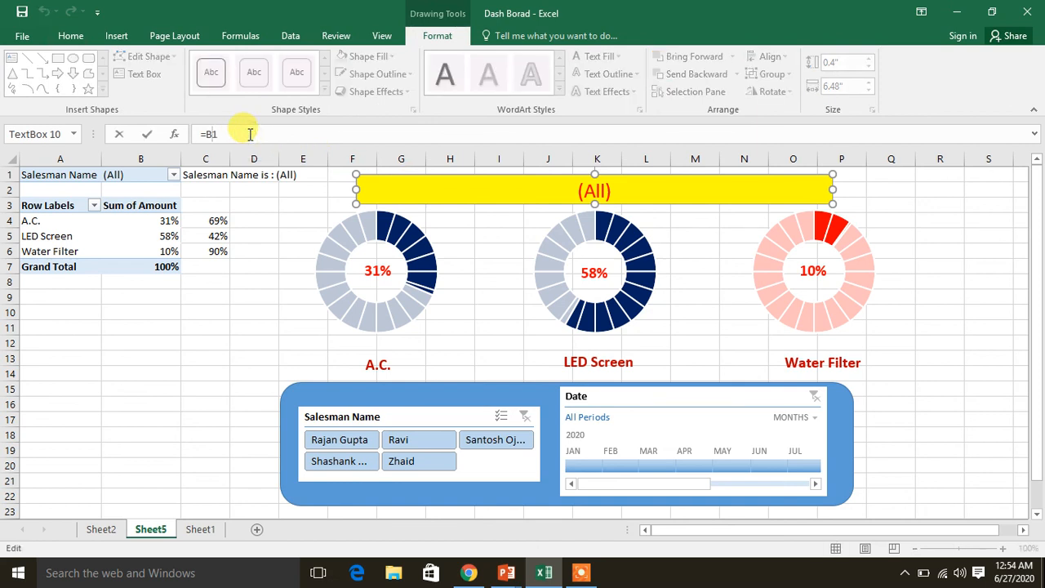
{"action": "type", "text": "C1"}
{"action": "key", "text": "Return"}
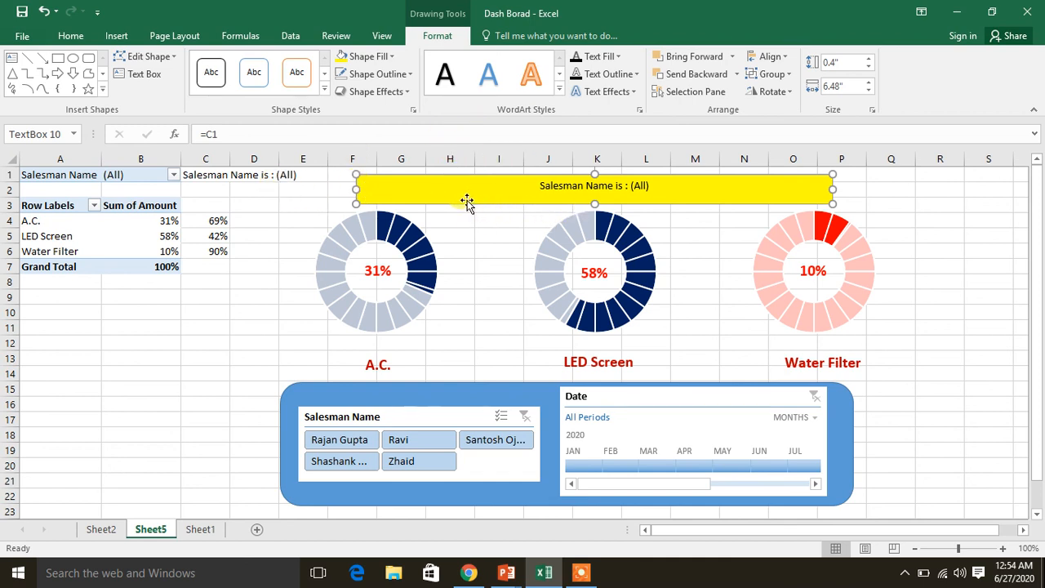
{"action": "left_click", "coordinate": [63, 35]}
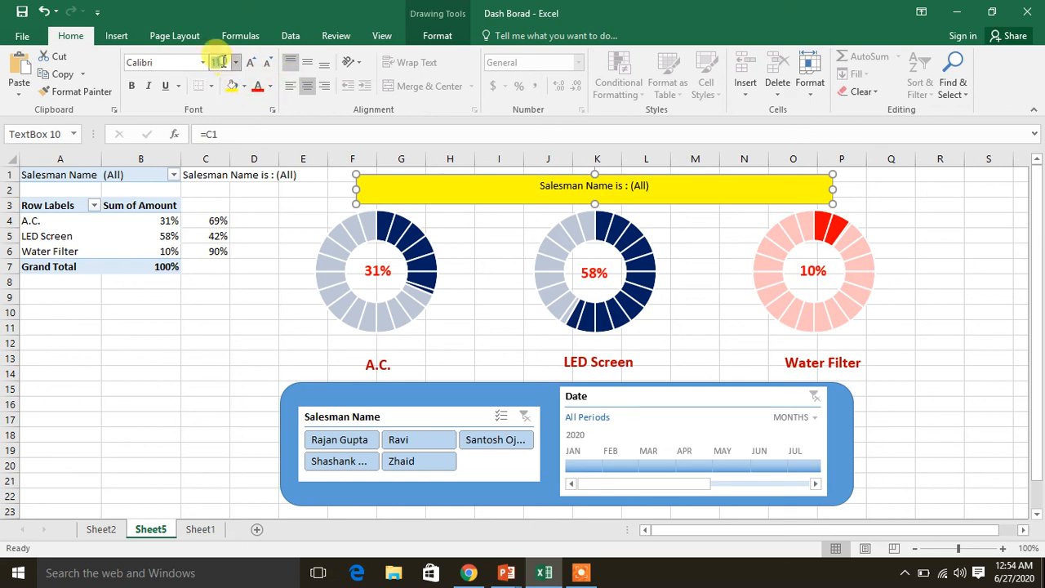
{"action": "key", "text": "Return"}
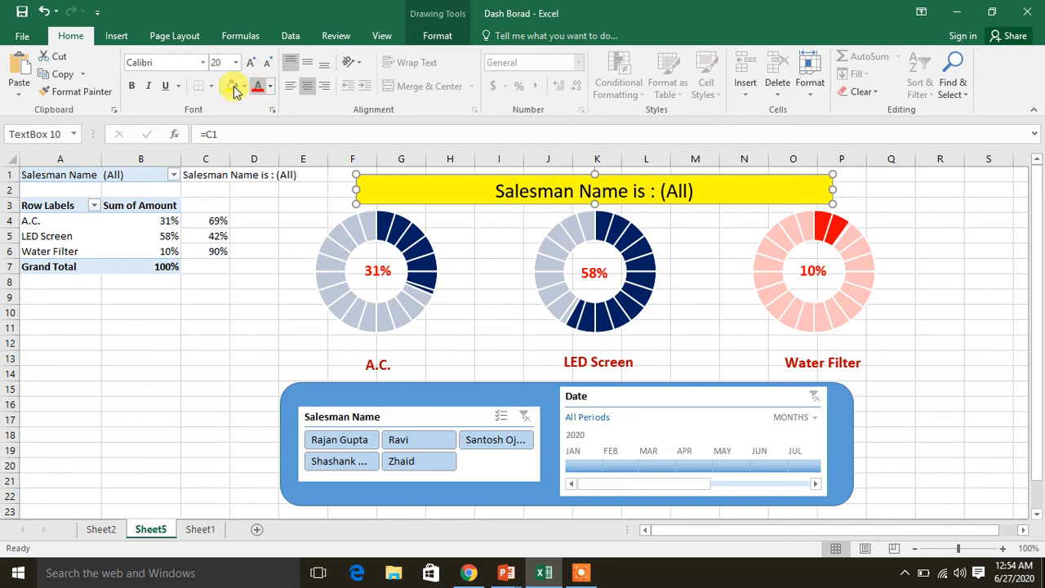
{"action": "left_click", "coordinate": [146, 352]}
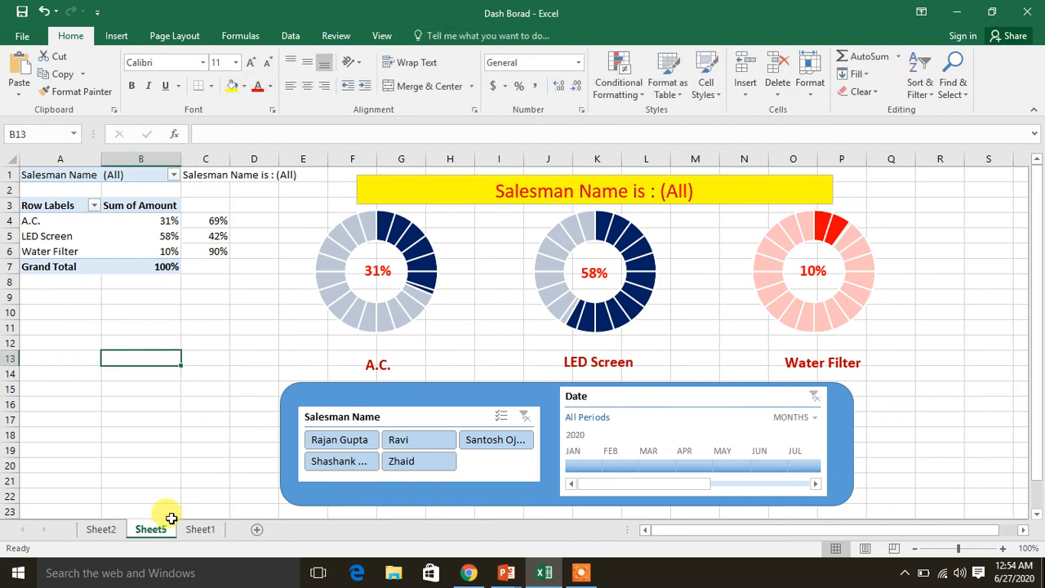
Filter the reference dashboard on Sheet2 to the second salesman in its Salesman Name slicer
{"action": "left_click", "coordinate": [102, 529]}
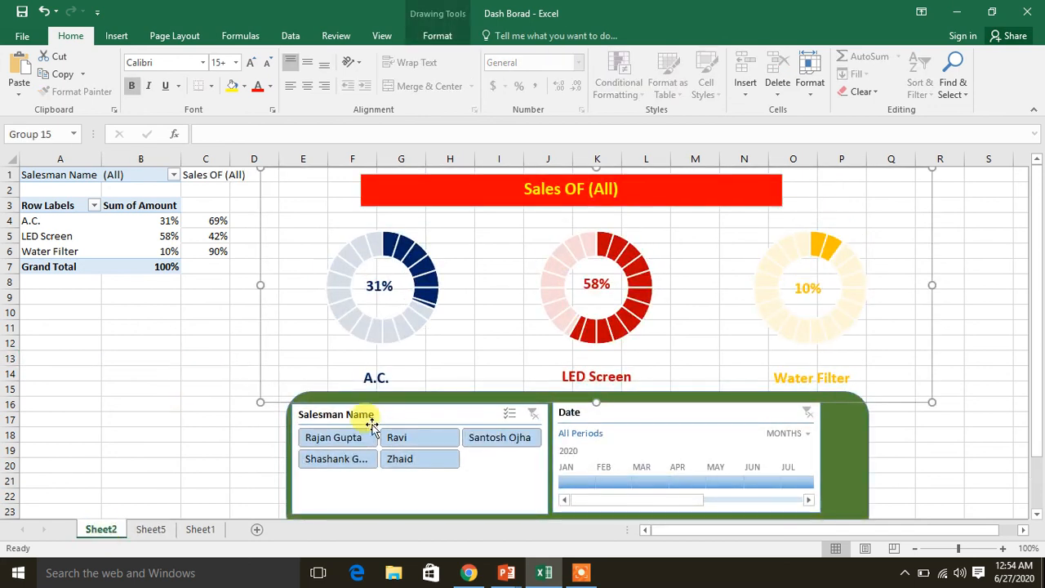
{"action": "left_click", "coordinate": [396, 437]}
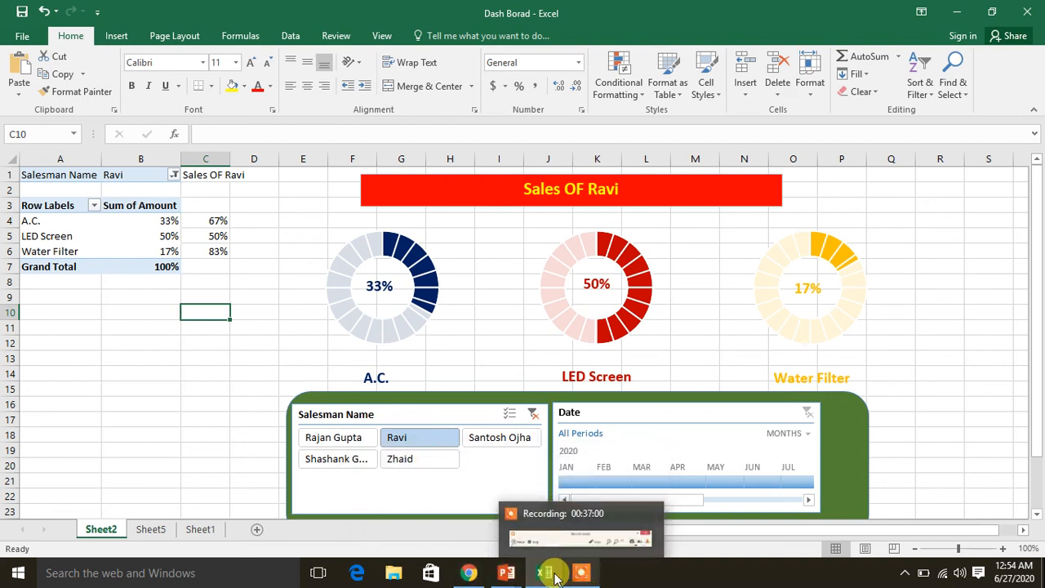
Switch to the DashBoard presentation in PowerPoint and start the slide show from slide 4, the closing thank-you slide
{"action": "left_click", "coordinate": [509, 575]}
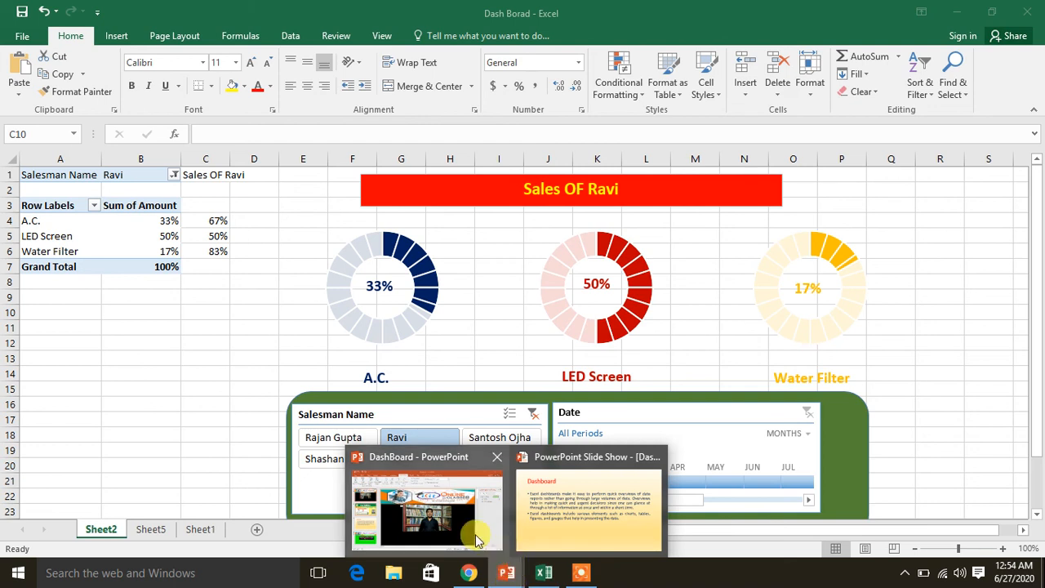
{"action": "left_click", "coordinate": [453, 522]}
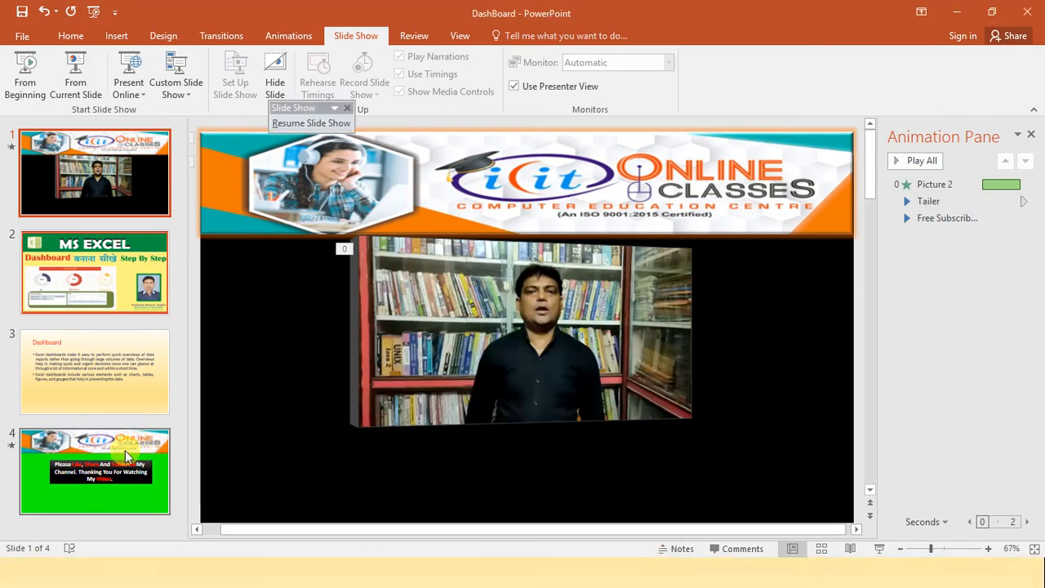
{"action": "left_click", "coordinate": [126, 457]}
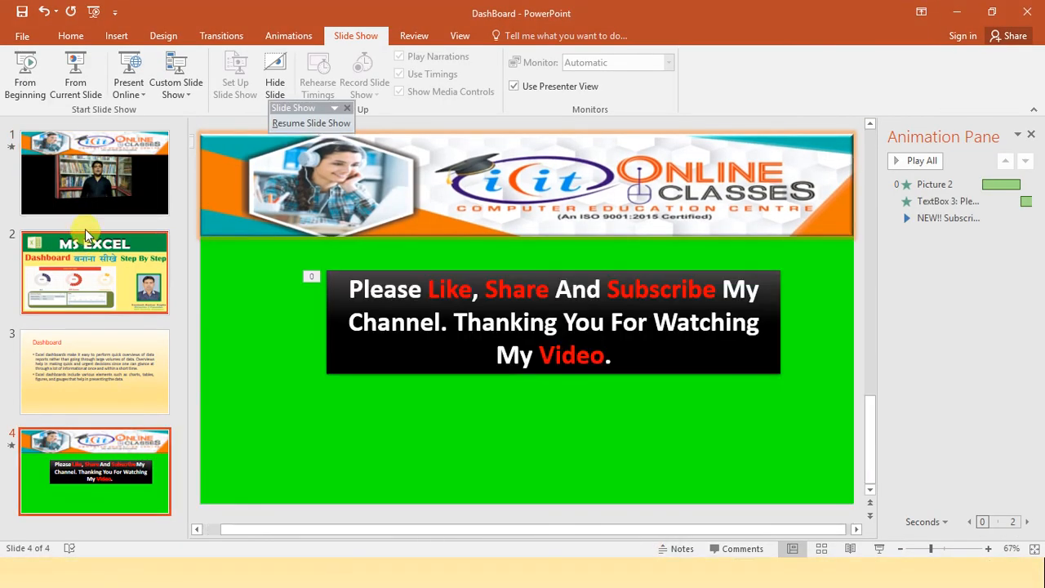
{"action": "left_click", "coordinate": [78, 96]}
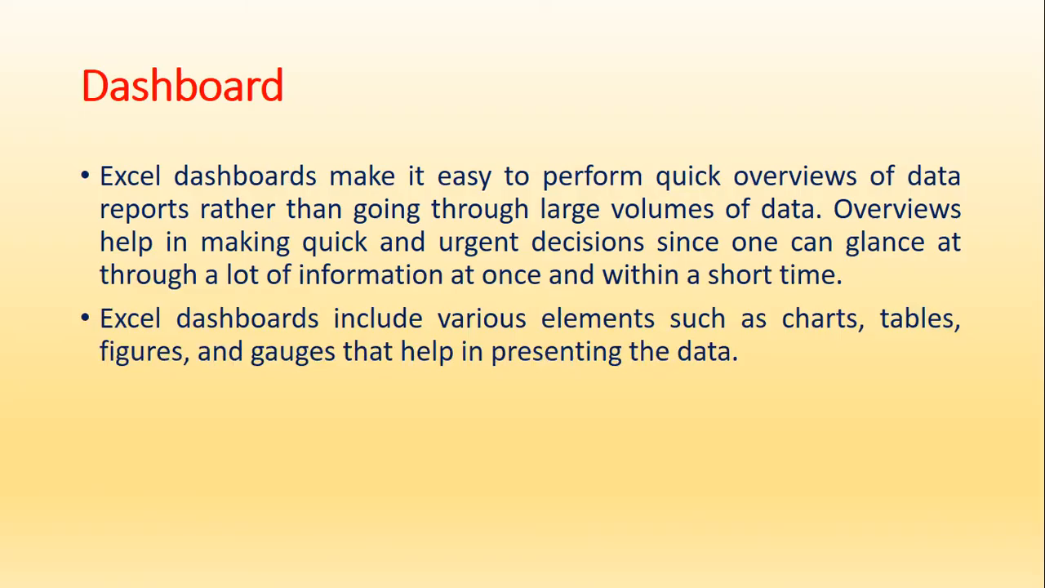